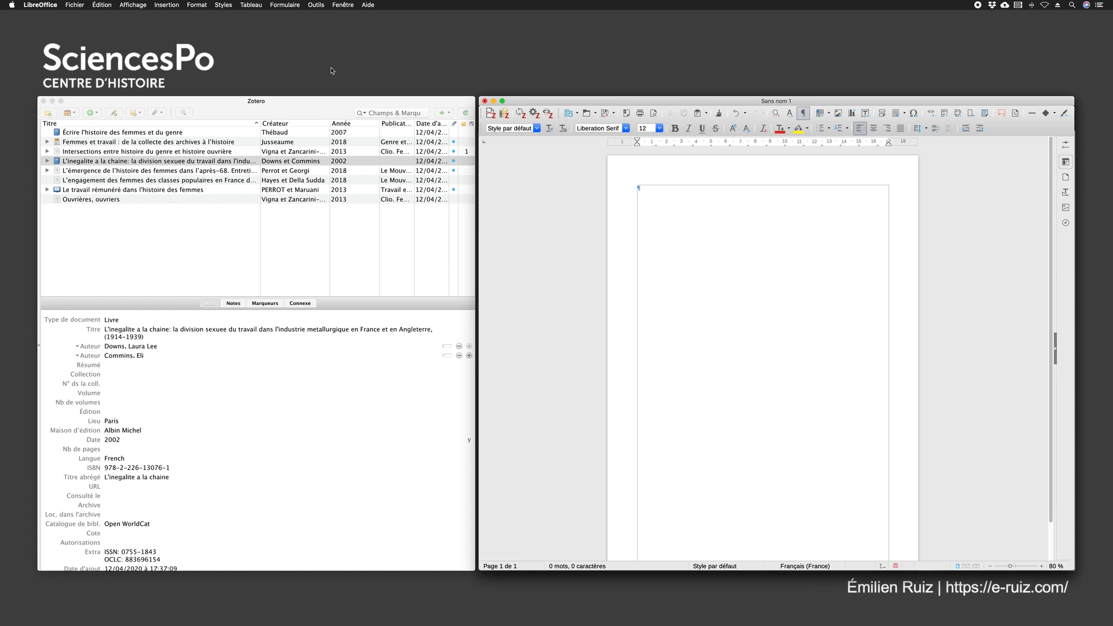
Insert the Zotero references "Écrire l'histoire des femmes et du genre" and "L'inegalite a la chaine" together into the blank Writer document
{"action": "left_click", "coordinate": [324, 104]}
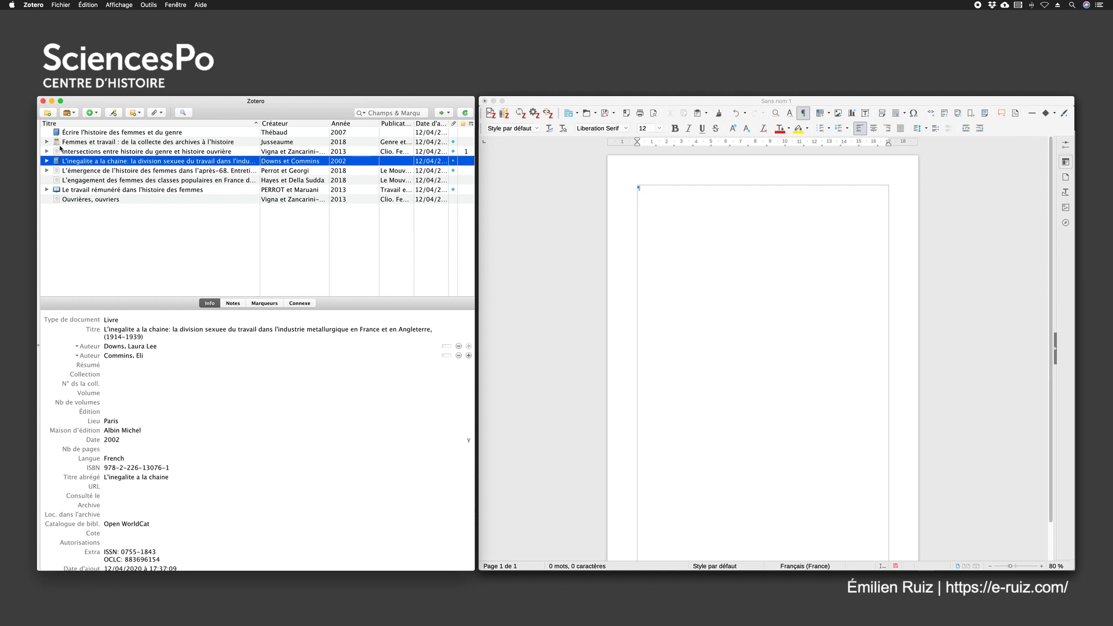
{"action": "left_click", "coordinate": [89, 134]}
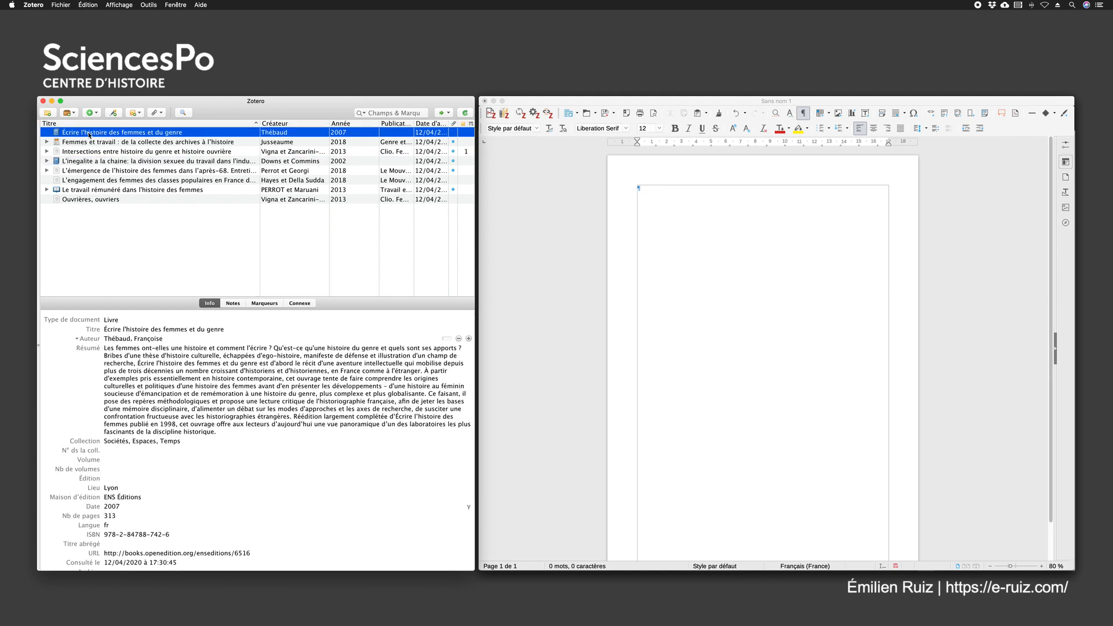
{"action": "left_click", "coordinate": [82, 161], "text": "super"}
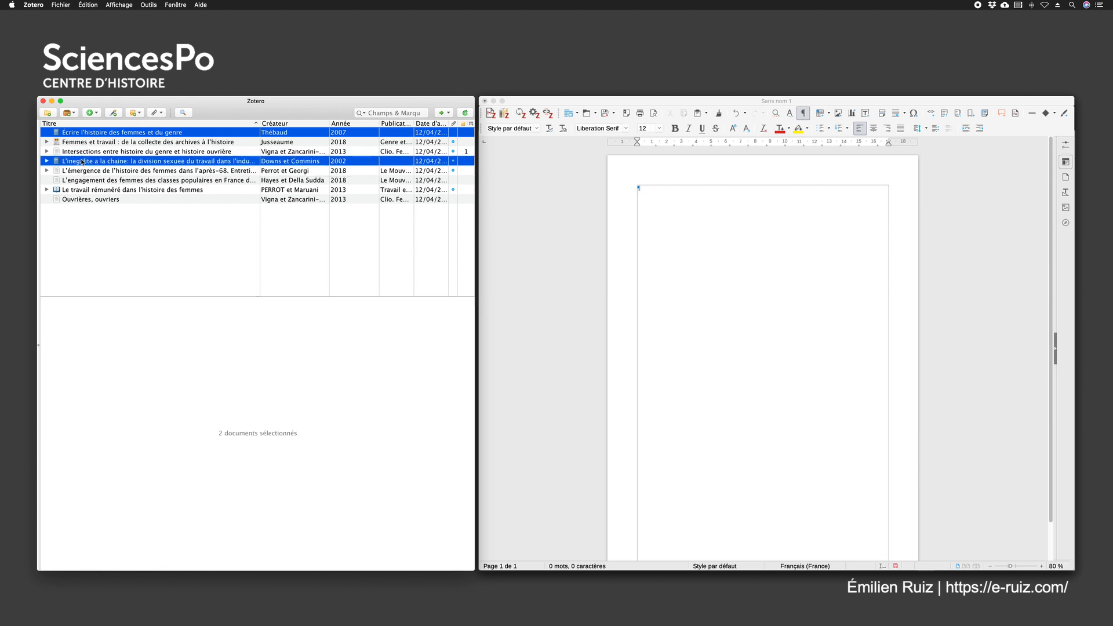
{"action": "left_click_drag", "start_coordinate": [83, 162], "coordinate": [680, 239]}
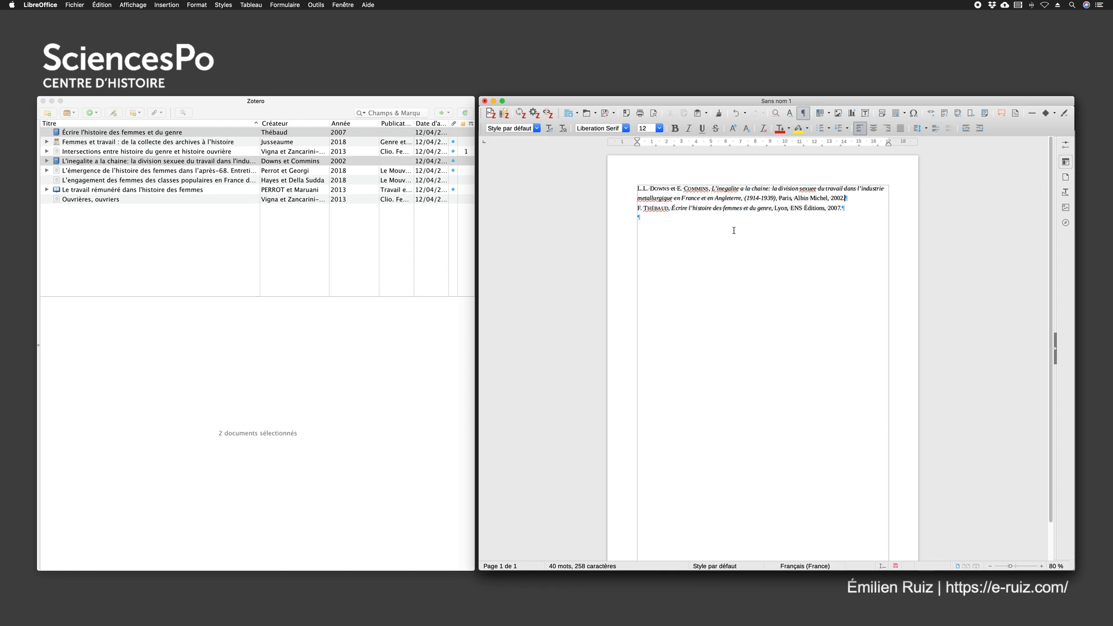
Examine the author, title and publisher formatting of the first reference, and add an empty paragraph below the two references
{"action": "left_click_drag", "start_coordinate": [638, 189], "coordinate": [650, 189]}
{"action": "left_click_drag", "start_coordinate": [677, 189], "coordinate": [846, 198]}
{"action": "left_click", "coordinate": [672, 189]}
{"action": "left_click", "coordinate": [778, 198]}
{"action": "left_click_drag", "start_coordinate": [649, 188], "coordinate": [671, 190]}
{"action": "left_click_drag", "start_coordinate": [648, 189], "coordinate": [622, 187]}
{"action": "left_click", "coordinate": [665, 233]}
In Zotero's export preferences, set the quick copy default format to Chicago Manual of Style 17th edition (note)
{"action": "left_click", "coordinate": [210, 110]}
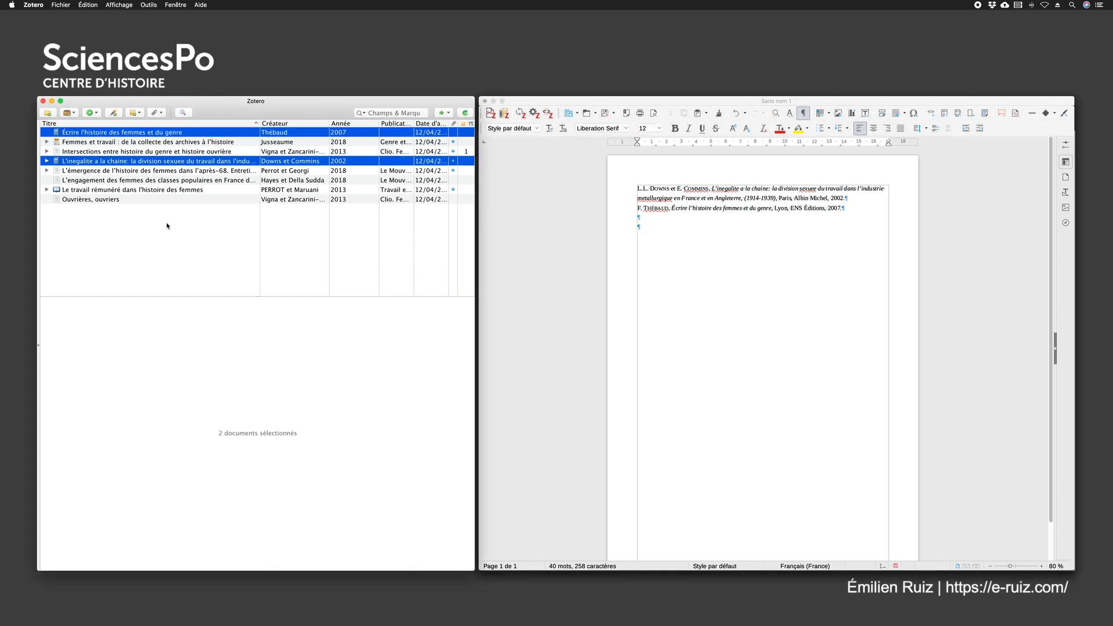
{"action": "left_click", "coordinate": [162, 133]}
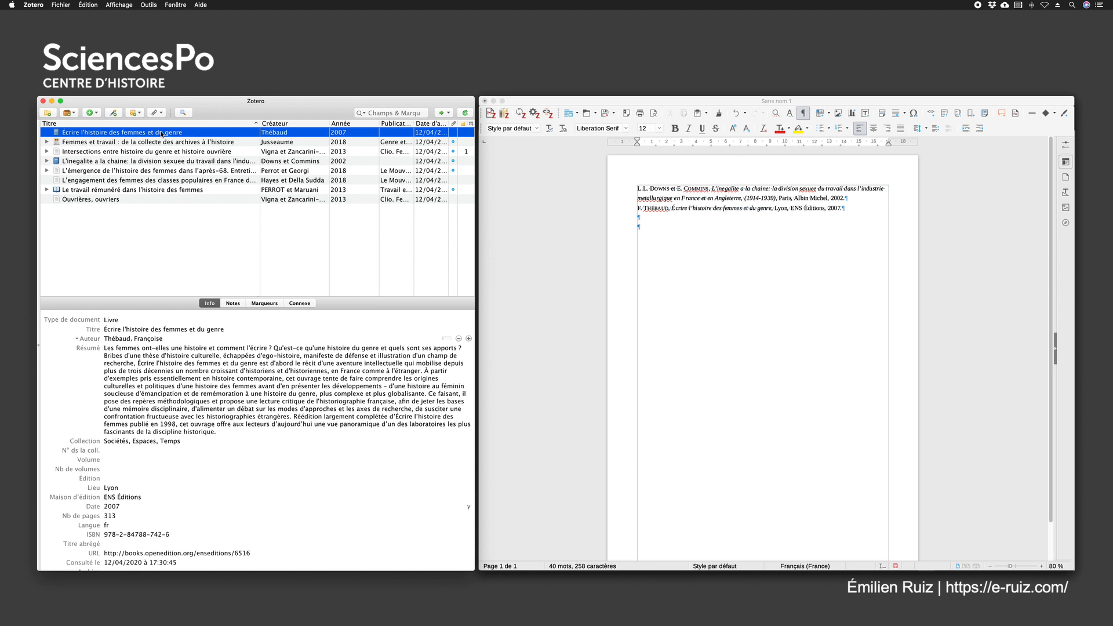
{"action": "left_click", "coordinate": [648, 189]}
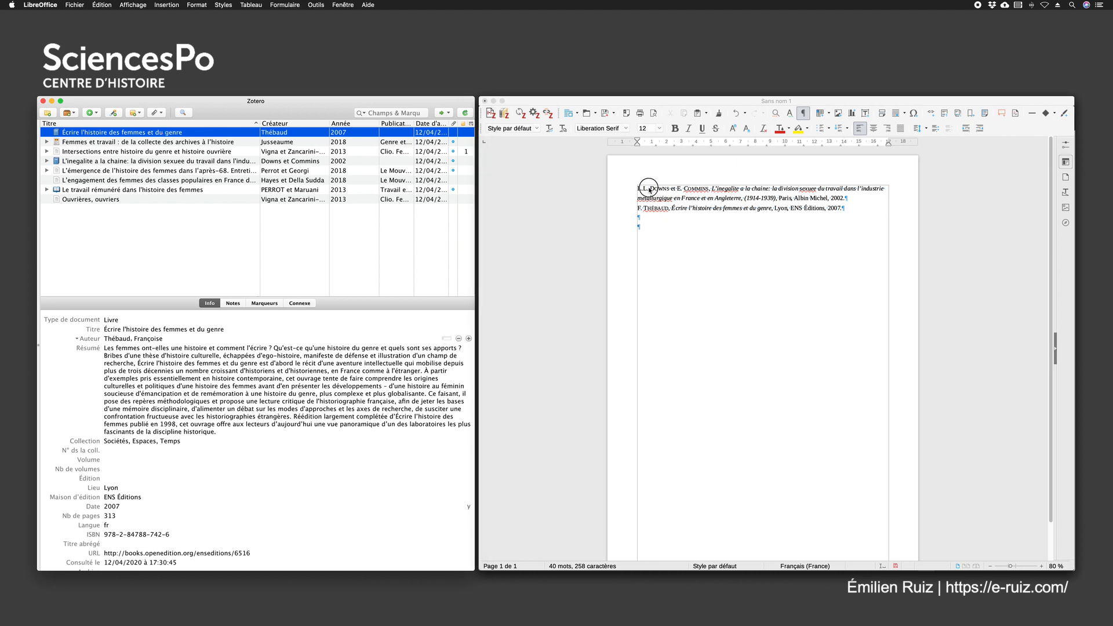
{"action": "left_click", "coordinate": [142, 133]}
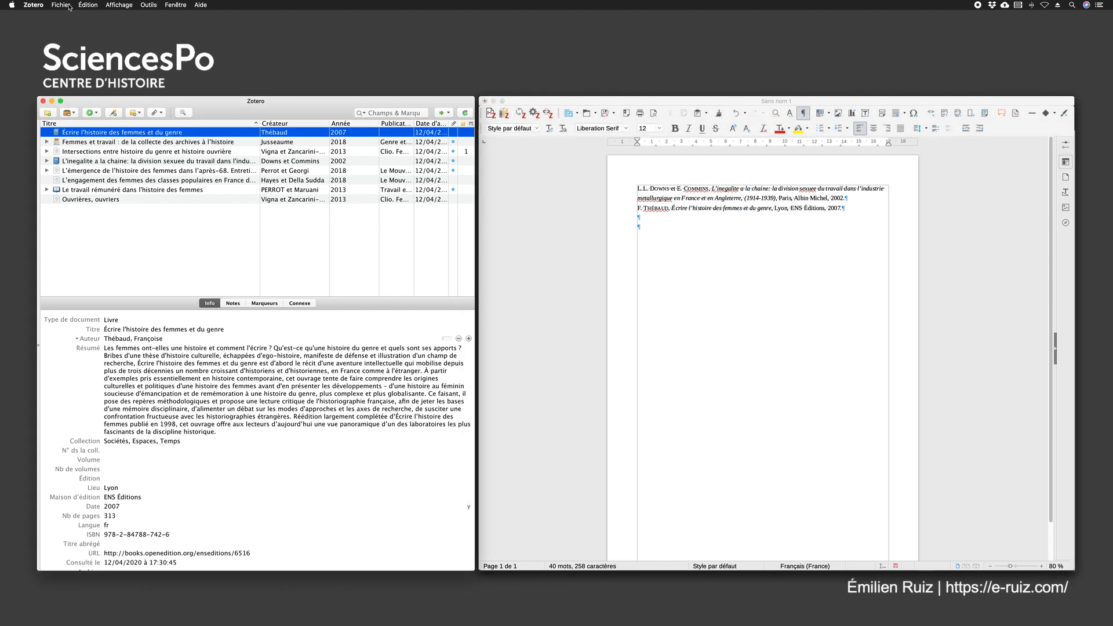
{"action": "left_click", "coordinate": [32, 6]}
{"action": "left_click", "coordinate": [49, 29]}
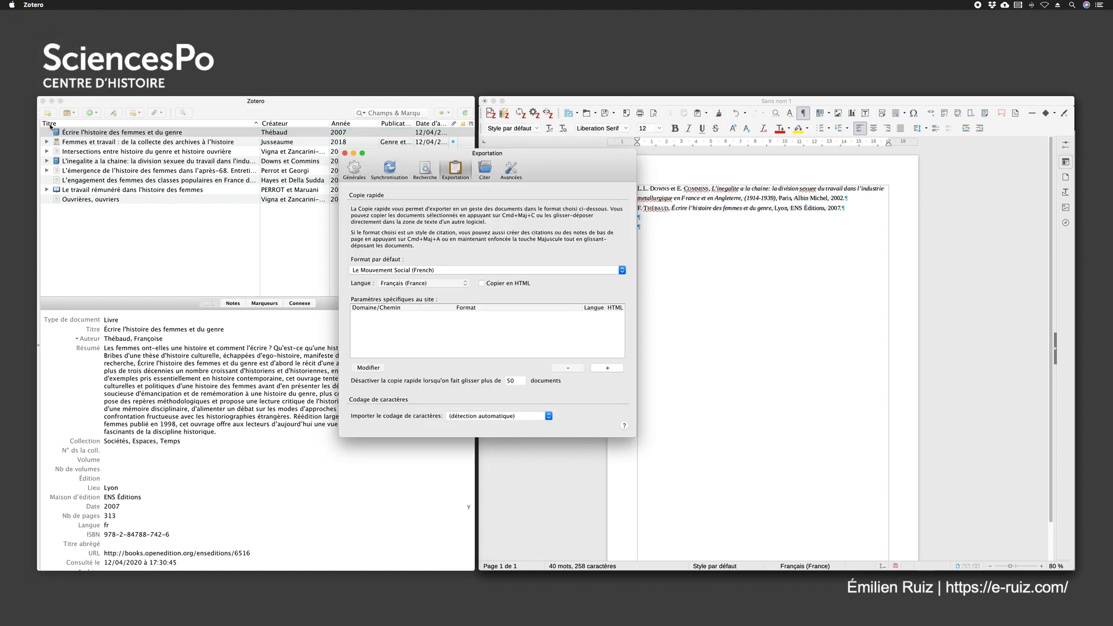
{"action": "left_click", "coordinate": [458, 171]}
{"action": "left_click", "coordinate": [392, 270]}
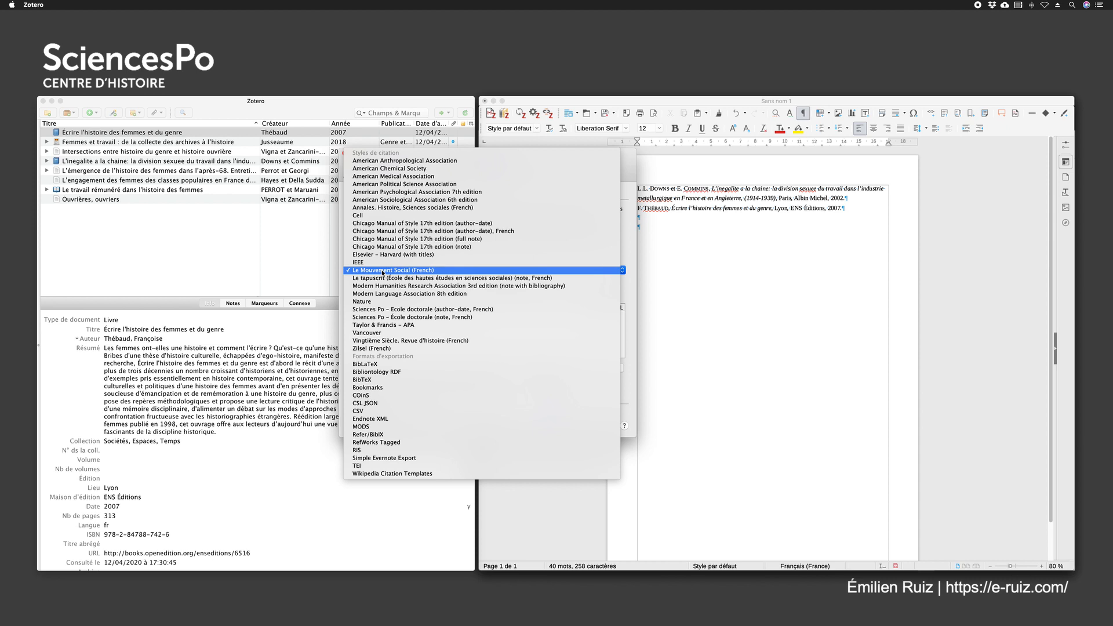
{"action": "left_click", "coordinate": [378, 248]}
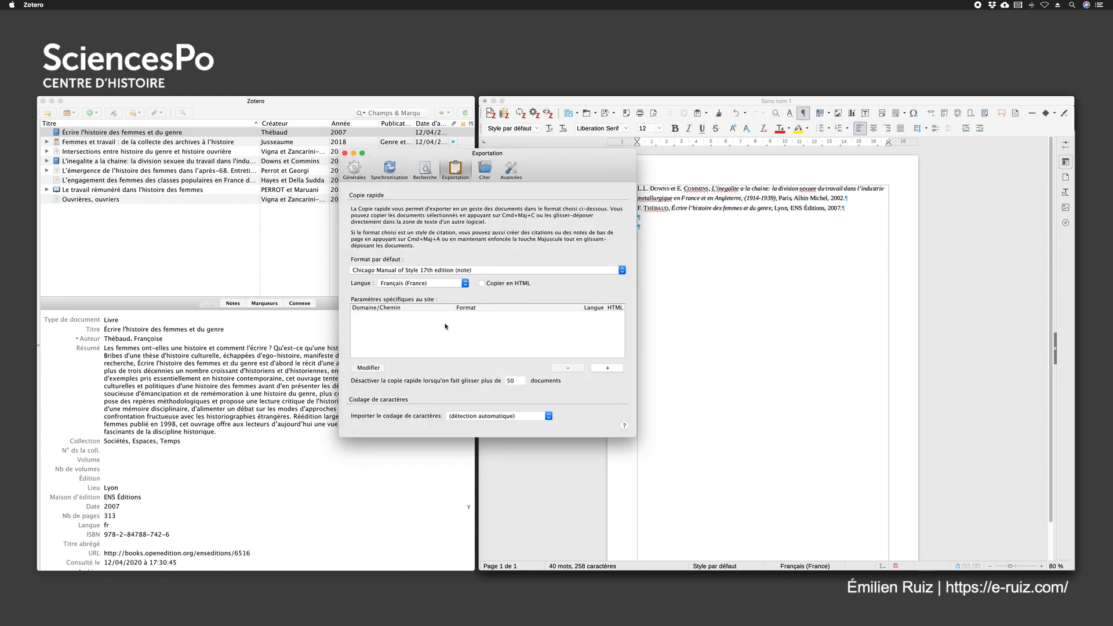
{"action": "left_click", "coordinate": [345, 154]}
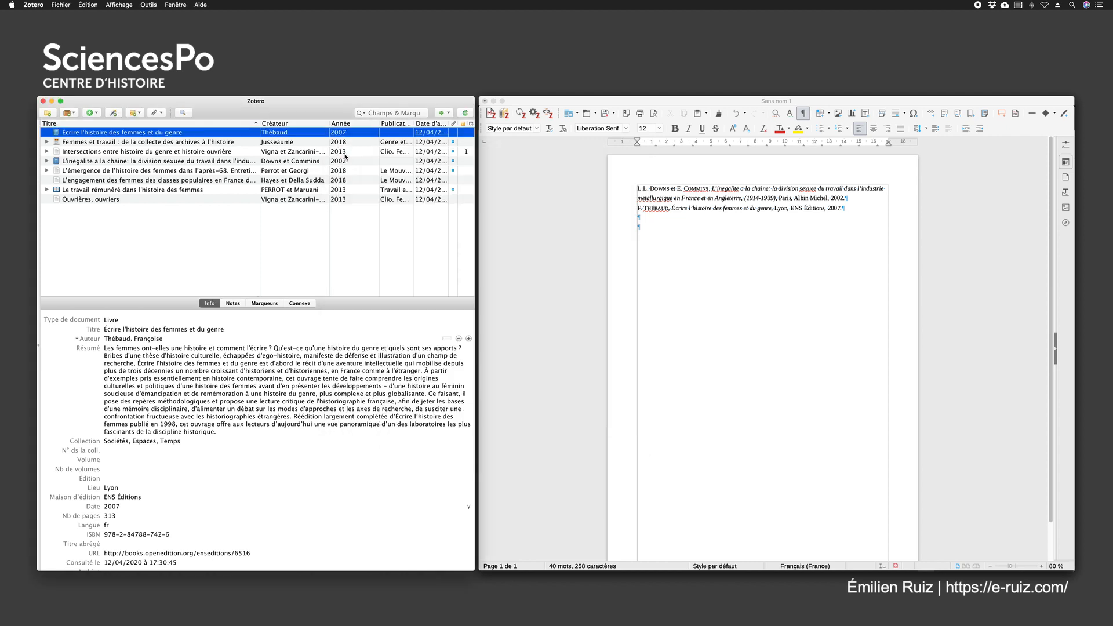
Insert the same two references again in the Chicago format below the existing ones in the Writer document
{"action": "left_click", "coordinate": [87, 161], "text": "super"}
{"action": "left_click_drag", "start_coordinate": [155, 170], "coordinate": [647, 242]}
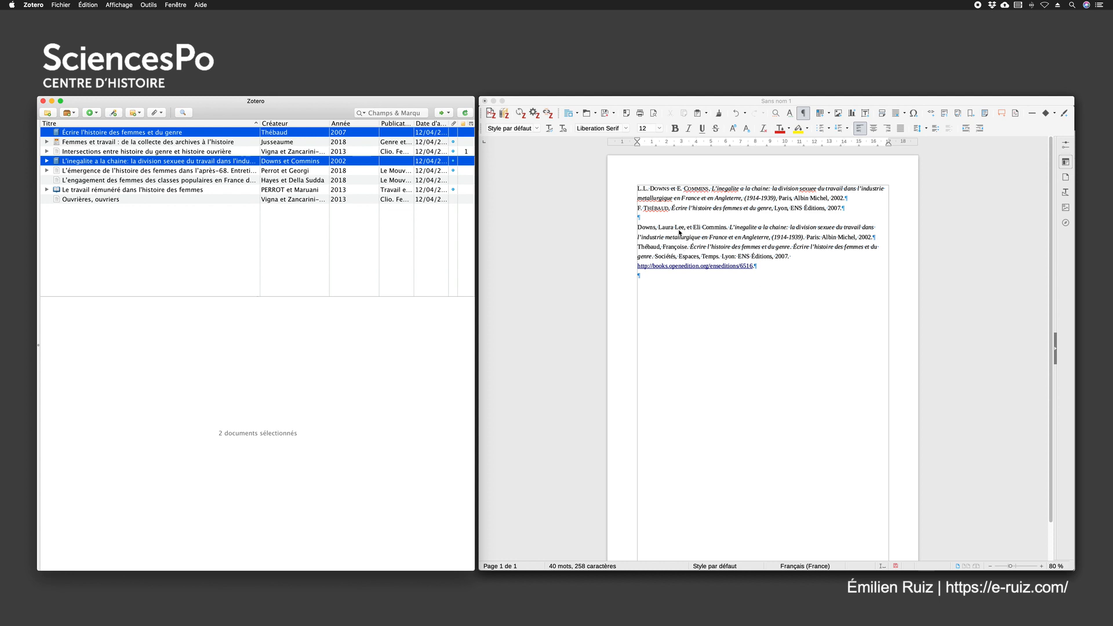
Compare the author names, title, punctuation and place formatting of the Chicago references with the Le Mouvement Social versions above
{"action": "left_click", "coordinate": [655, 228]}
{"action": "left_click_drag", "start_coordinate": [656, 227], "coordinate": [633, 227]}
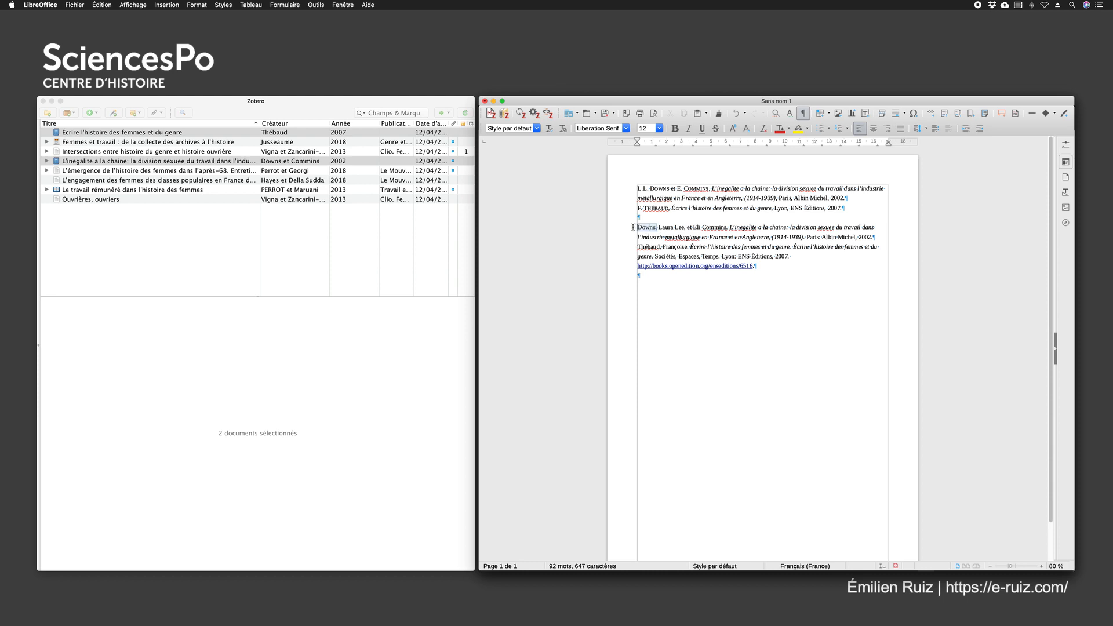
{"action": "left_click_drag", "start_coordinate": [659, 227], "coordinate": [758, 238]}
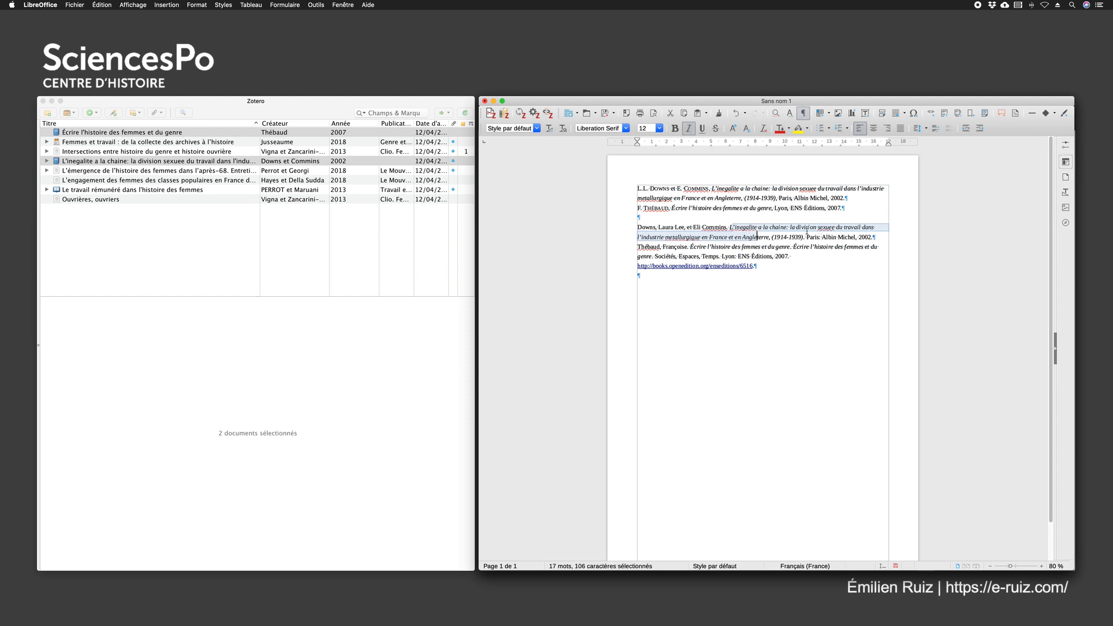
{"action": "left_click", "coordinate": [775, 199]}
{"action": "left_click_drag", "start_coordinate": [776, 198], "coordinate": [793, 199]}
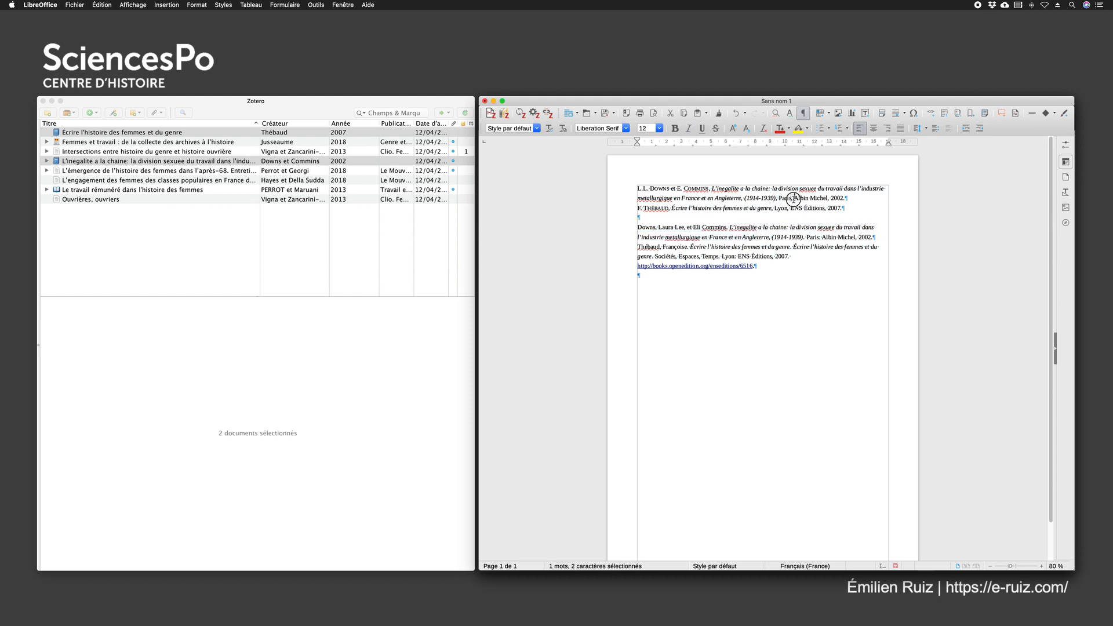
{"action": "left_click", "coordinate": [809, 238]}
{"action": "left_click_drag", "start_coordinate": [819, 238], "coordinate": [821, 238]}
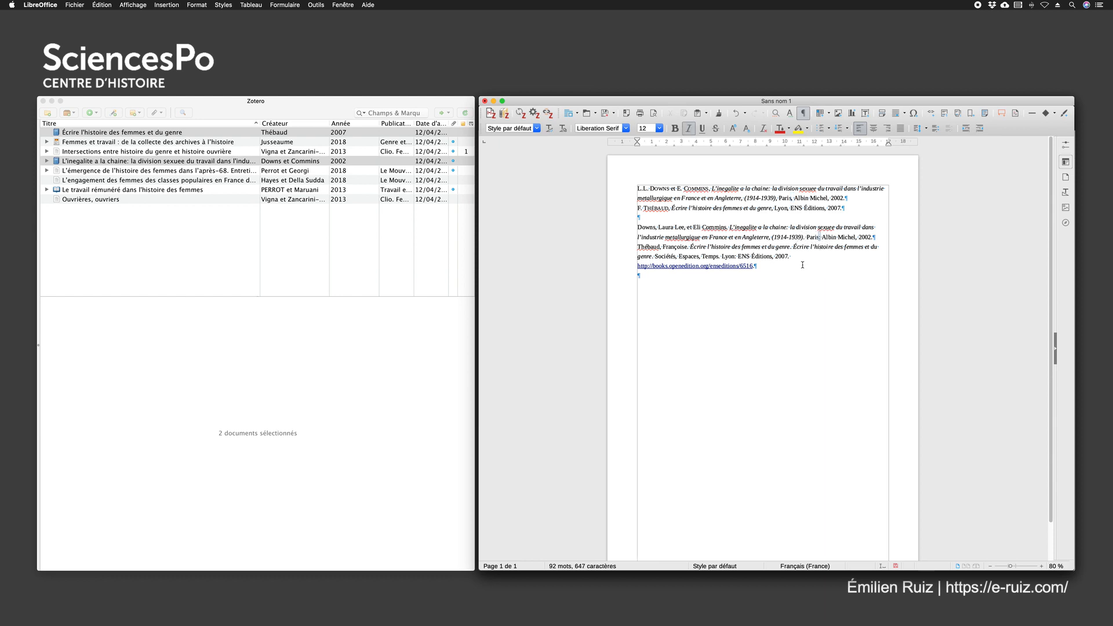
{"action": "left_click", "coordinate": [799, 255]}
{"action": "left_click_drag", "start_coordinate": [635, 186], "coordinate": [844, 209]}
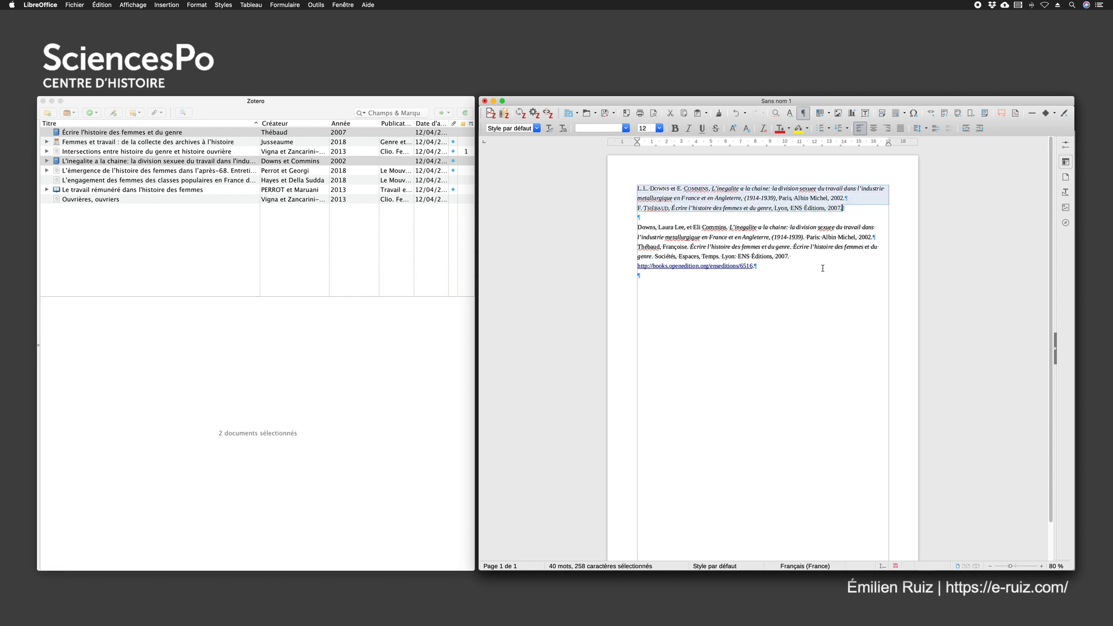
{"action": "left_click", "coordinate": [671, 190]}
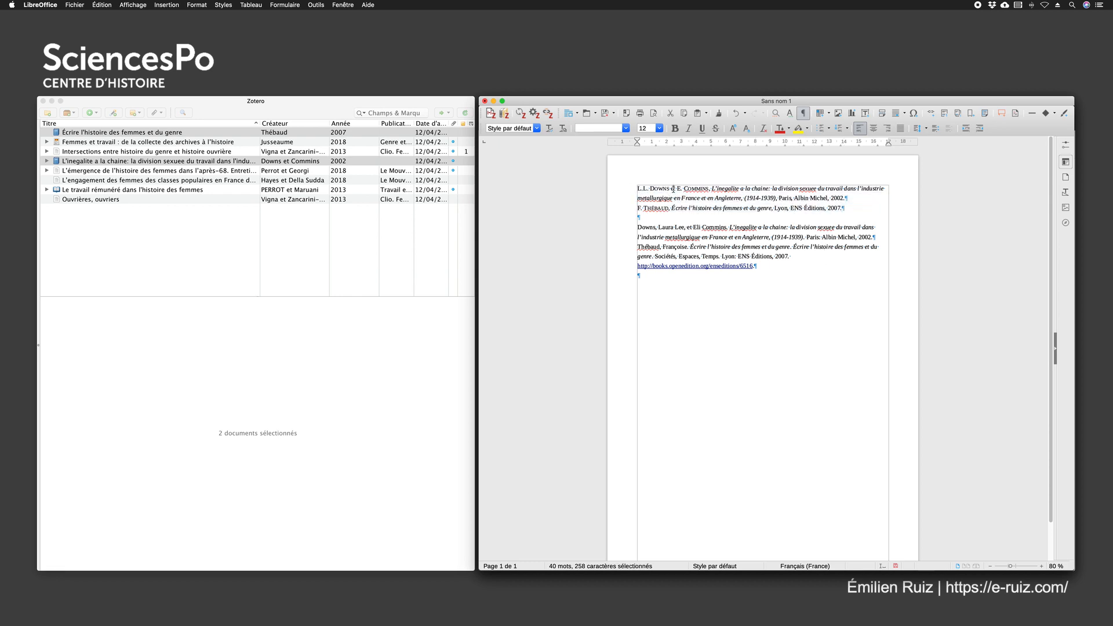
{"action": "left_click", "coordinate": [659, 128]}
{"action": "left_click", "coordinate": [585, 175]}
{"action": "left_click_drag", "start_coordinate": [851, 208], "coordinate": [630, 199]}
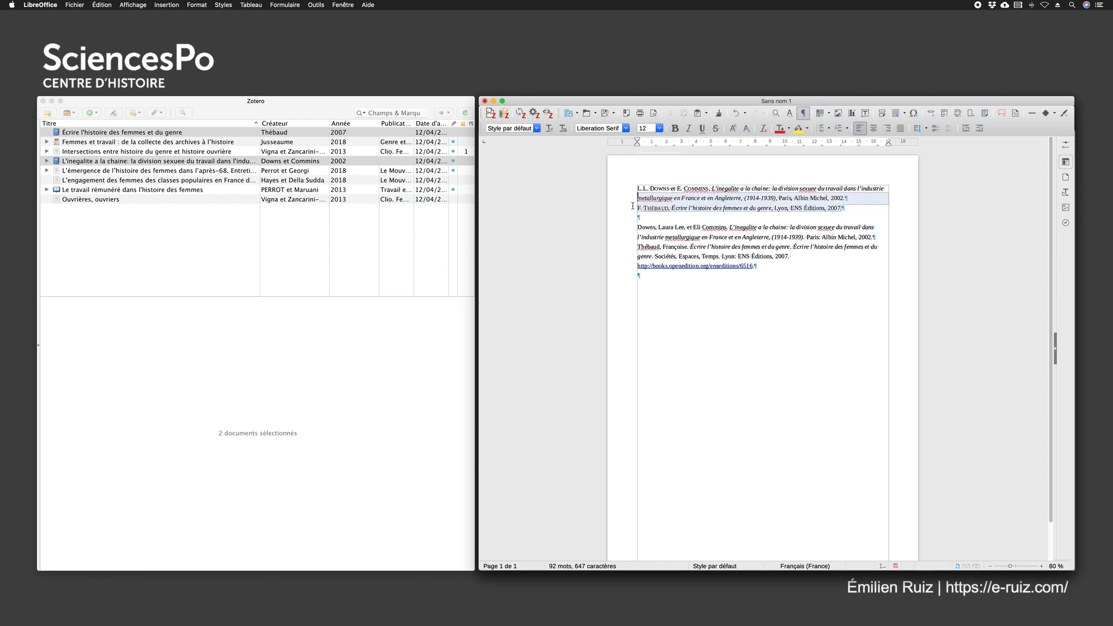
{"action": "left_click", "coordinate": [778, 275]}
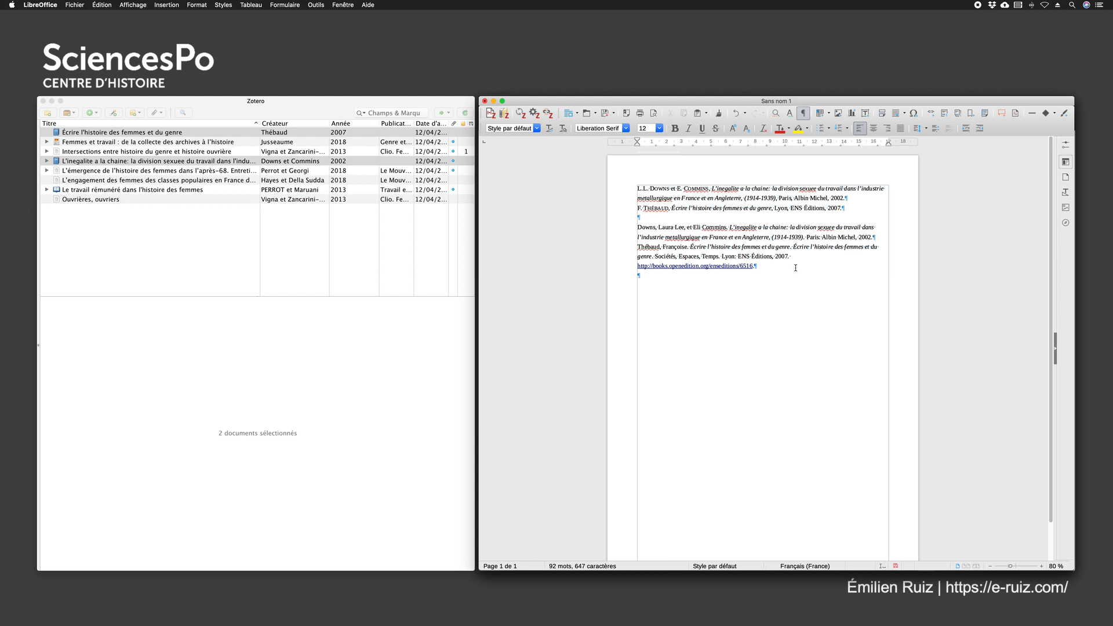
Delete the "Écrire l'histoire des femmes et du genre" reference from both the Chicago and the Le Mouvement Social lists
{"action": "left_click_drag", "start_coordinate": [767, 271], "coordinate": [589, 248]}
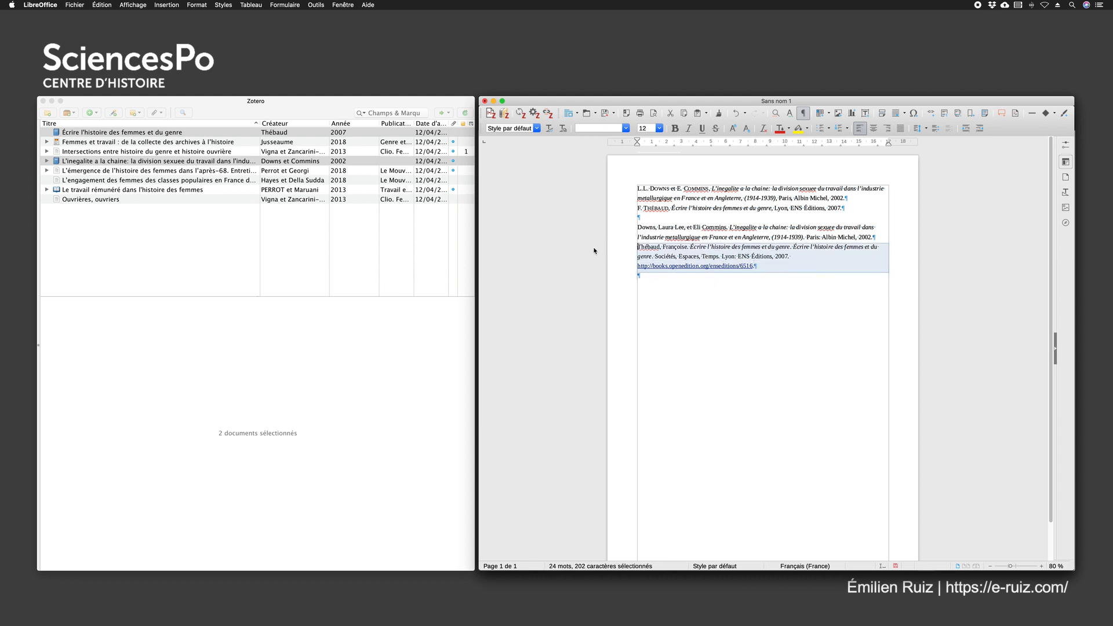
{"action": "key", "text": "BackSpace"}
{"action": "left_click_drag", "start_coordinate": [849, 207], "coordinate": [605, 206]}
{"action": "key", "text": "BackSpace"}
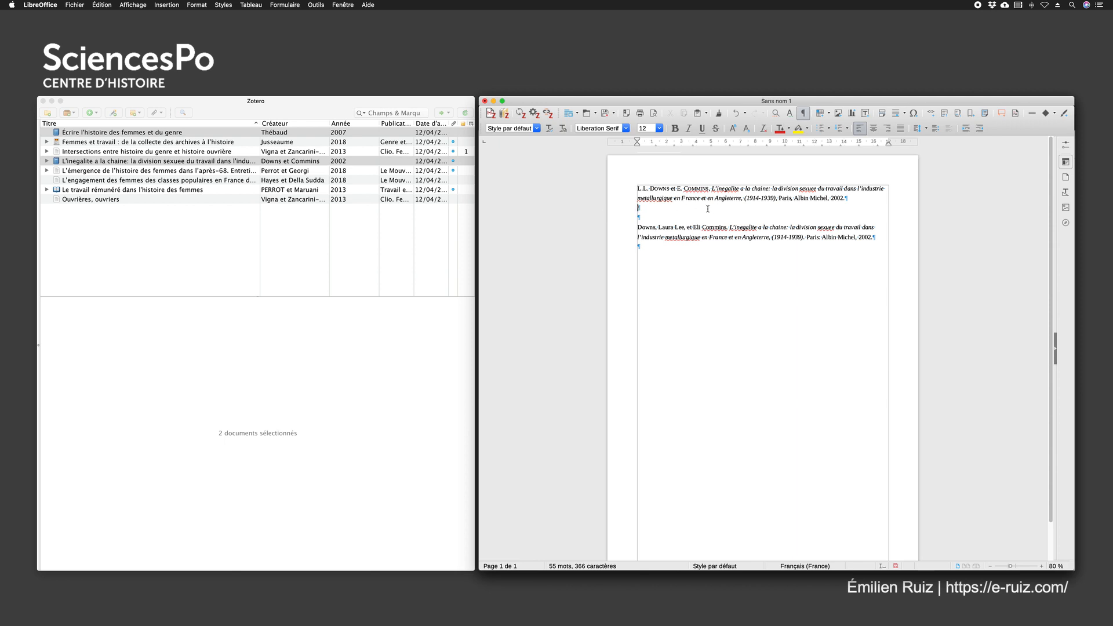
Select the book "L'inegalite a la chaine" in Zotero and check how its title field is spelled
{"action": "left_click", "coordinate": [128, 164]}
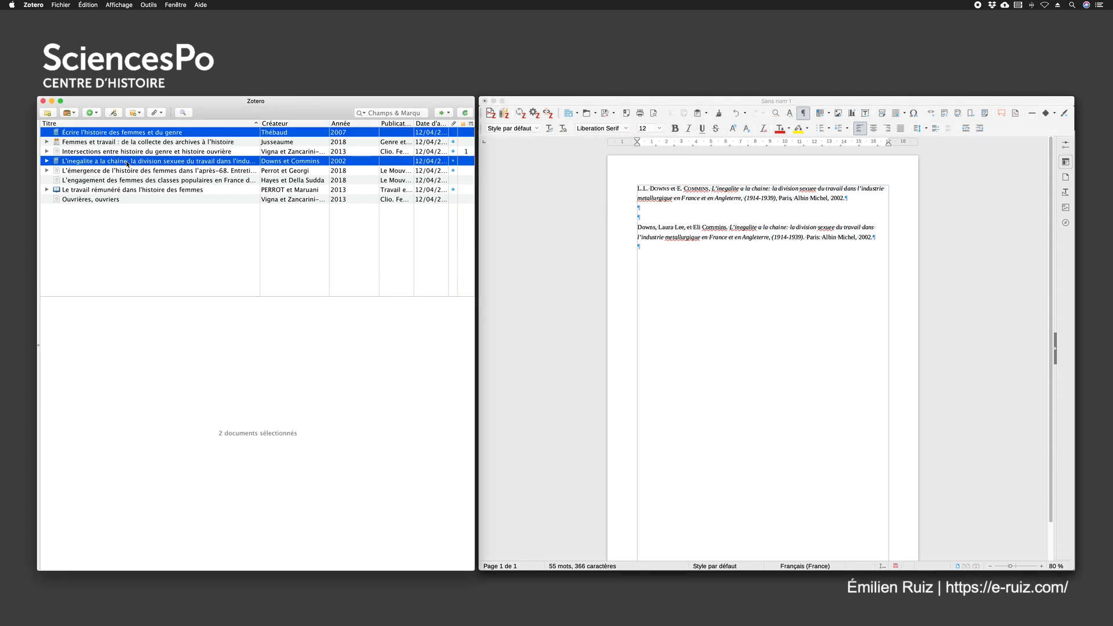
{"action": "left_click", "coordinate": [109, 143]}
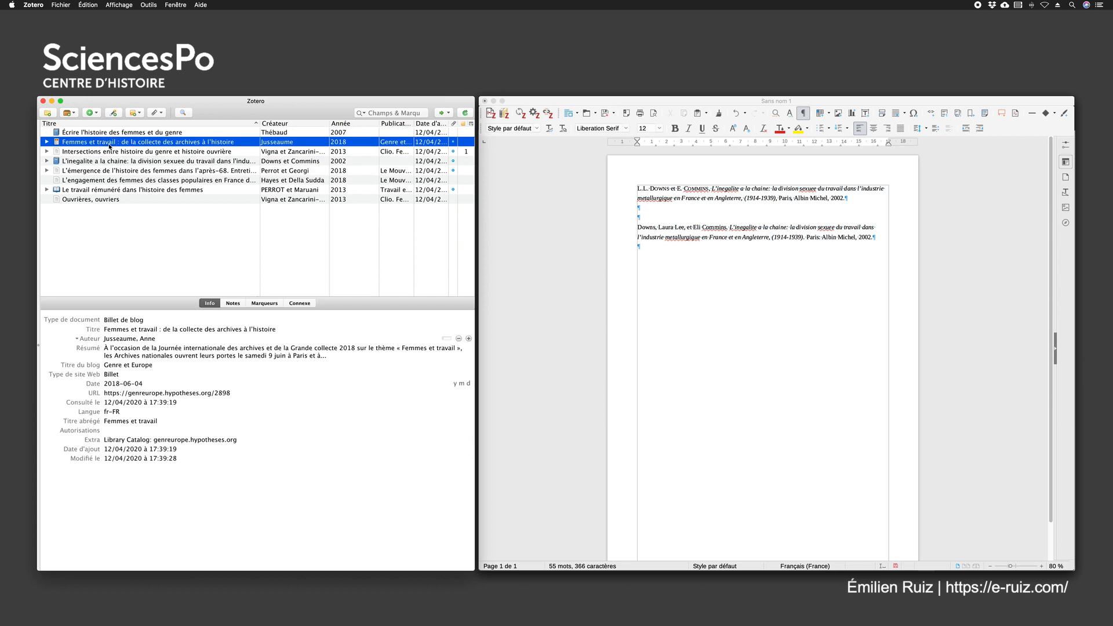
{"action": "left_click", "coordinate": [108, 162]}
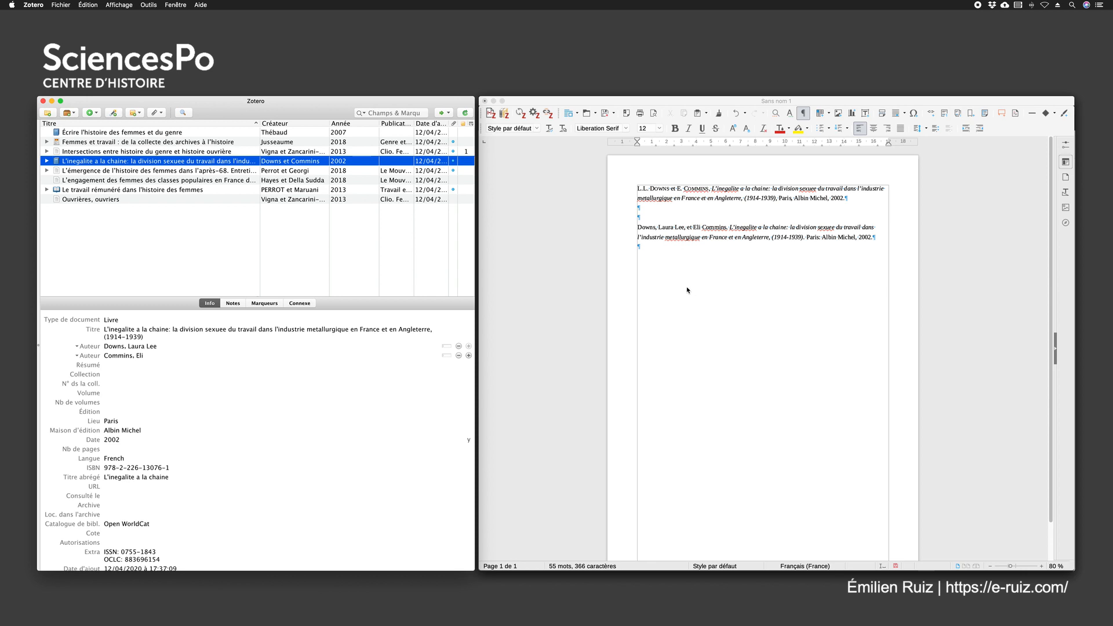
{"action": "left_click", "coordinate": [746, 216]}
{"action": "left_click", "coordinate": [152, 333]}
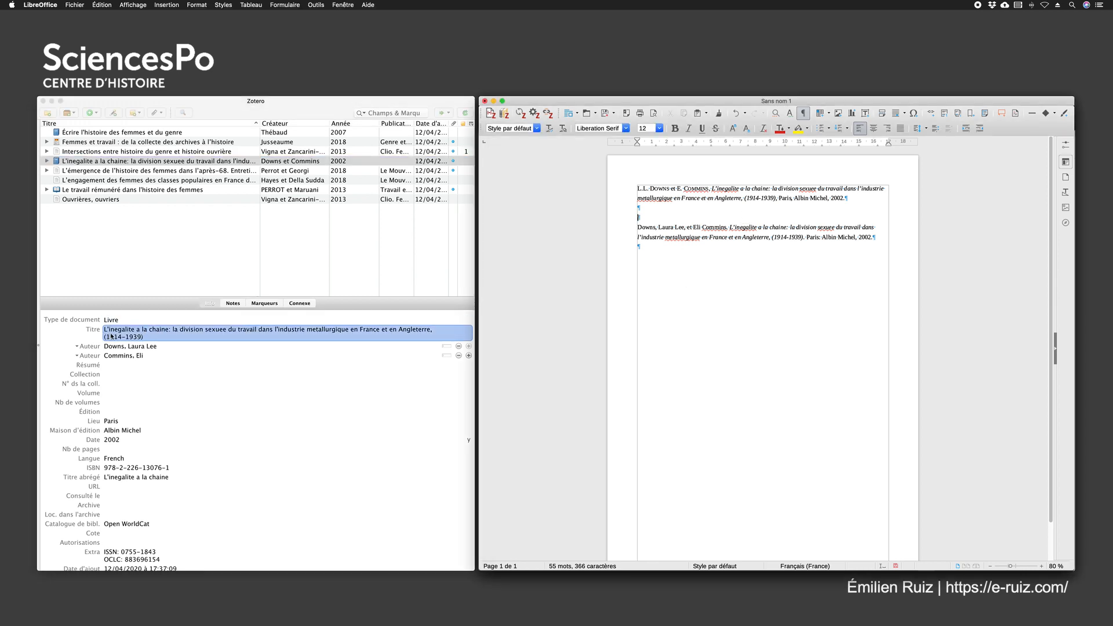
{"action": "left_click", "coordinate": [312, 336]}
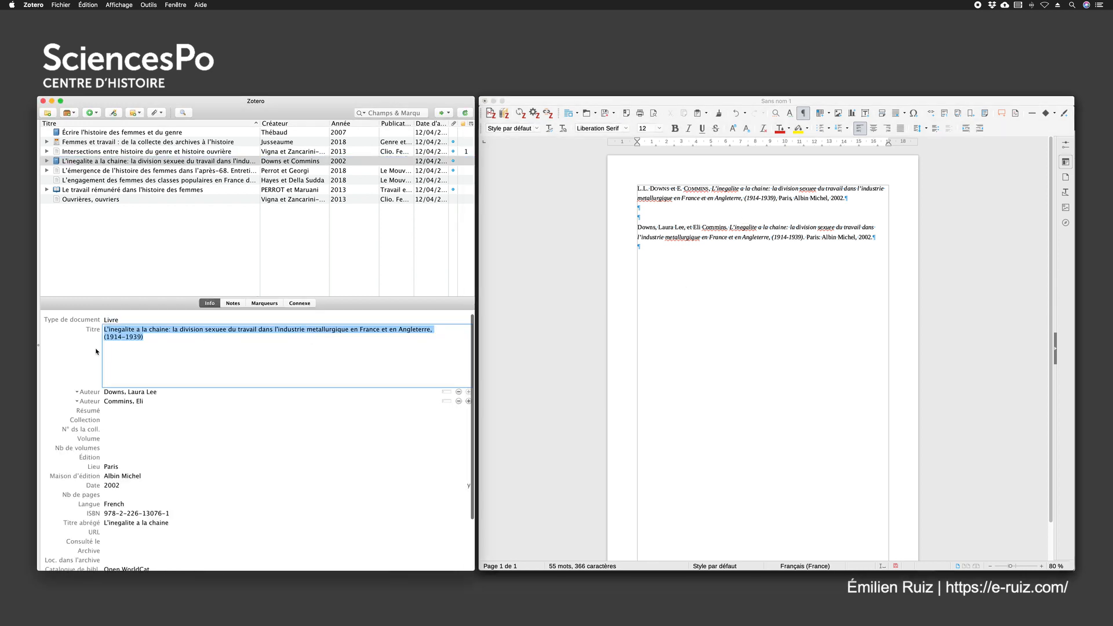
{"action": "left_click", "coordinate": [67, 350]}
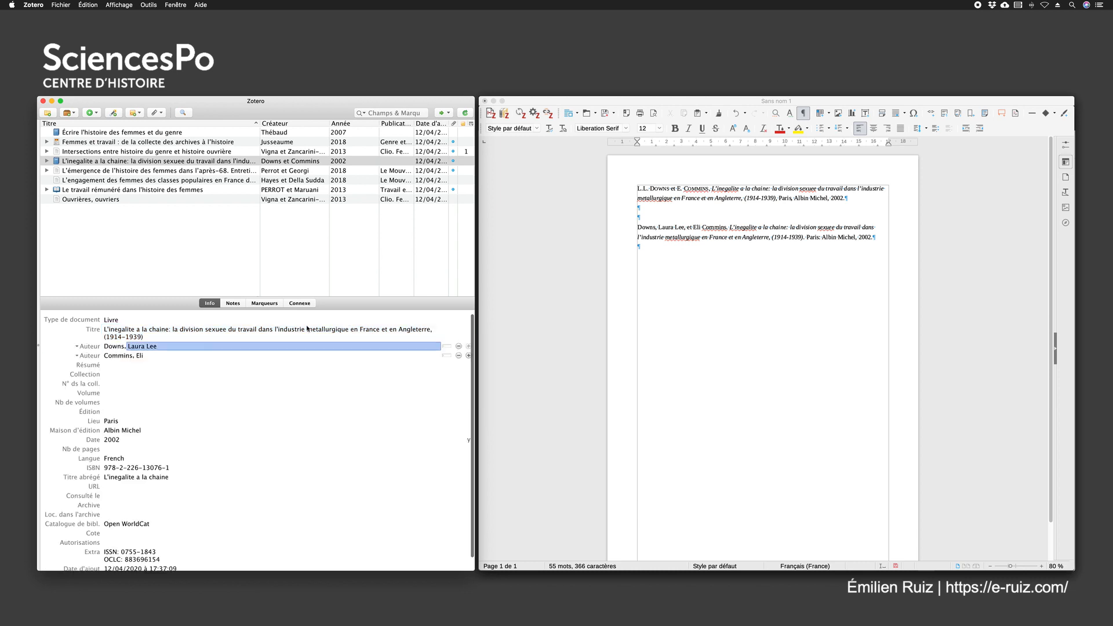
Correct the accents in the first reference's title in Writer to "L'inégalité", "sexuée" and "métallurgique"
{"action": "left_click", "coordinate": [724, 187]}
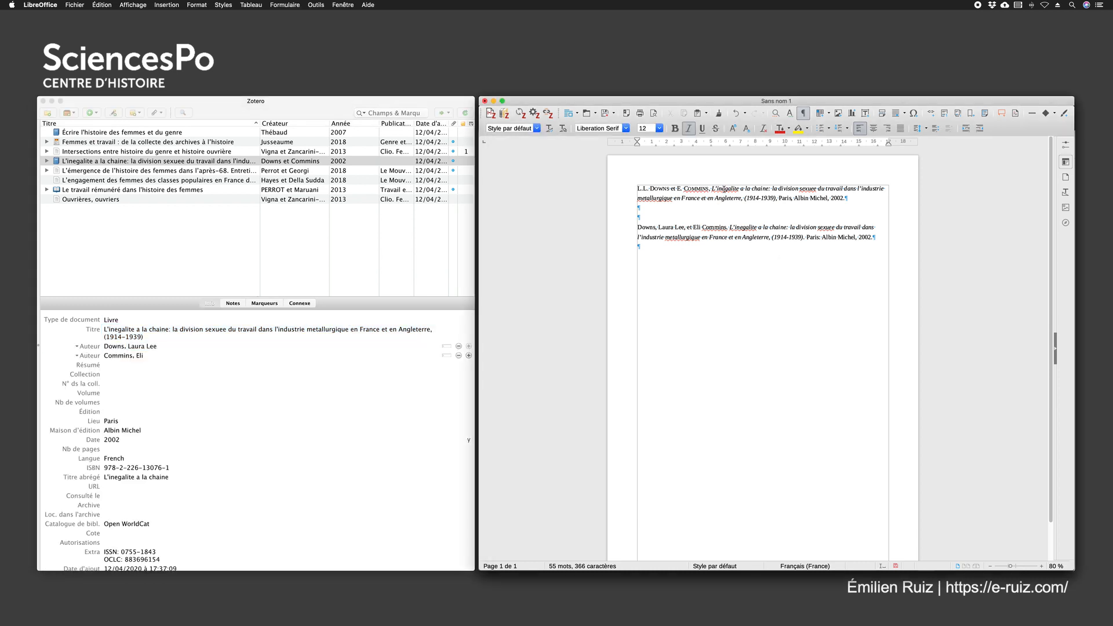
{"action": "right_click", "coordinate": [724, 189]}
{"action": "left_click", "coordinate": [742, 198]}
{"action": "left_click_drag", "start_coordinate": [810, 189], "coordinate": [813, 188]}
{"action": "type", "text": "é"}
{"action": "left_click_drag", "start_coordinate": [643, 198], "coordinate": [642, 198]}
{"action": "key", "text": "Delete"}
{"action": "type", "text": "é"}
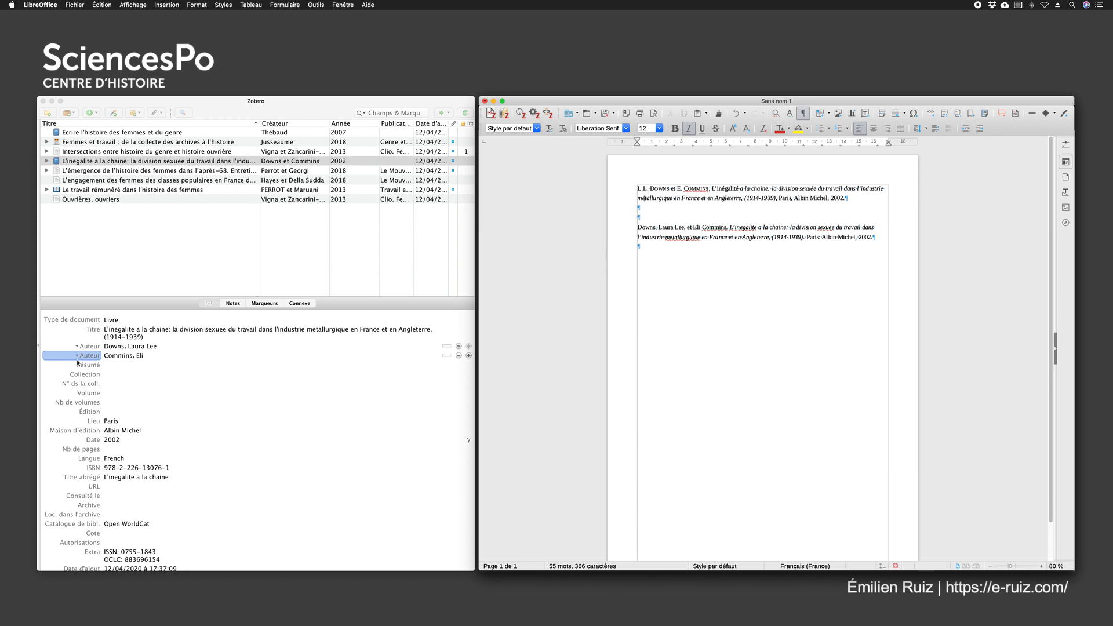
Check the second author's entry and its available role options in the book's Zotero record, and return to the Writer document
{"action": "left_click", "coordinate": [164, 346]}
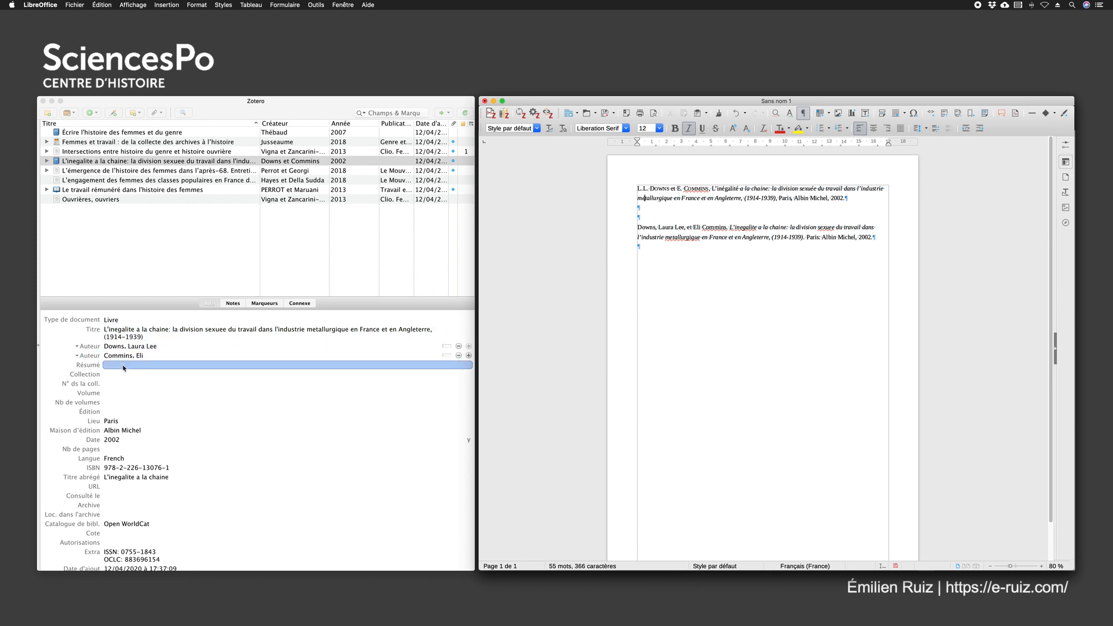
{"action": "left_click", "coordinate": [85, 356]}
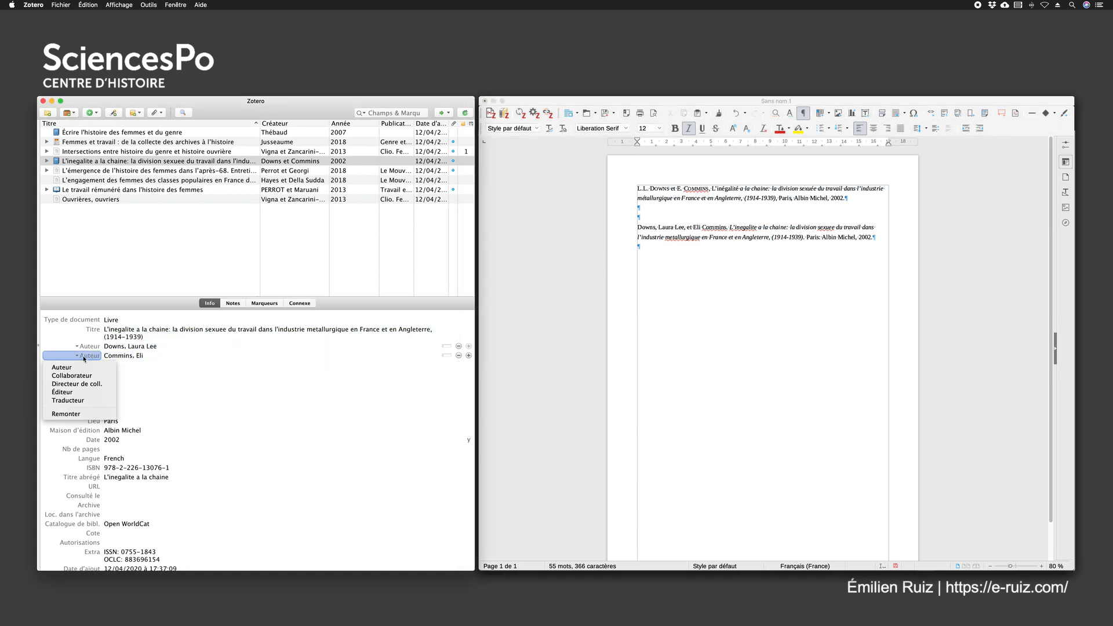
{"action": "left_click", "coordinate": [114, 356]}
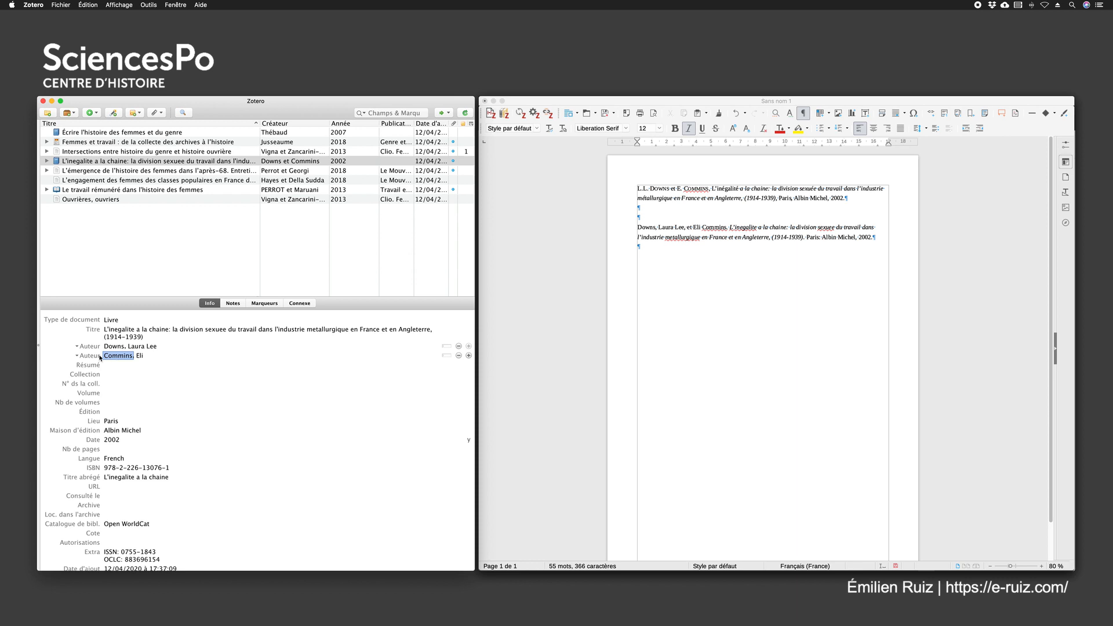
{"action": "left_click", "coordinate": [684, 217]}
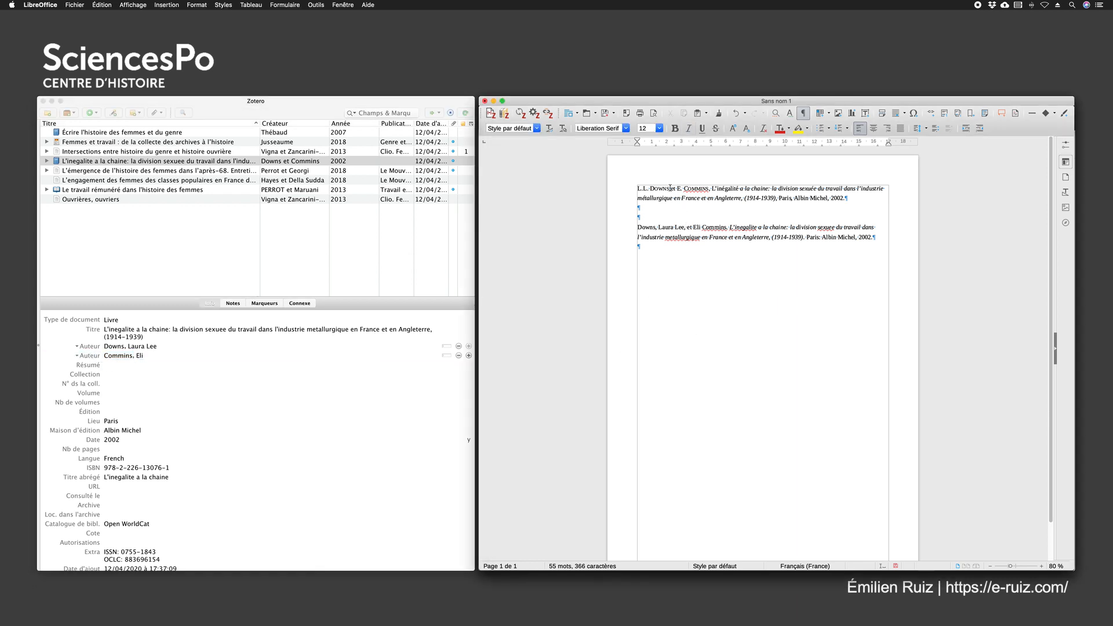
Remove the second author from the first reference in Writer, and clear all references from the document
{"action": "left_click_drag", "start_coordinate": [670, 189], "coordinate": [708, 190]}
{"action": "key", "text": "BackSpace"}
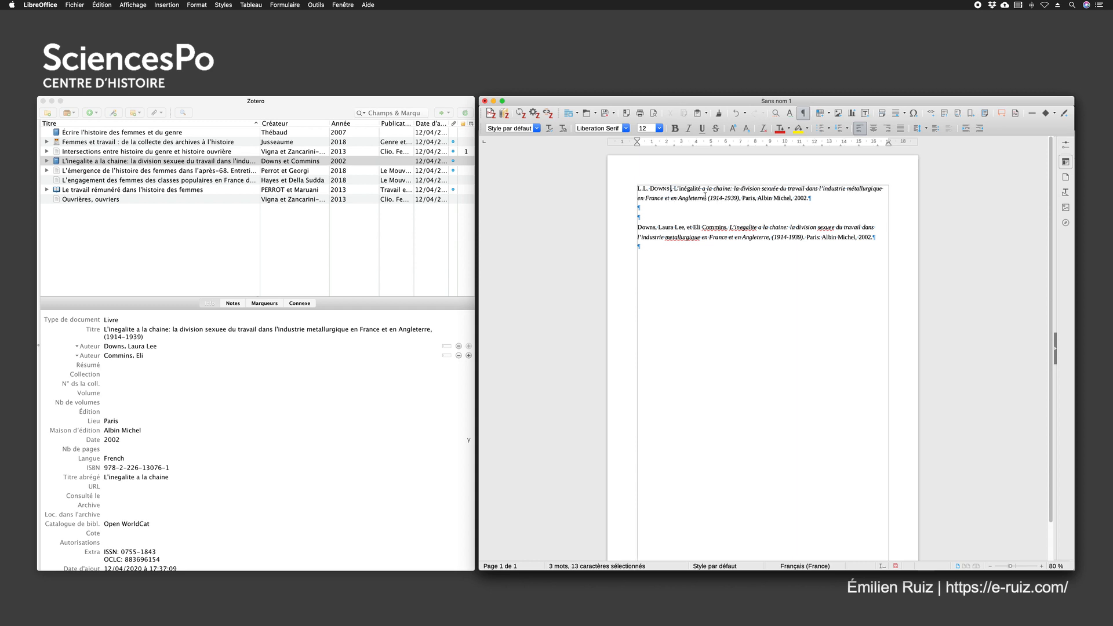
{"action": "key", "text": "BackSpace"}
{"action": "key", "text": "Delete"}
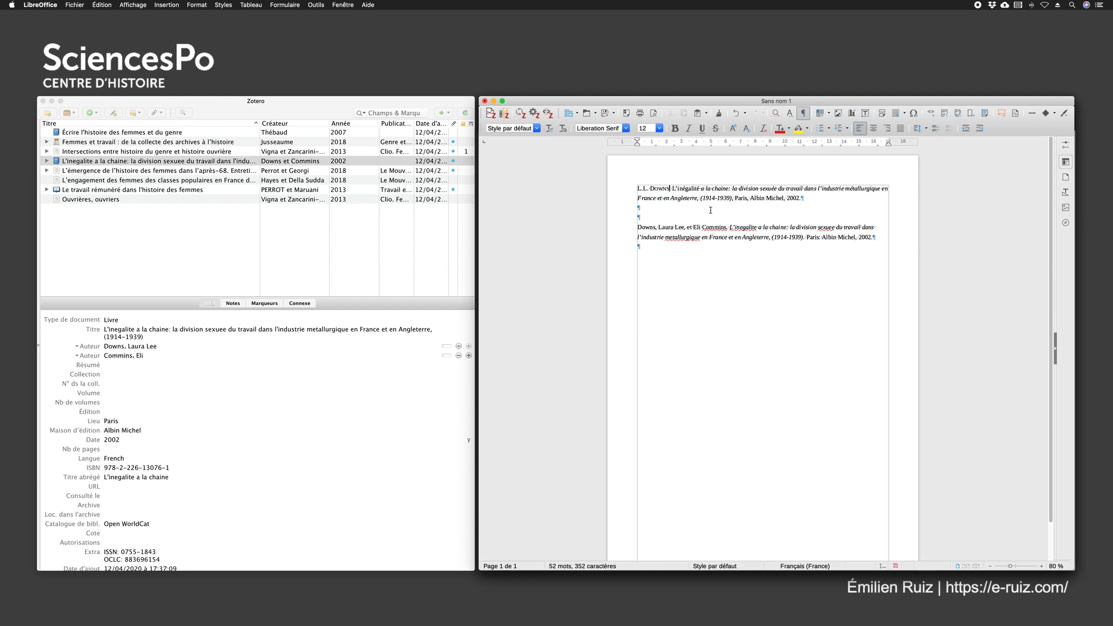
{"action": "left_click_drag", "start_coordinate": [638, 254], "coordinate": [632, 184]}
{"action": "key", "text": "BackSpace"}
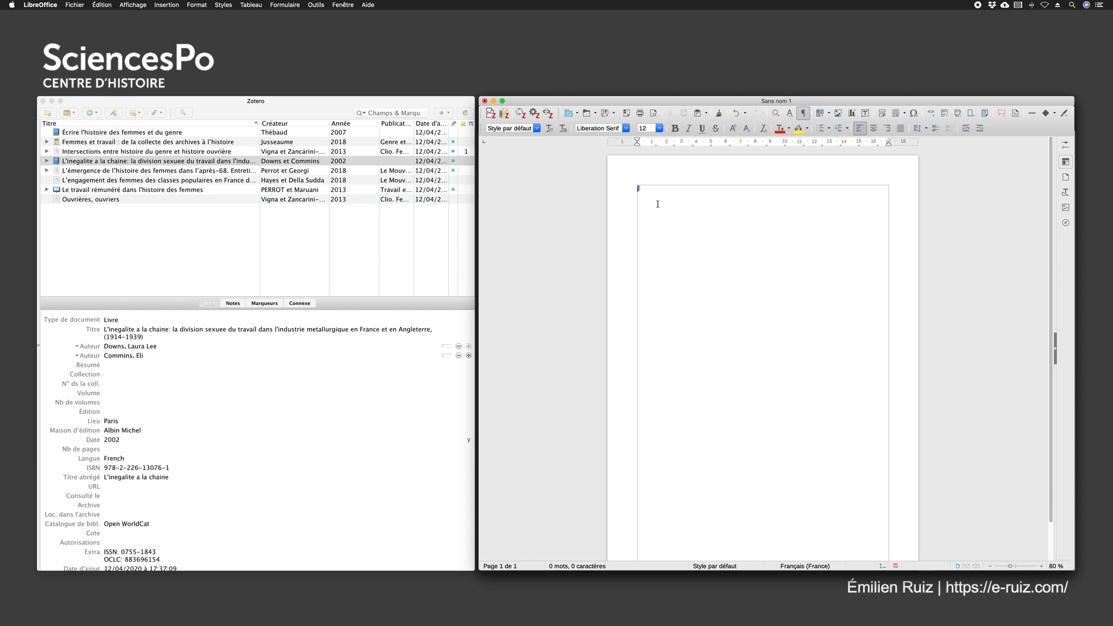
Select all items in the Zotero list, from "Écrire l'histoire des femmes et du genre" to "Ouvrières, ouvriers", and start creating a bibliography from them
{"action": "left_click", "coordinate": [77, 135]}
{"action": "left_click", "coordinate": [77, 133]}
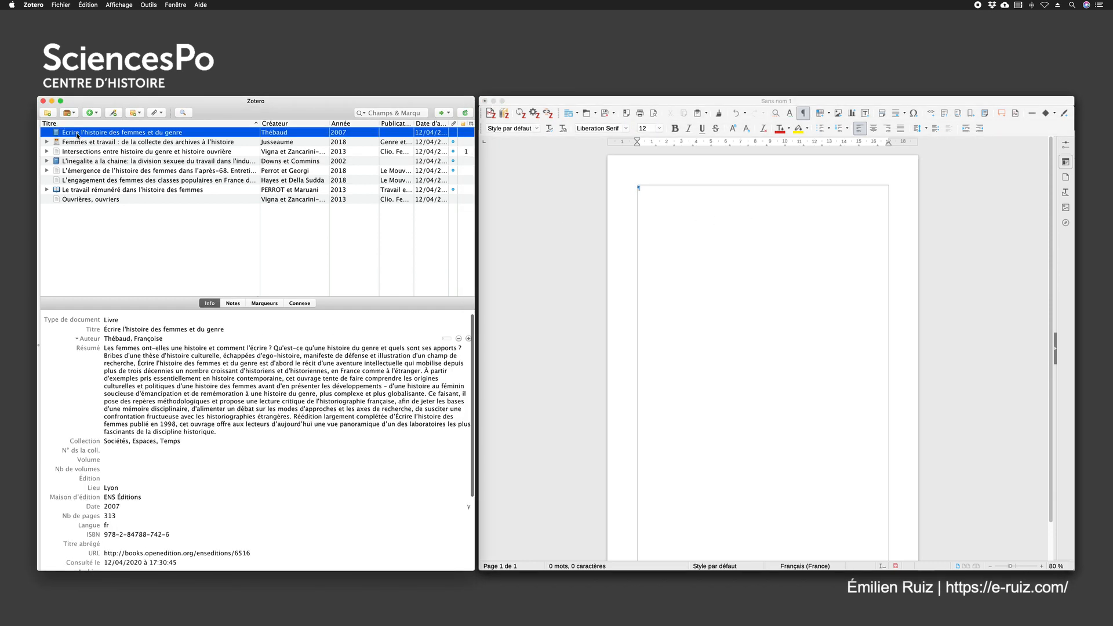
{"action": "left_click", "coordinate": [91, 200], "text": "shift"}
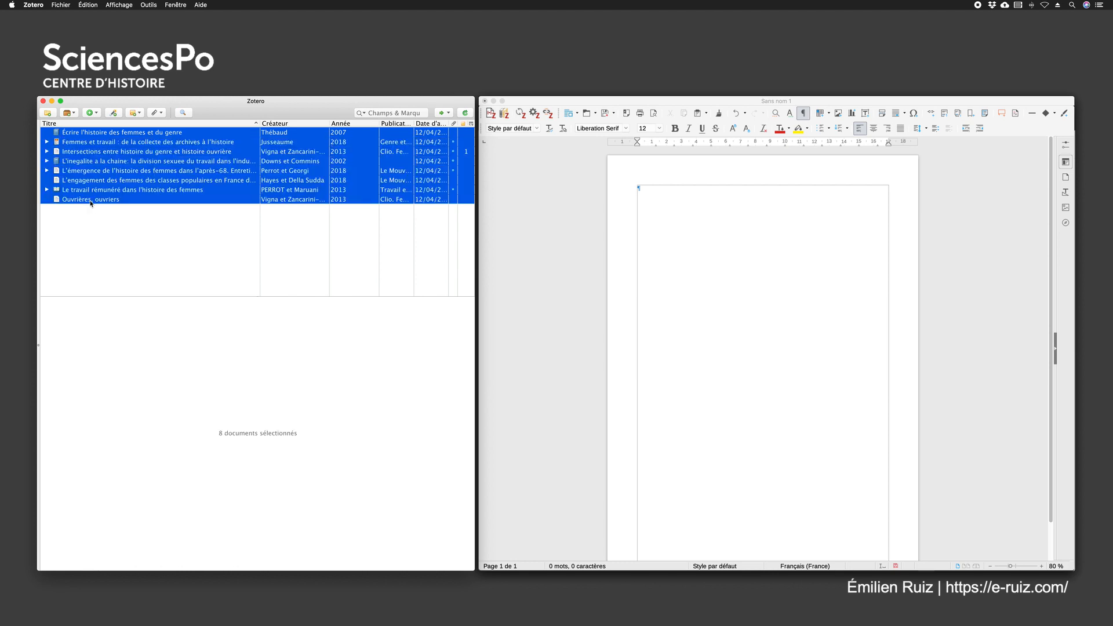
{"action": "right_click", "coordinate": [96, 165]}
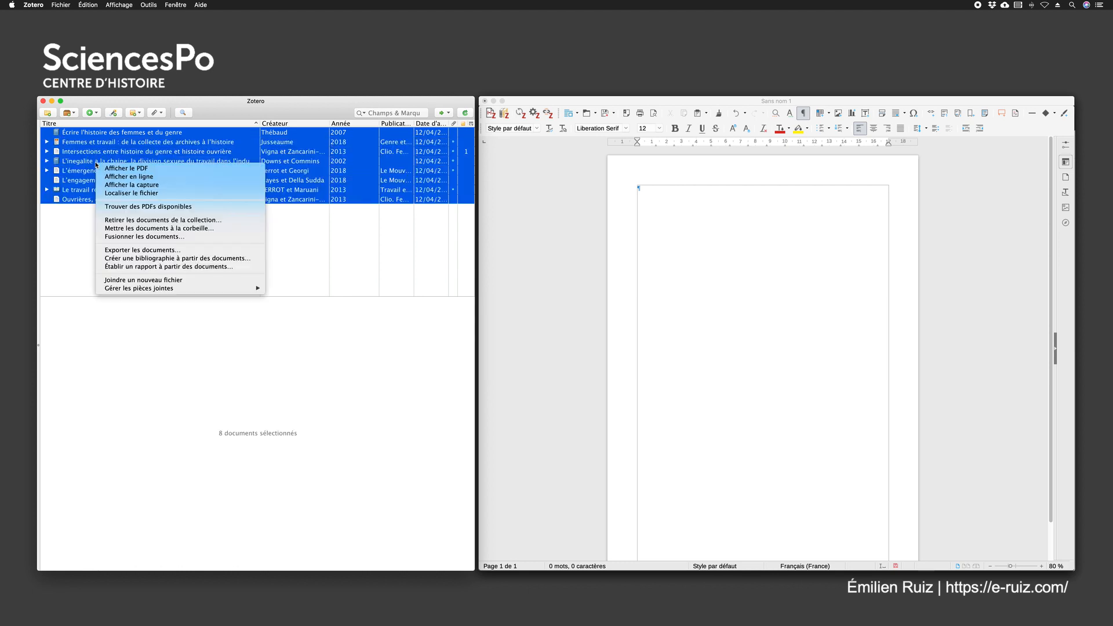
{"action": "left_click", "coordinate": [128, 259]}
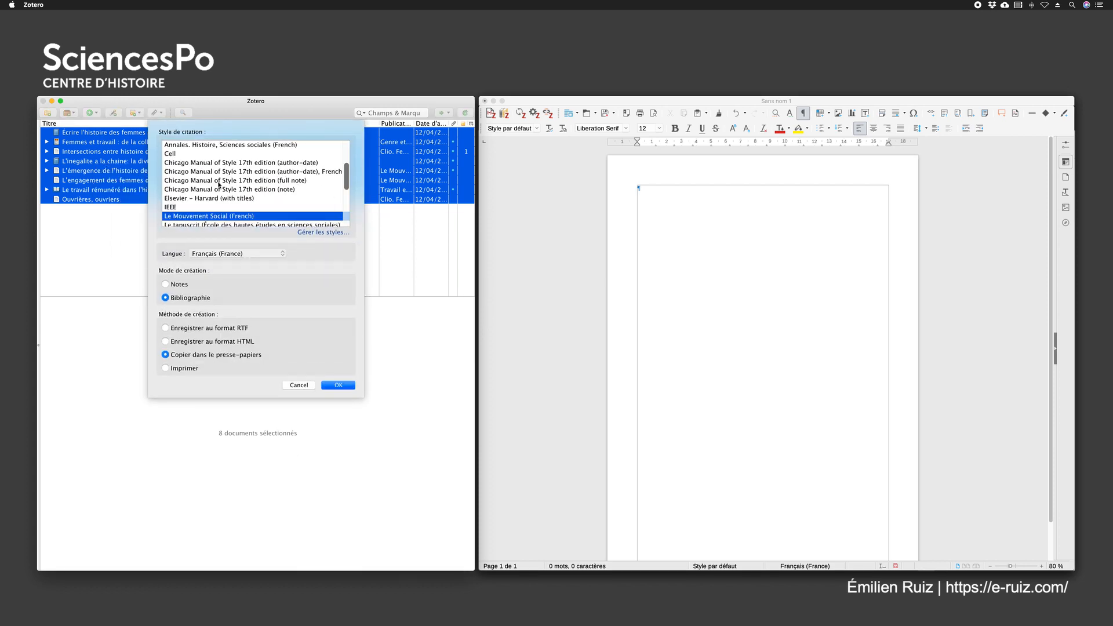
Copy the bibliography to the clipboard in the "Le tapuscrit (École des hautes études en sciences sociales)" style and paste it into the empty Writer document
{"action": "scroll", "coordinate": [226, 183], "scroll_direction": "up", "scroll_amount": 3}
{"action": "scroll", "coordinate": [237, 181], "scroll_direction": "down", "scroll_amount": 6}
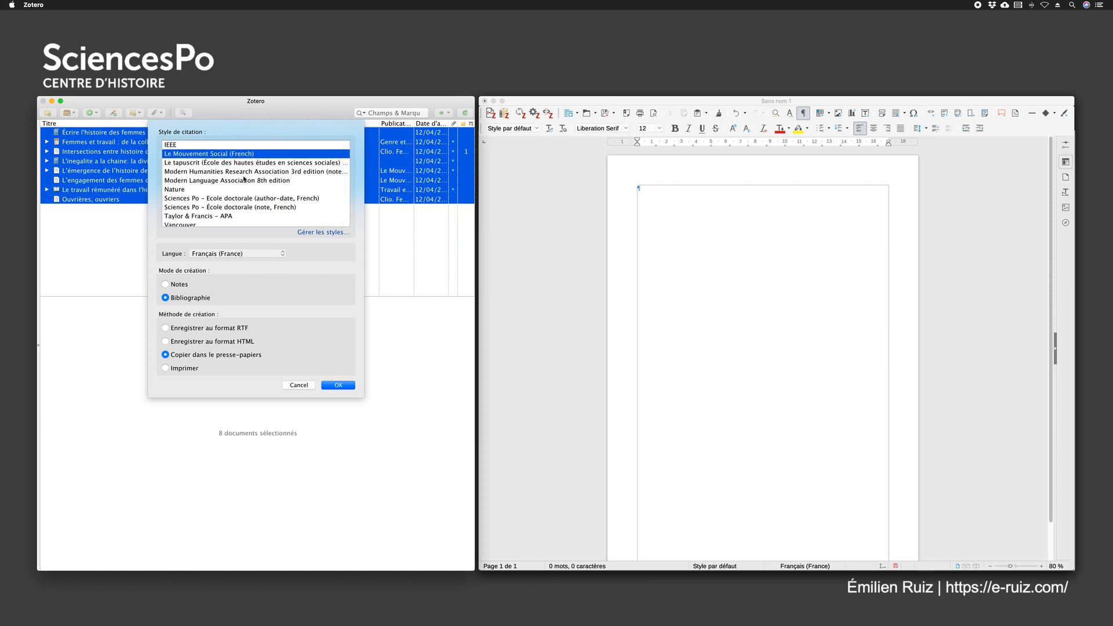
{"action": "left_click", "coordinate": [186, 163]}
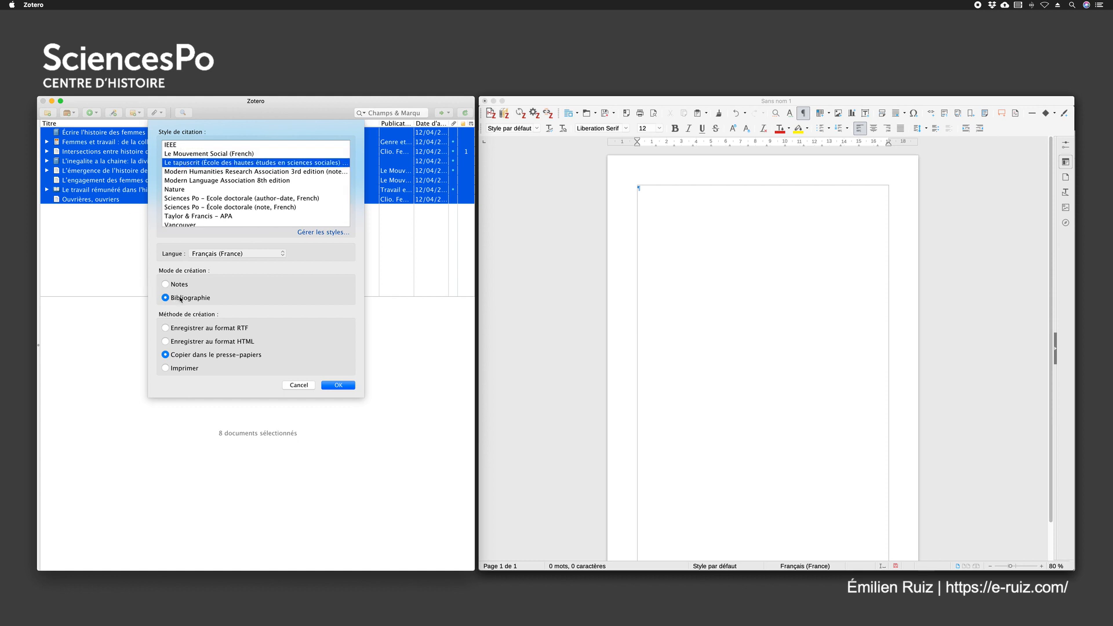
{"action": "left_click", "coordinate": [165, 355]}
{"action": "left_click", "coordinate": [338, 386]}
{"action": "left_click", "coordinate": [660, 229]}
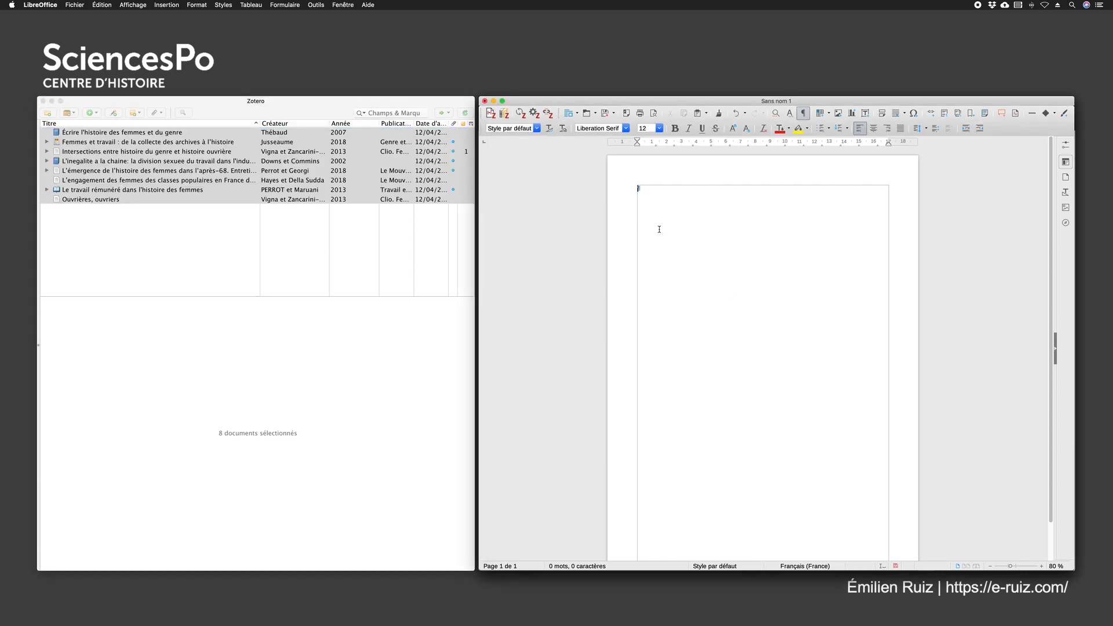
{"action": "key", "text": "super+v"}
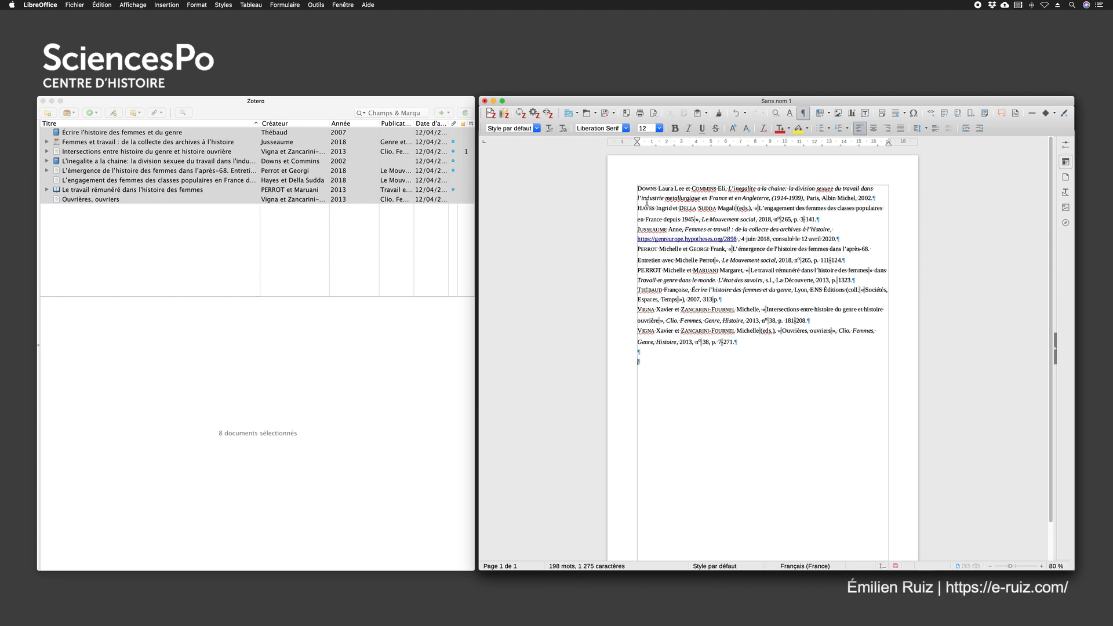
Create a bibliography from the same Zotero items in the "Le Mouvement Social (French)" style, copied to the clipboard
{"action": "right_click", "coordinate": [129, 177]}
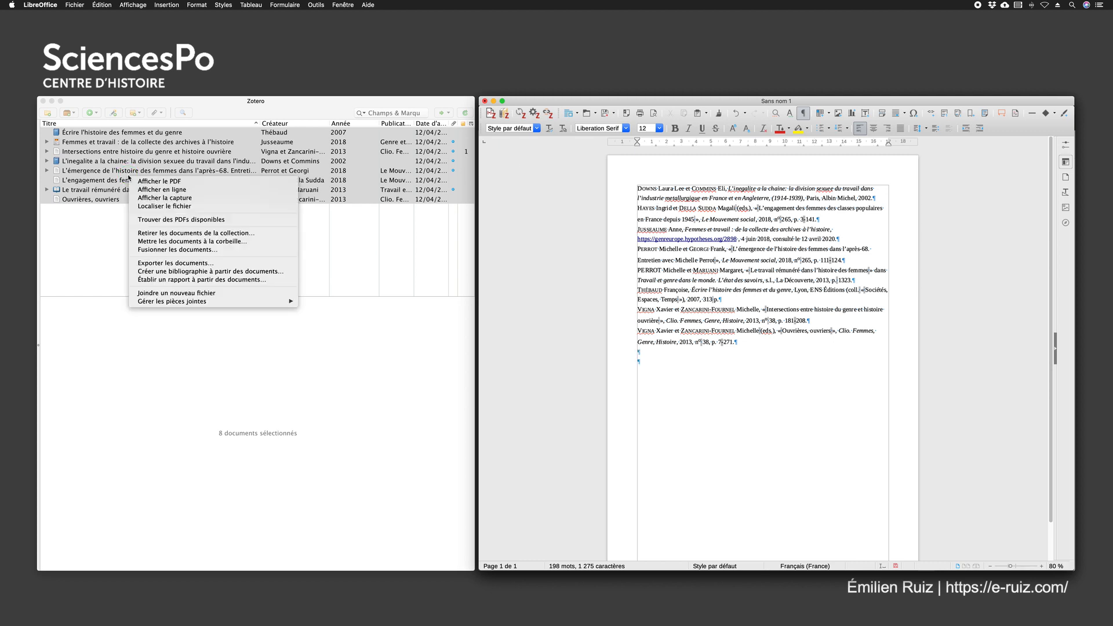
{"action": "left_click", "coordinate": [185, 96]}
{"action": "right_click", "coordinate": [147, 155]}
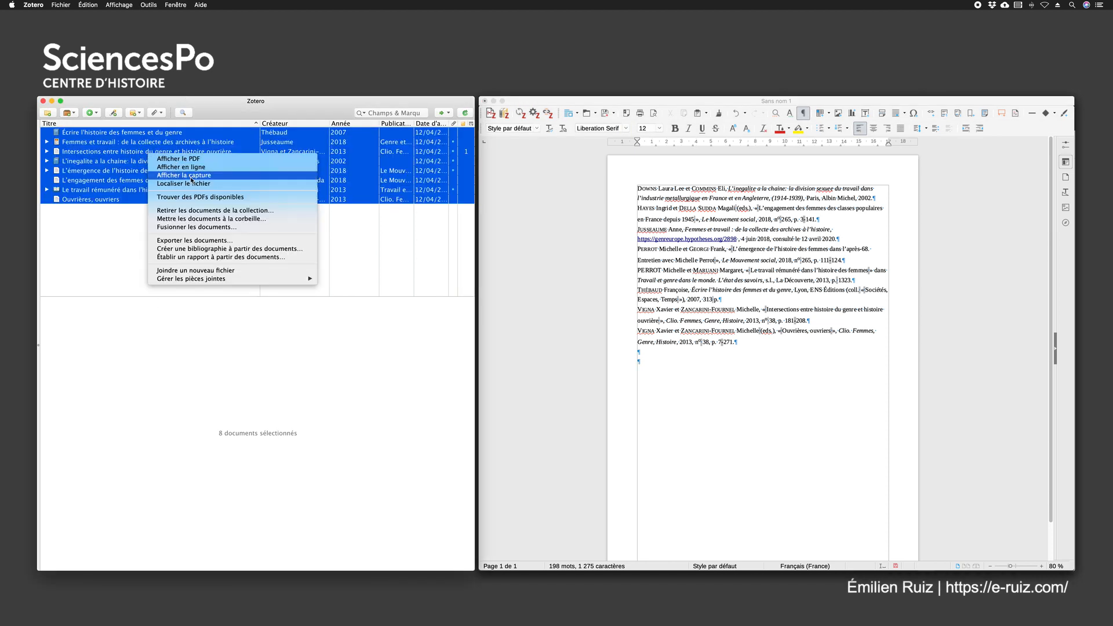
{"action": "left_click", "coordinate": [192, 251]}
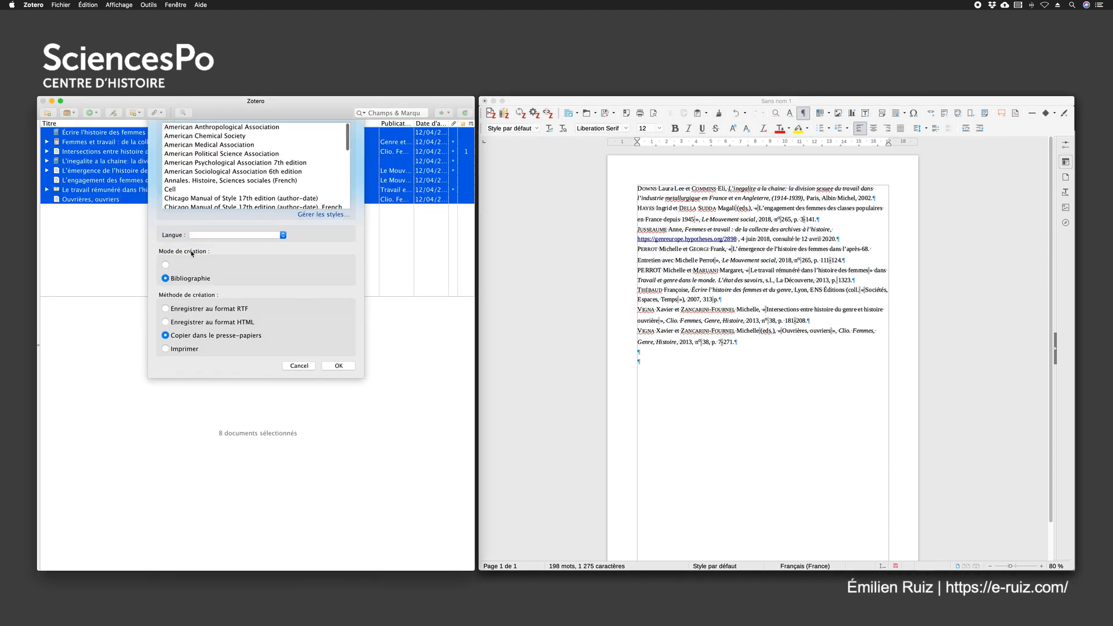
{"action": "scroll", "coordinate": [225, 203], "scroll_direction": "down", "scroll_amount": 1}
{"action": "scroll", "coordinate": [226, 203], "scroll_direction": "down", "scroll_amount": 1}
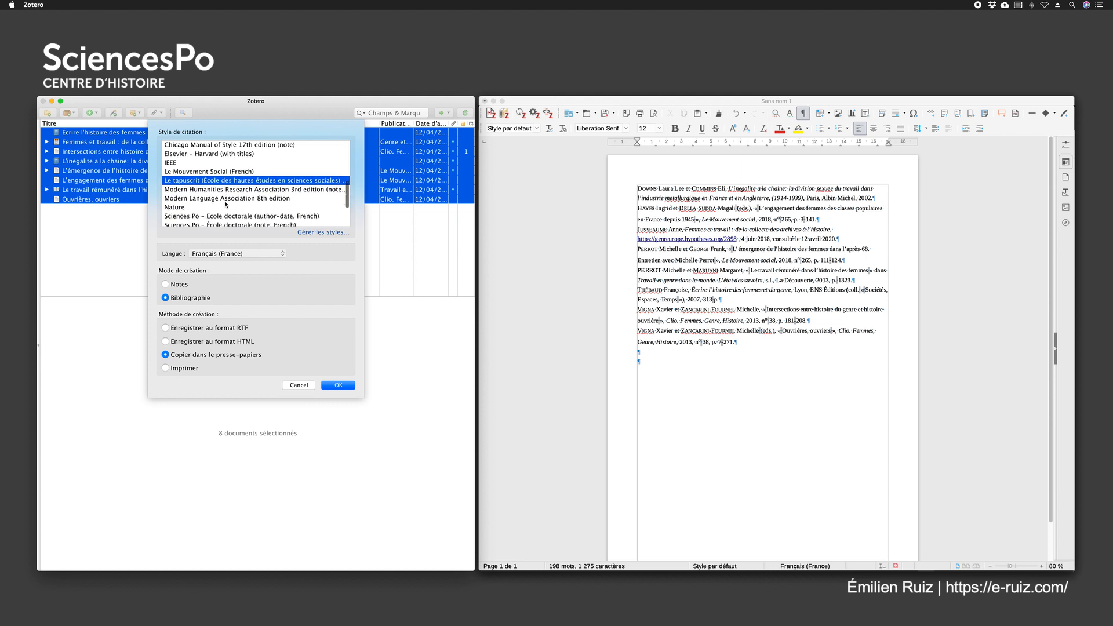
{"action": "left_click", "coordinate": [183, 172]}
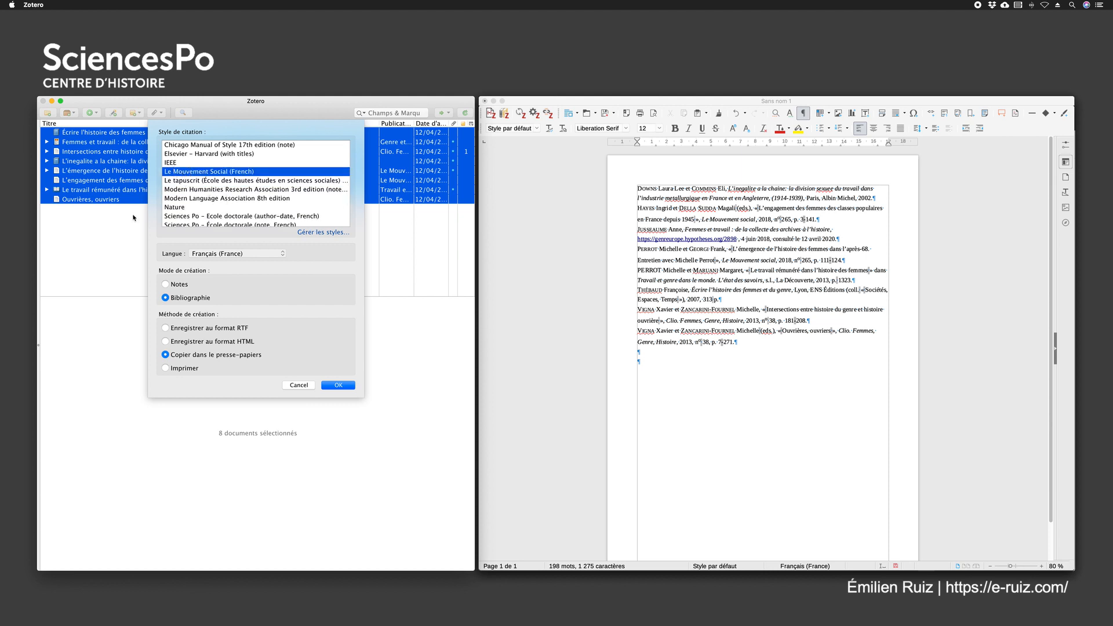
{"action": "left_click", "coordinate": [347, 385]}
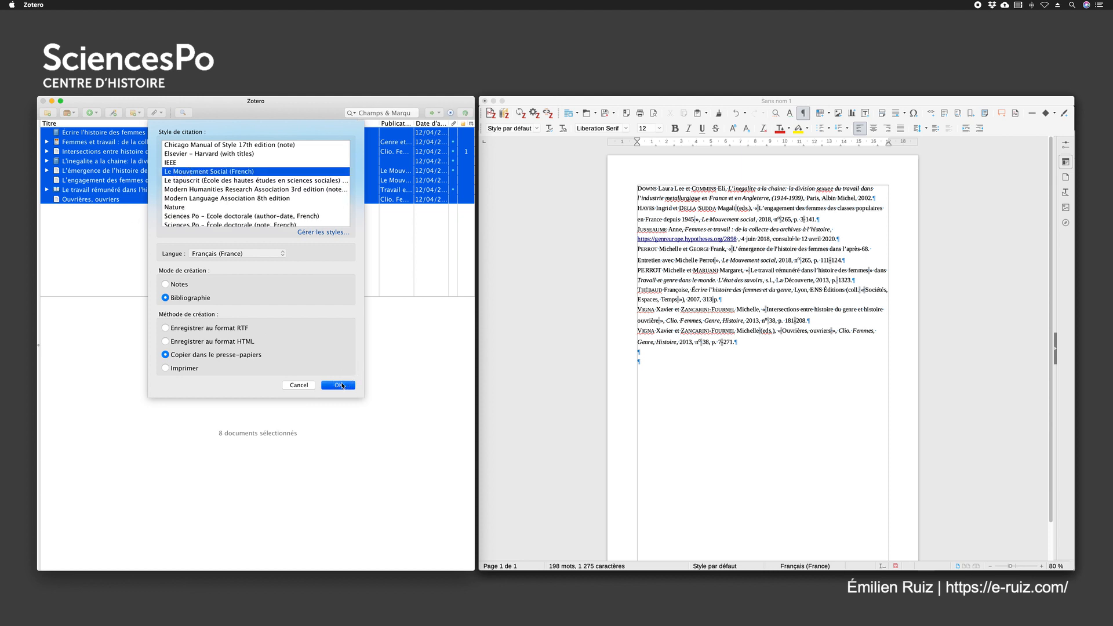
Paste the Le Mouvement Social bibliography into Writer below the first list and look over both lists
{"action": "left_click", "coordinate": [648, 367]}
{"action": "type", "text": "L. L. Downs et E. Commins, L'inegalite a la chaine: la division sexuee du travail dans l'industrie metallurgique en France et en Angleterre, (1914-1939), Paris, Albin Michel, 2002. I. Hayes et M. Della Sudda (dir.), « L'engagement des femmes des classes populaires en France depuis 1945 », Le Mouvement social, 2018, p. 3-141. A. Jusseaume, « Femmes et travail : de la collecte des archives à l'histoire ». M. Perrot et F. Georgi, « L'émergence de l'histoire des femmes dans l'après-68. Entretien avec Michelle Perrot », Le Mouvement social, 2018, p. 111-124. M. PERROT et M. Maruani, « Le travail rémunéré dans l'histoire des femmes », Travail et genre dans le monde. L'état des savoirs, La Découverte, 2013, p. 1323. F. Thébaud, Écrire l'histoire des femmes et du genre, Lyon, ENS Éditions, 2007. X. Vigna et M. Zancarini-Fournel, « Intersections entre histoire du genre et histoire ouvrière », Clio. Femmes, Genre, Histoire, 2013, p. 181-208. X. Vigna et M. Zancarini-Fournel (dir.), « Ouvrières, ouvriers », Clio. Femmes, Genre, Histoire, 2013, p. 7-271."}
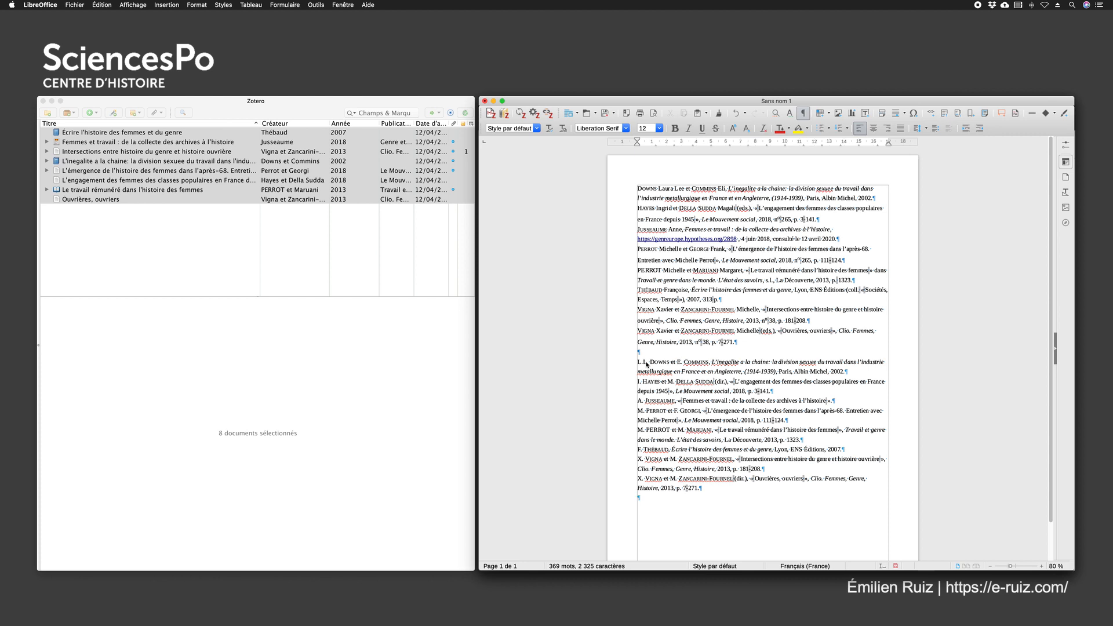
{"action": "scroll", "coordinate": [652, 353], "scroll_direction": "down", "scroll_amount": 2}
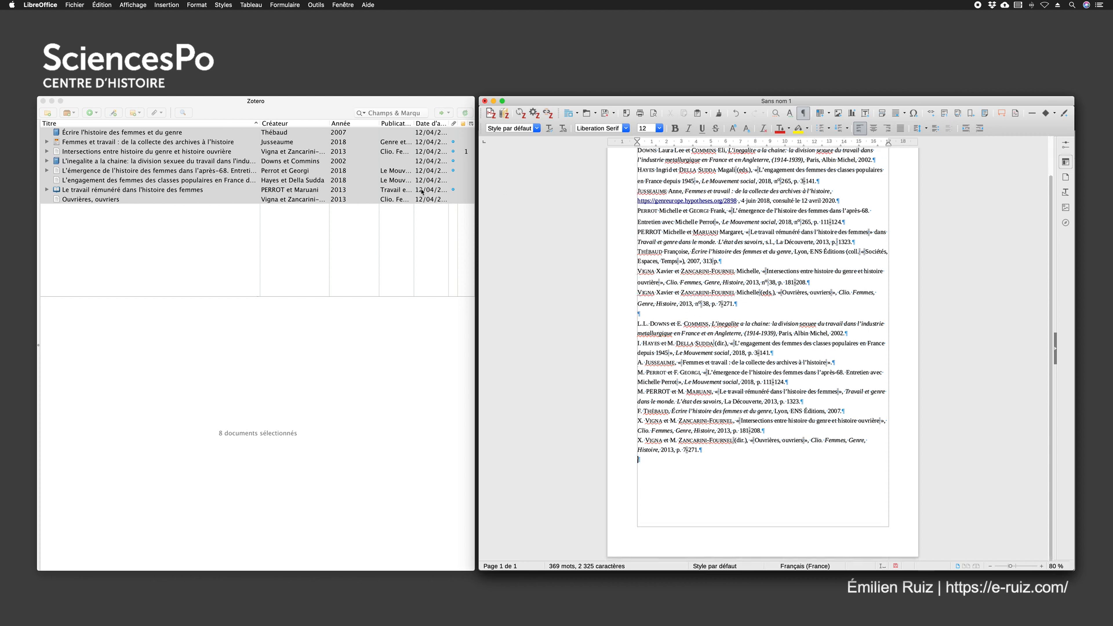
{"action": "scroll", "coordinate": [789, 215], "scroll_direction": "up", "scroll_amount": 2}
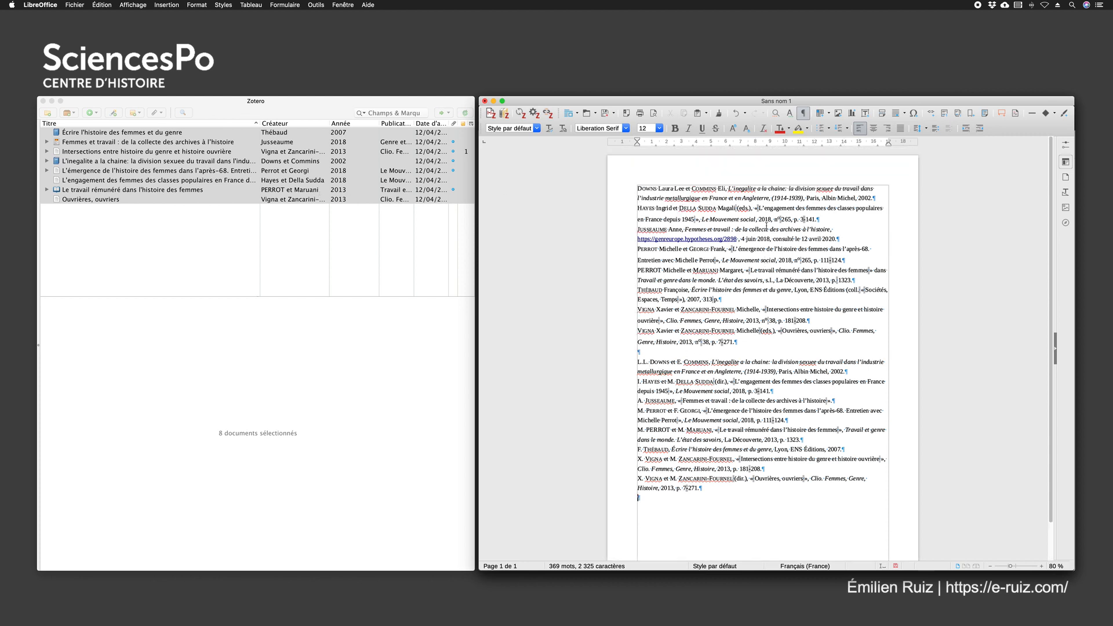
Copy the selected Zotero items to the clipboard in Le Mouvement Social style, with the creation mode set to Notes
{"action": "left_click", "coordinate": [231, 110]}
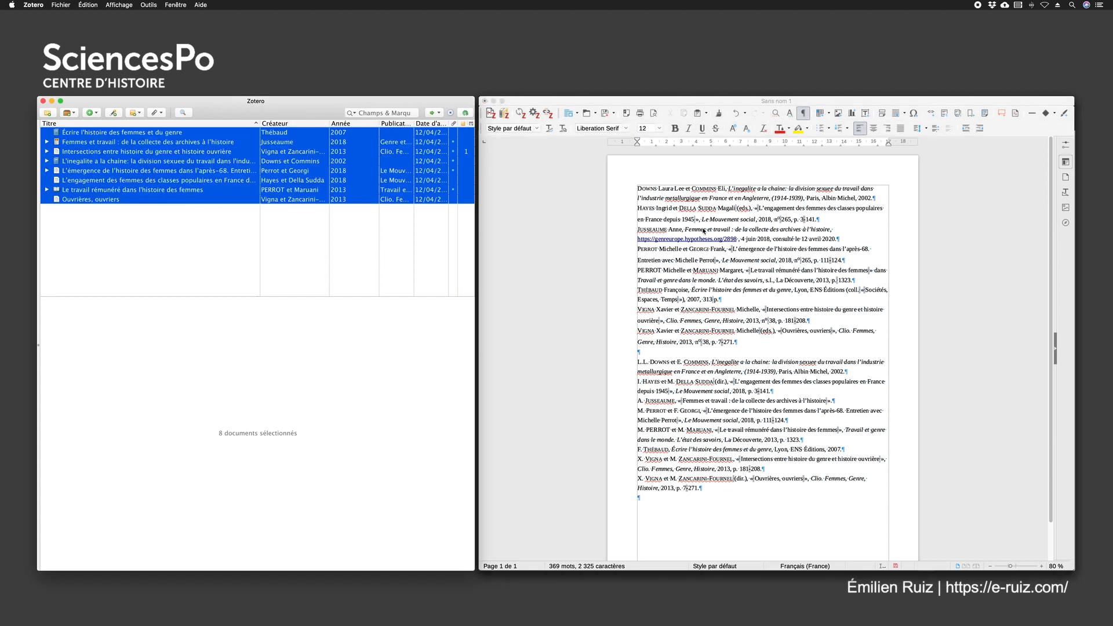
{"action": "left_click", "coordinate": [703, 230]}
{"action": "right_click", "coordinate": [123, 154]}
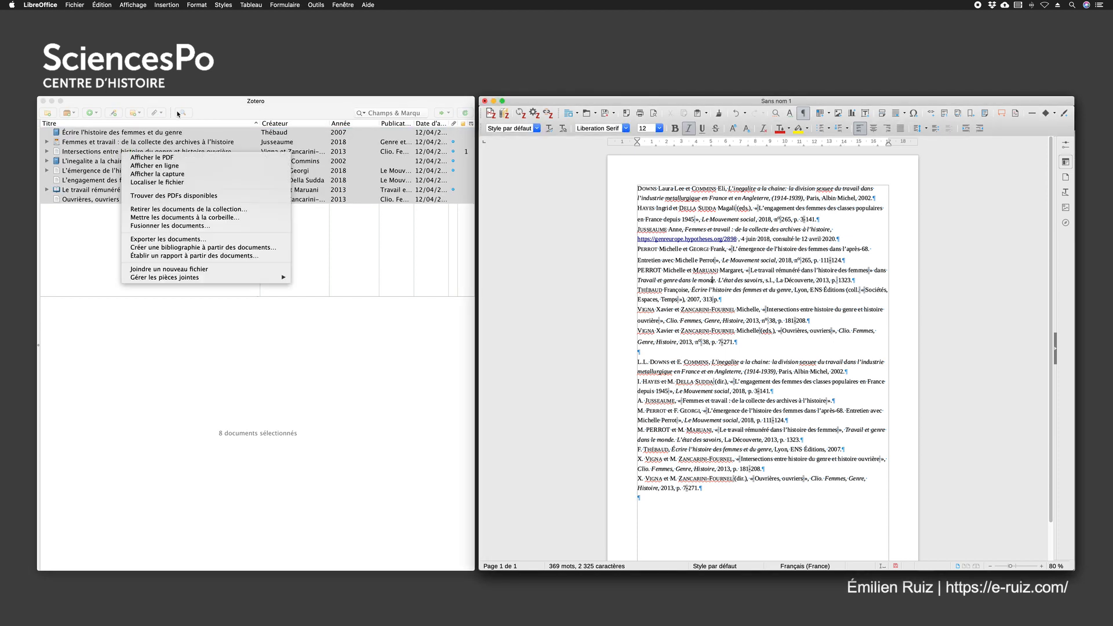
{"action": "left_click", "coordinate": [214, 97]}
{"action": "right_click", "coordinate": [136, 155]}
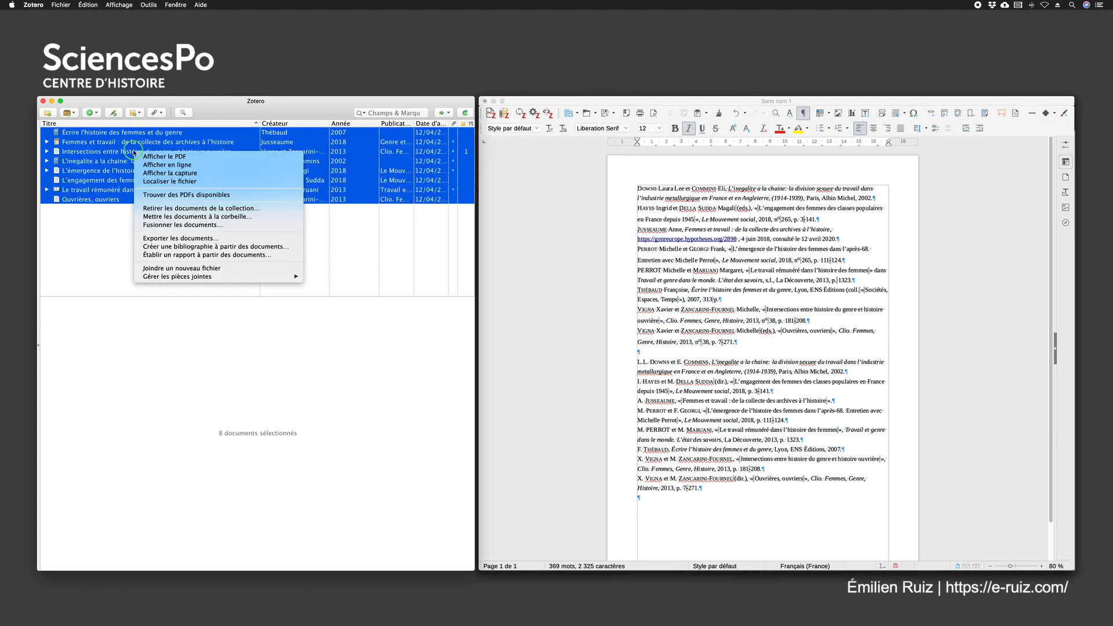
{"action": "left_click", "coordinate": [191, 246]}
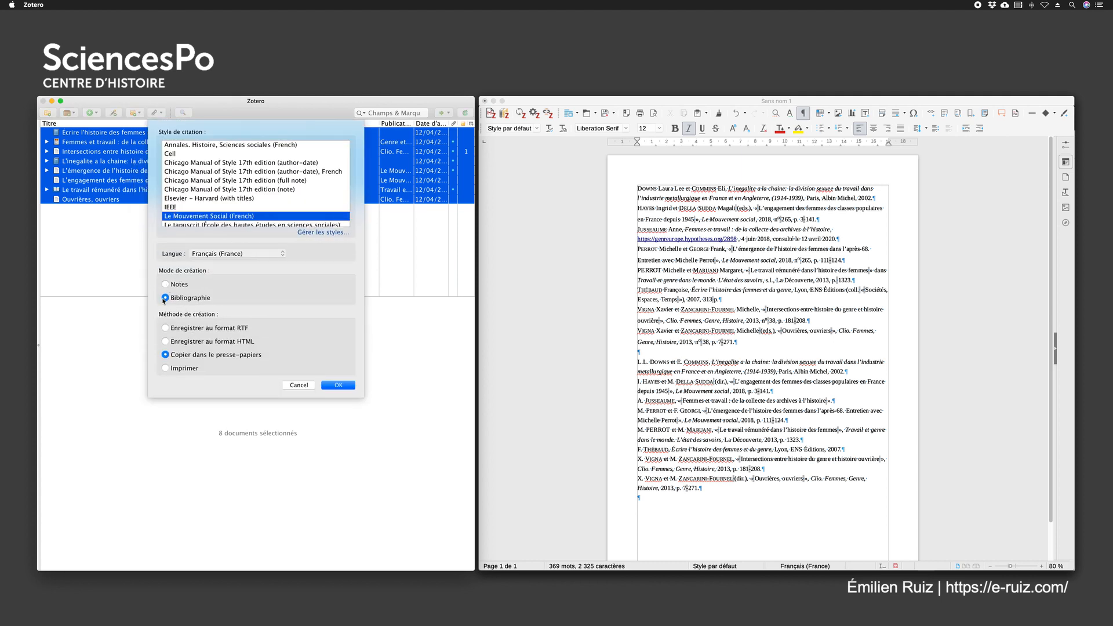
{"action": "left_click", "coordinate": [165, 285]}
{"action": "left_click", "coordinate": [341, 386]}
Paste the copied notes at the end of the Writer document, below the Le Mouvement Social bibliography
{"action": "left_click", "coordinate": [681, 492]}
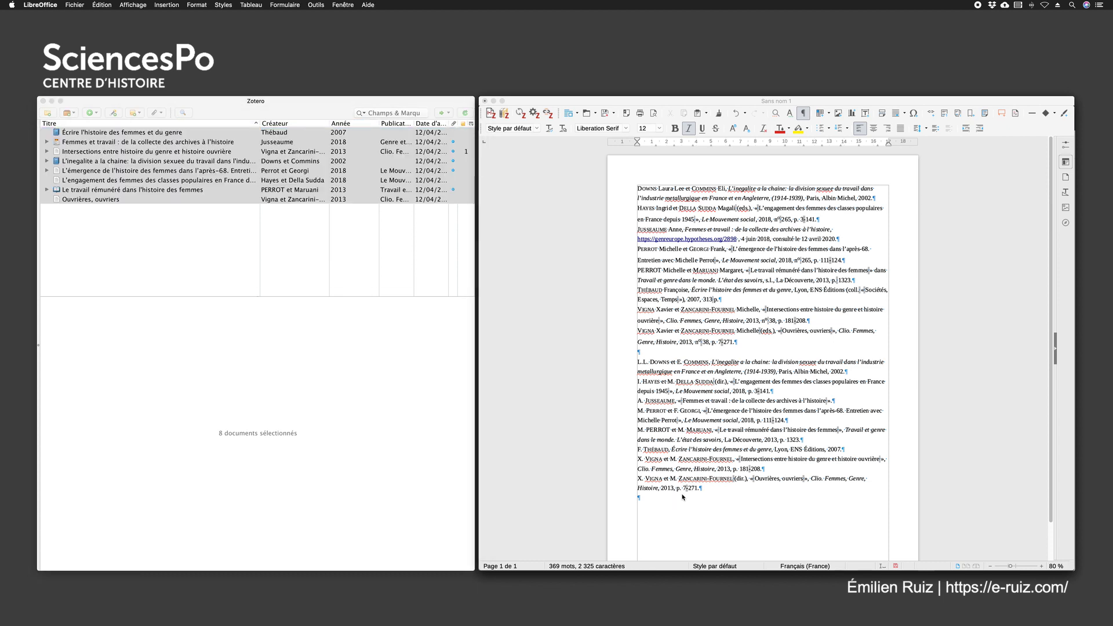
{"action": "scroll", "coordinate": [666, 484], "scroll_direction": "down", "scroll_amount": 2}
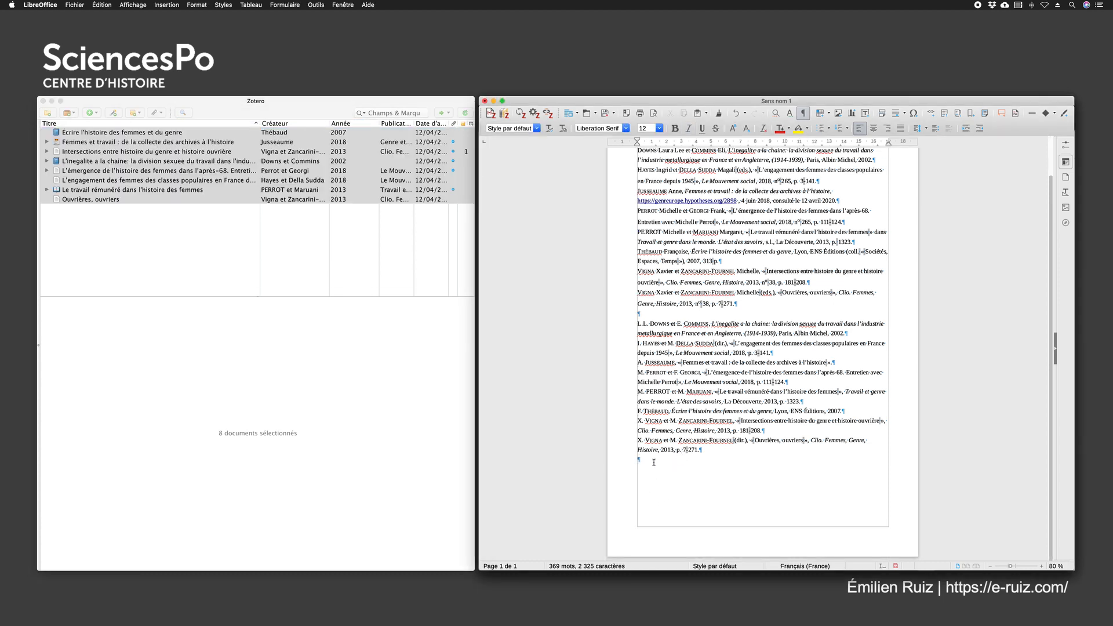
{"action": "type", "text": "F. Thébaud, Écrire l'histoire des femmes et du genre, Lyon, ENS Éditions, 2007 ; A. Jusseaume, « Femmes et travail : de la collecte des archives à l'histoire » ; X. Vigna et M. Zancarini-Fournel, « Intersections entre histoire du genre et histoire ouvrière », Clio. Femmes, Genre, Histoire, 2013, p. 181-208 ; L.L. Downs et E. Commins, L'inegalite a la chaine: la division sexuee du travail dans l'industrie metallurgique en France et en Angleterre, (1914-1939), Paris, Albin Michel, 2002 ; M. Perrot et F. Georgi, « L'émergence de l'histoire des femmes dans l'après-68. Entretien avec Michelle Perrot », Le Mouvement social, 2018, p. 111-124 ; I. Hayes et M. Della Sudda (dir.), « L'engagement des femmes des classes populaires en France depuis 1945 », Le Mouvement social, 2018, p. 3-141 ; M. PERROT et M. Maruani, « Le travail rémunéré dans l'histoire des femmes », Travail et genre dans le monde. L'état des savoirs, La Découverte, 2013, p. 1323 ; X. Vigna et M. Zancarini-Fournel (dir.), « Ouvrières, ouvriers », Clio. Femmes, Genre, Histoire, 2013, p. 7-271."}
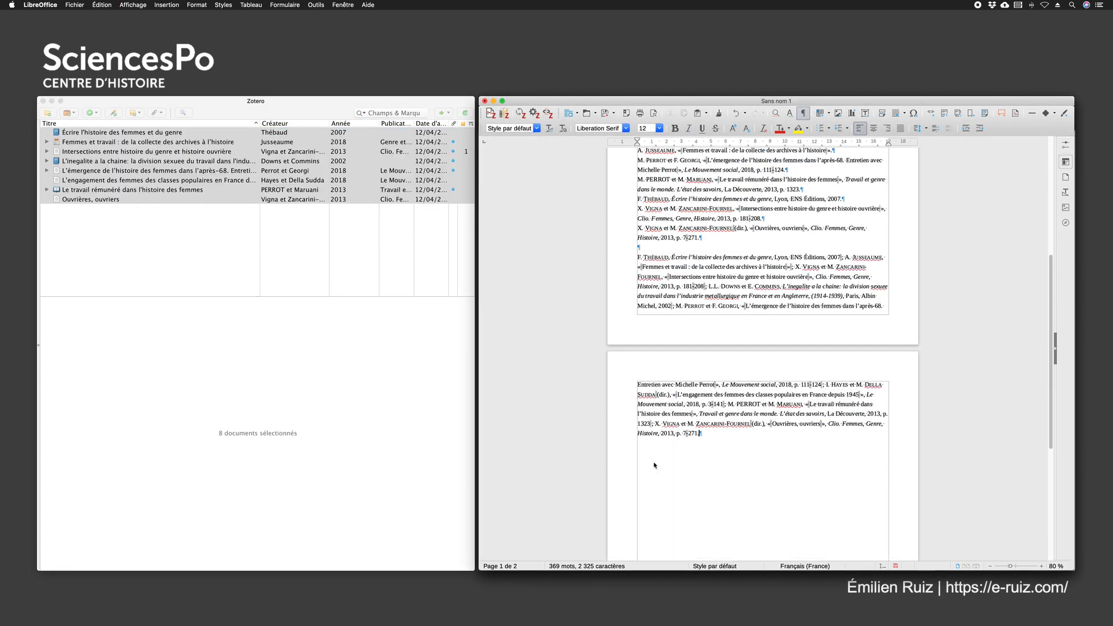
Delete the first bibliography list from the Writer document and compare the remaining bibliography with the notes paragraph
{"action": "scroll", "coordinate": [696, 354], "scroll_direction": "up", "scroll_amount": 10}
{"action": "left_click_drag", "start_coordinate": [741, 342], "coordinate": [636, 184]}
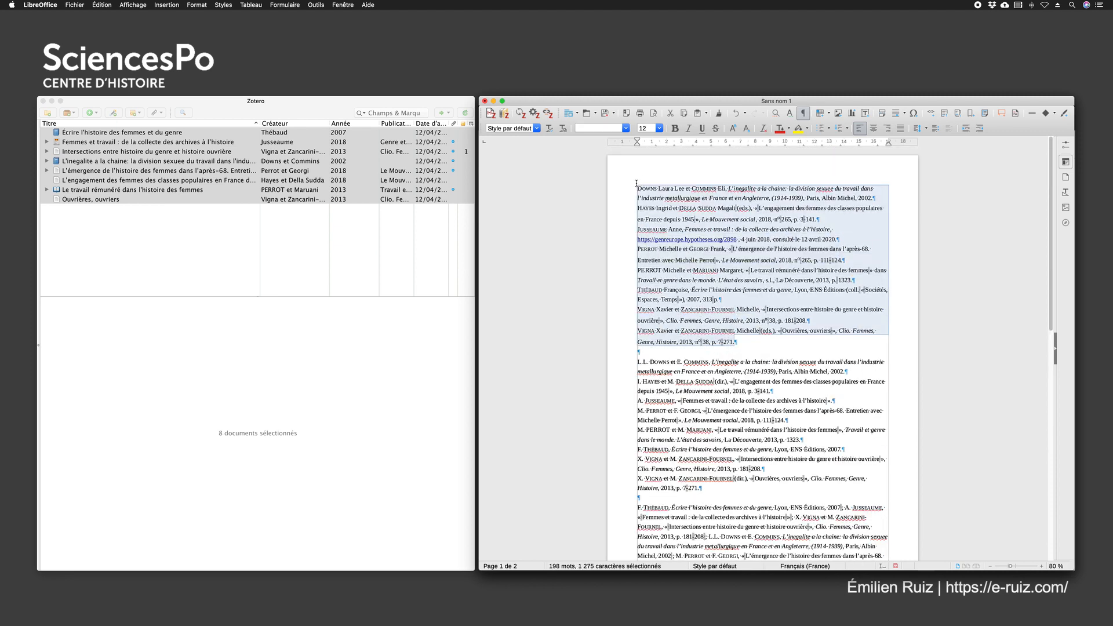
{"action": "key", "text": "BackSpace"}
{"action": "scroll", "coordinate": [707, 330], "scroll_direction": "down", "scroll_amount": 3}
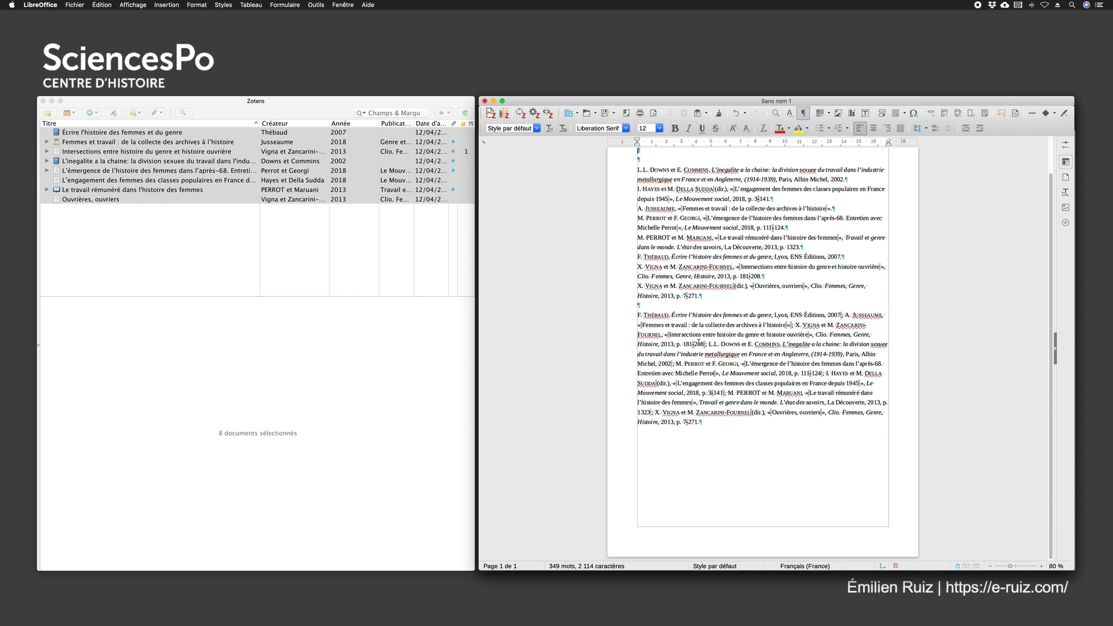
{"action": "left_click", "coordinate": [852, 178]}
{"action": "left_click_drag", "start_coordinate": [637, 315], "coordinate": [793, 426]}
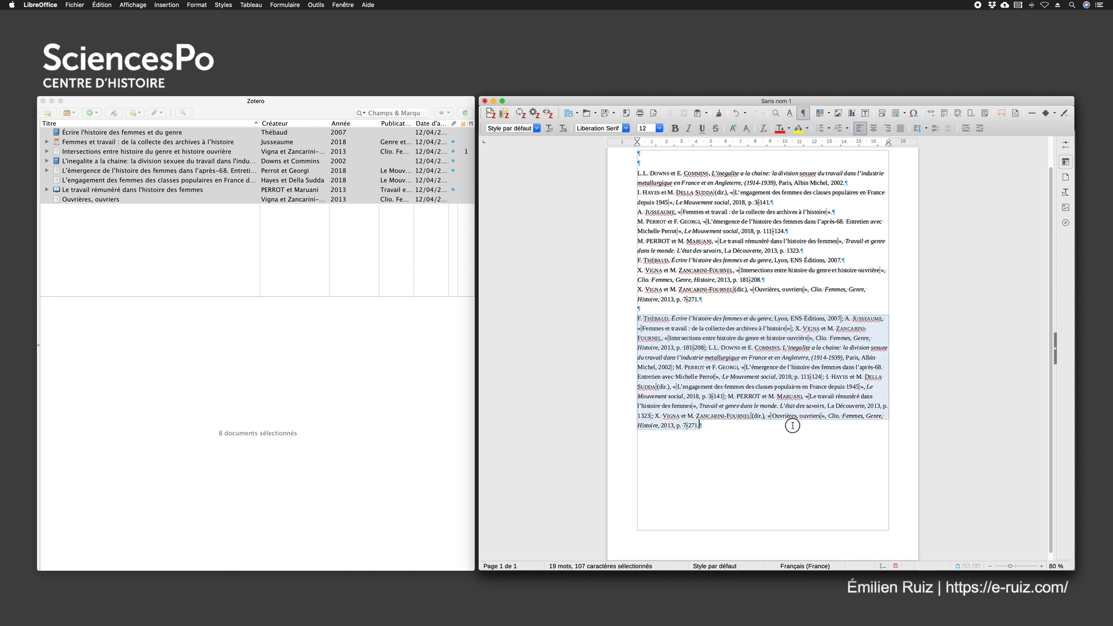
{"action": "left_click", "coordinate": [673, 367]}
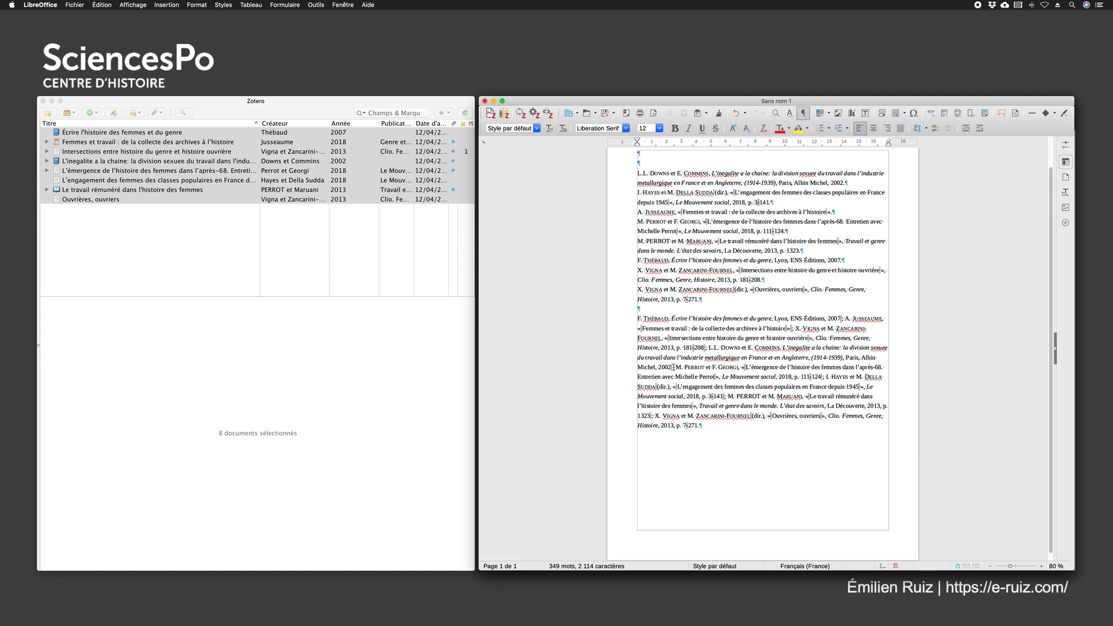
Replace the remaining bibliography and notes in Writer with the sentence "Je fais une référence à un livre"
{"action": "left_click_drag", "start_coordinate": [703, 426], "coordinate": [639, 172]}
{"action": "type", "text": "Je"}
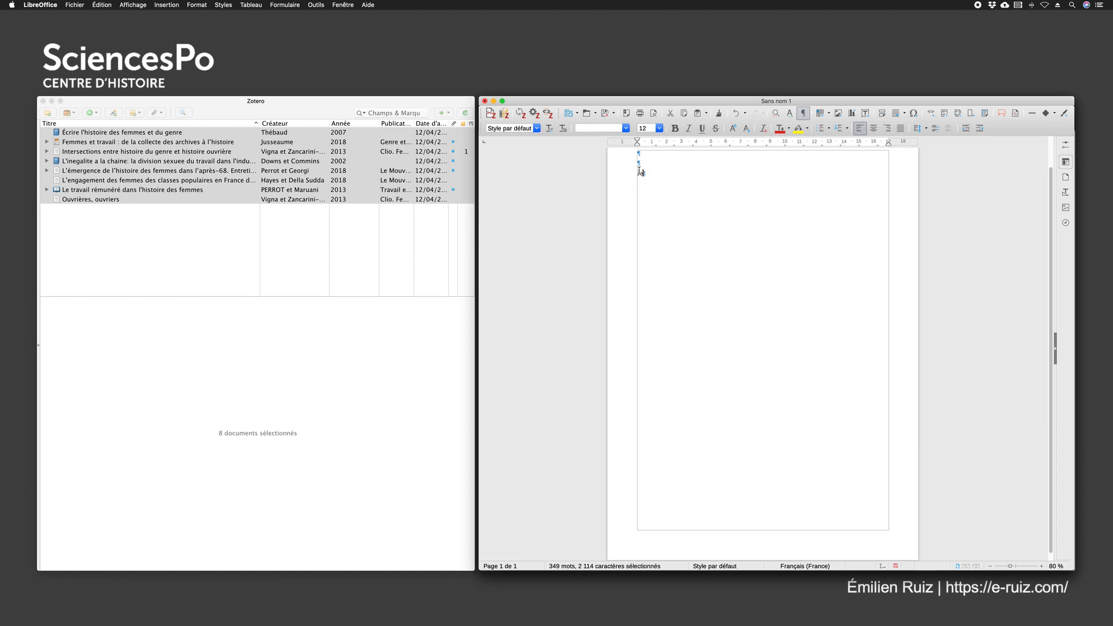
{"action": "type", "text": " fais une reférence à un livre"}
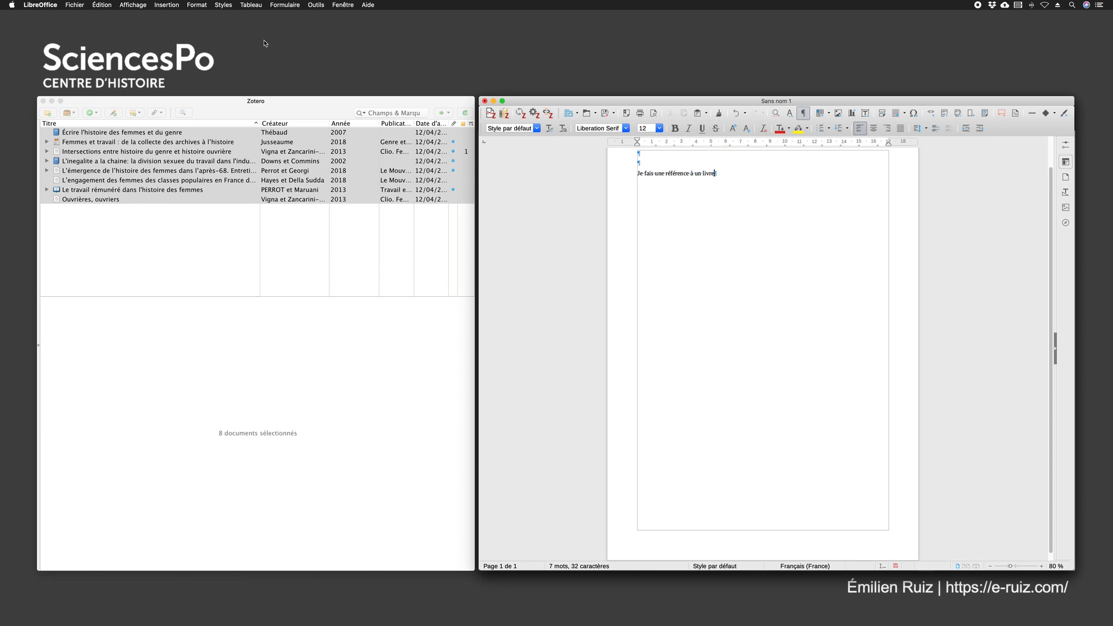
Insert a footnote at the end of the sentence "Je fais une référence à un livre"
{"action": "left_click", "coordinate": [165, 5]}
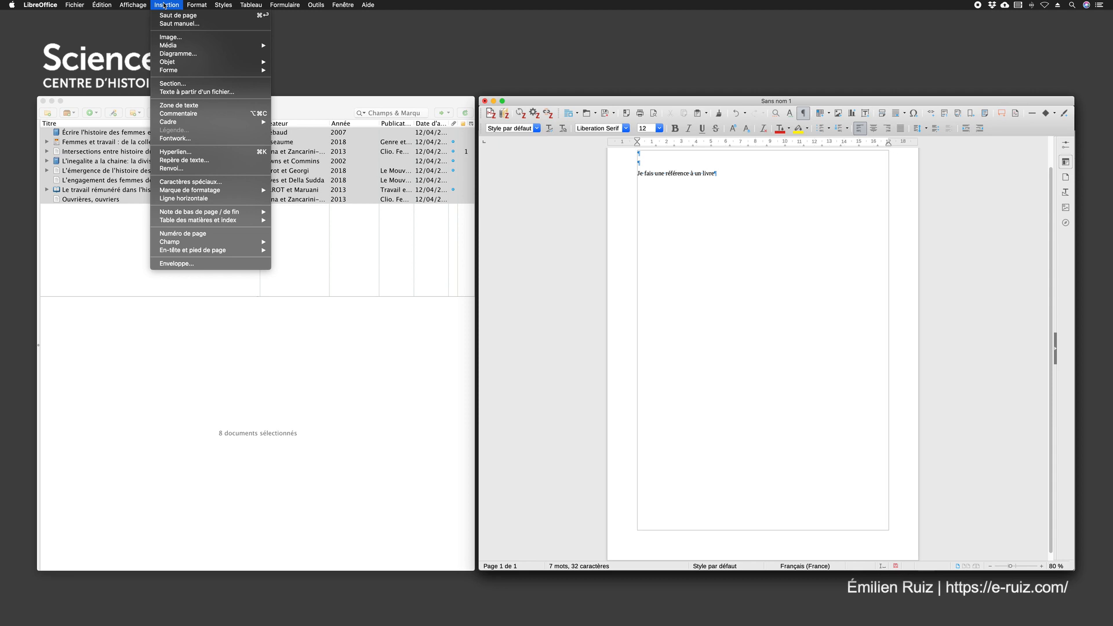
{"action": "mouse_move", "coordinate": [202, 214]}
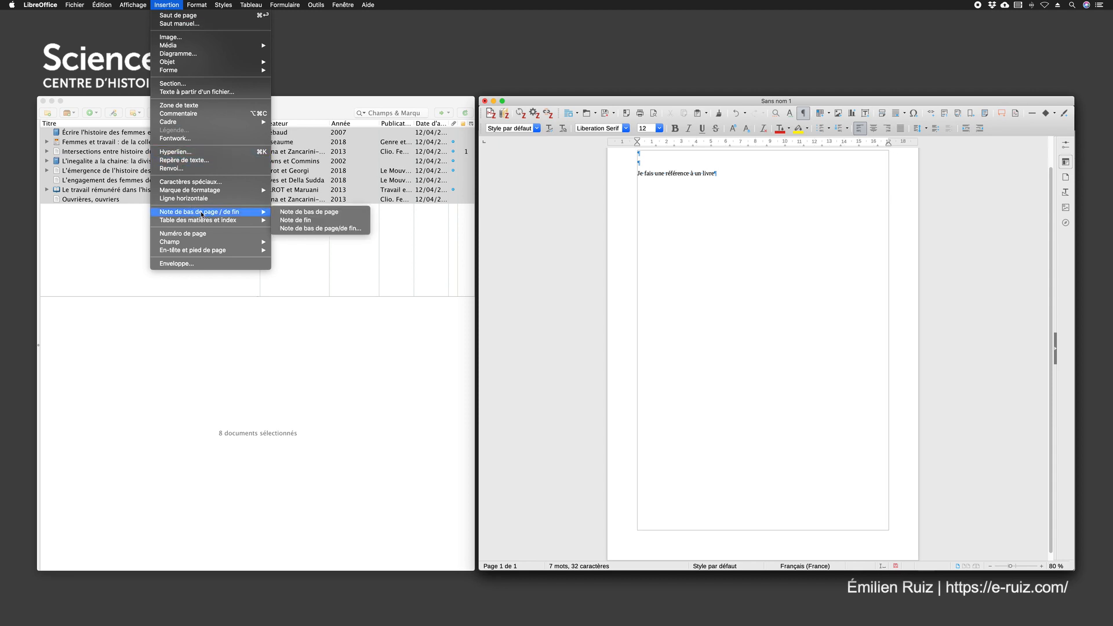
{"action": "left_click", "coordinate": [308, 212]}
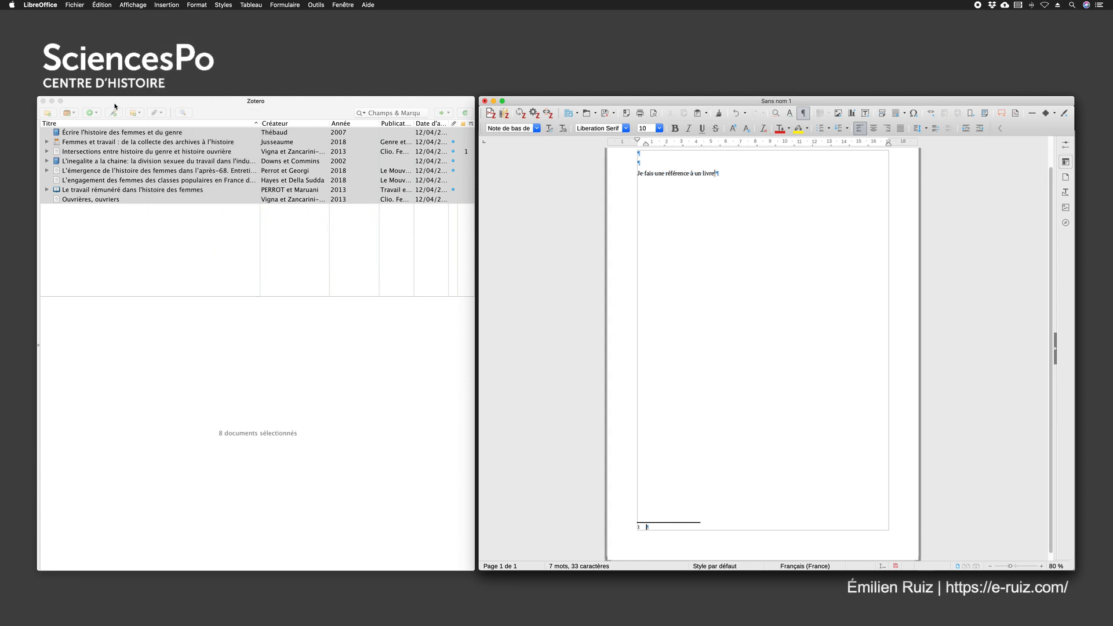
Copy "Écrire l'histoire des femmes et du genre" from Zotero as a Le Mouvement Social (French) note and paste it into the footnote
{"action": "left_click", "coordinate": [86, 135]}
{"action": "right_click", "coordinate": [85, 135]}
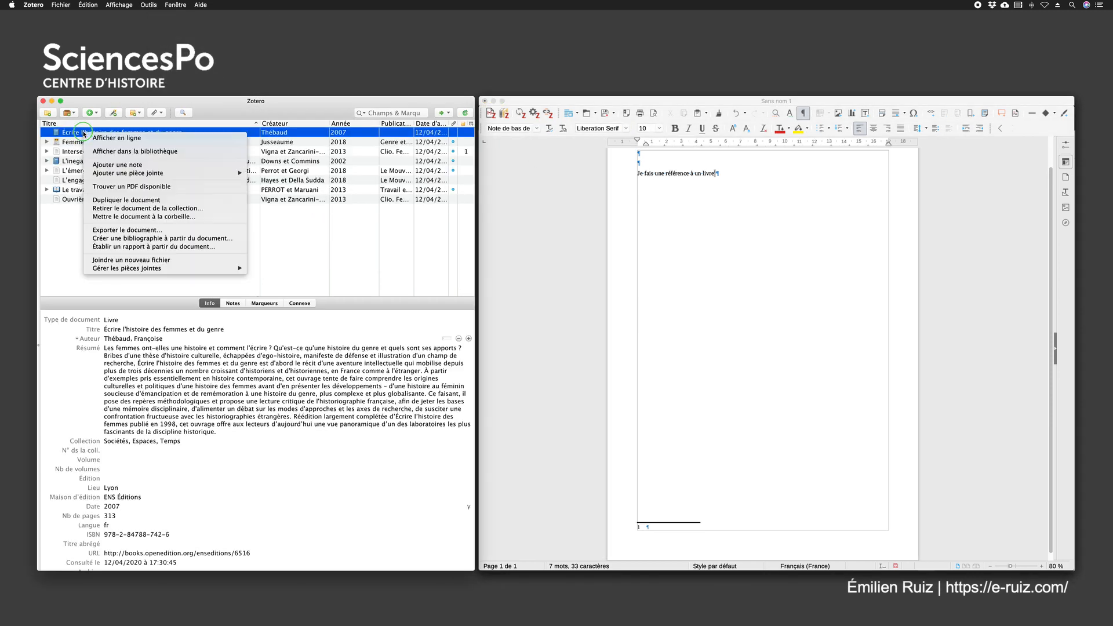
{"action": "left_click", "coordinate": [162, 239]}
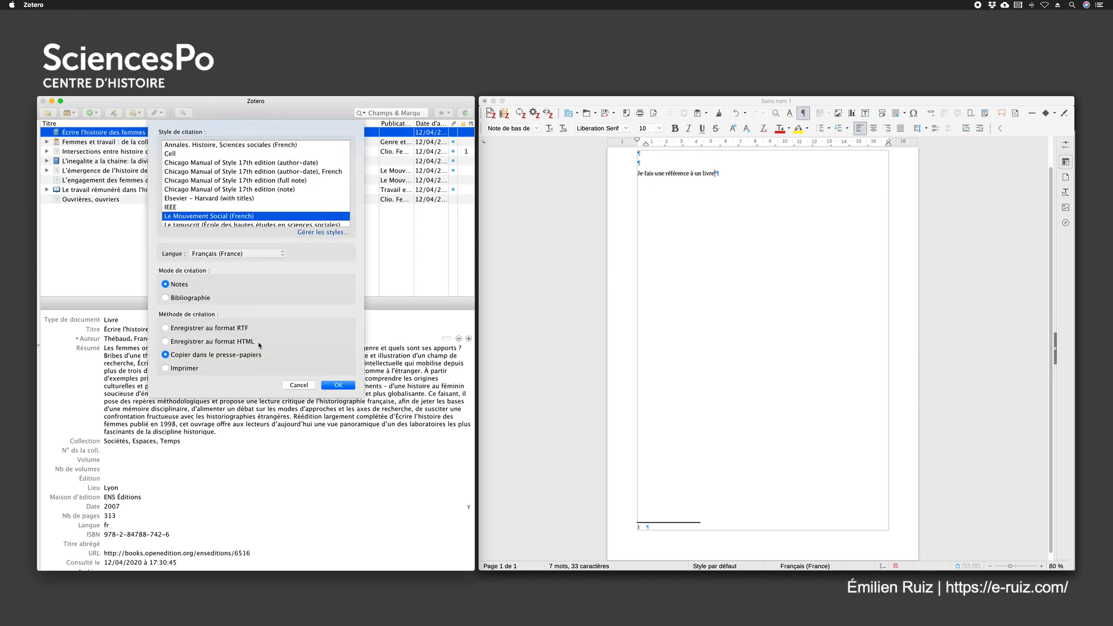
{"action": "left_click", "coordinate": [336, 385]}
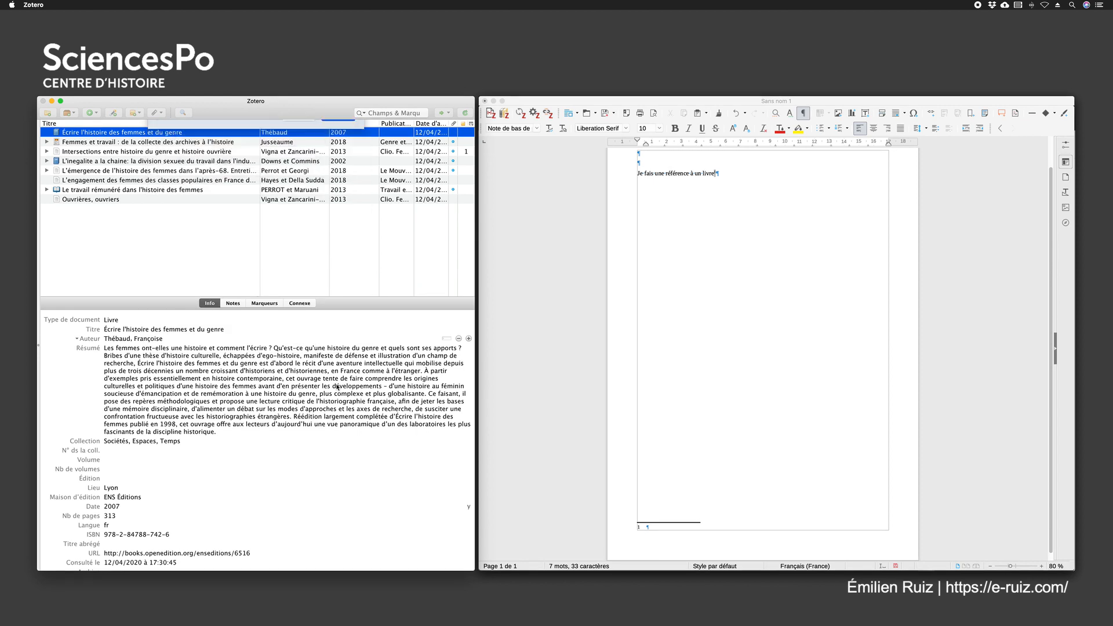
{"action": "left_click", "coordinate": [654, 527]}
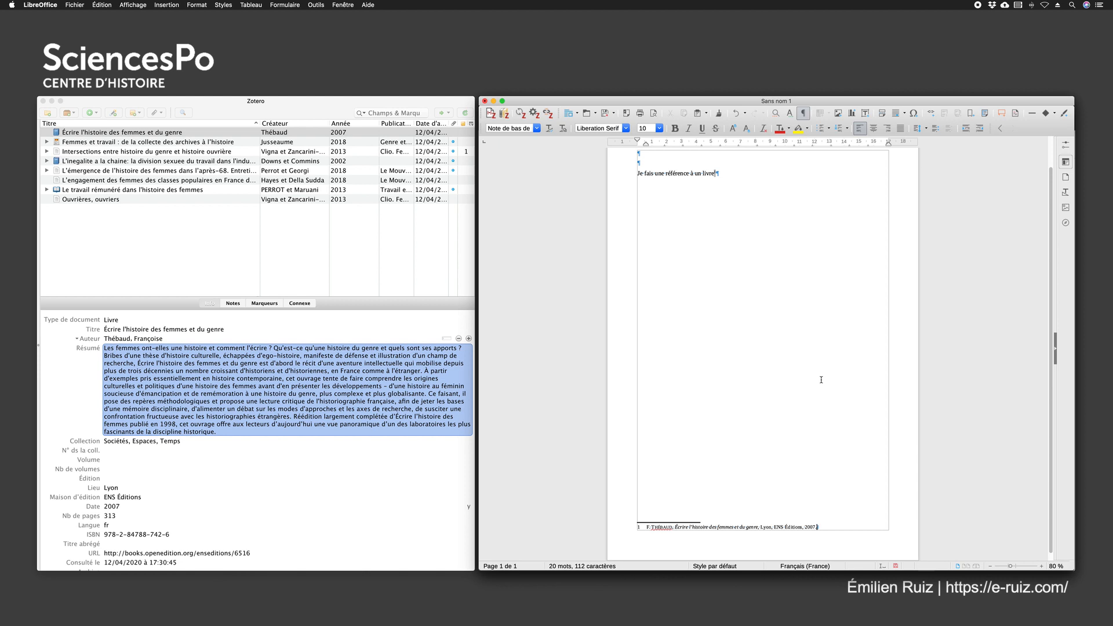
Delete the sentence and its footnote from the Writer document
{"action": "left_click", "coordinate": [732, 203]}
{"action": "left_click", "coordinate": [595, 163]}
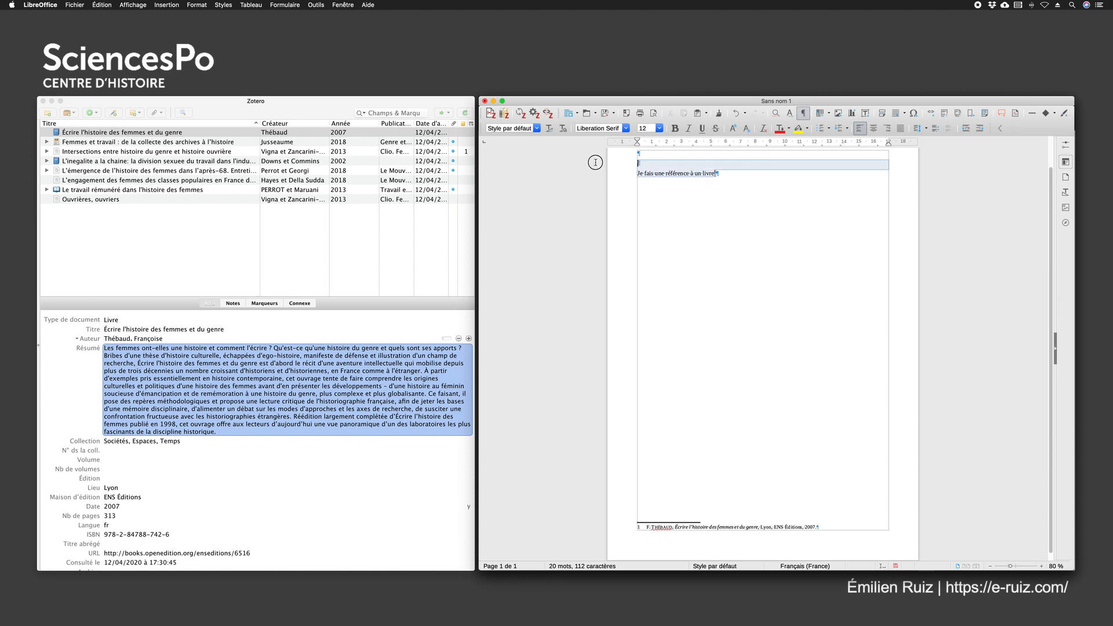
{"action": "key", "text": "BackSpace"}
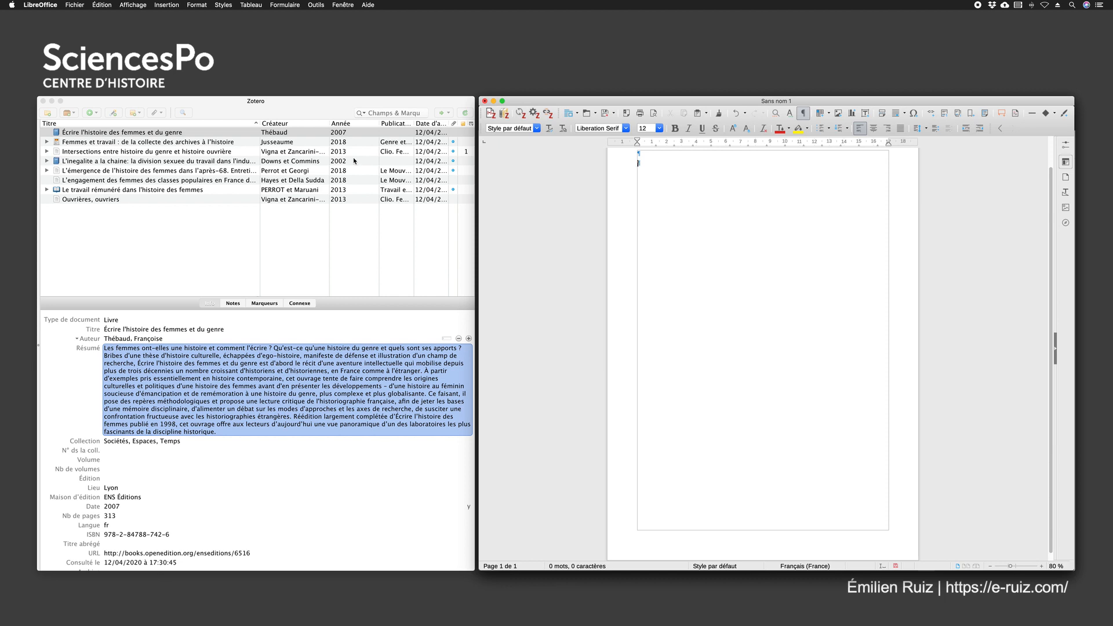
Show Zotero's collections pane and open the TestPop collection
{"action": "left_click", "coordinate": [74, 231]}
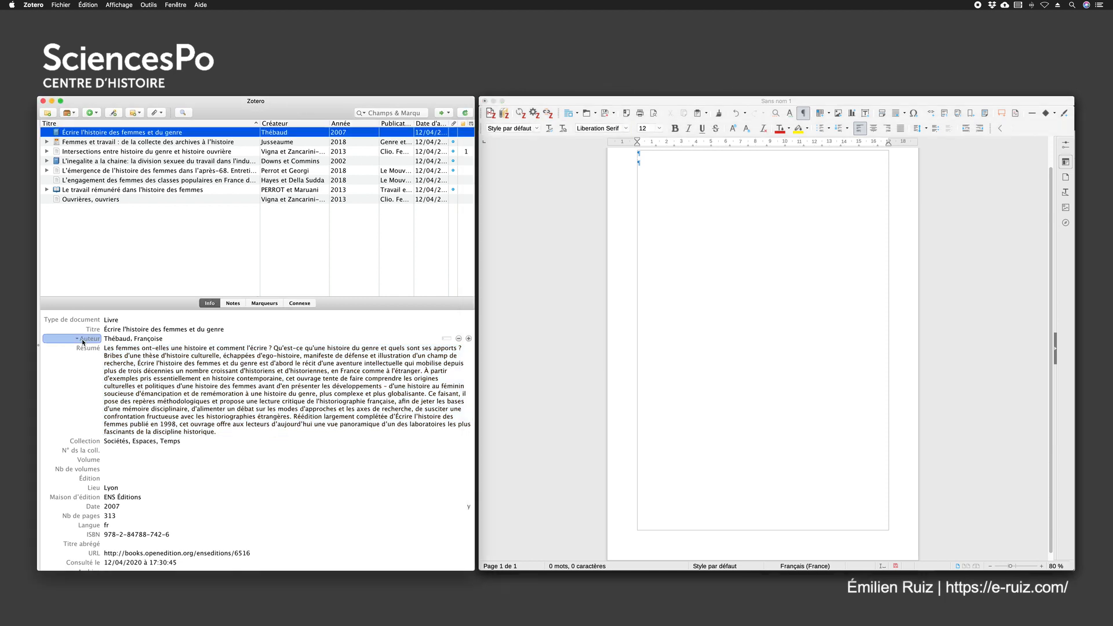
{"action": "left_click", "coordinate": [39, 345]}
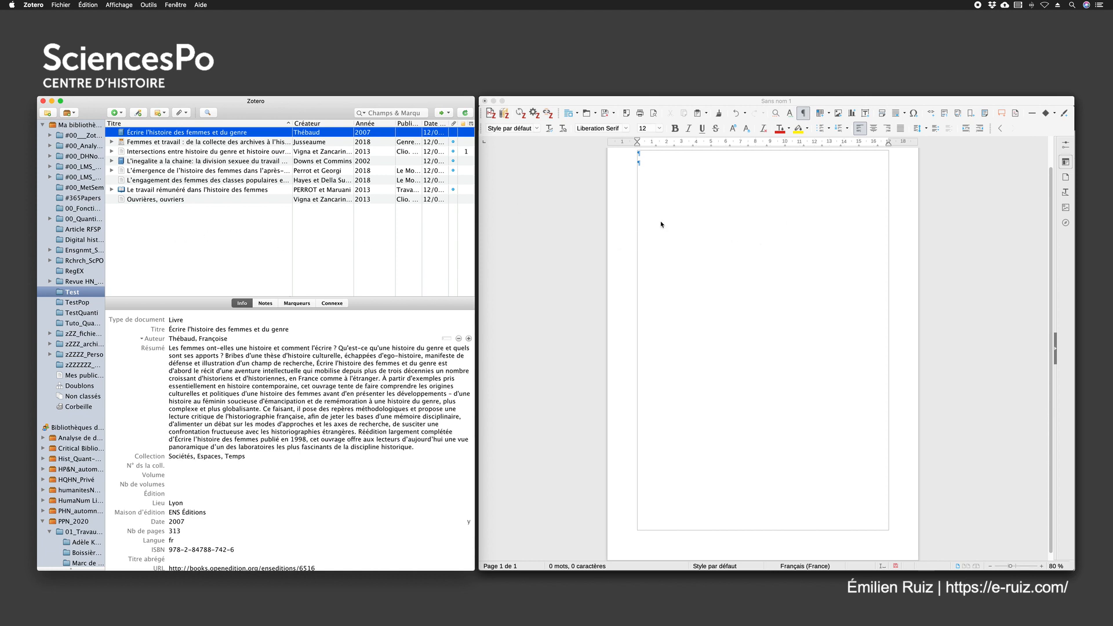
{"action": "left_click", "coordinate": [72, 302]}
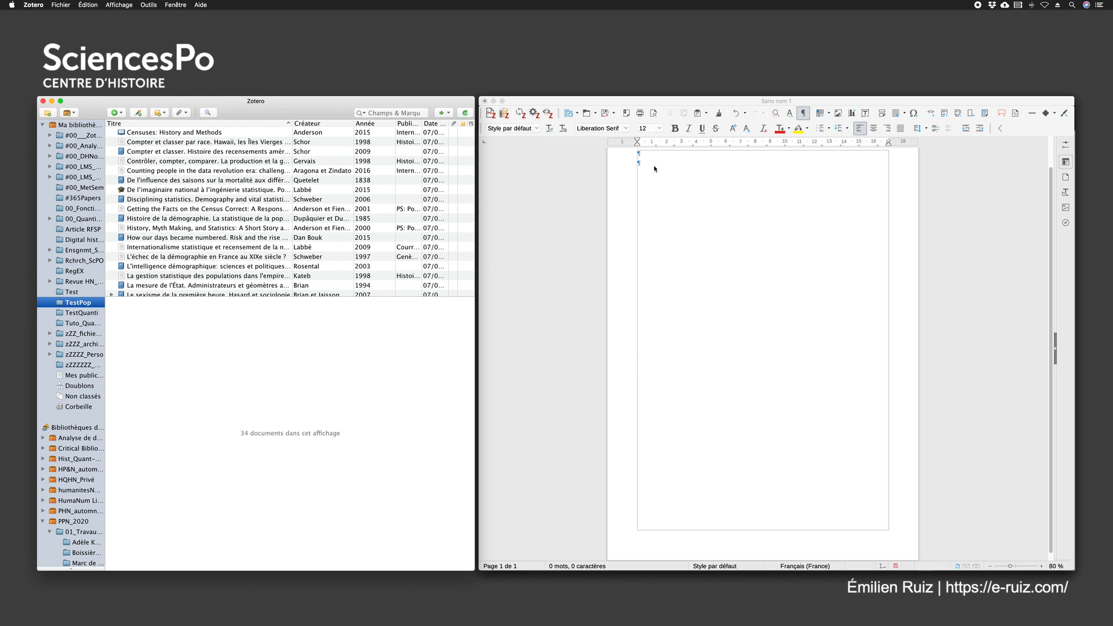
Write the headings "Bibliographie analytique" and "Thème 1" in the Writer document, with blank lines between and below them
{"action": "left_click", "coordinate": [659, 168]}
{"action": "type", "text": "Bibliog"}
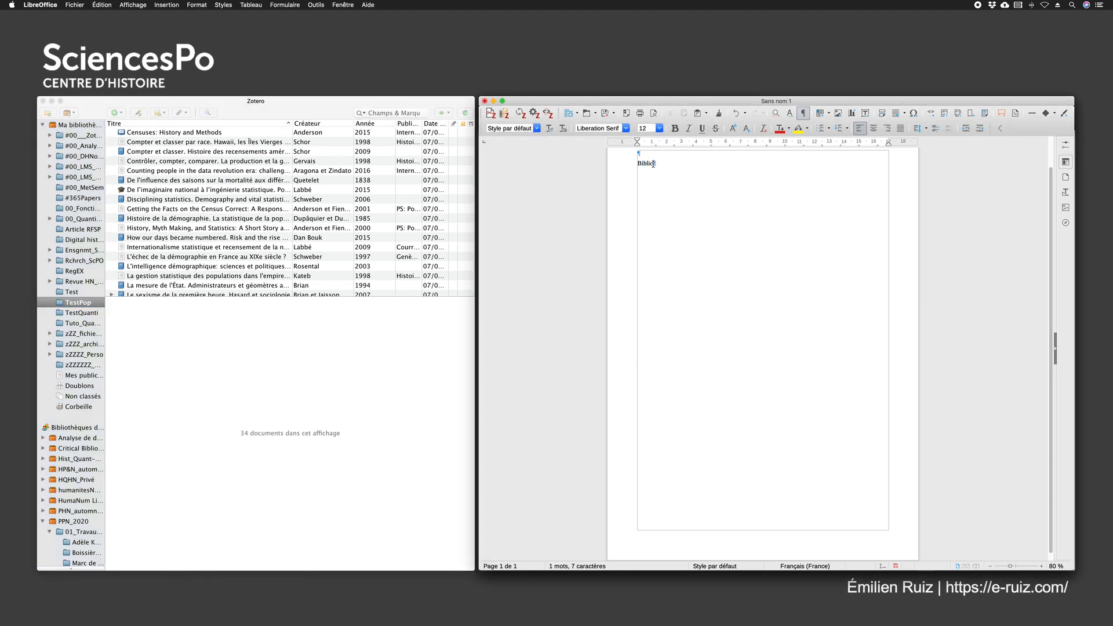
{"action": "type", "text": "ra"}
{"action": "type", "text": "phie analy"}
{"action": "type", "text": "tique  "}
{"action": "type", "text": "Thème"}
{"action": "type", "text": " 1"}
Create a Le Mouvement Social (French) bibliography of the TestPop collection via the clipboard and paste it under "Thème 1"
{"action": "right_click", "coordinate": [73, 304]}
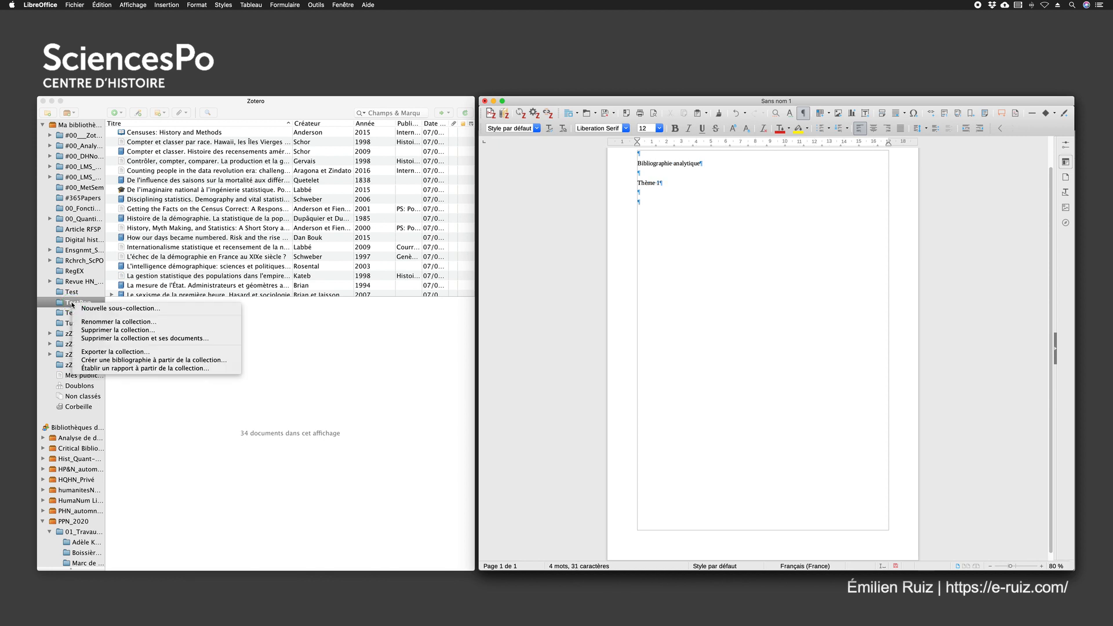
{"action": "left_click", "coordinate": [134, 360]}
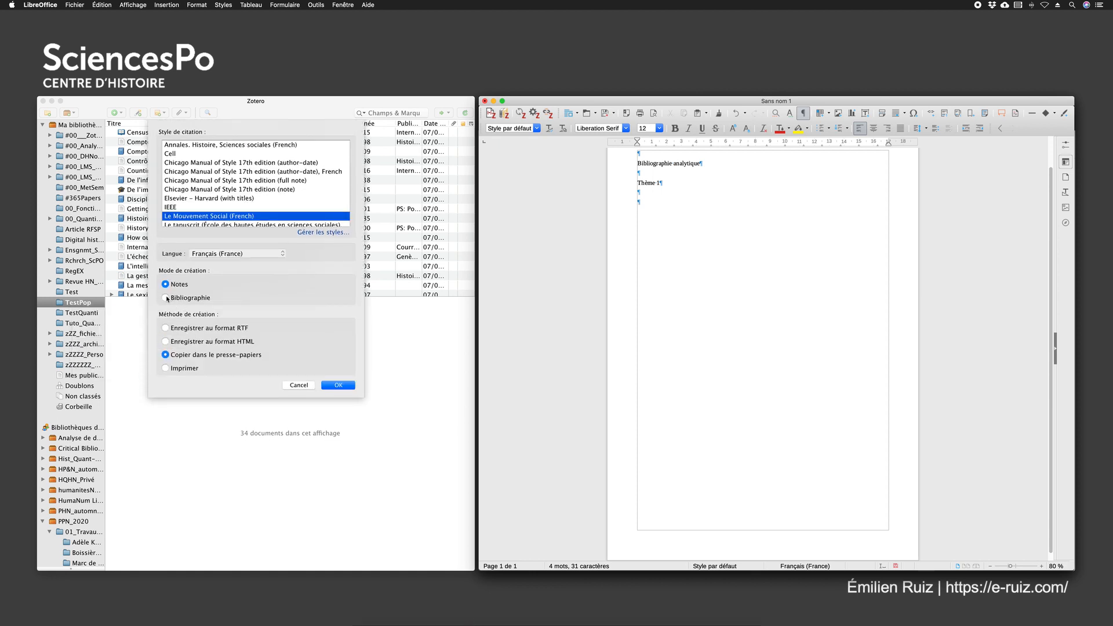
{"action": "left_click", "coordinate": [338, 385]}
{"action": "left_click", "coordinate": [644, 201]}
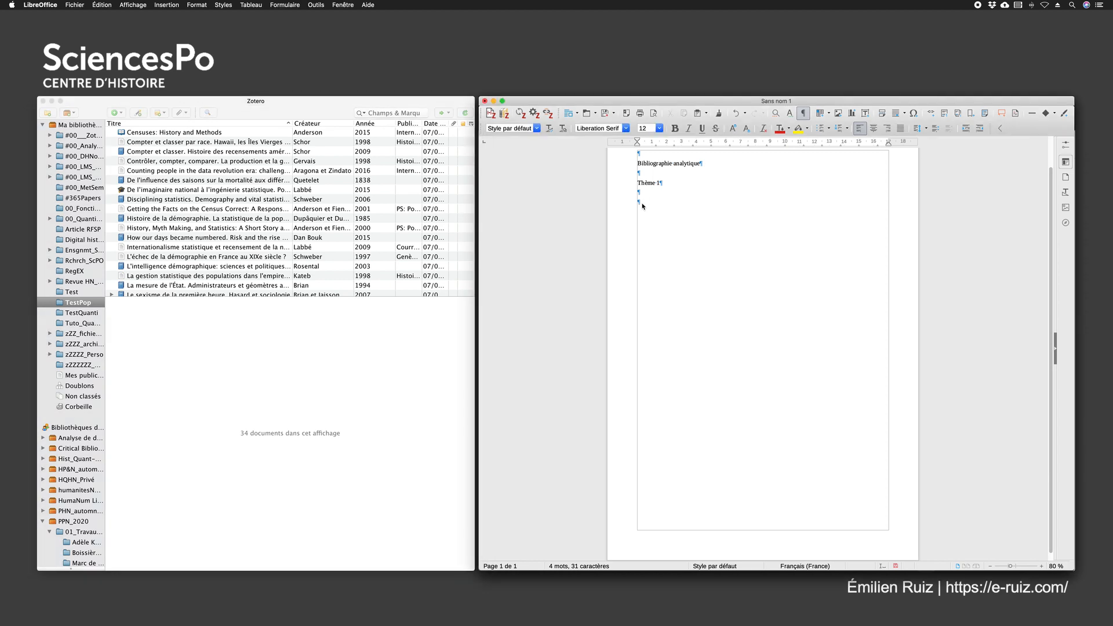
{"action": "key", "text": "super+v"}
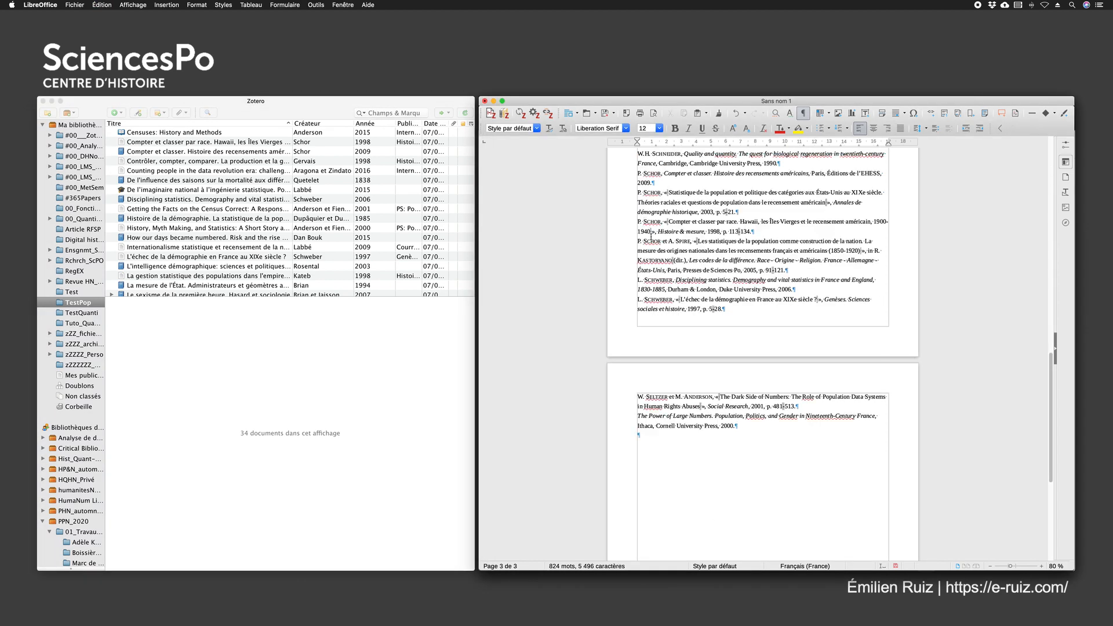
Add the heading "Thème 2" and paste under it the Test collection's bibliography, copied in Le Mouvement Social (French) style
{"action": "type", "text": "Thème 2"}
{"action": "right_click", "coordinate": [68, 293]}
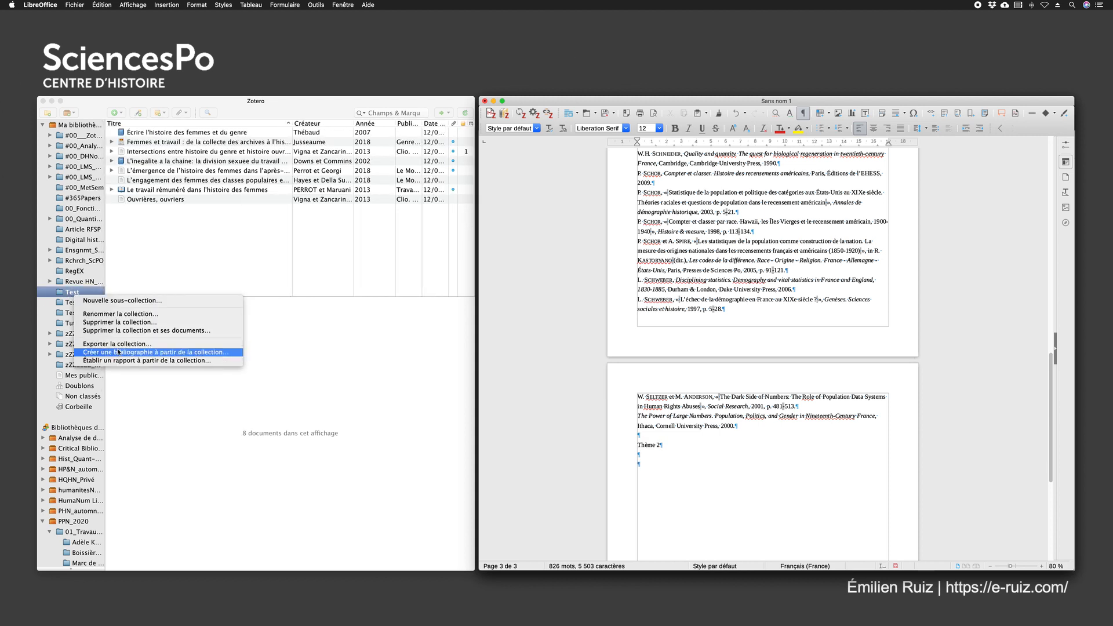
{"action": "left_click", "coordinate": [203, 352]}
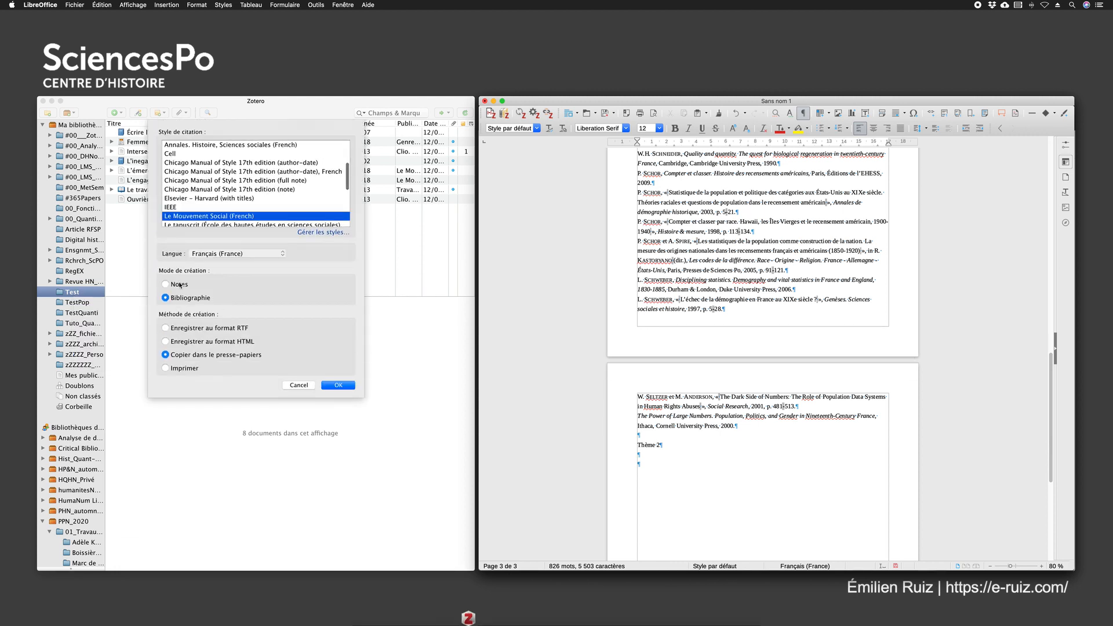
{"action": "left_click", "coordinate": [338, 383]}
{"action": "left_click", "coordinate": [645, 461]}
{"action": "type", "text": "L.L. Downs et E. Commins, L'inegalite a la chaine: la division sexuee du travail dans l'industrie metallurgique en France et en Angleterre, (1914-1939), Paris, Albin Michel, 2002. I. Hayes et M. Della Sudda (dir.), « L'engagement des femmes des classes populaires en France depuis 1945 », Le Mouvement social, 2018, p. 3-141. A. Jusseaume, « Femmes et travail : de la collecte des archives à l'histoire ». M. Perrot et F. Georgi, « L'émergence de l'histoire des femmes dans l'après-68. Entretien avec Michelle Perrot », Le Mouvement social, 2018, p. 111-124. M. PERROT et M. Maruani, « Le travail rémunéré dans l'histoire des femmes », Travail et genre dans le monde. L'état des savoirs, La Découverte, 2013, p. 1323. F. Thébaud, Écrire l'histoire des femmes et du genre, Lyon, ENS Éditions, 2007. X. Vigna et M. Zancarini-Fournel, « Intersections entre histoire du genre et histoire ouvrière », Clio. Femmes, Genre, Histoire, 2013, p. 181-208. X. Vigna et M. Zancarini-Fournel (dir.), « Ouvrières, ouvriers », Clio. Femmes, Genre, Histoire, 2013, p. 7-271."}
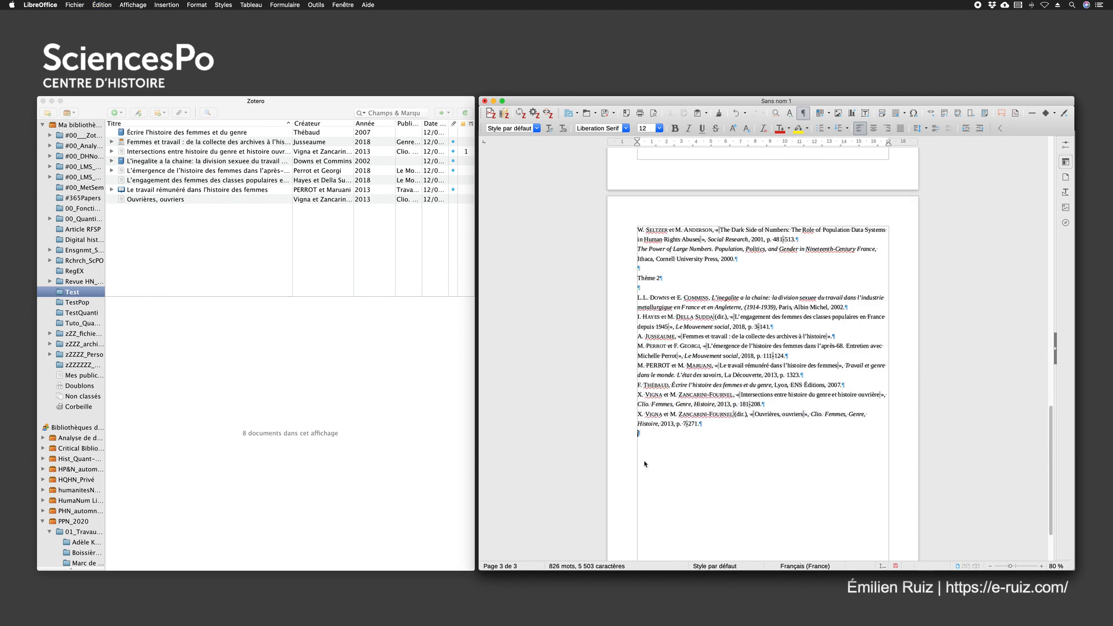
Delete the entire content of the Writer document, including both thematic bibliographies
{"action": "scroll", "coordinate": [715, 409], "scroll_direction": "up", "scroll_amount": 20}
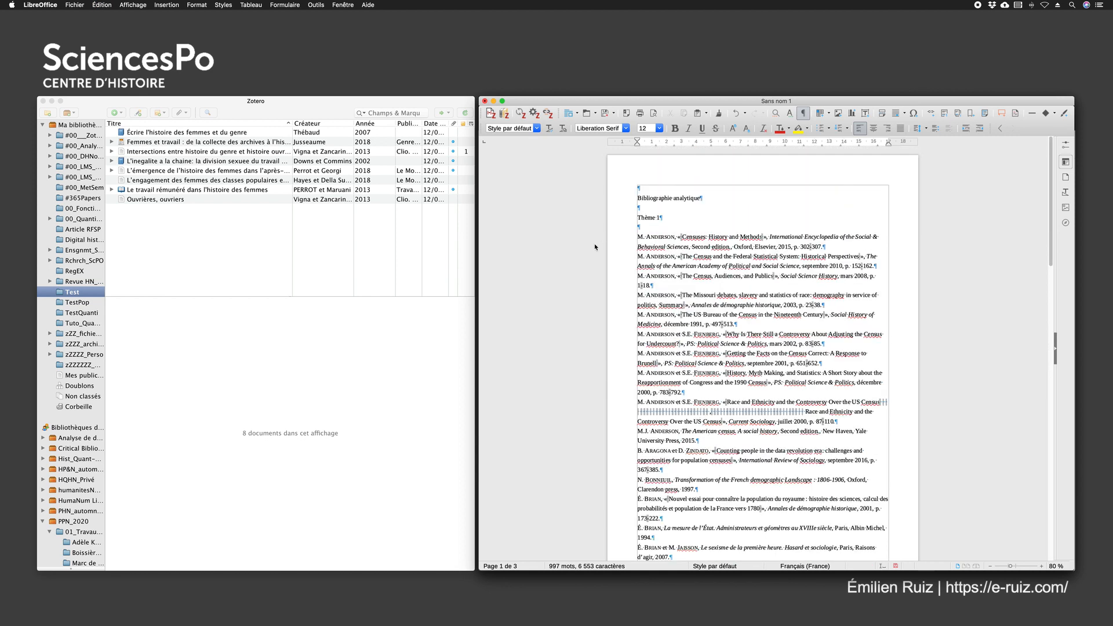
{"action": "left_click", "coordinate": [657, 215]}
{"action": "key", "text": "super+a"}
{"action": "key", "text": "BackSpace"}
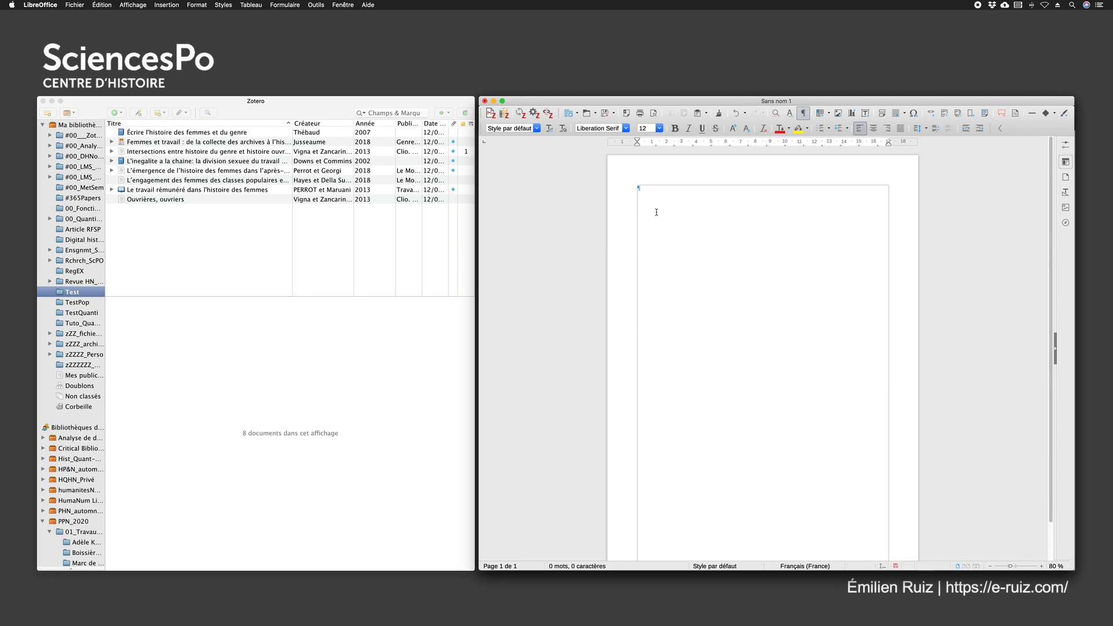
Hide Zotero's collections pane so that only the Test collection's item list remains
{"action": "left_click", "coordinate": [304, 108]}
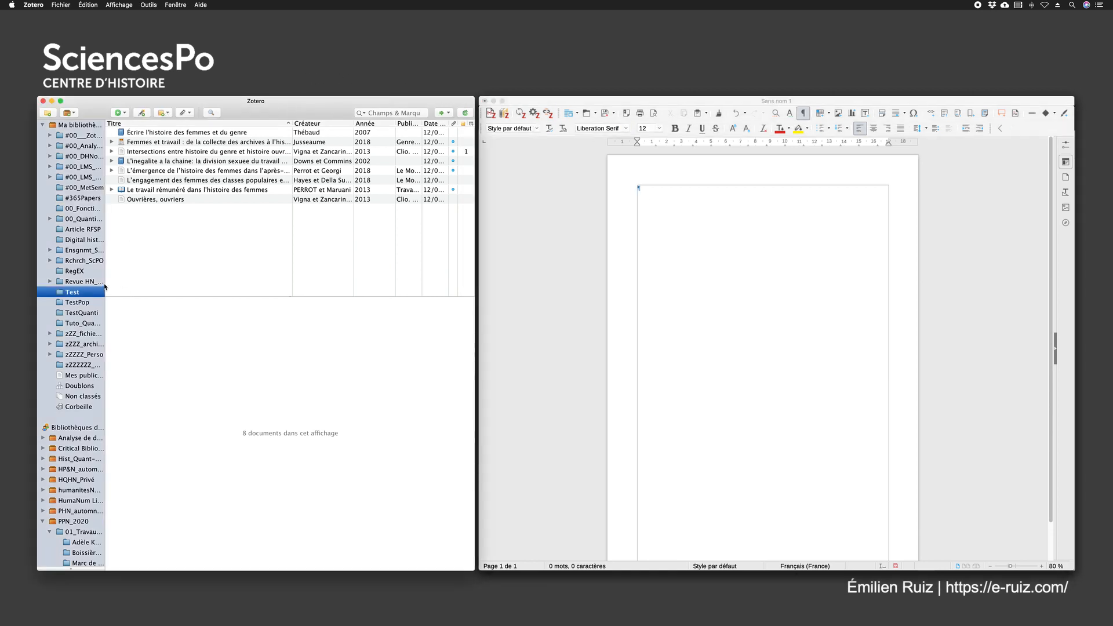
{"action": "left_click_drag", "start_coordinate": [106, 282], "coordinate": [53, 284]}
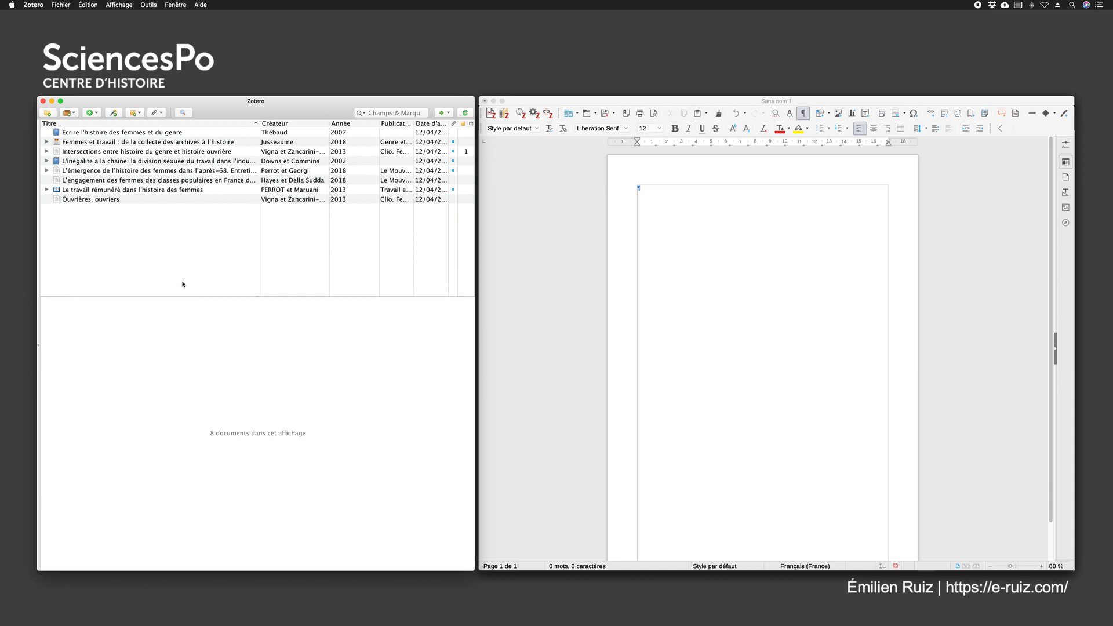
{"action": "left_click", "coordinate": [718, 219]}
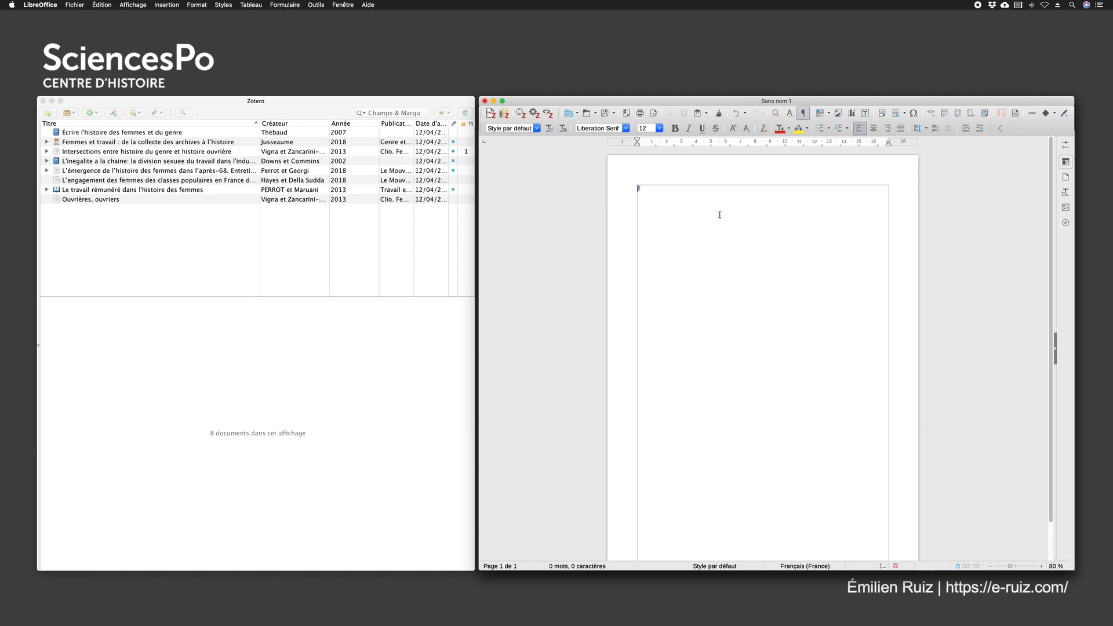
{"action": "left_click", "coordinate": [226, 101]}
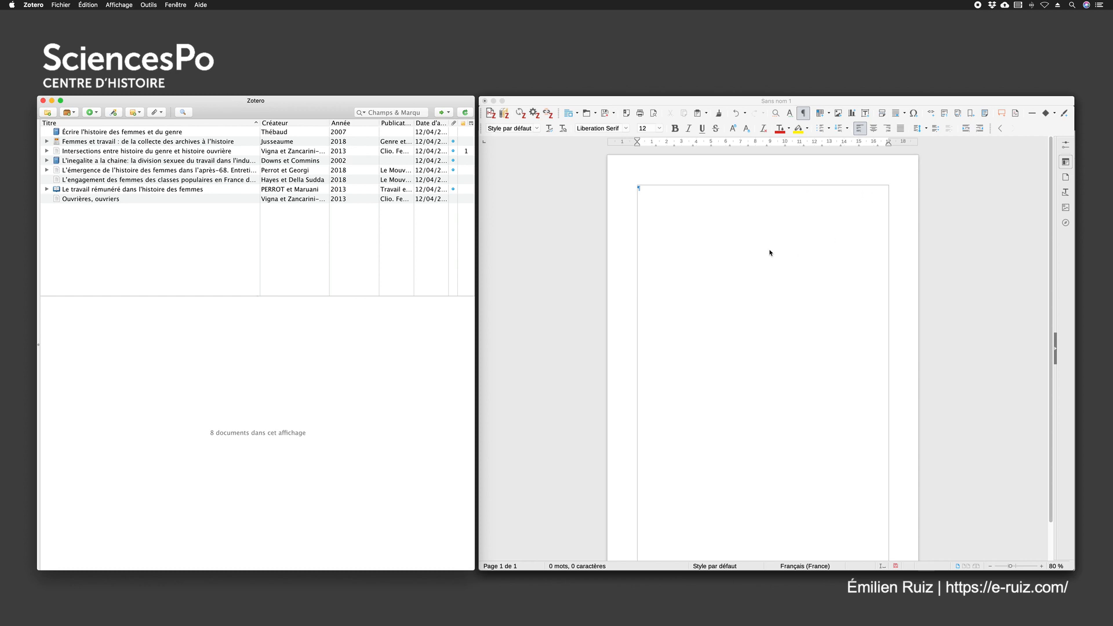
{"action": "left_click", "coordinate": [696, 103]}
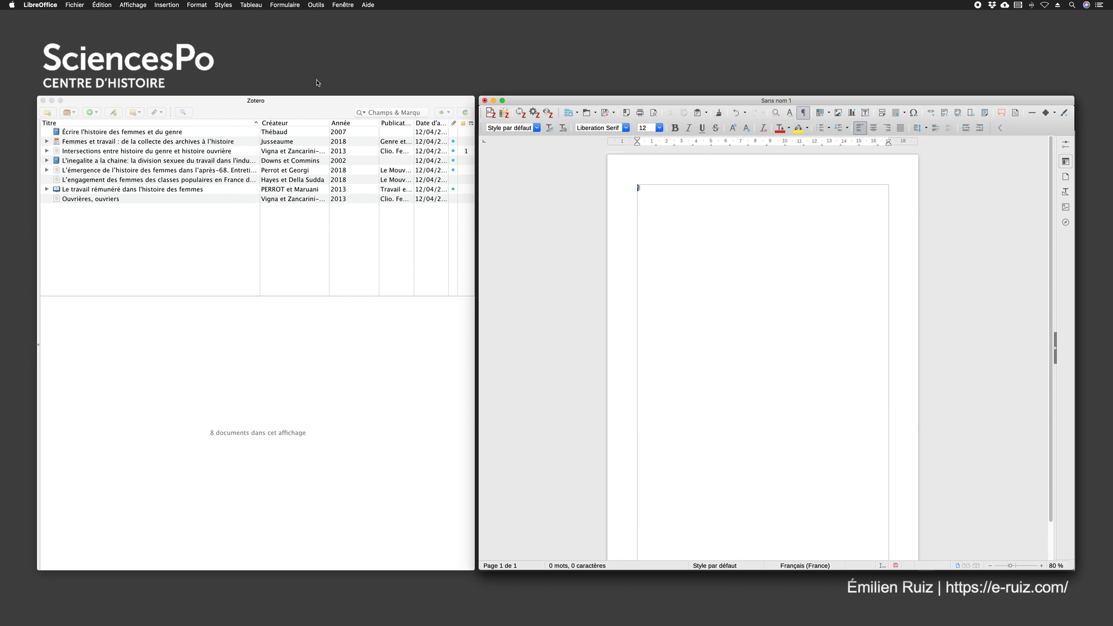
Examine the word processor module options in Zotero's Citer preferences, and close the preferences
{"action": "left_click", "coordinate": [214, 108]}
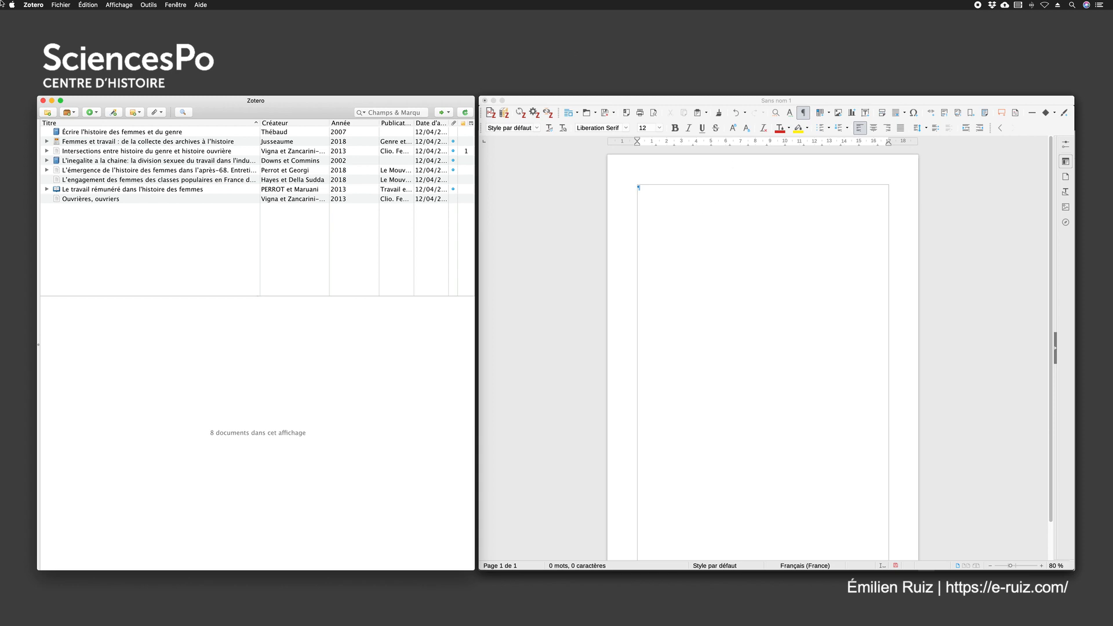
{"action": "left_click", "coordinate": [32, 5]}
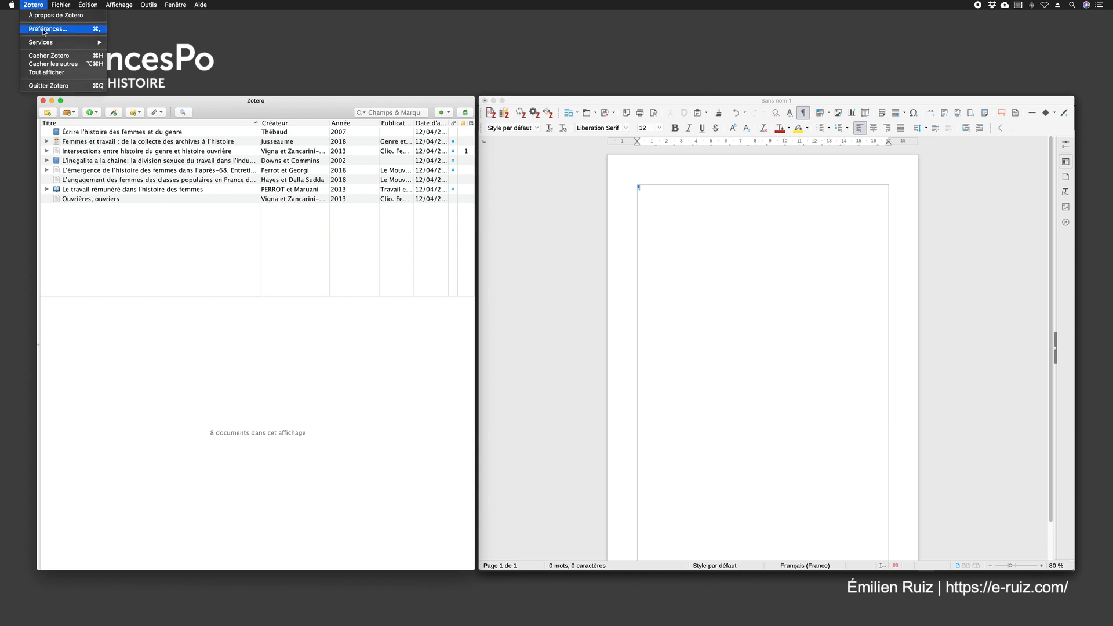
{"action": "left_click", "coordinate": [43, 29]}
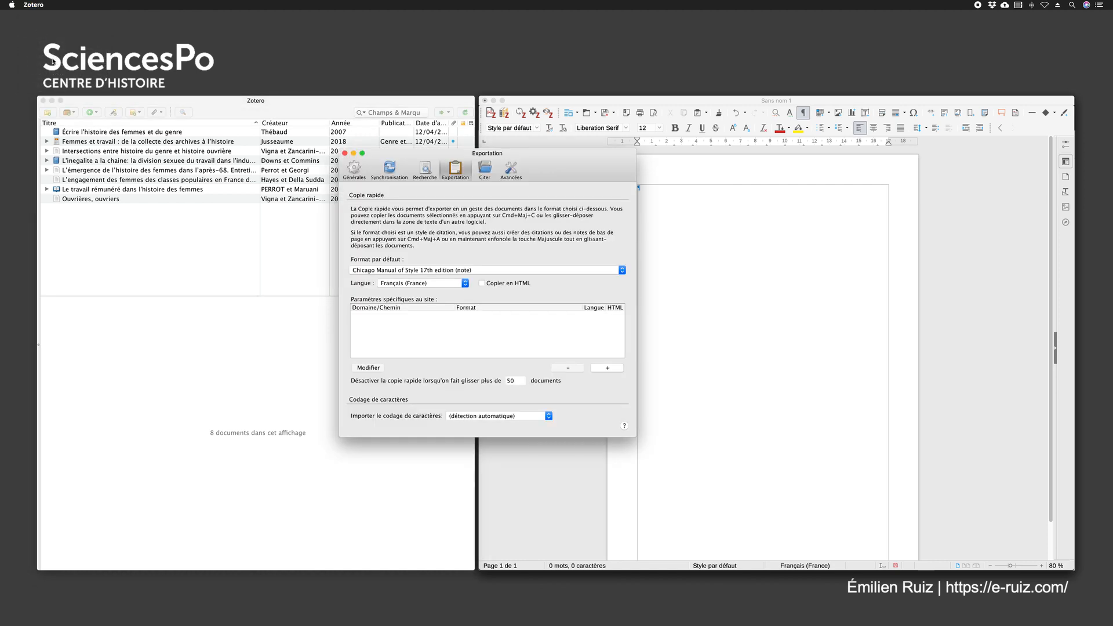
{"action": "left_click", "coordinate": [485, 169]}
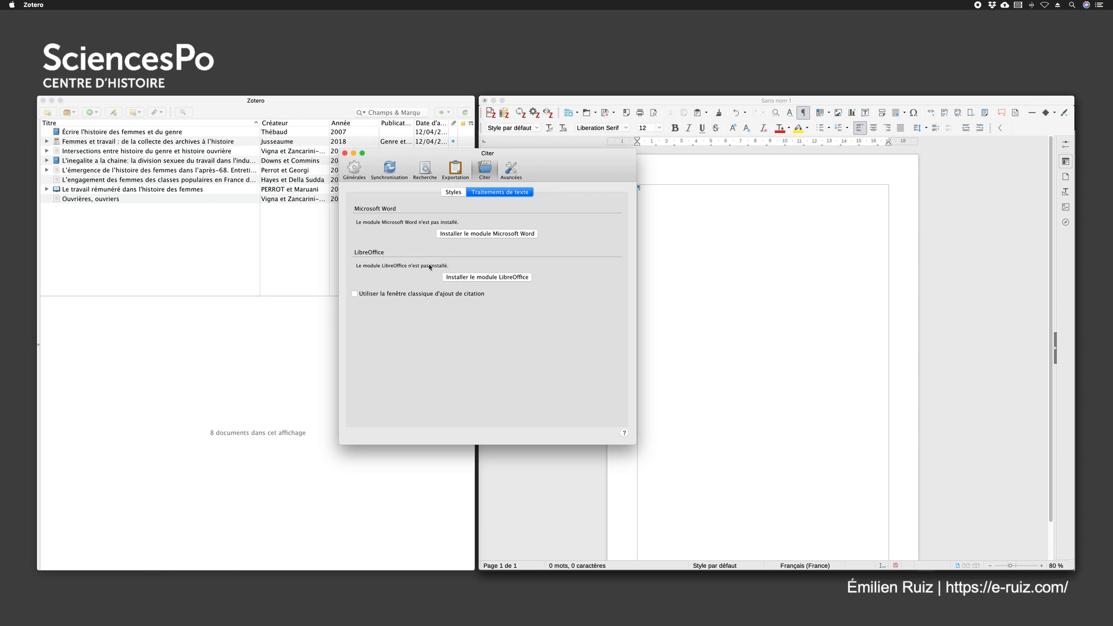
{"action": "left_click", "coordinate": [344, 153]}
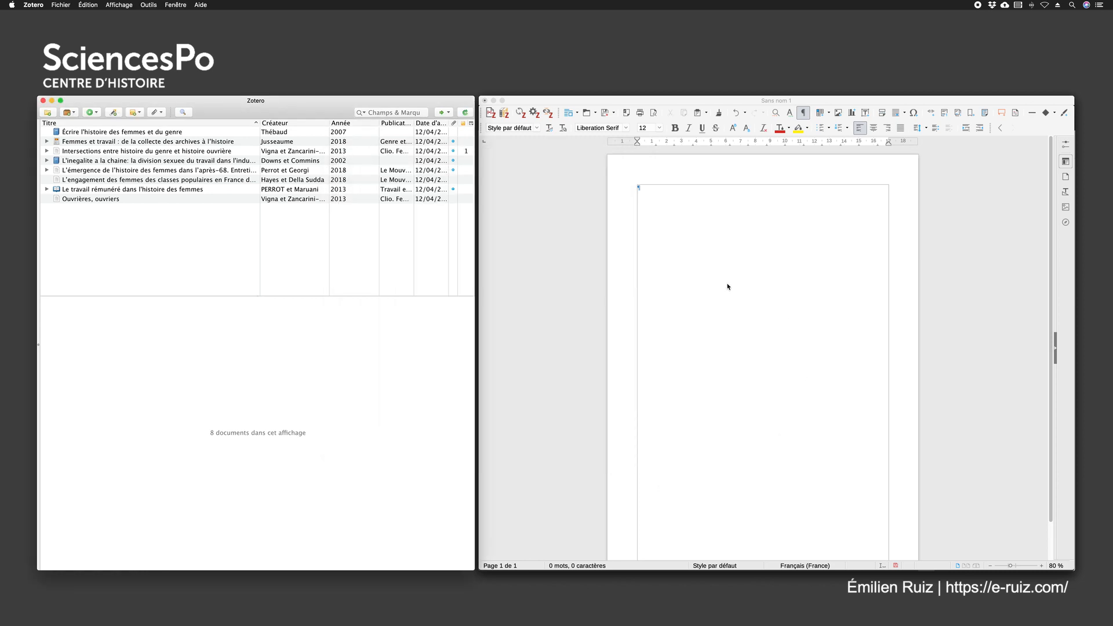
Widen the Writer window so that it covers the Zotero window, and zoom in on the blank page
{"action": "left_click", "coordinate": [725, 283]}
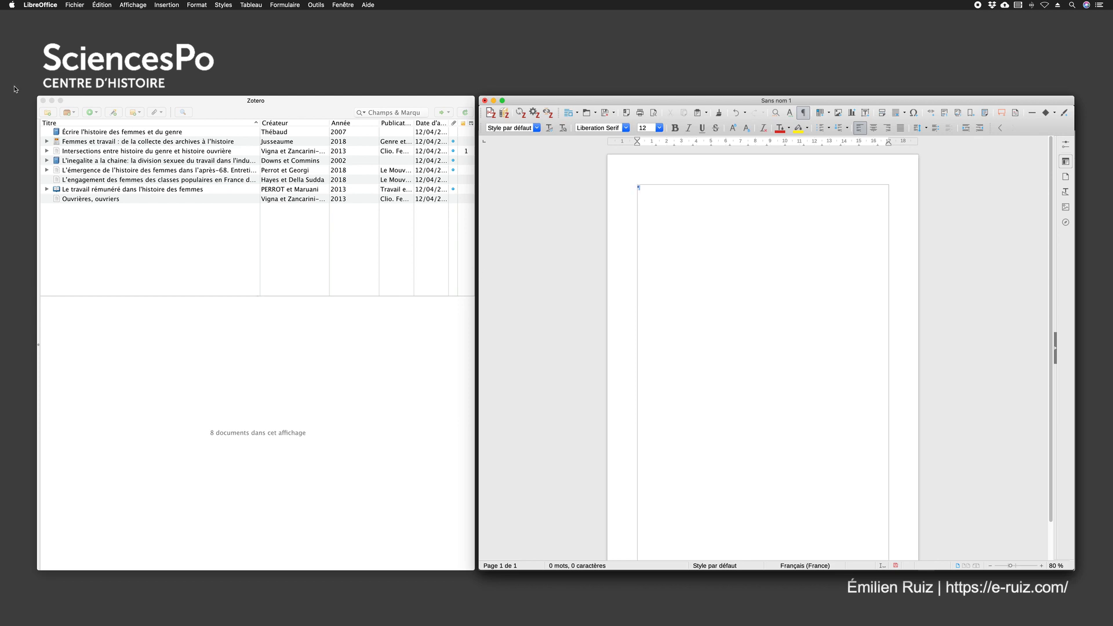
{"action": "left_click_drag", "start_coordinate": [479, 239], "coordinate": [40, 238]}
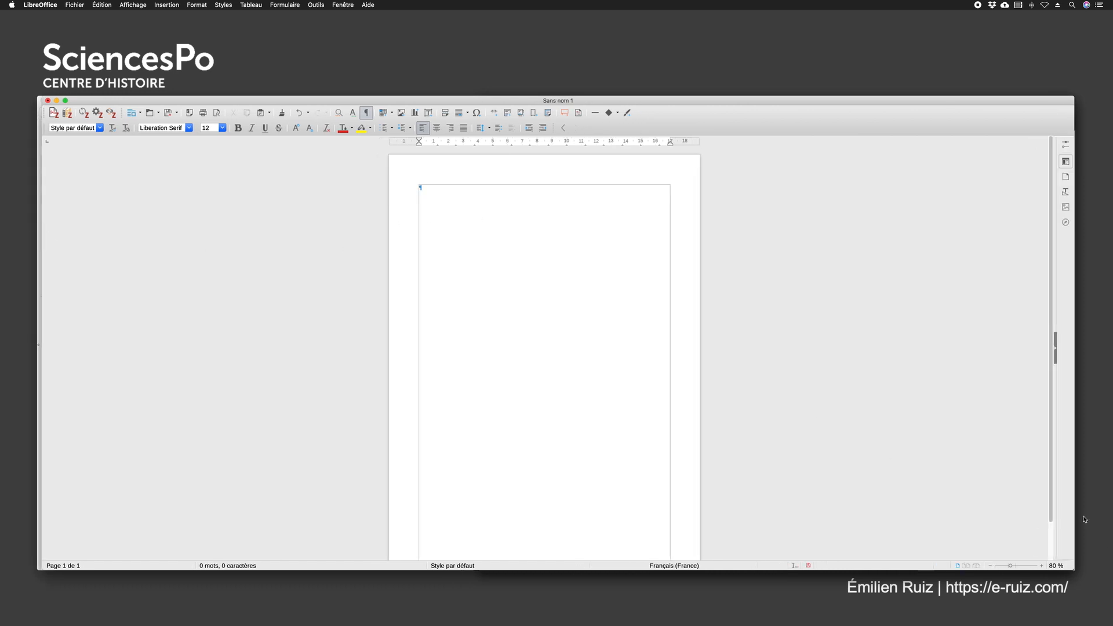
{"action": "left_click", "coordinate": [1042, 565]}
{"action": "left_click", "coordinate": [1042, 565]}
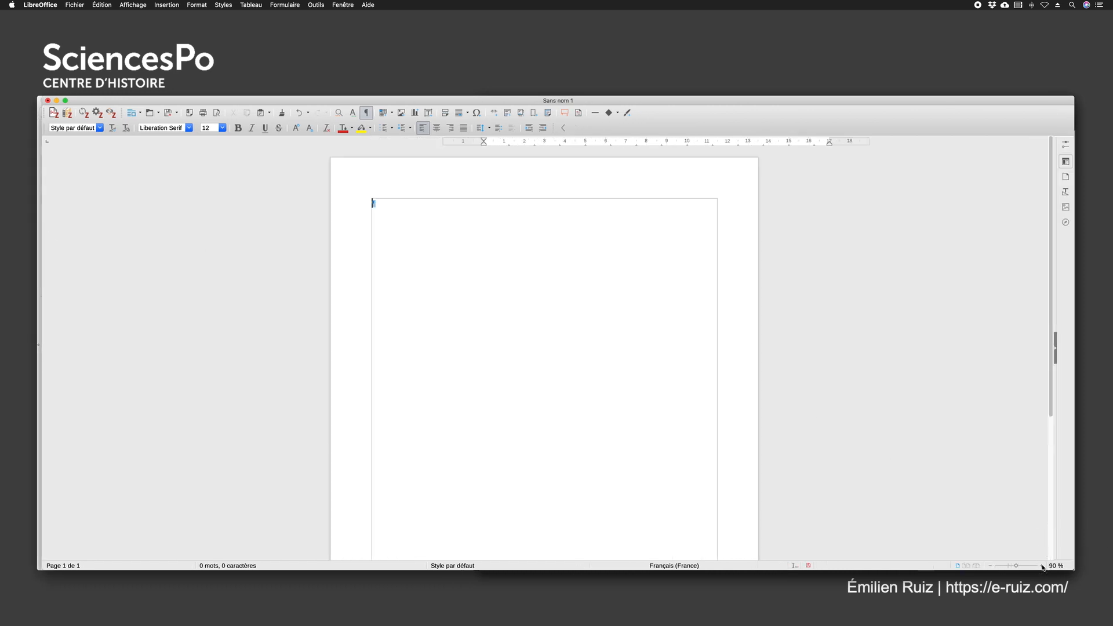
Write the opening sentence "L'histoire du travail des femmes qui a fait l'objet d'importants renouvellements historiographiques ces dernières années."
{"action": "left_click", "coordinate": [1042, 565]}
{"action": "left_click", "coordinate": [1041, 565]}
{"action": "left_click", "coordinate": [1042, 565]}
{"action": "left_click", "coordinate": [1041, 565]}
{"action": "left_click", "coordinate": [1041, 565]}
{"action": "left_click", "coordinate": [1042, 565]}
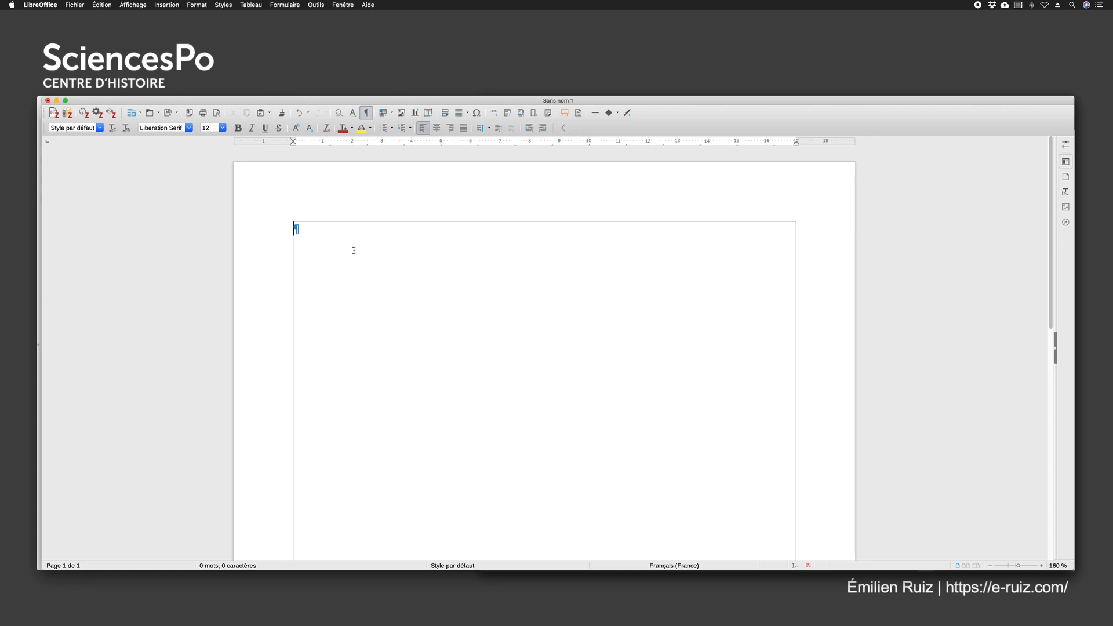
{"action": "type", "text": "L'histoire du travail des f"}
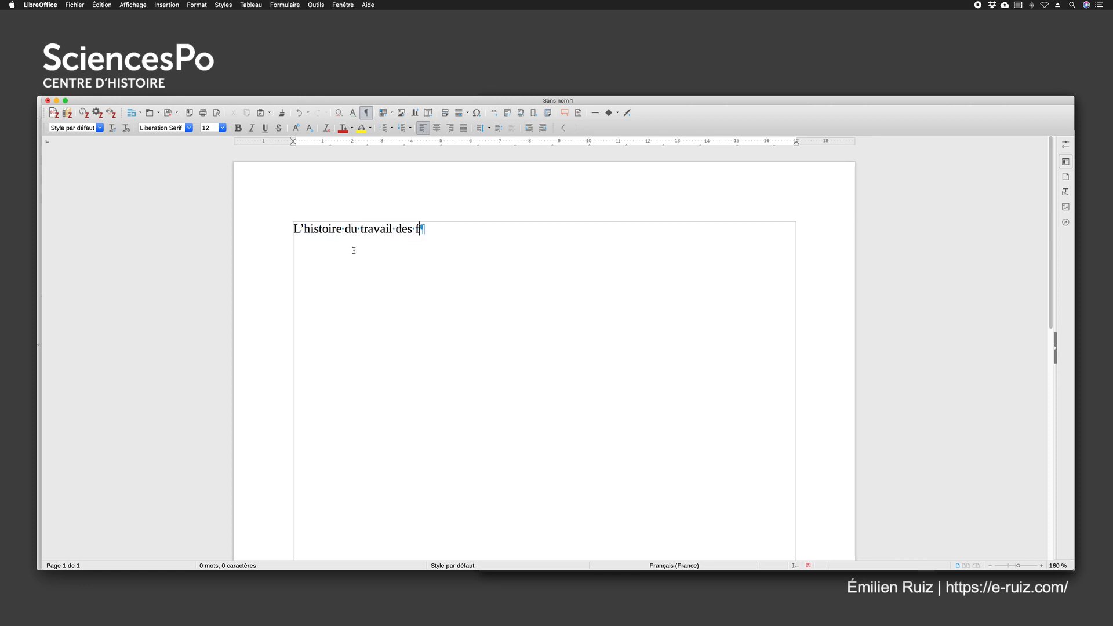
{"action": "type", "text": "emmes qui a fait l"}
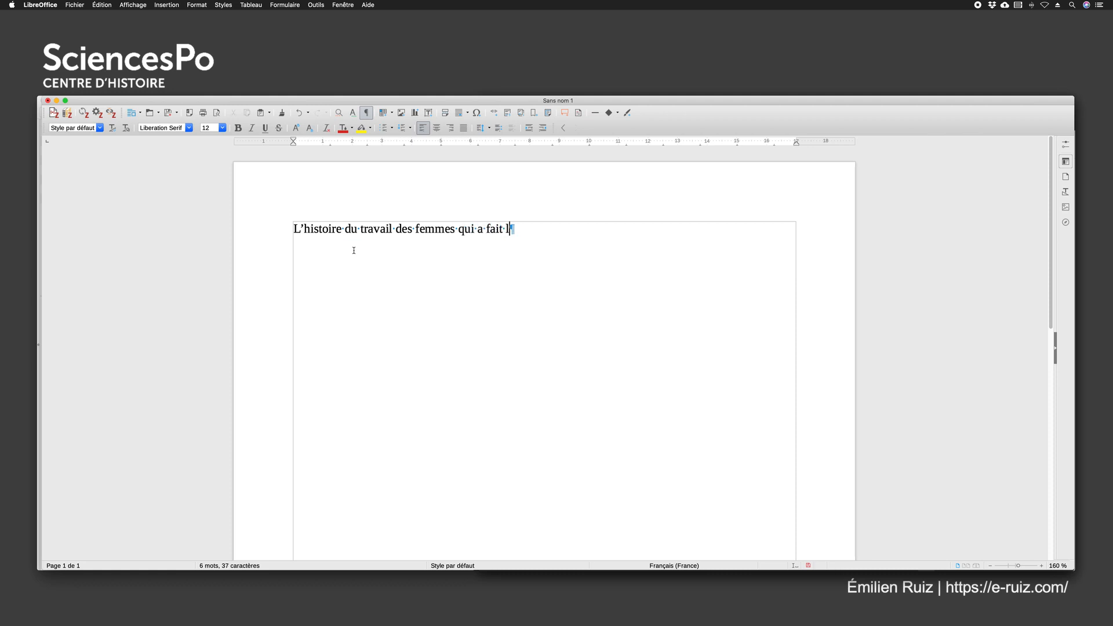
{"action": "type", "text": "'objet de se"}
{"action": "key", "text": "BackSpace"}
{"action": "key", "text": "BackSpace"}
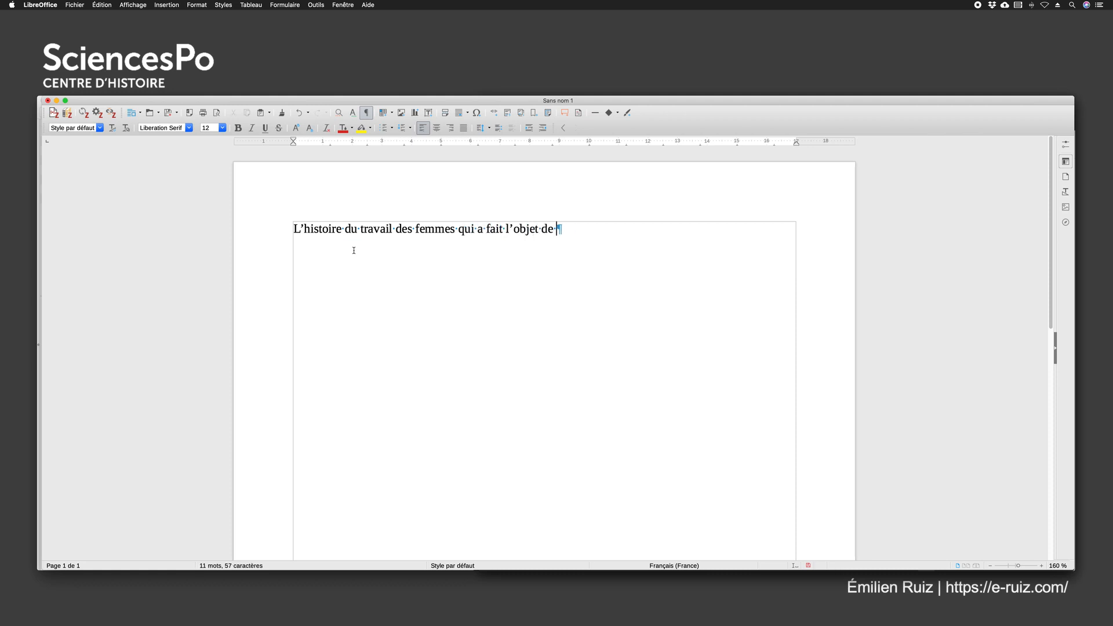
{"action": "key", "text": "BackSpace"}
{"action": "key", "text": "BackSpace"}
{"action": "type", "text": "'importants renouvellemen"}
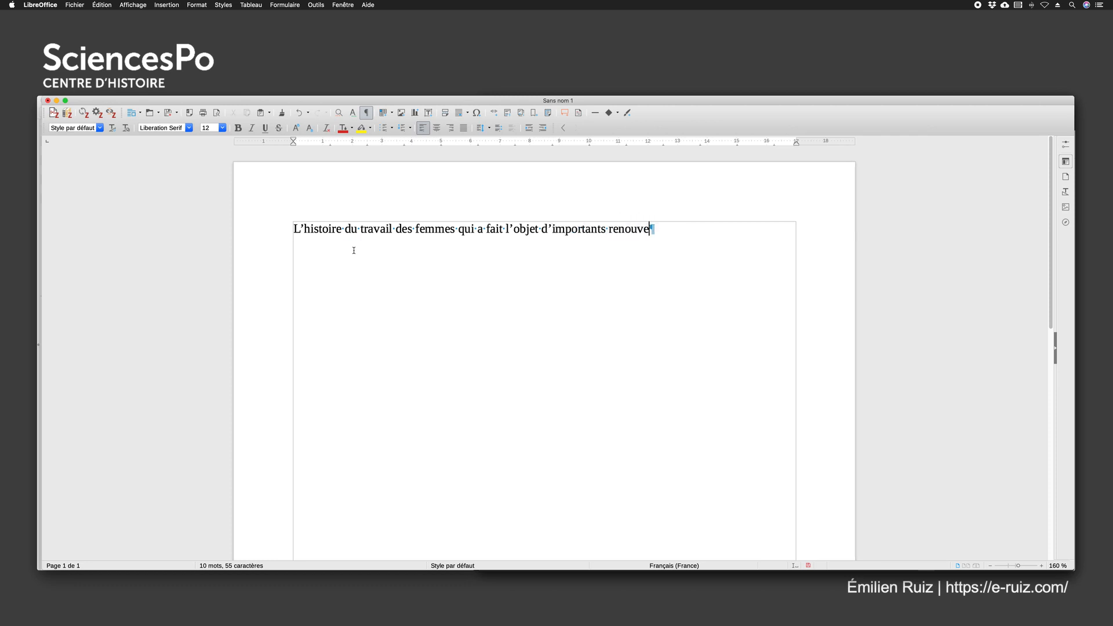
{"action": "type", "text": "ts histori"}
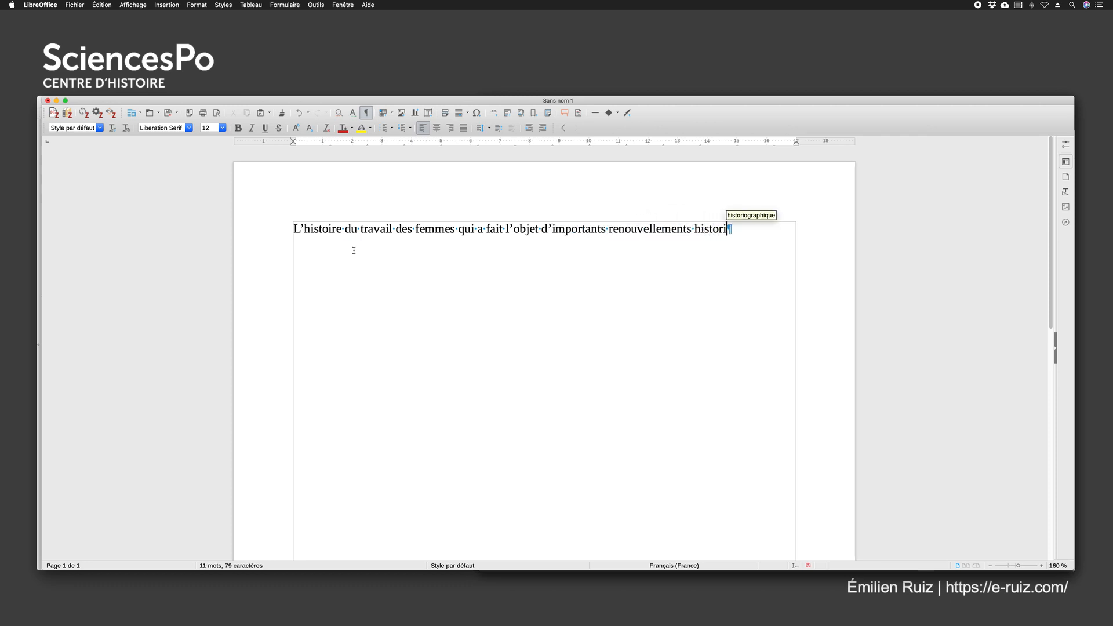
{"action": "type", "text": "ographiques "}
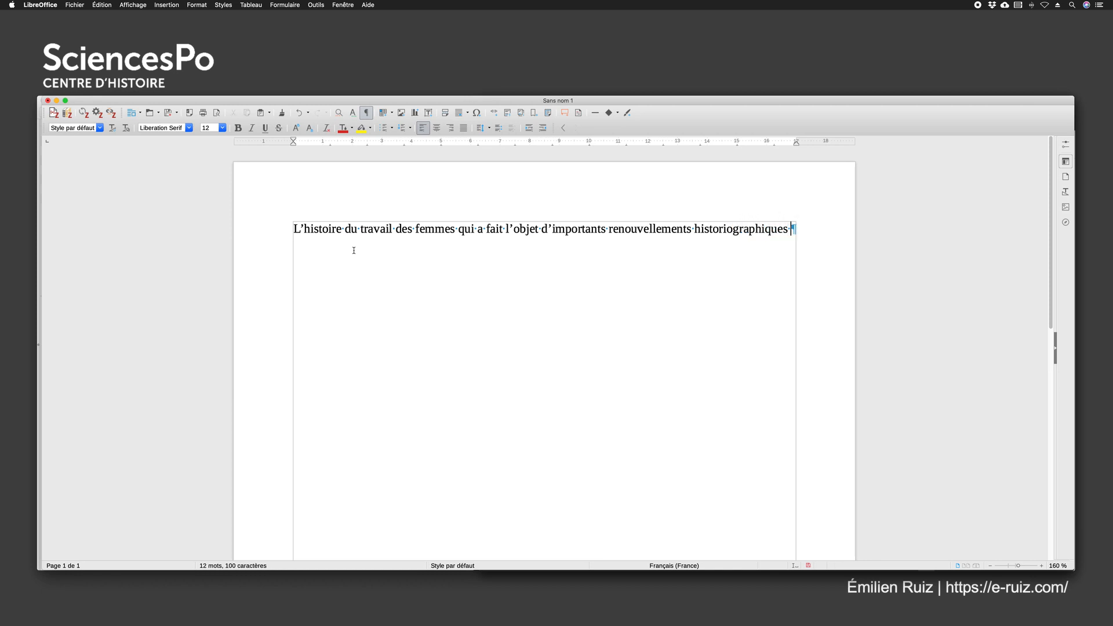
{"action": "type", "text": "ces dernières années, com"}
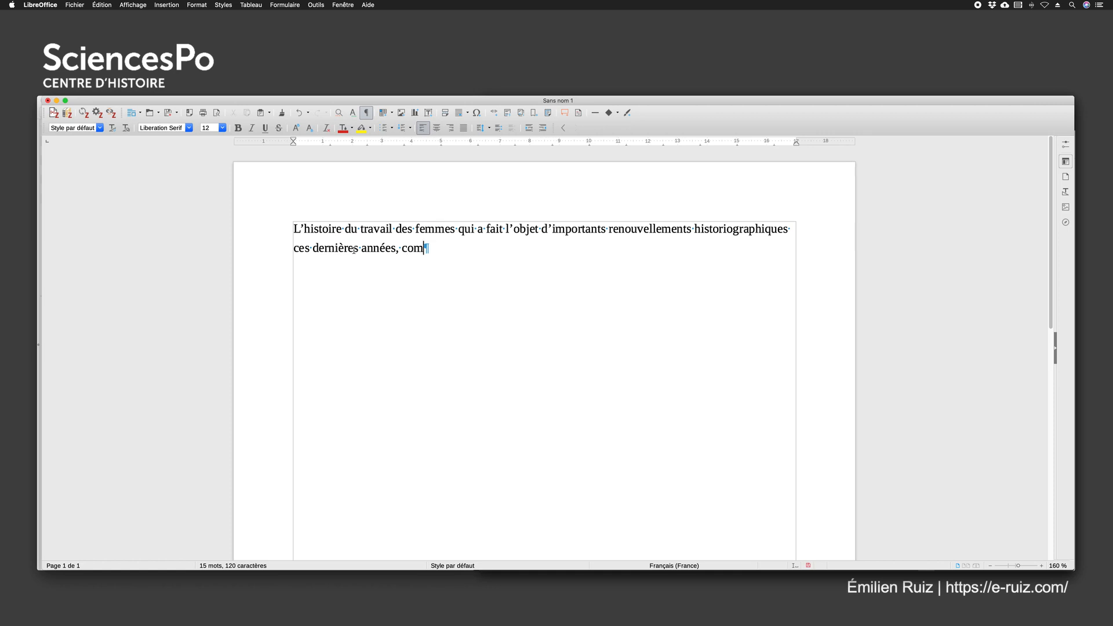
{"action": "key", "text": "BackSpace"}
{"action": "key", "text": "BackSpace"}
{"action": "key", "text": "BackSpace"}
{"action": "key", "text": "BackSpace"}
{"action": "key", "text": "BackSpace"}
{"action": "type", "text": ". Je pense par exemple à un "}
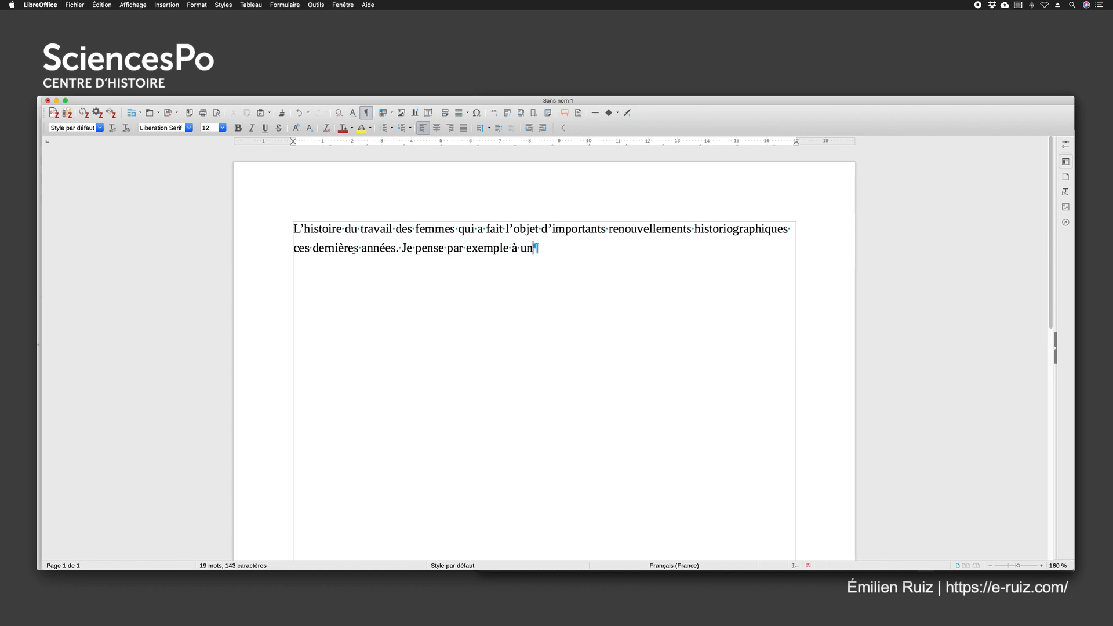
{"action": "type", "text": "numéro"}
Add the sentence "Je pense par exemple à un dossier de la revue Clio, dirigé par … sur les ouvrières." with both editors' full names
{"action": "key", "text": "BackSpace"}
{"action": "key", "text": "BackSpace"}
{"action": "key", "text": "BackSpace"}
{"action": "key", "text": "BackSpace"}
{"action": "key", "text": "BackSpace"}
{"action": "key", "text": "BackSpace"}
{"action": "key", "text": "BackSpace"}
{"action": "type", "text": "dossier de la revue Clio, di"}
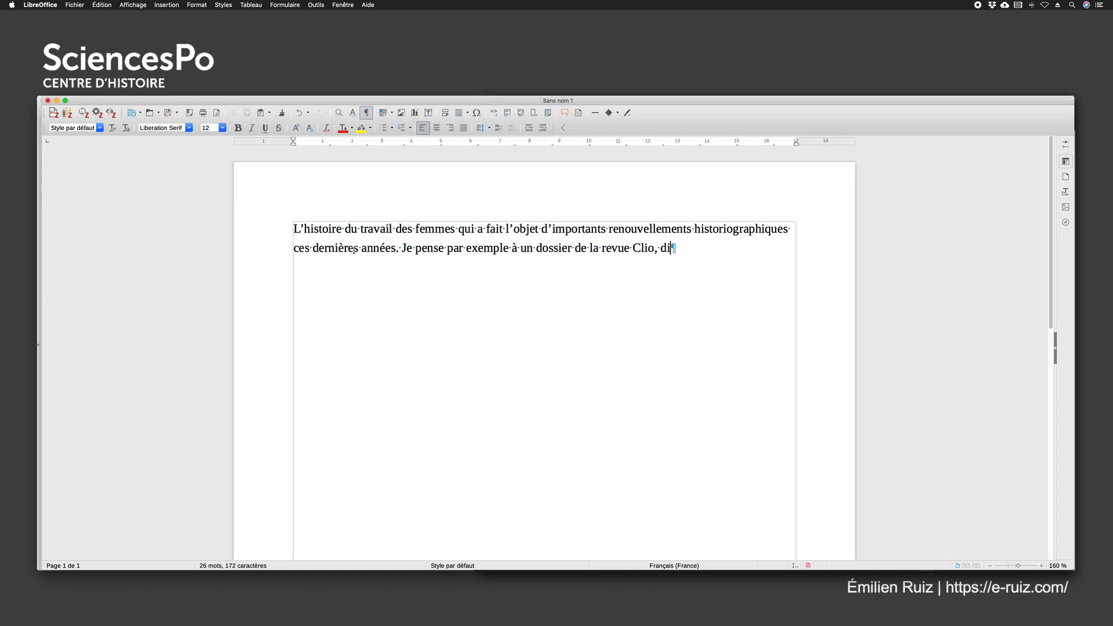
{"action": "type", "text": "rigé par Xavier Vigna e"}
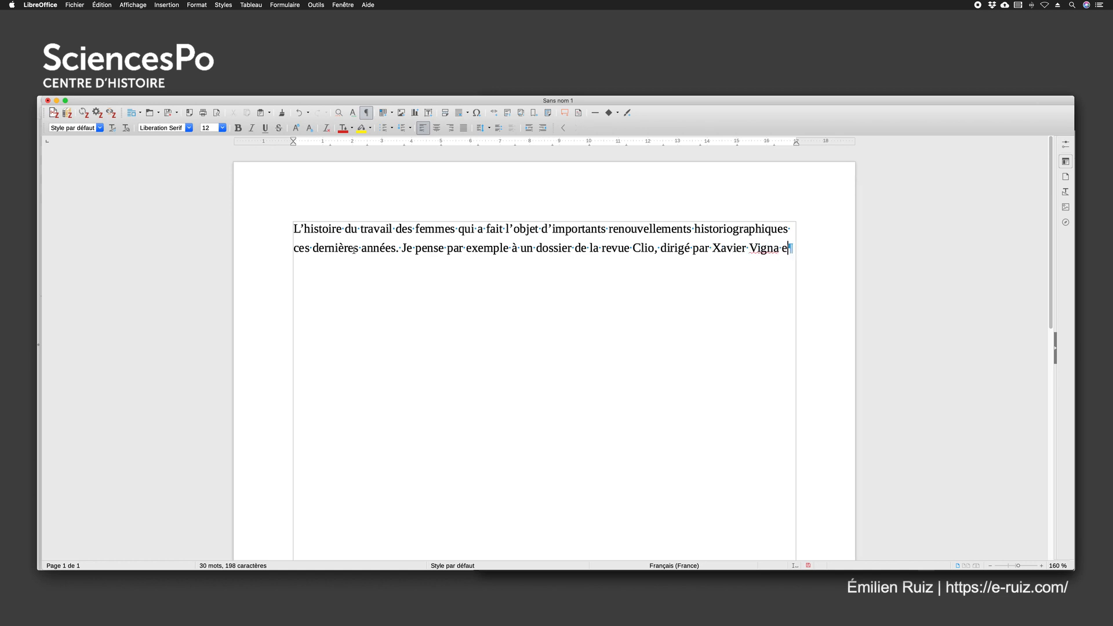
{"action": "type", "text": "t Michelle Zancarini"}
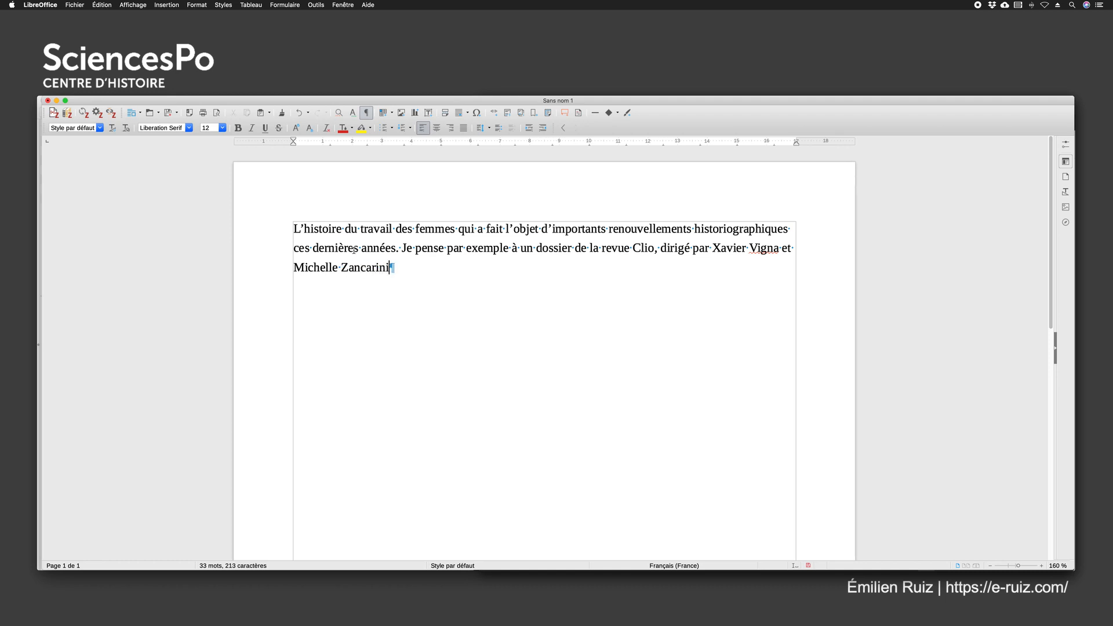
{"action": "type", "text": "-Fournelle sur les ouvrières."}
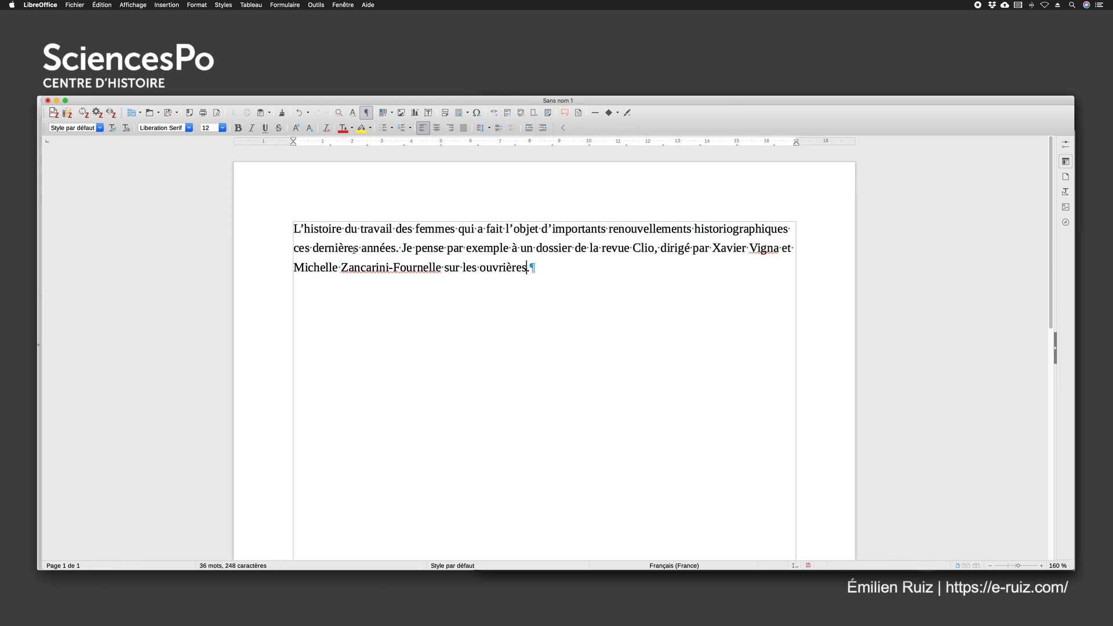
Start a Zotero citation at "ouvrières", with document preferences set to the Le Mouvement Social (French) style and footnote citations
{"action": "left_click", "coordinate": [53, 114]}
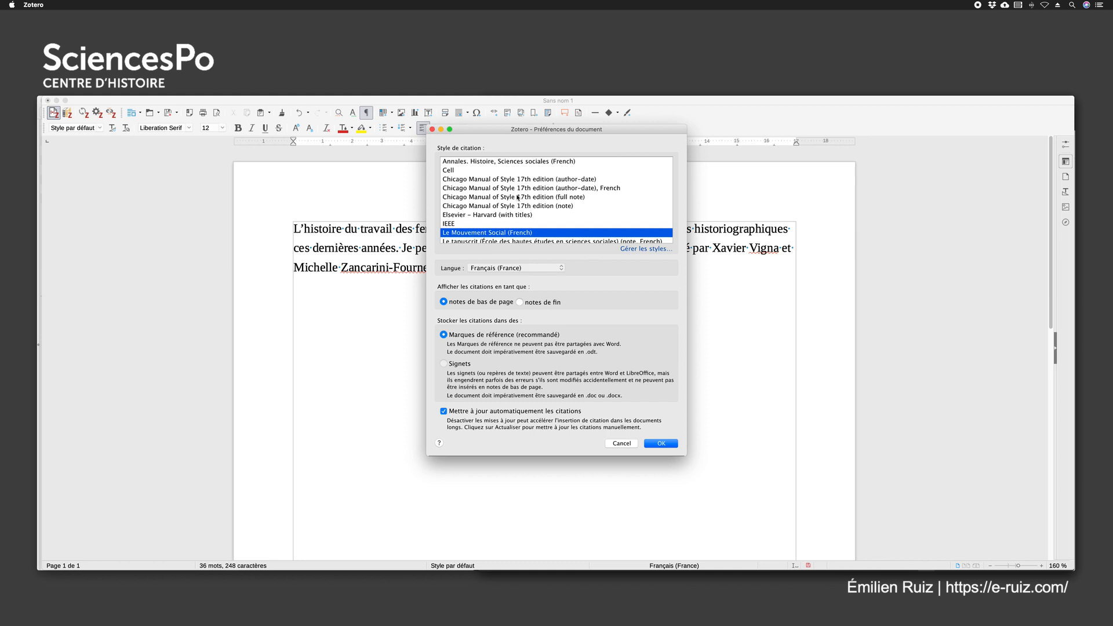
{"action": "scroll", "coordinate": [506, 189], "scroll_direction": "down", "scroll_amount": 2}
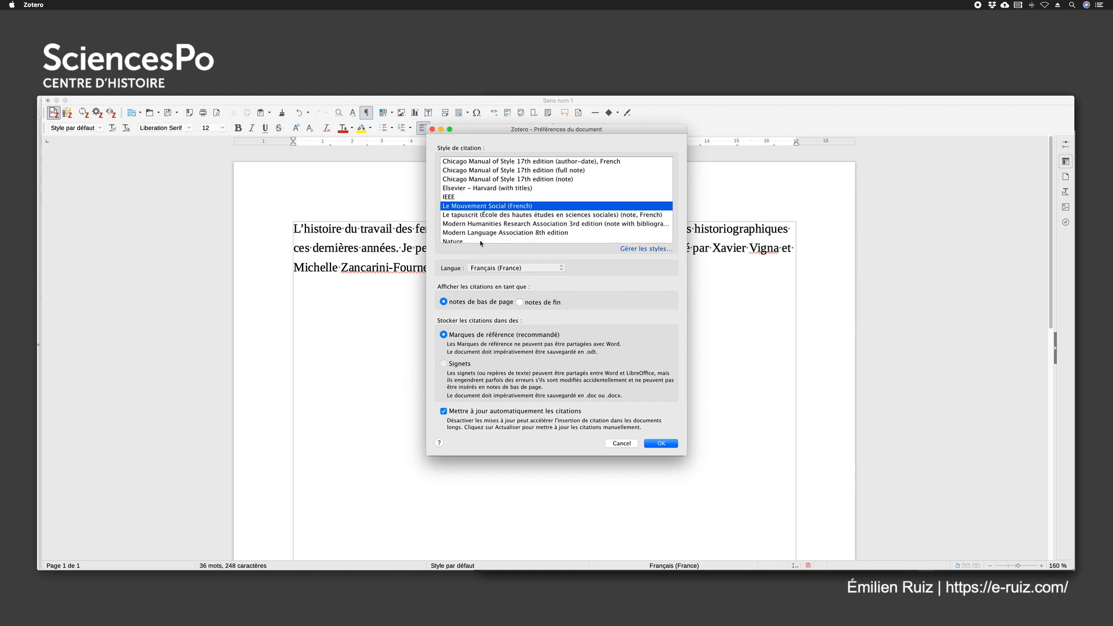
{"action": "left_click", "coordinate": [444, 302]}
{"action": "left_click", "coordinate": [519, 302]}
{"action": "left_click", "coordinate": [444, 302]}
{"action": "left_click", "coordinate": [662, 444]}
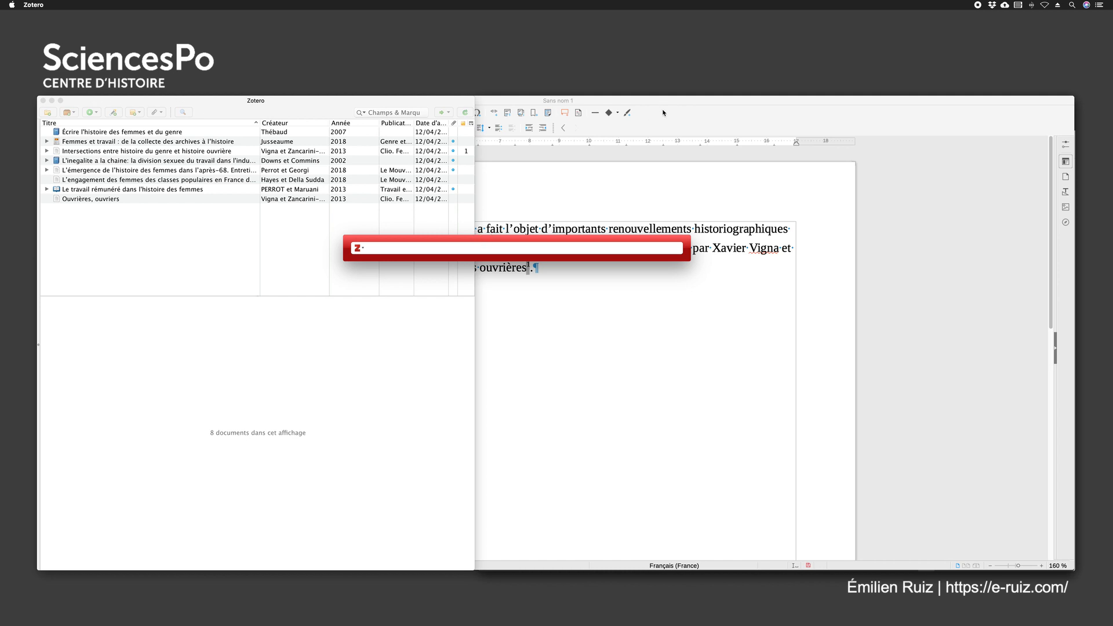
Bring only Zotero's citation bar in front of the Writer document and place it below the paragraph
{"action": "key", "text": "Escape"}
{"action": "mouse_move", "coordinate": [534, 624]}
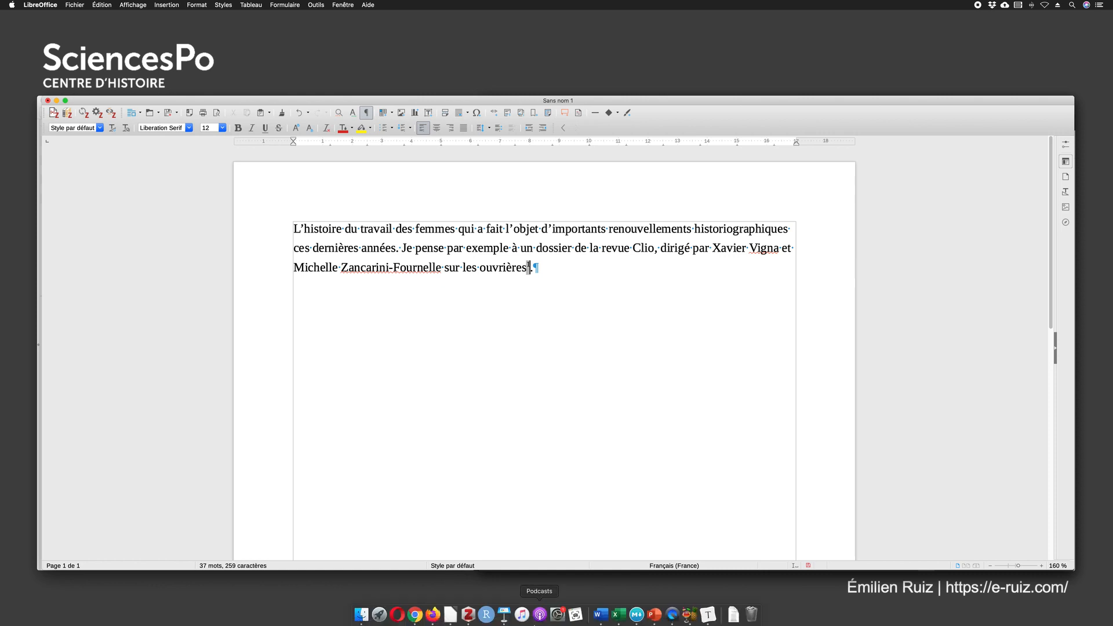
{"action": "right_click", "coordinate": [467, 615]}
{"action": "left_click", "coordinate": [497, 544]}
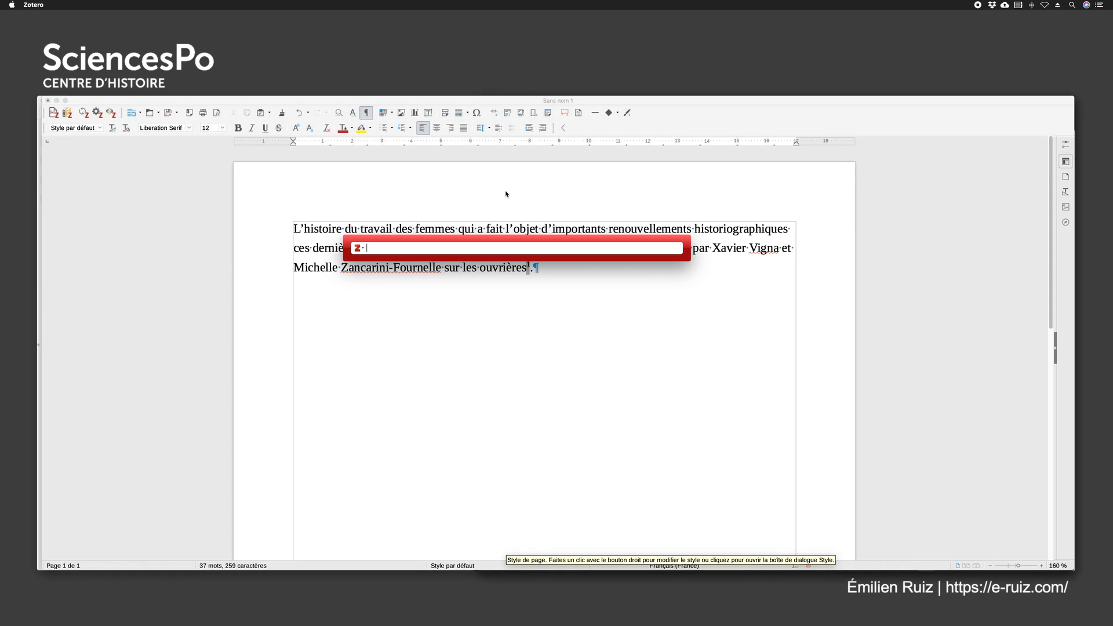
{"action": "left_click_drag", "start_coordinate": [491, 244], "coordinate": [495, 332]}
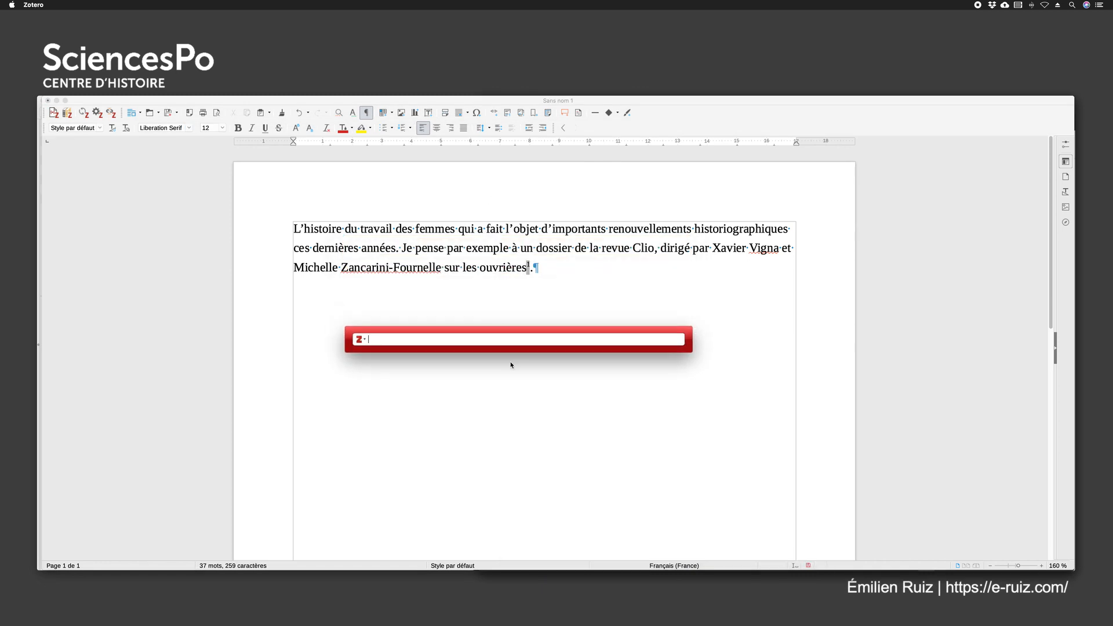
Correct the spelling of the second editor's surname in the paragraph by removing its last two letters
{"action": "left_click", "coordinate": [440, 270]}
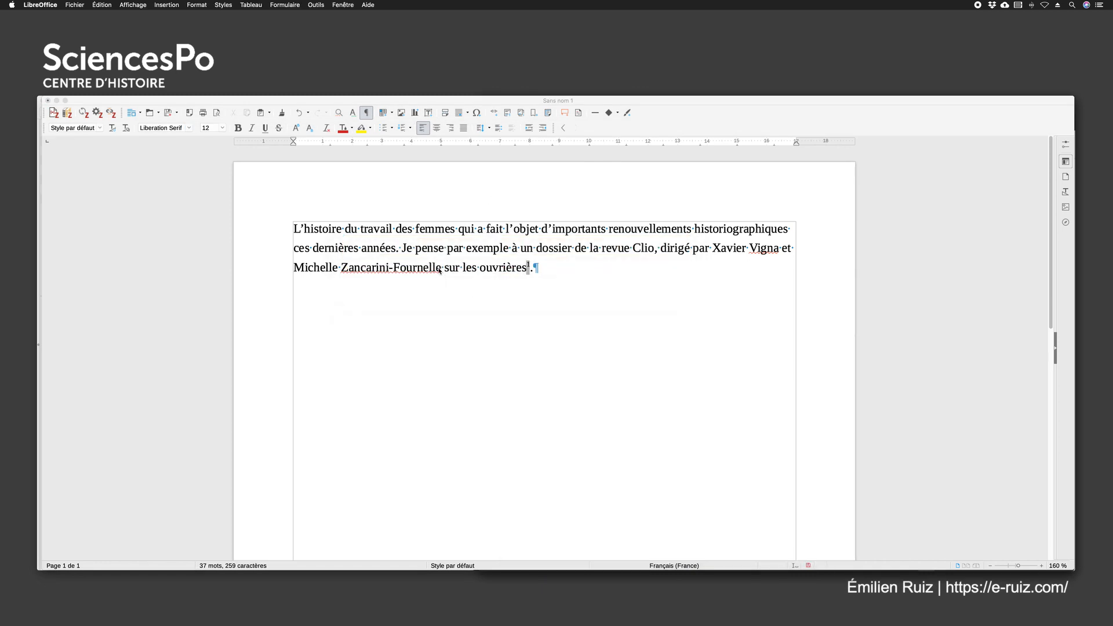
{"action": "double_click", "coordinate": [439, 267]}
{"action": "left_click", "coordinate": [439, 268]}
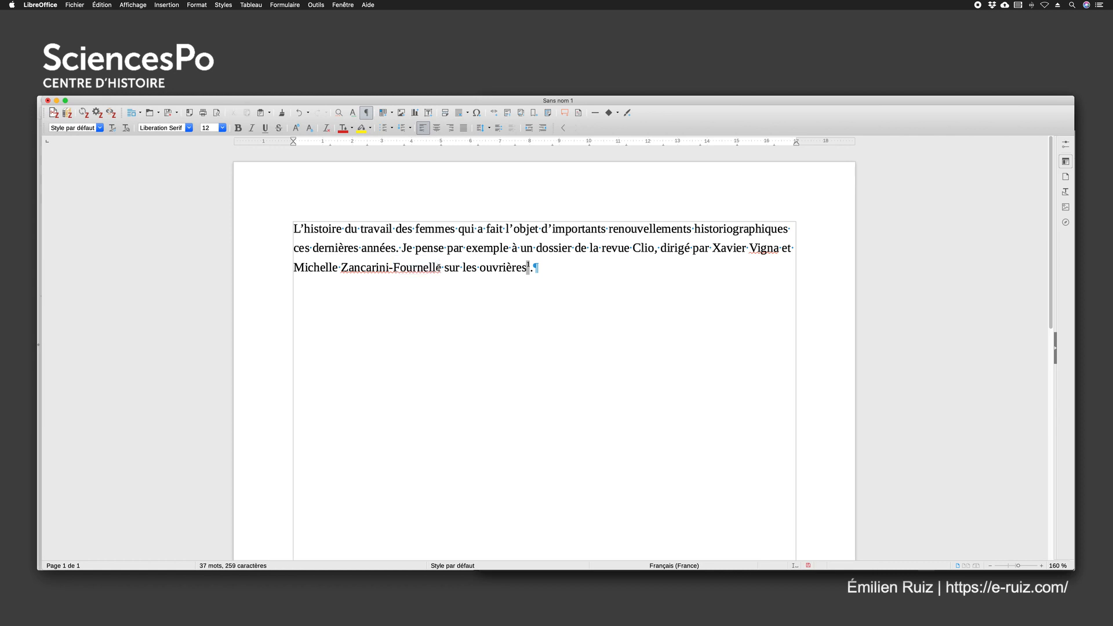
{"action": "key", "text": "BackSpace"}
{"action": "key", "text": "BackSpace"}
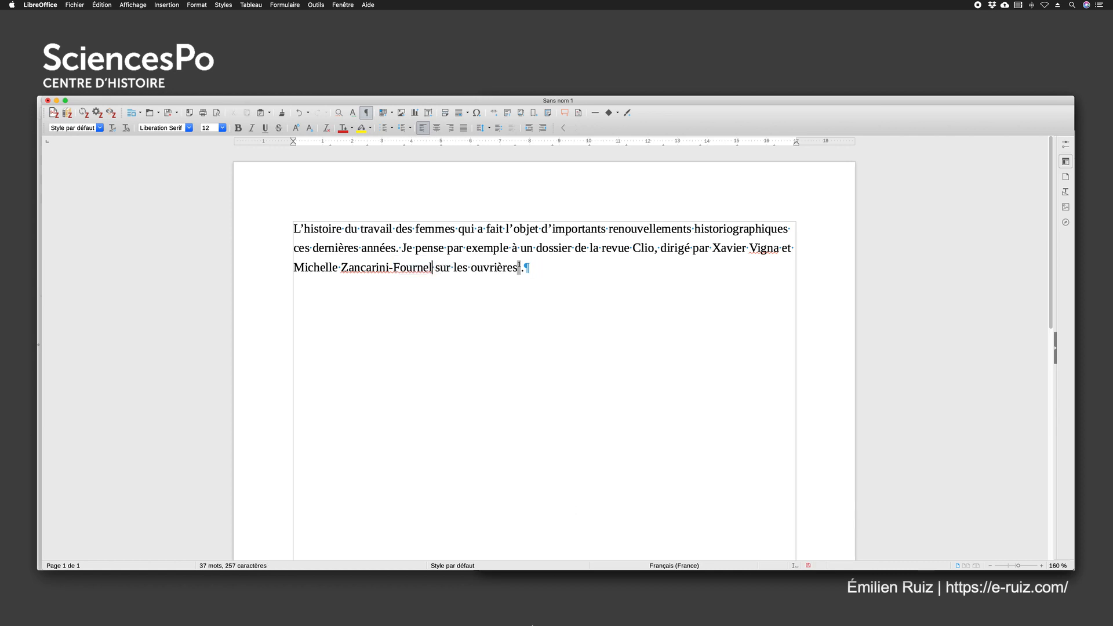
Search Zotero's citation bar for the second editor's surname and insert the 2013 reference "Ouvrières, ouvriers" from Clio as the footnote
{"action": "mouse_move", "coordinate": [532, 624]}
{"action": "right_click", "coordinate": [470, 616]}
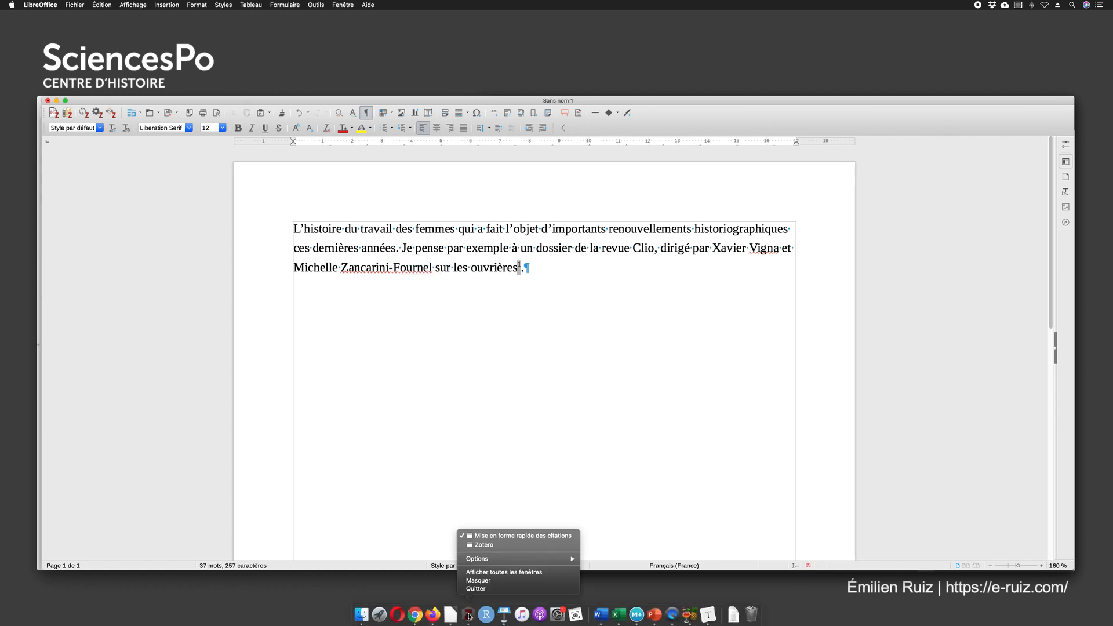
{"action": "left_click", "coordinate": [497, 537]}
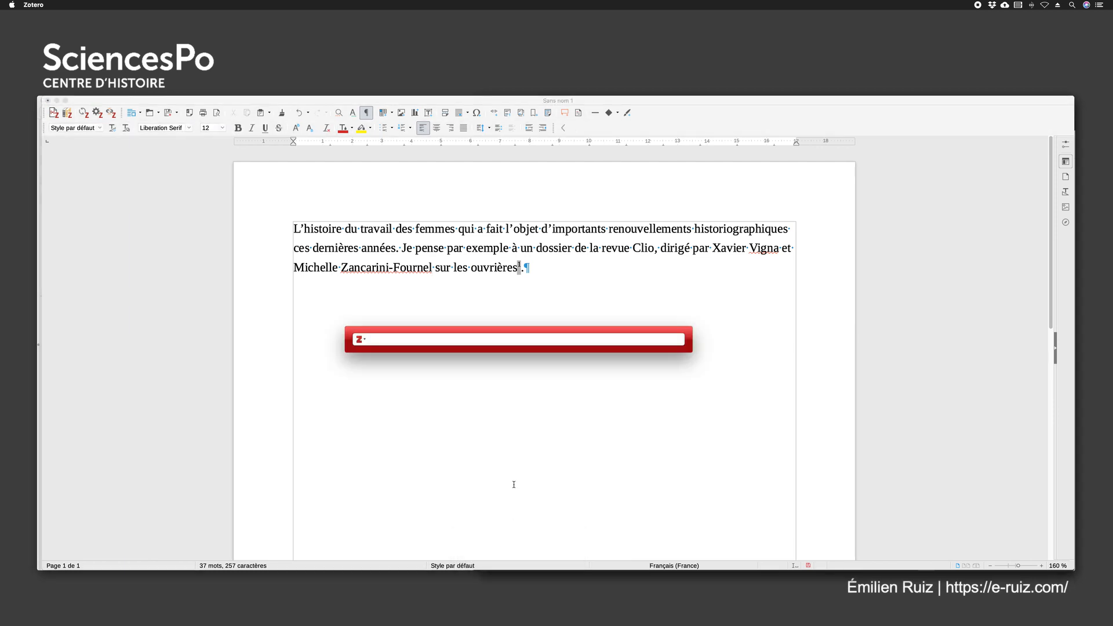
{"action": "type", "text": "Fournel"}
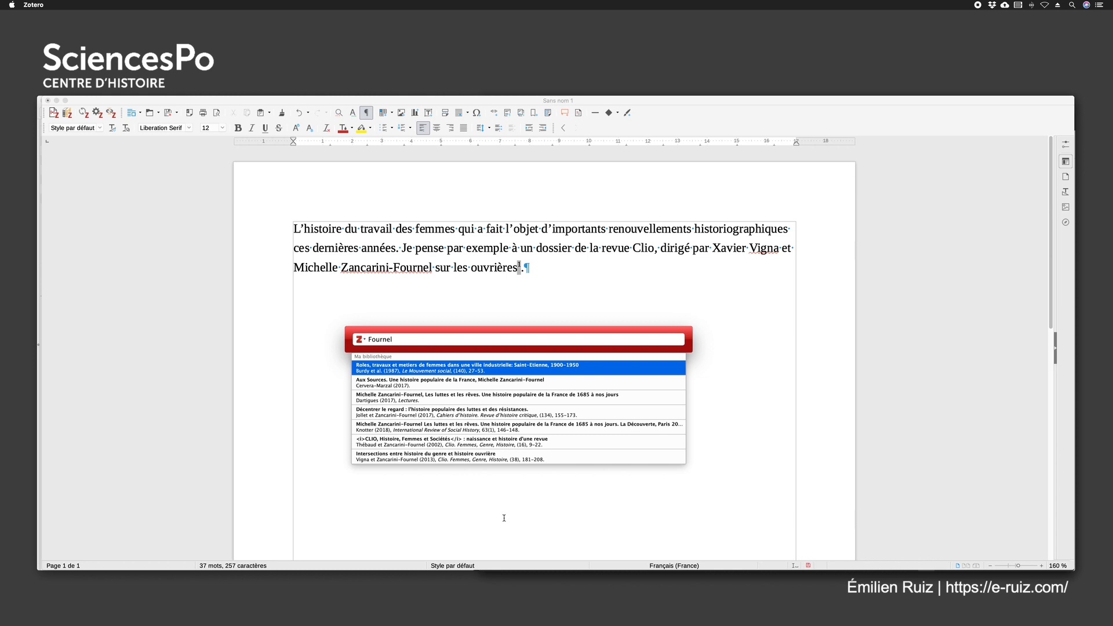
{"action": "scroll", "coordinate": [428, 434], "scroll_direction": "down", "scroll_amount": 2}
{"action": "scroll", "coordinate": [428, 434], "scroll_direction": "down", "scroll_amount": 3}
{"action": "scroll", "coordinate": [395, 415], "scroll_direction": "up", "scroll_amount": 5}
{"action": "scroll", "coordinate": [414, 383], "scroll_direction": "down", "scroll_amount": 8}
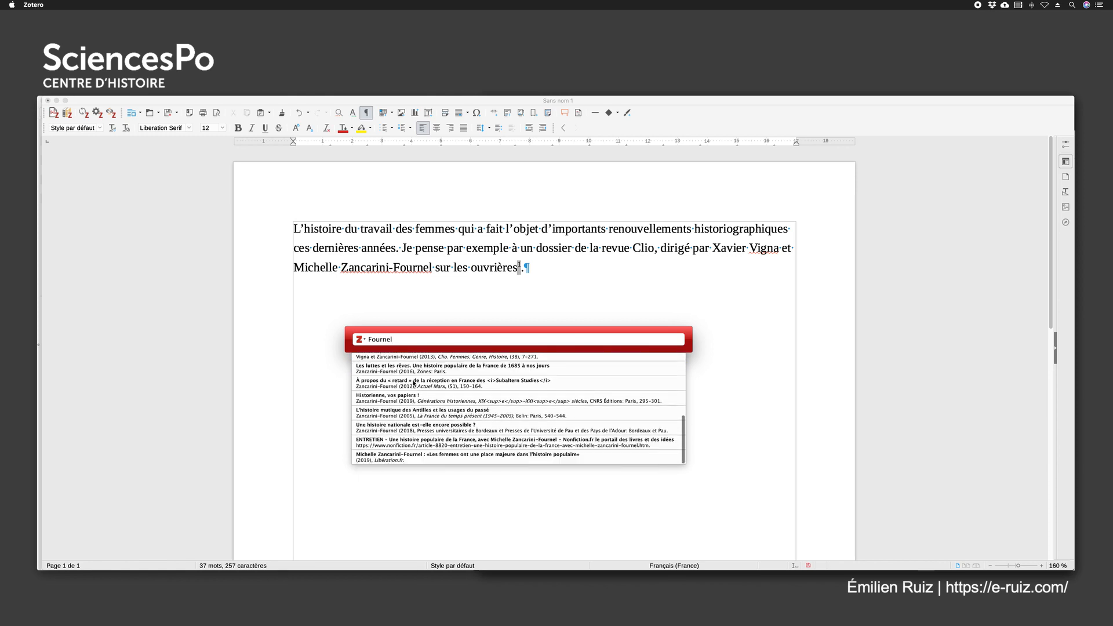
{"action": "scroll", "coordinate": [414, 383], "scroll_direction": "up", "scroll_amount": 8}
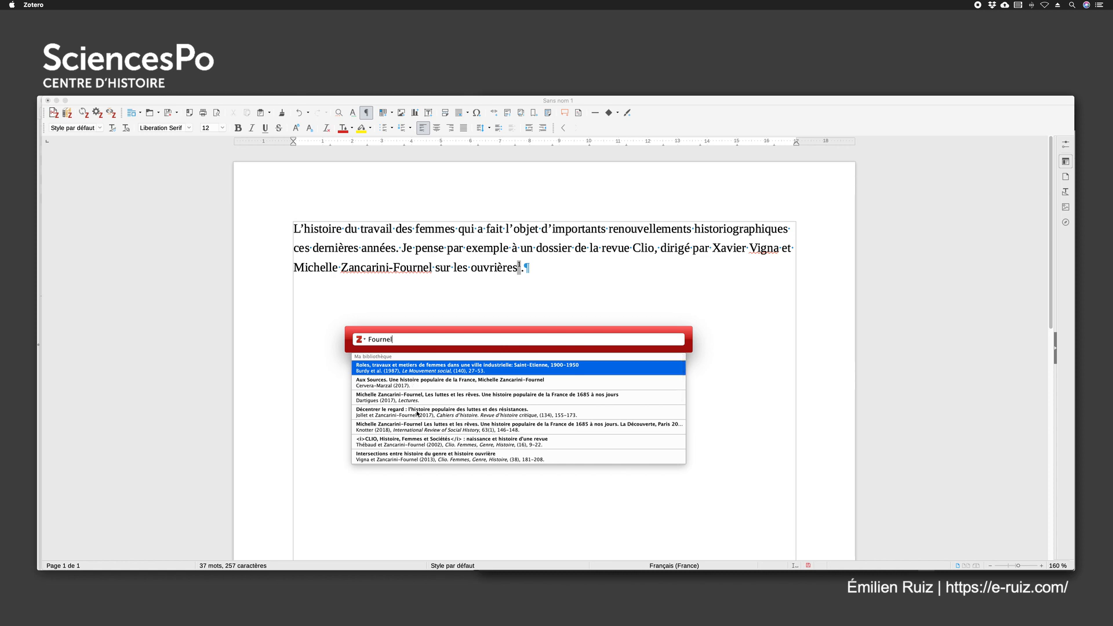
{"action": "scroll", "coordinate": [418, 413], "scroll_direction": "down", "scroll_amount": 5}
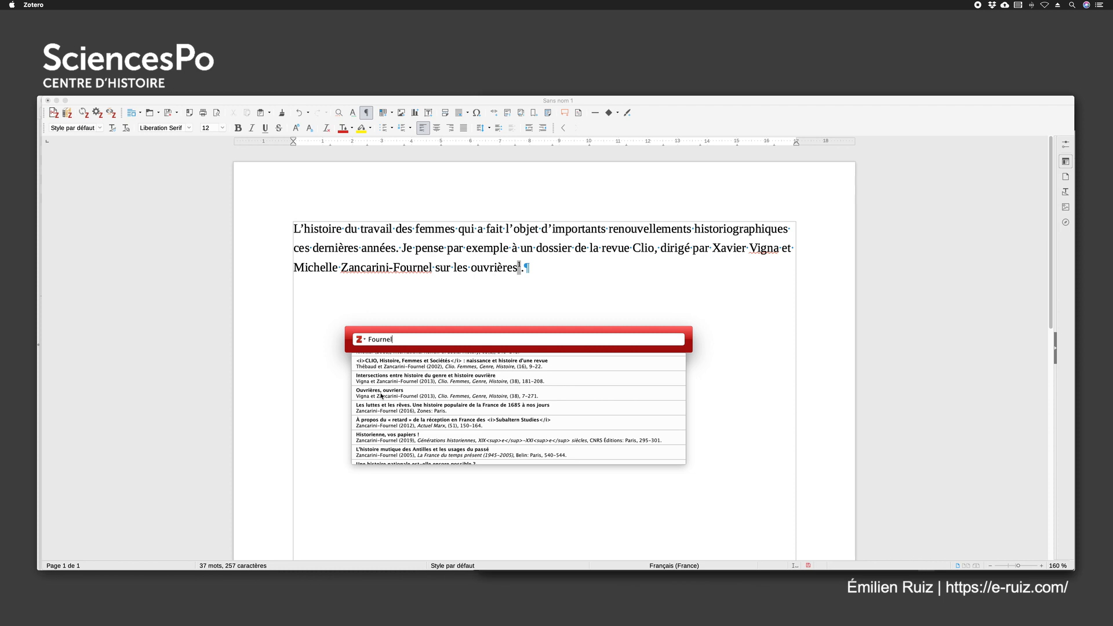
{"action": "left_click", "coordinate": [381, 394]}
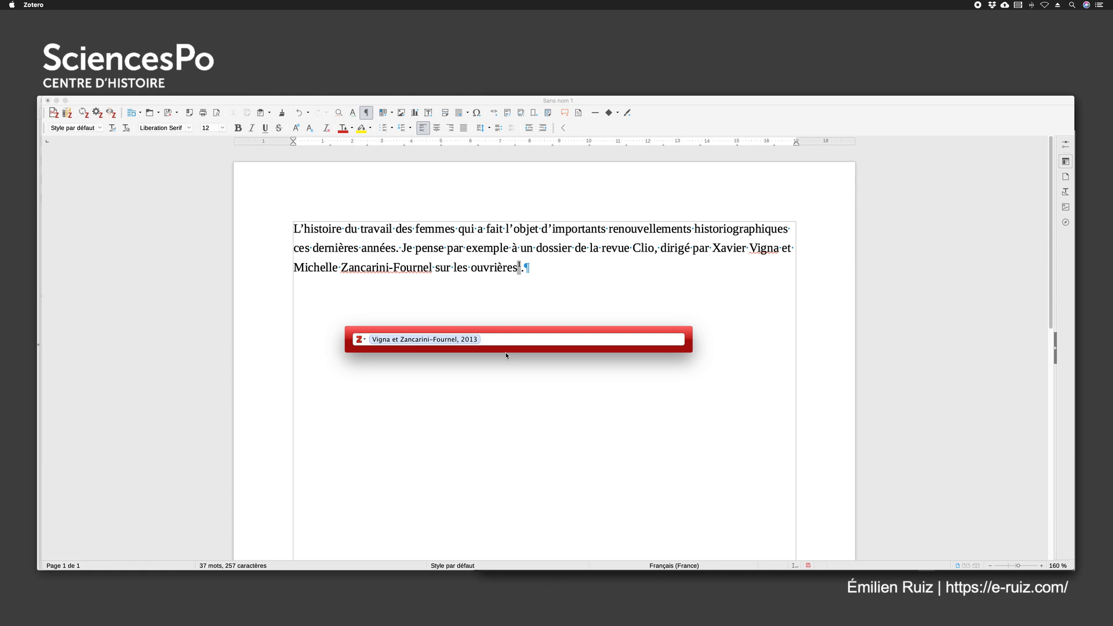
{"action": "key", "text": "Return"}
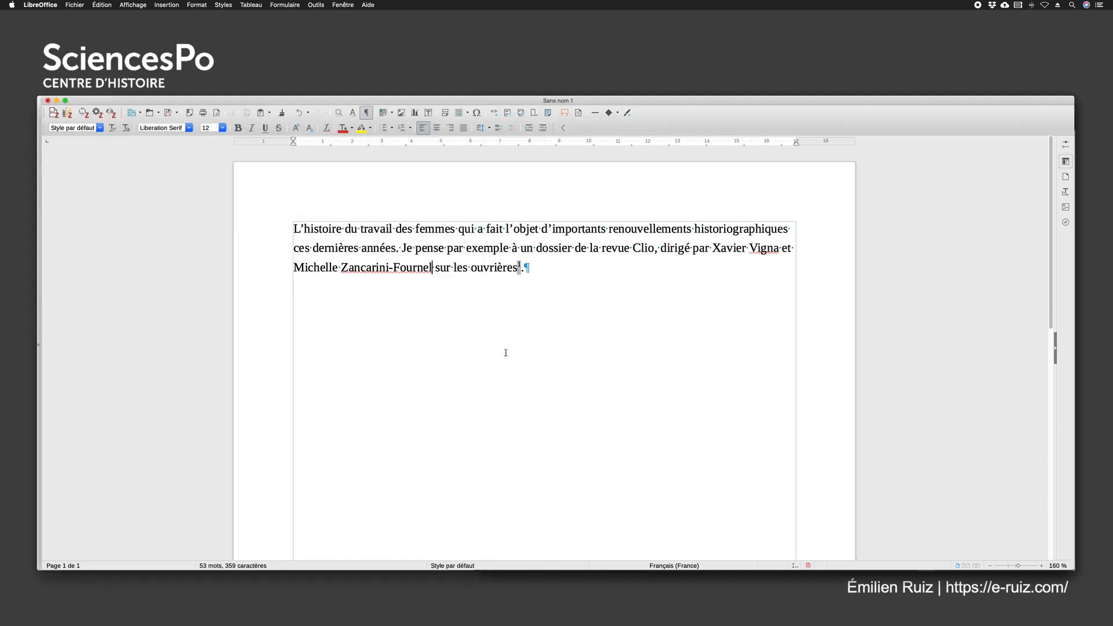
Examine the formatted Zotero footnote at the foot of the page, and return to the paragraph
{"action": "scroll", "coordinate": [505, 353], "scroll_direction": "down", "scroll_amount": 10}
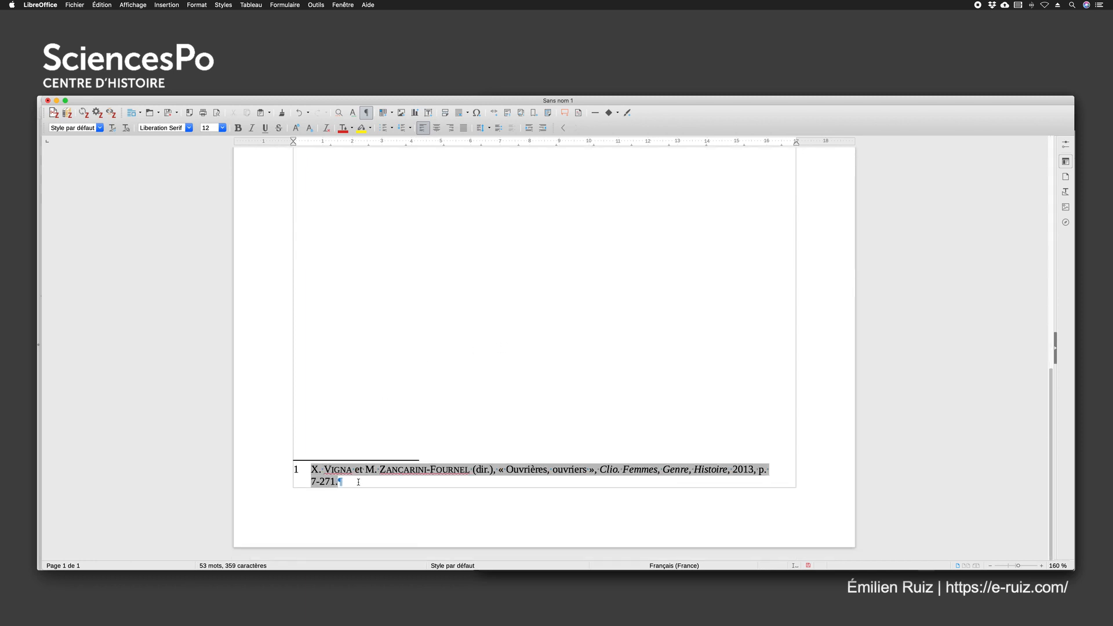
{"action": "left_click", "coordinate": [358, 483]}
{"action": "left_click_drag", "start_coordinate": [356, 484], "coordinate": [309, 468]}
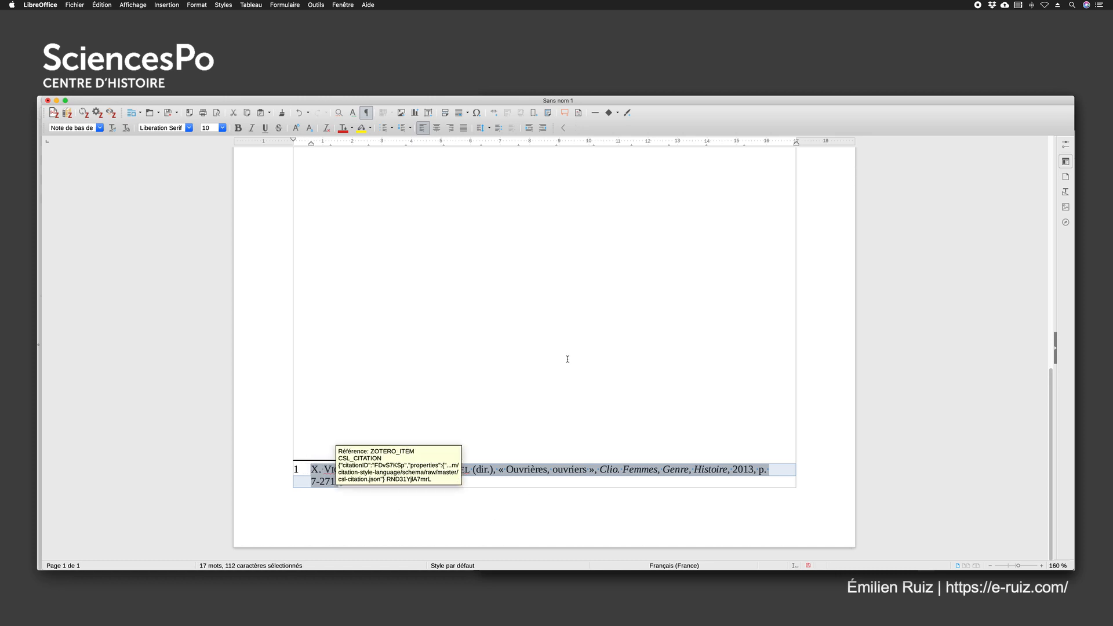
{"action": "left_click", "coordinate": [538, 351]}
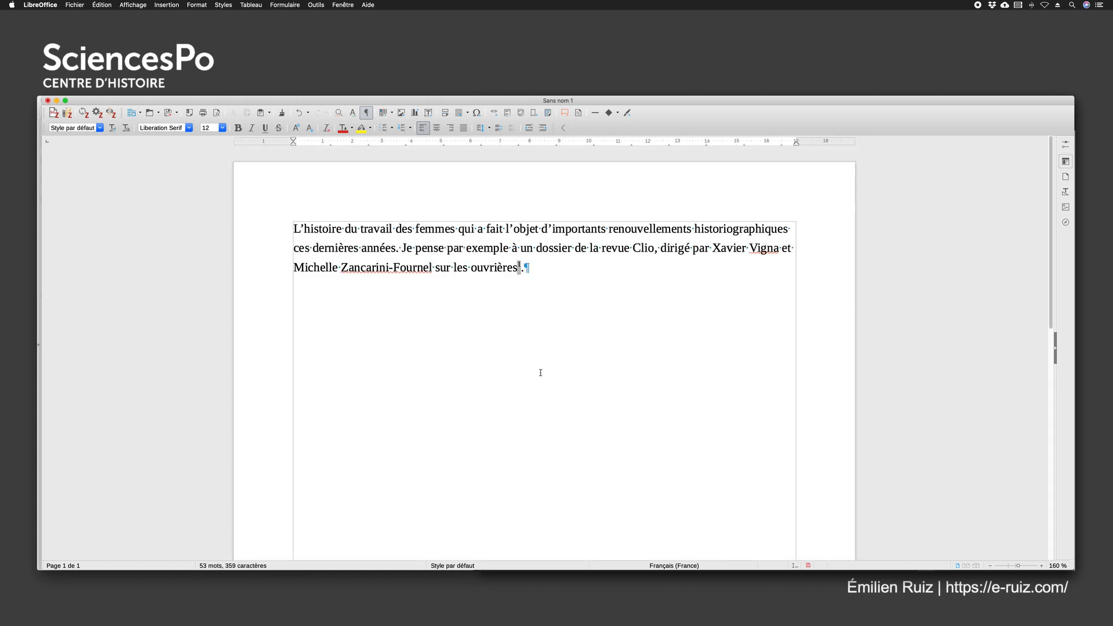
{"action": "scroll", "coordinate": [540, 372], "scroll_direction": "down", "scroll_amount": 10}
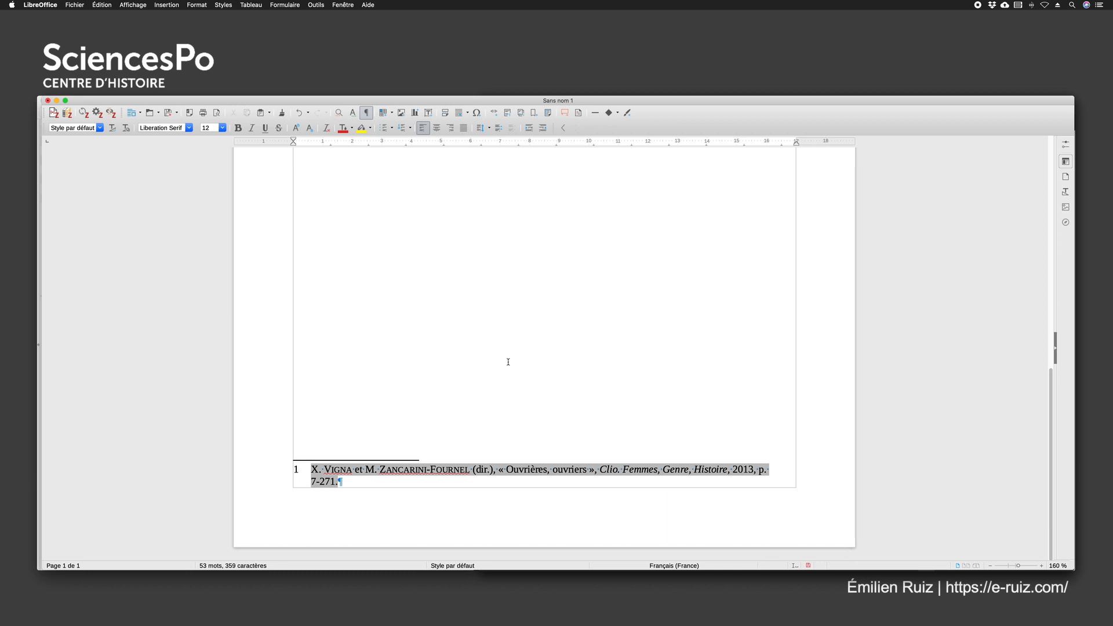
{"action": "scroll", "coordinate": [508, 363], "scroll_direction": "up", "scroll_amount": 10}
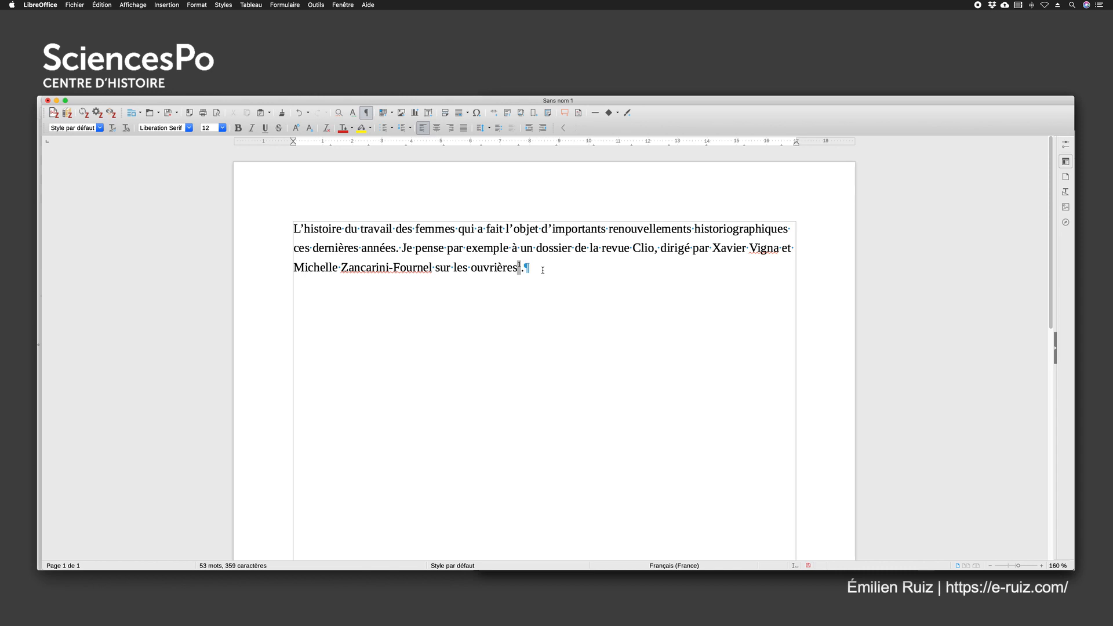
Cut the paragraph's text from "L'histoire du travail" up to the footnote mark after "ouvrières"
{"action": "left_click", "coordinate": [52, 256]}
{"action": "left_click", "coordinate": [542, 269]}
{"action": "left_click_drag", "start_coordinate": [295, 230], "coordinate": [518, 268]}
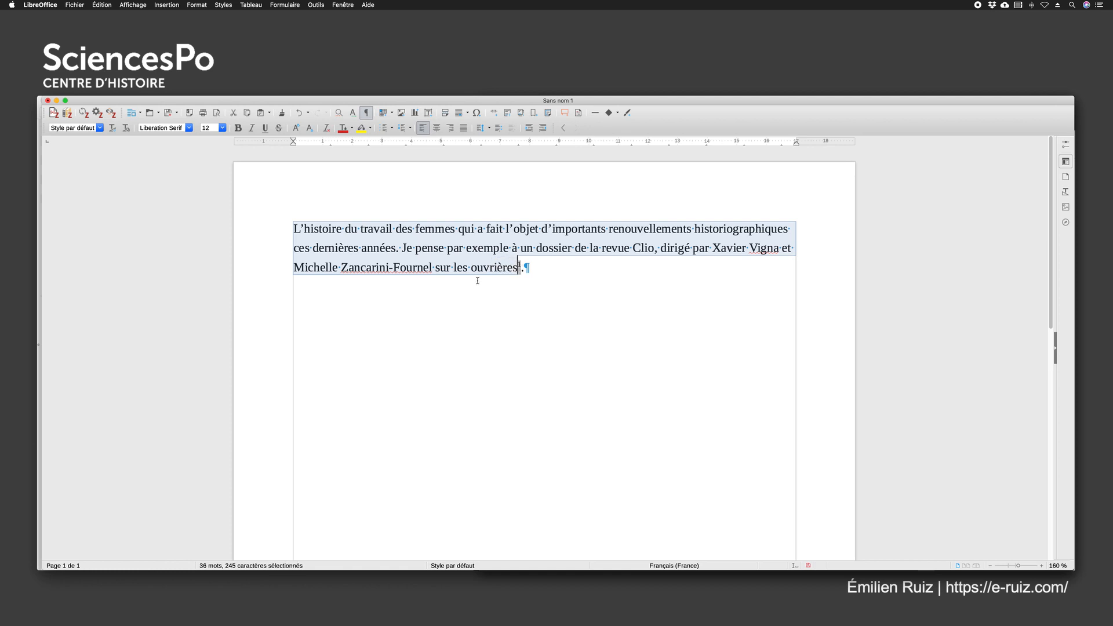
{"action": "key", "text": "super+x"}
{"action": "scroll", "coordinate": [364, 263], "scroll_direction": "down", "scroll_amount": 10}
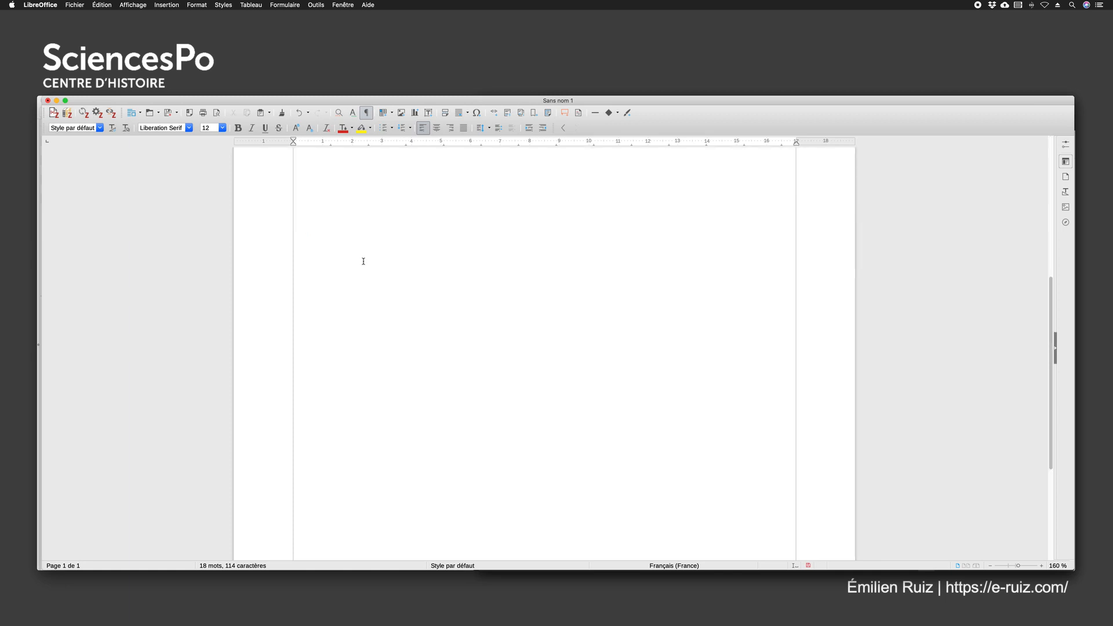
{"action": "scroll", "coordinate": [364, 261], "scroll_direction": "up", "scroll_amount": 10}
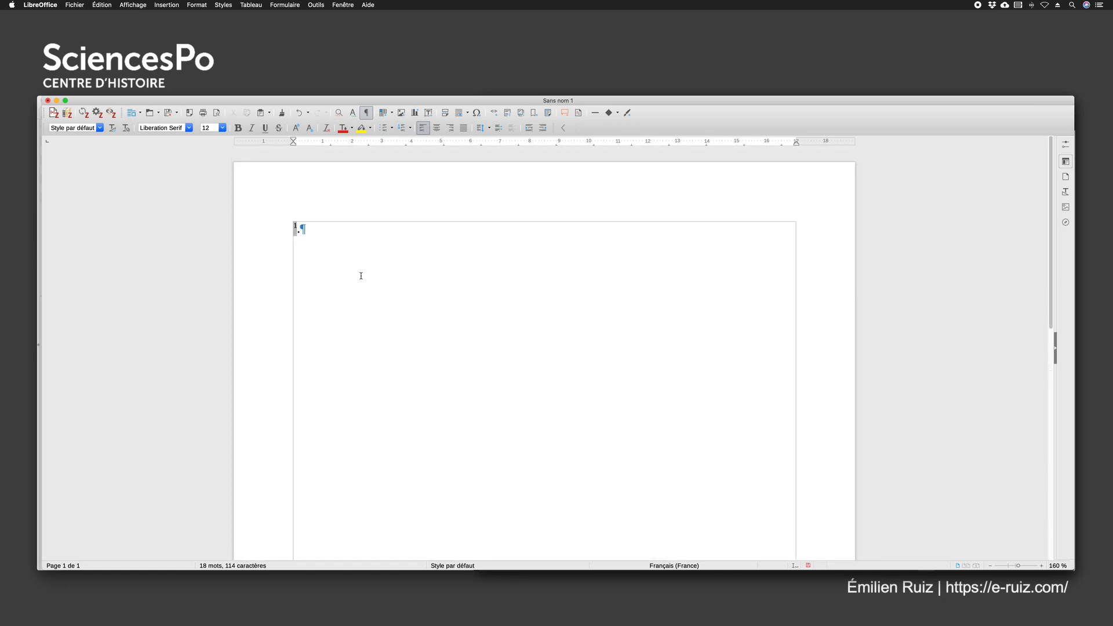
Delete the leftover footnote mark and full stop, and write "Faire une petite remarque historiographique" instead
{"action": "key", "text": "Delete"}
{"action": "type", "text": "Faire une "}
{"action": "type", "text": "petit"}
{"action": "type", "text": "e remarque histo"}
{"action": "type", "text": "riograpjique"}
{"action": "key", "text": "BackSpace"}
{"action": "key", "text": "BackSpace"}
{"action": "key", "text": "BackSpace"}
{"action": "key", "text": "BackSpace"}
{"action": "key", "text": "BackSpace"}
{"action": "type", "text": "h"}
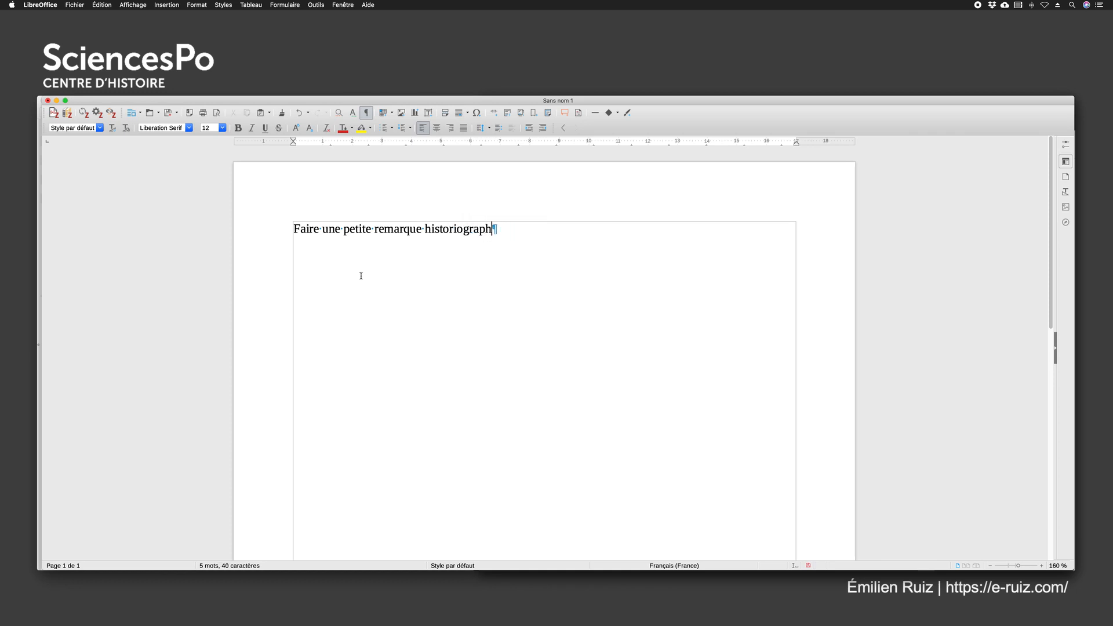
{"action": "type", "text": "ique"}
Start a Zotero citation after the sentence, search for the second editor's surname and pick the 2013 reference "Ouvrières, ouvriers" from Clio
{"action": "left_click", "coordinate": [53, 112]}
{"action": "type", "text": "zancarini-fournel"}
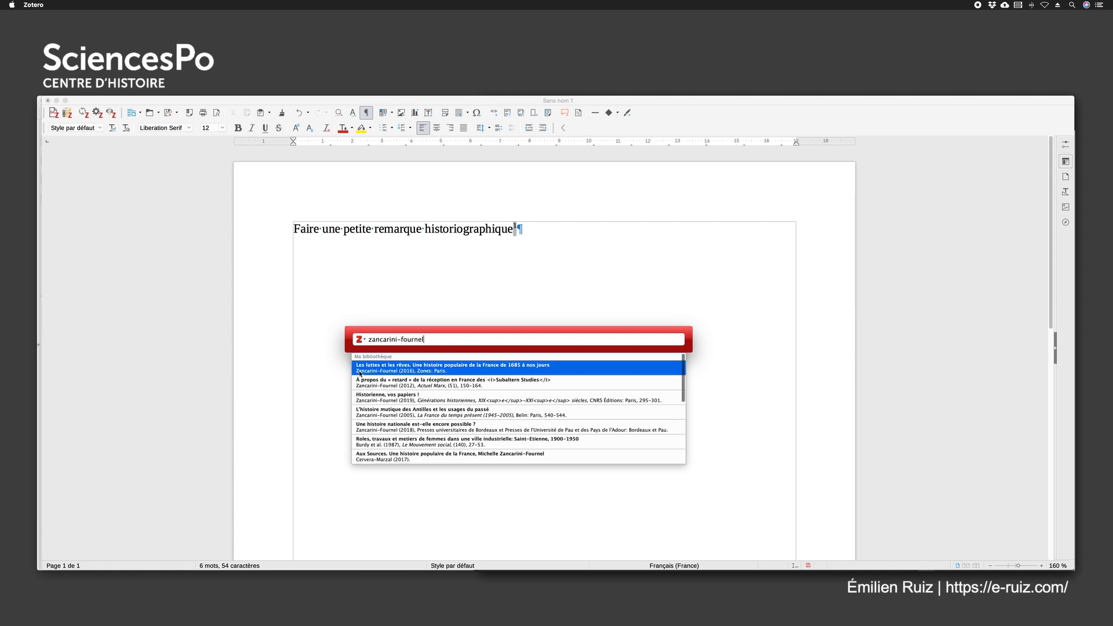
{"action": "scroll", "coordinate": [384, 411], "scroll_direction": "down", "scroll_amount": 10}
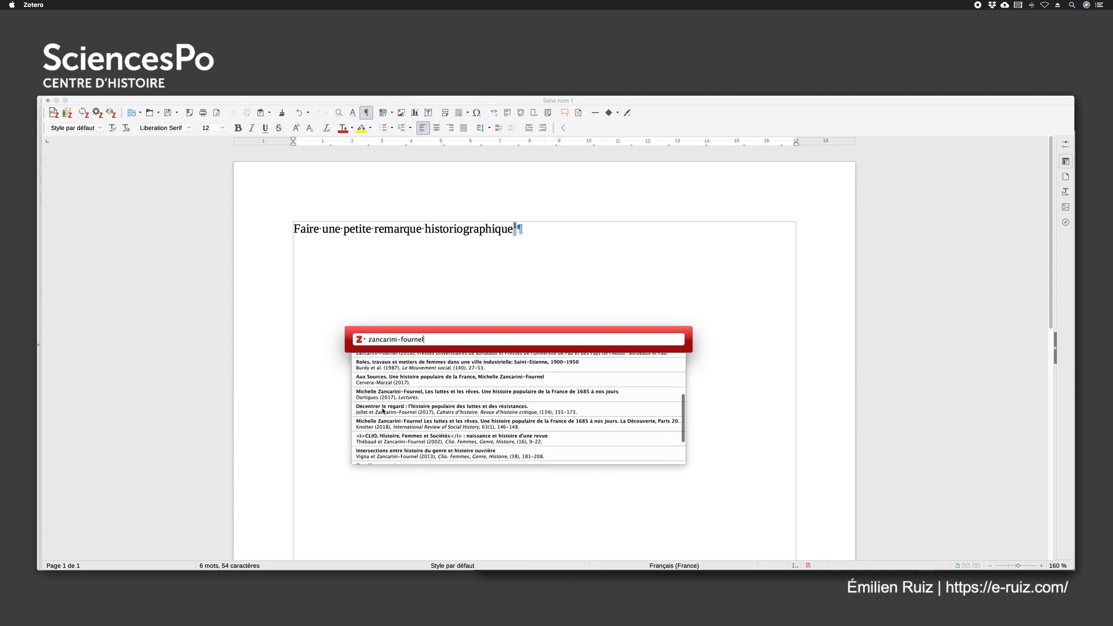
{"action": "scroll", "coordinate": [375, 408], "scroll_direction": "down", "scroll_amount": 2}
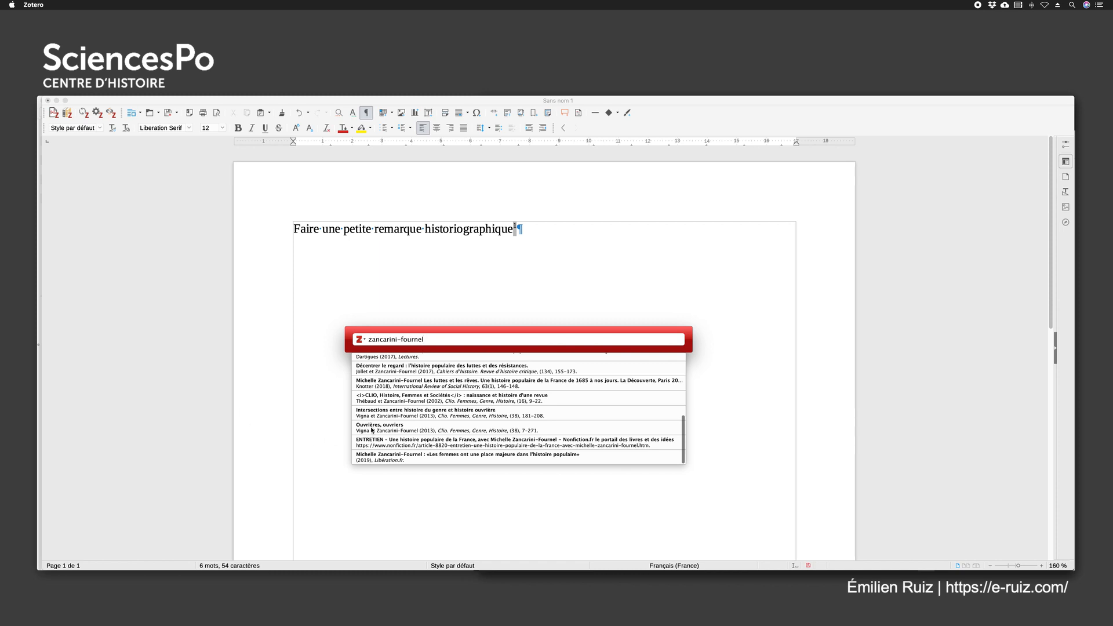
{"action": "left_click", "coordinate": [372, 429]}
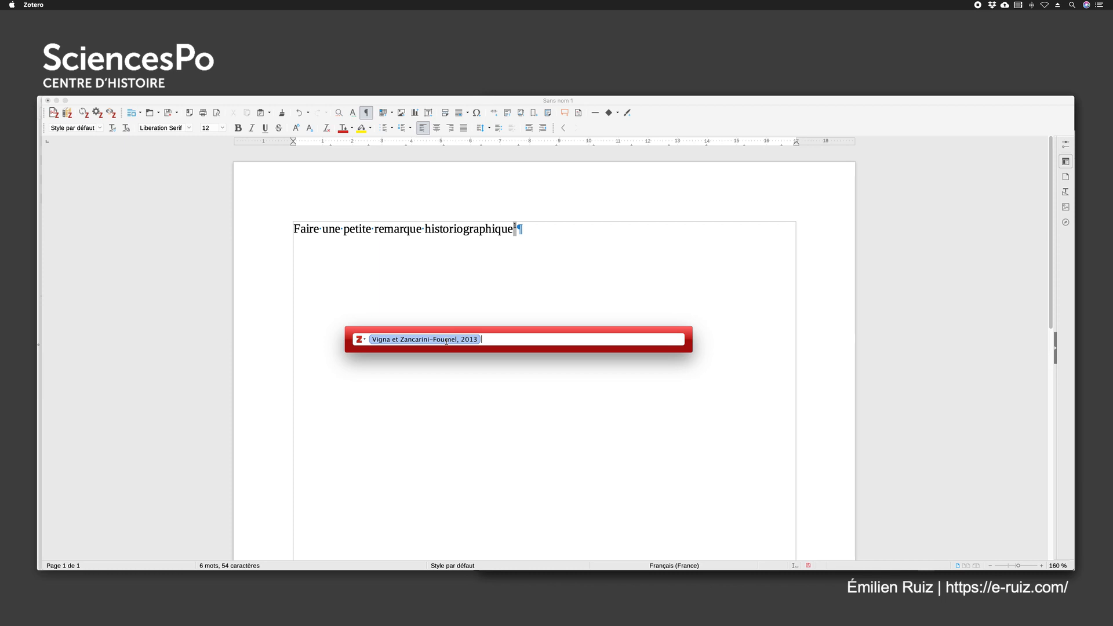
Open the details of the cited reference and paste the cut paragraph as its prefix
{"action": "left_click", "coordinate": [446, 341]}
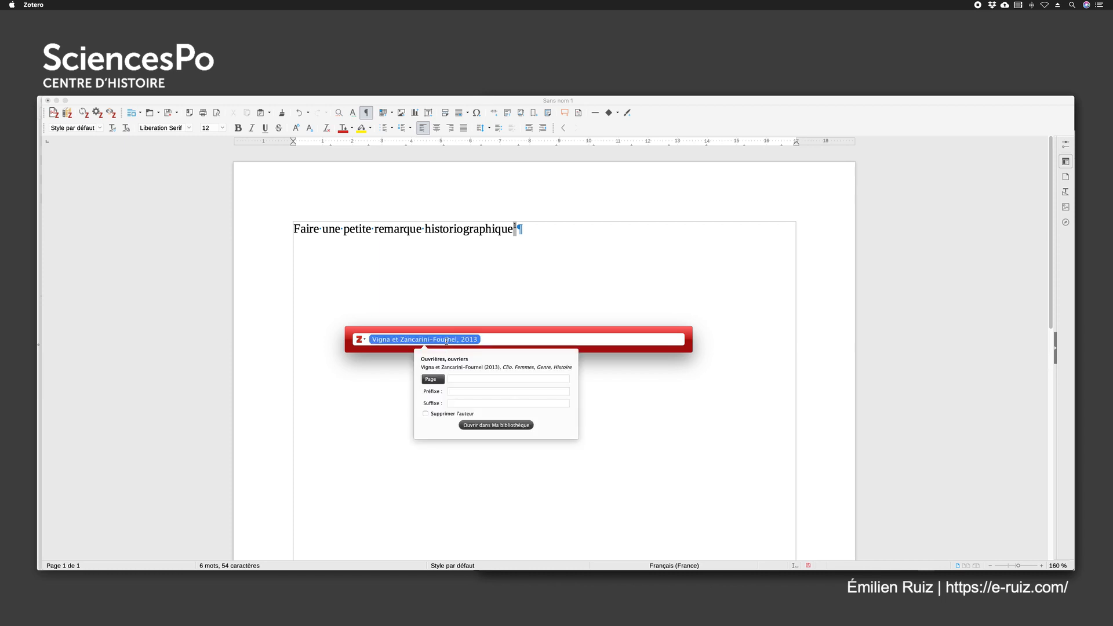
{"action": "left_click", "coordinate": [458, 378]}
{"action": "left_click", "coordinate": [455, 391]}
{"action": "key", "text": "super+v"}
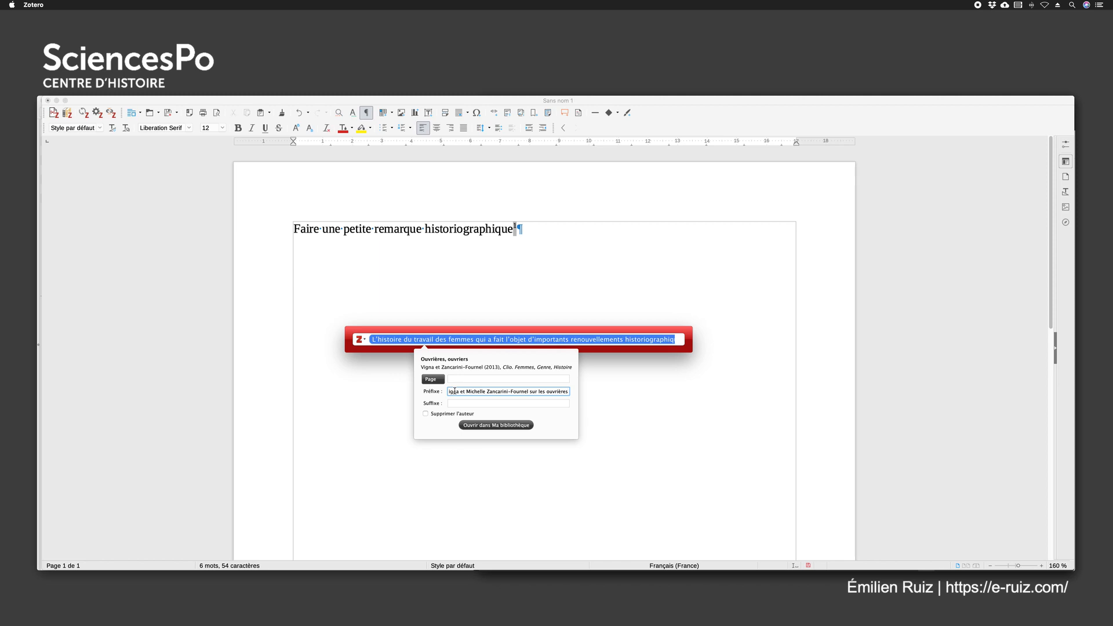
Replace the pasted prefix's second sentence with "Voir, en particulier :" and insert the citation as a footnote
{"action": "scroll", "coordinate": [523, 392], "scroll_direction": "left", "scroll_amount": 6}
{"action": "scroll", "coordinate": [520, 392], "scroll_direction": "left", "scroll_amount": 5}
{"action": "scroll", "coordinate": [518, 392], "scroll_direction": "right", "scroll_amount": 6}
{"action": "scroll", "coordinate": [518, 392], "scroll_direction": "right", "scroll_amount": 5}
{"action": "scroll", "coordinate": [515, 392], "scroll_direction": "right", "scroll_amount": 3}
{"action": "left_click_drag", "start_coordinate": [517, 392], "coordinate": [686, 393]}
{"action": "type", "text": "Voir, en partiu"}
{"action": "key", "text": "BackSpace"}
{"action": "type", "text": "culier :"}
{"action": "key", "text": "Return"}
{"action": "key", "text": "Return"}
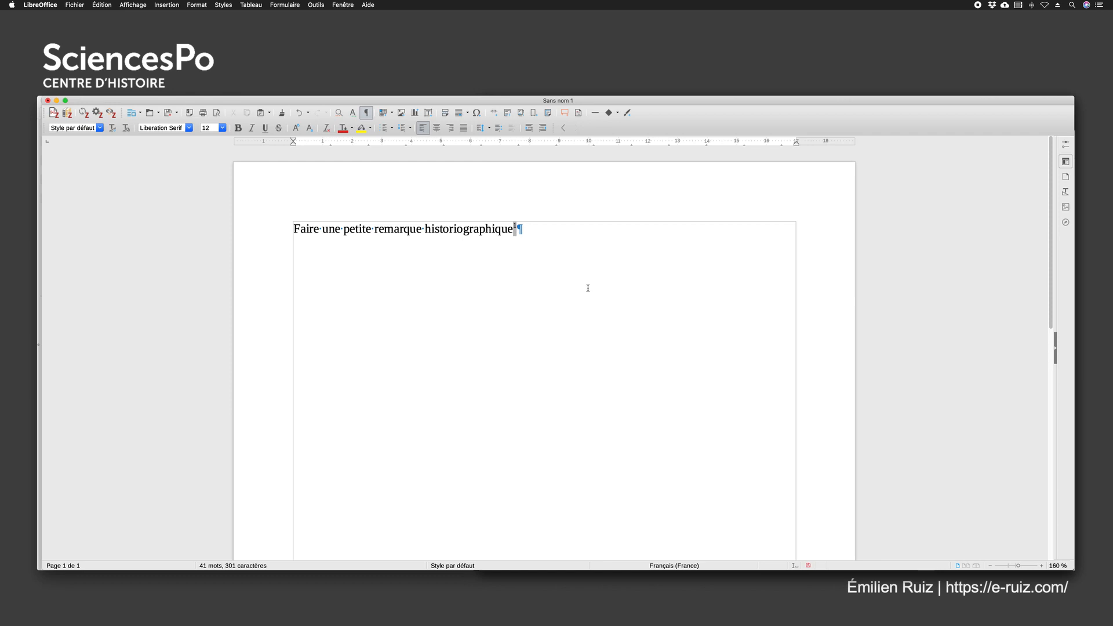
Check the prefixed footnote and add "ceci est une « citation »" after its mark in the body text
{"action": "left_click", "coordinate": [506, 243]}
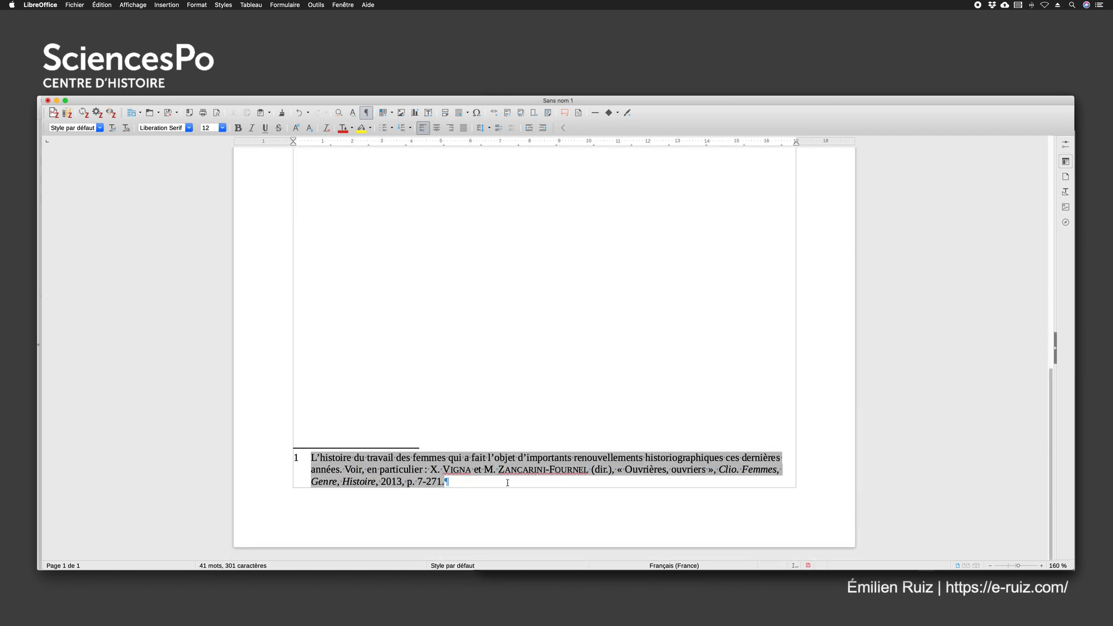
{"action": "left_click", "coordinate": [478, 486]}
{"action": "scroll", "coordinate": [465, 409], "scroll_direction": "up", "scroll_amount": 15}
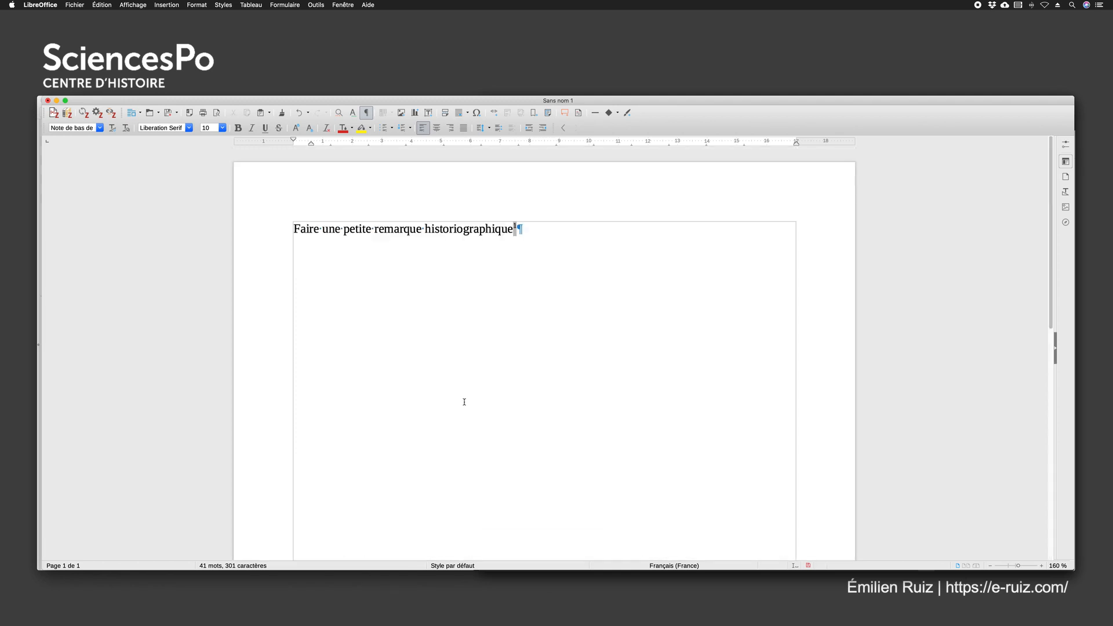
{"action": "left_click", "coordinate": [525, 230]}
{"action": "type", "text": "ceci est"}
{"action": "type", "text": " une citatio"}
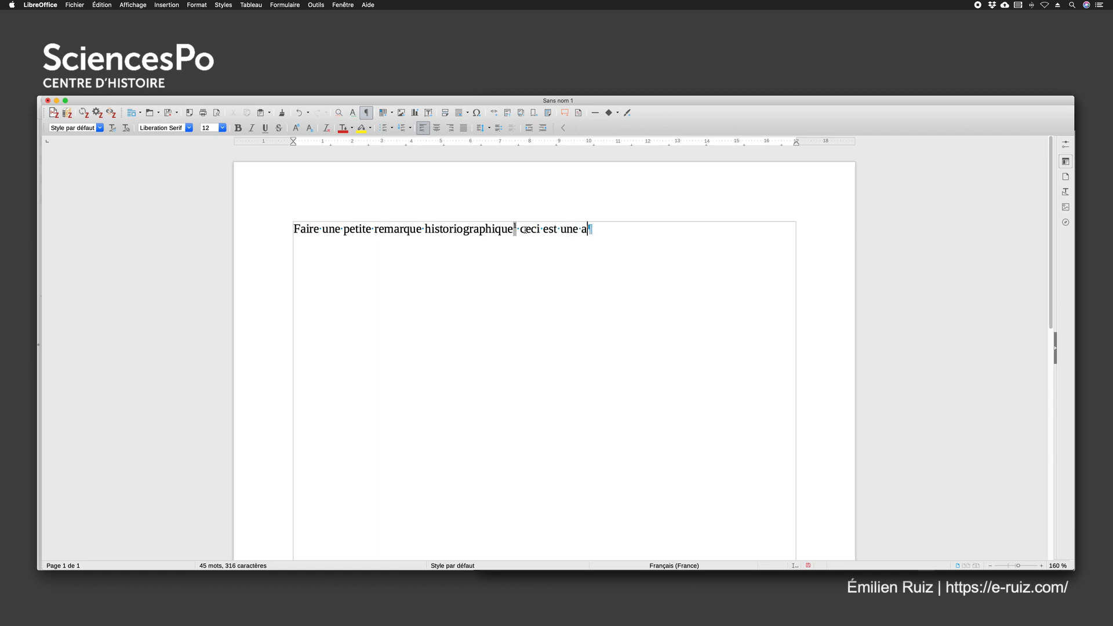
{"action": "type", "text": "n »"}
{"action": "left_click", "coordinate": [582, 230]}
{"action": "type", "text": "«"}
{"action": "left_click", "coordinate": [654, 229]}
Search Zotero for "classes populaires" and insert the 2018 reference "L'engagement des femmes des classes populaires en France depuis 1945" as a footnote
{"action": "left_click", "coordinate": [53, 112]}
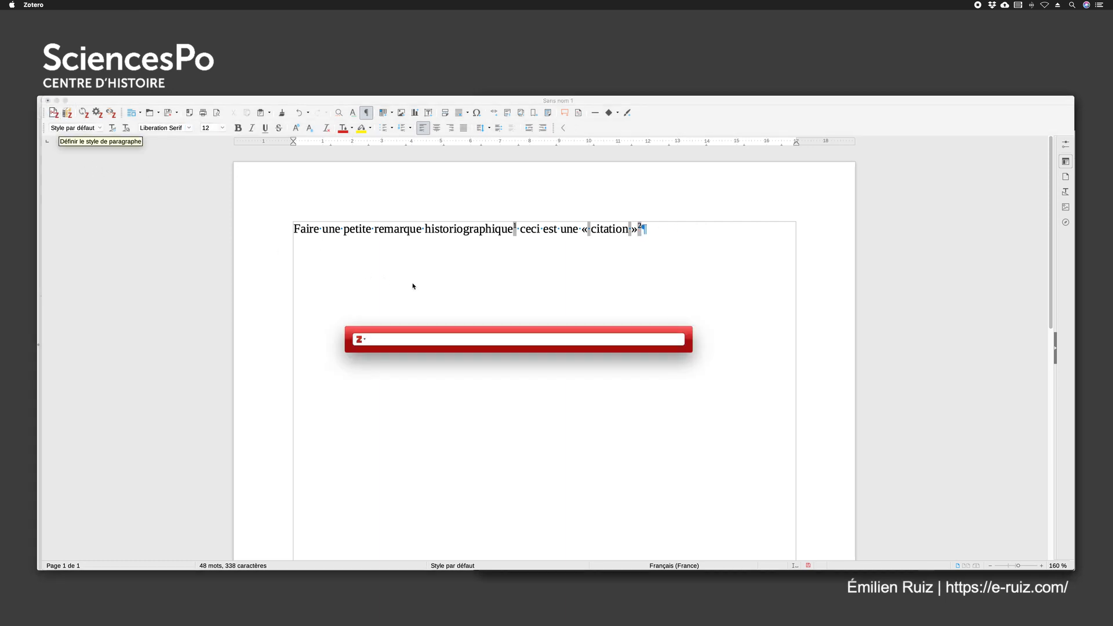
{"action": "type", "text": "classes populaires"}
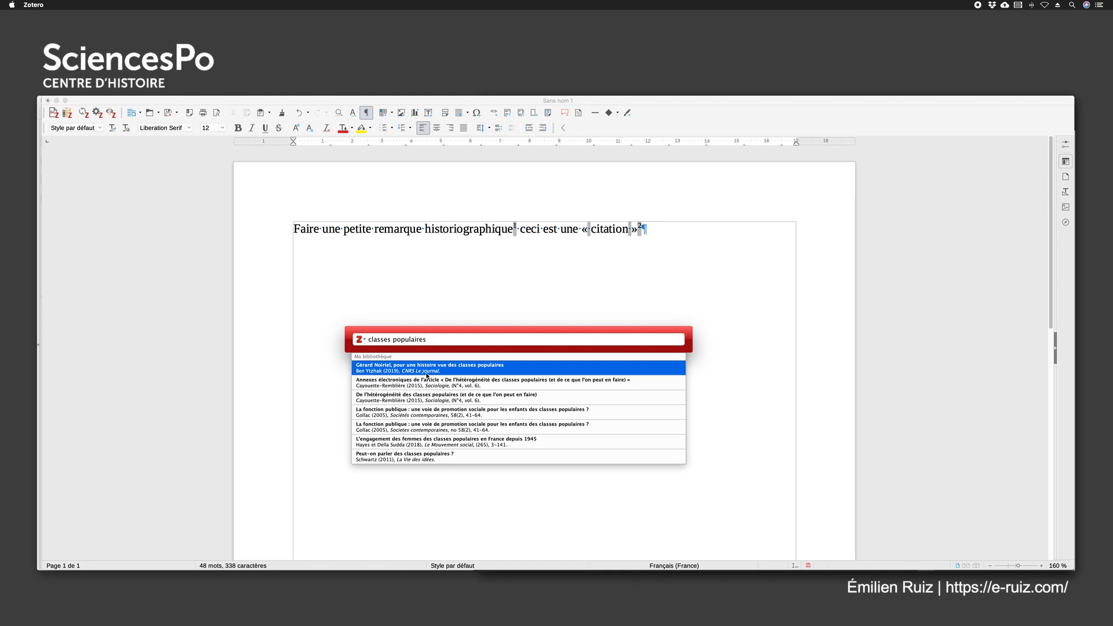
{"action": "left_click", "coordinate": [372, 445]}
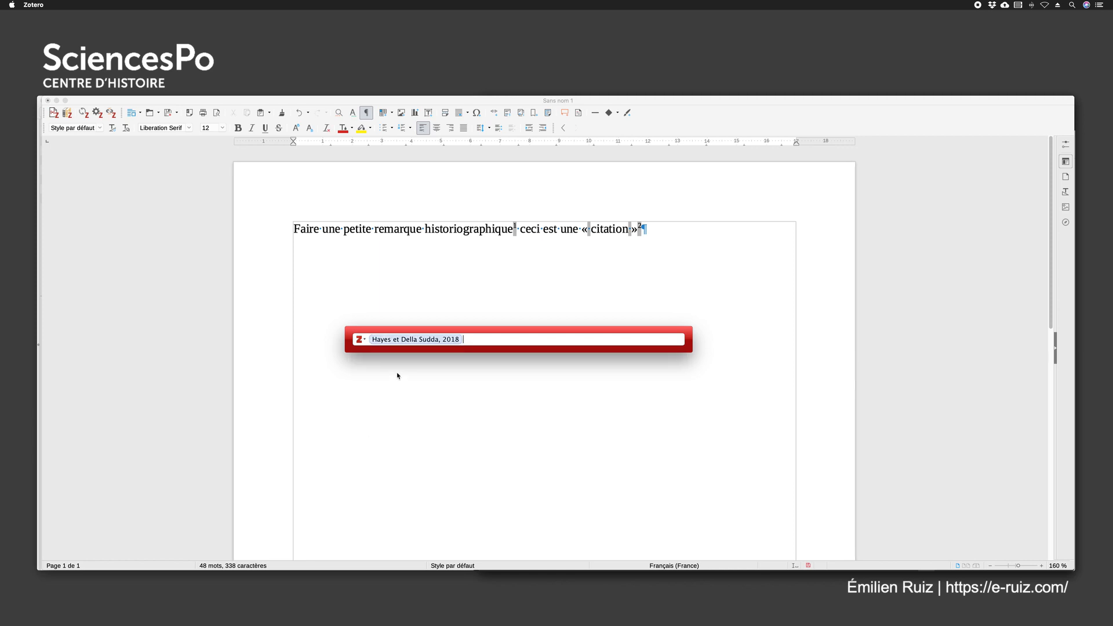
{"action": "key", "text": "Return"}
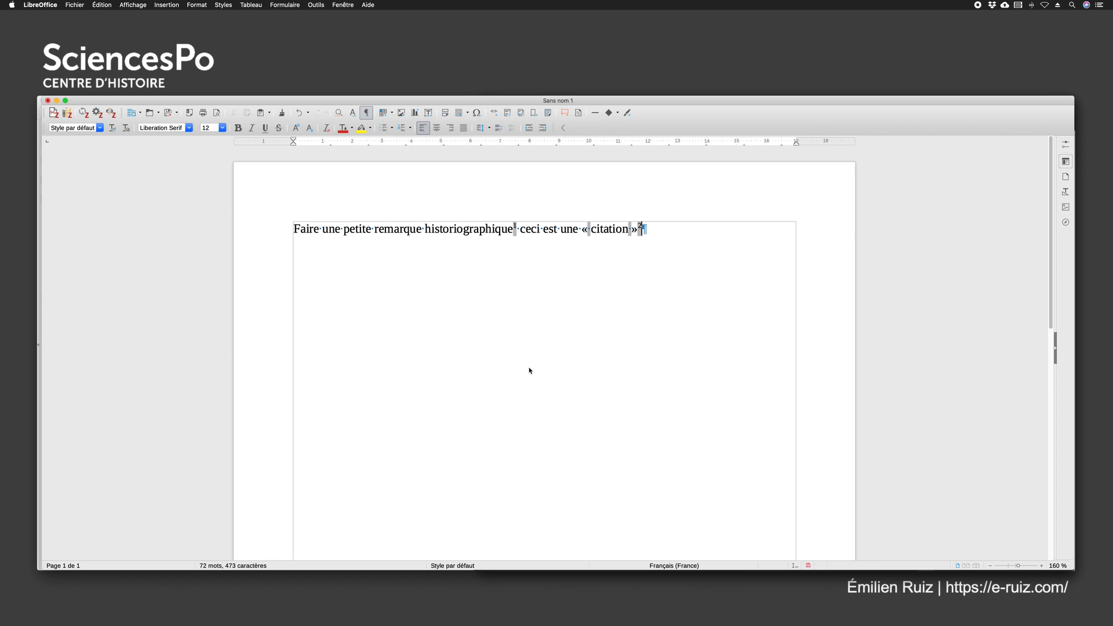
Check the new footnote and add "quelques paragraphes plus loin" after the second footnote mark in the body text
{"action": "scroll", "coordinate": [530, 370], "scroll_direction": "down", "scroll_amount": 10}
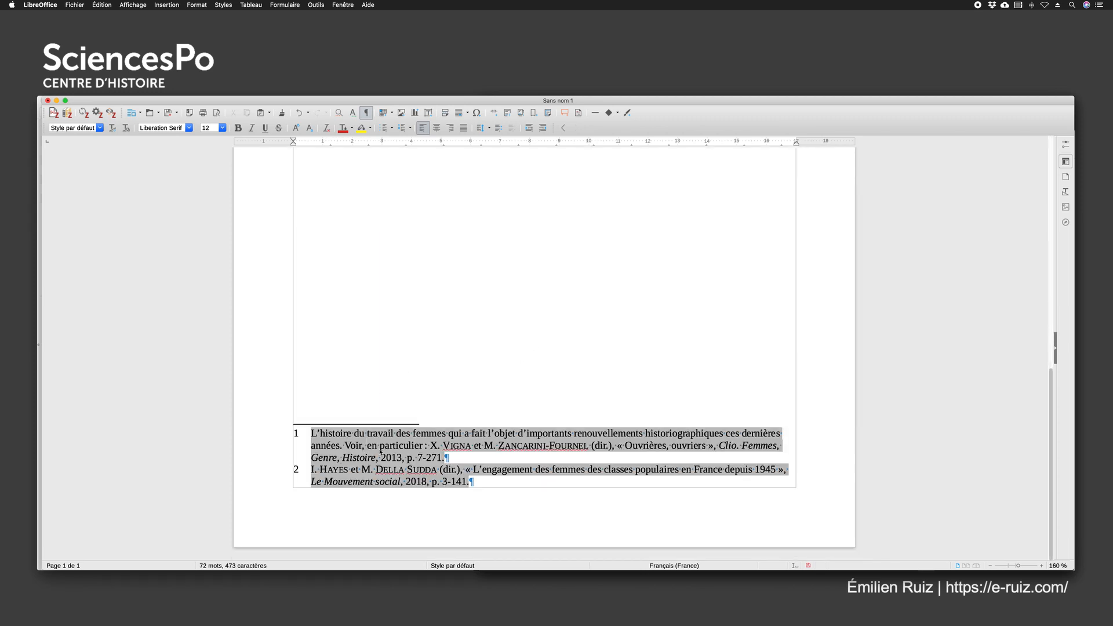
{"action": "scroll", "coordinate": [475, 389], "scroll_direction": "up", "scroll_amount": 10}
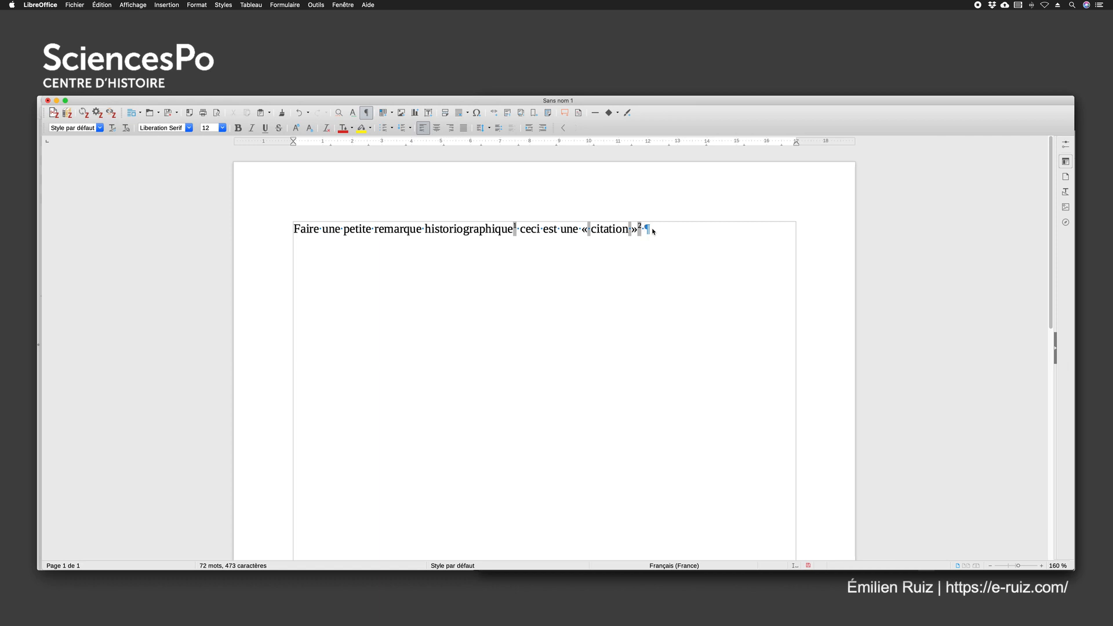
{"action": "type", "text": "quelques paragraphes plus loin"}
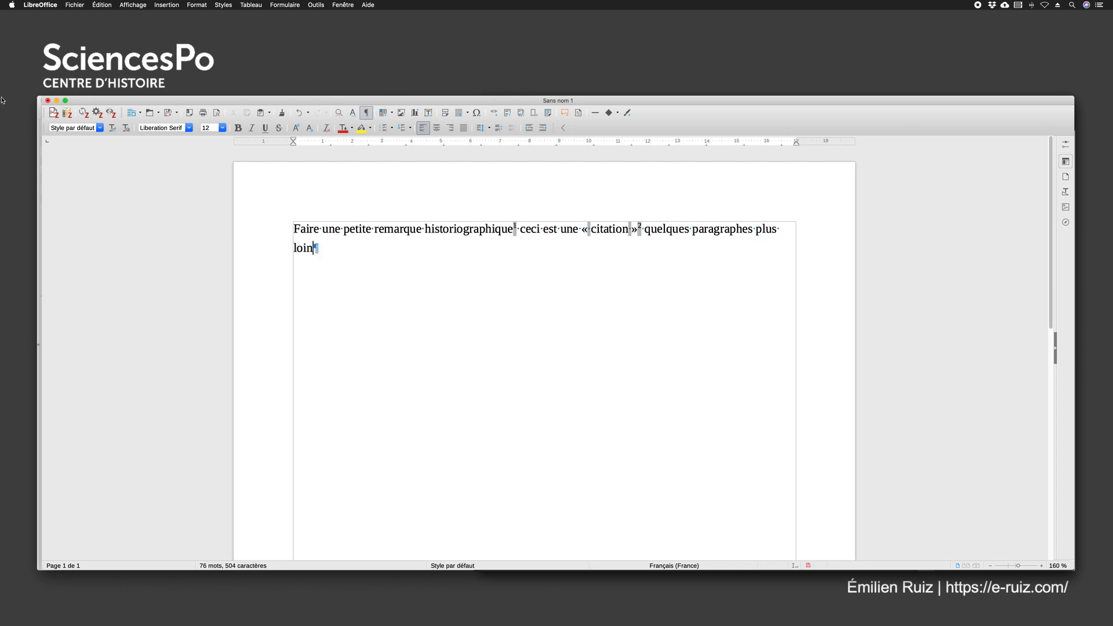
Search Zotero for the 2018 editors' surnames and insert "L'engagement des femmes des classes populaires en France depuis 1945" again, citing page 60
{"action": "left_click", "coordinate": [54, 113]}
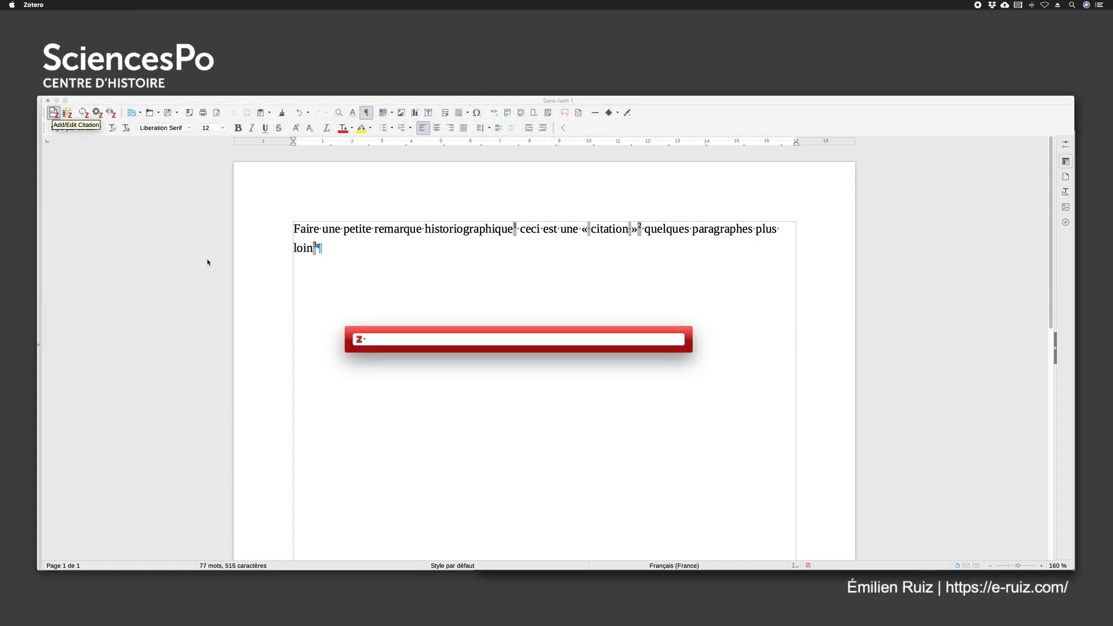
{"action": "type", "text": "hayes della"}
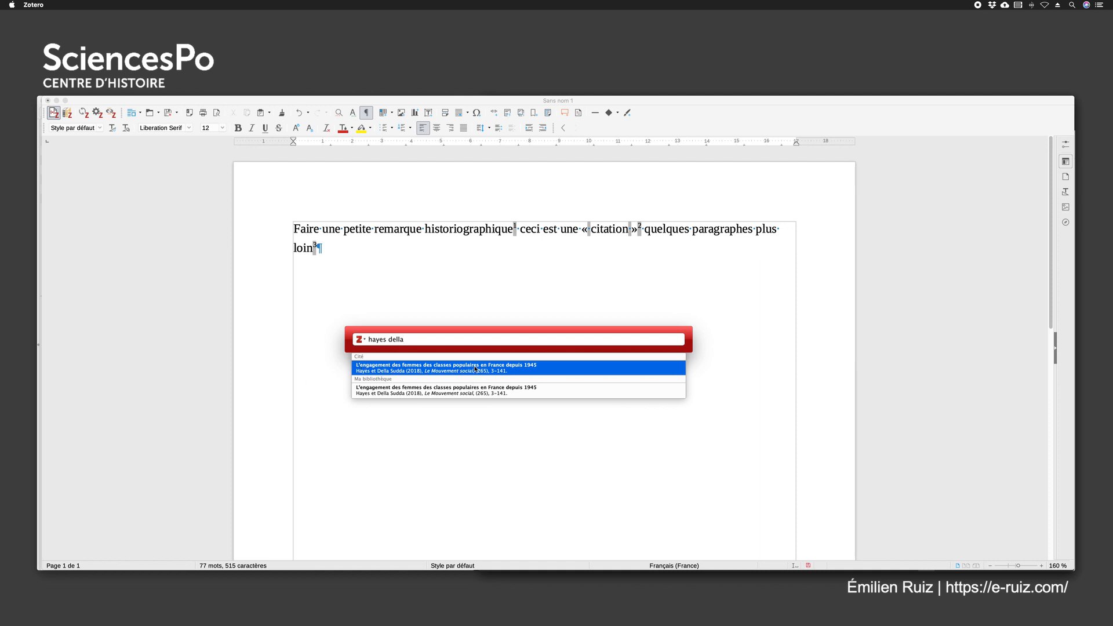
{"action": "left_click", "coordinate": [373, 369]}
{"action": "left_click", "coordinate": [411, 341]}
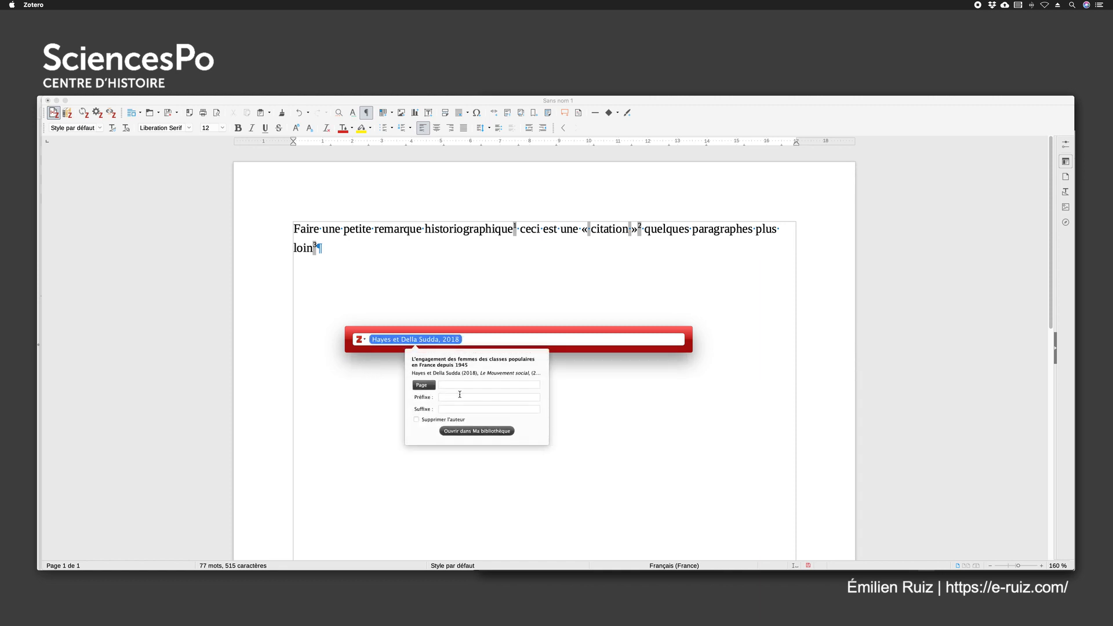
{"action": "left_click", "coordinate": [449, 396]}
{"action": "type", "text": "60"}
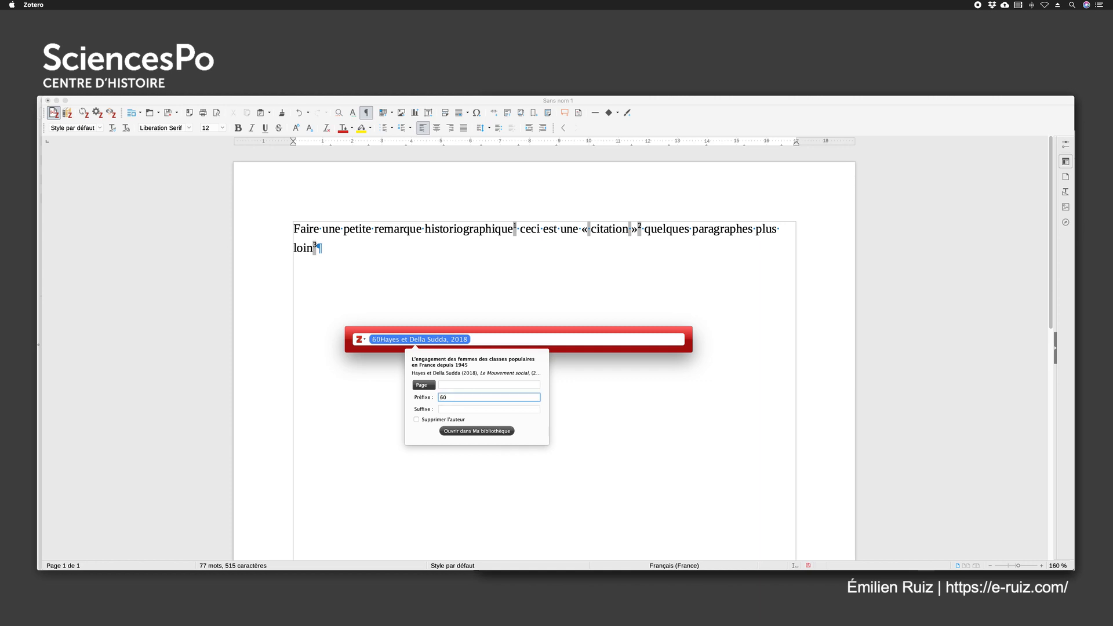
{"action": "key", "text": "BackSpace"}
{"action": "key", "text": "BackSpace"}
{"action": "left_click", "coordinate": [453, 384]}
{"action": "type", "text": "60"}
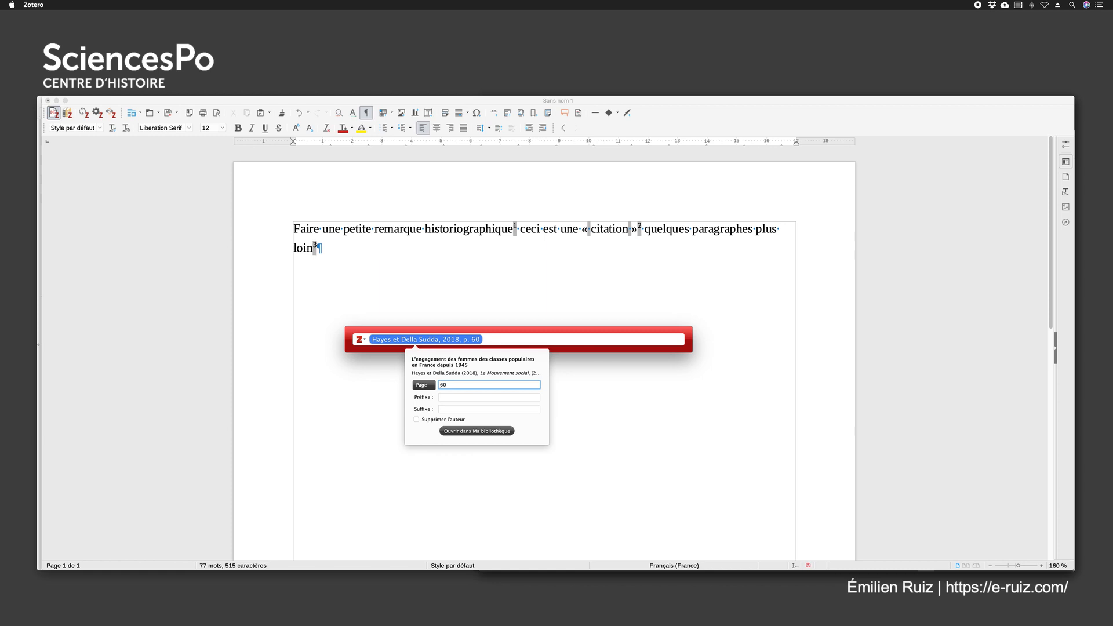
{"action": "key", "text": "Return"}
{"action": "key", "text": "Return"}
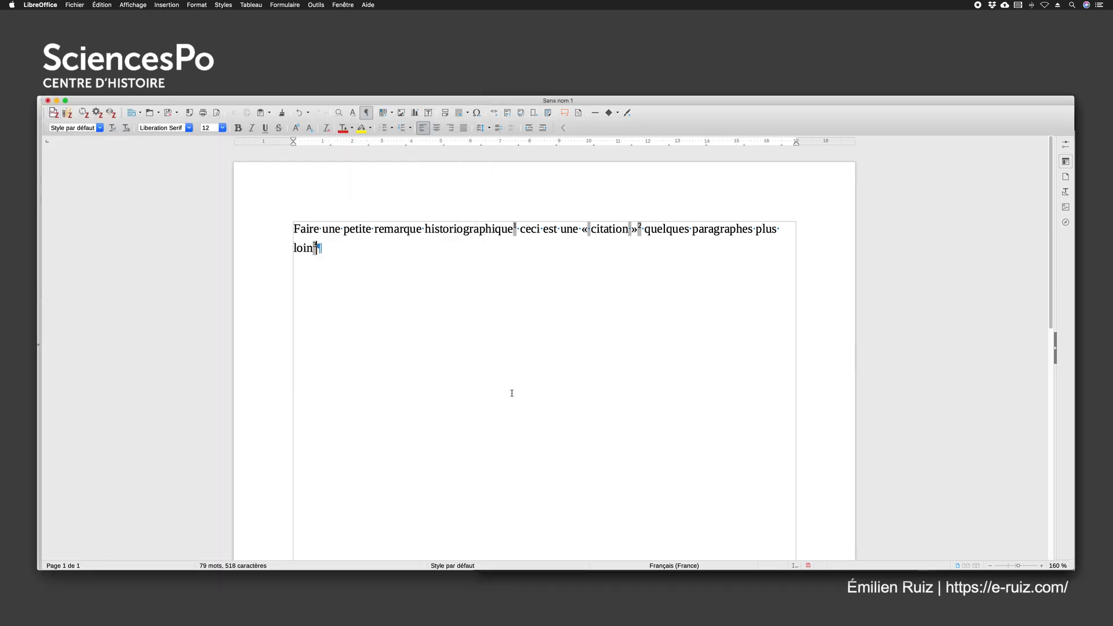
Check the repeated reference's footnote and add "ceci est une autre citation" after the third footnote mark in the body text
{"action": "scroll", "coordinate": [511, 393], "scroll_direction": "down", "scroll_amount": 10}
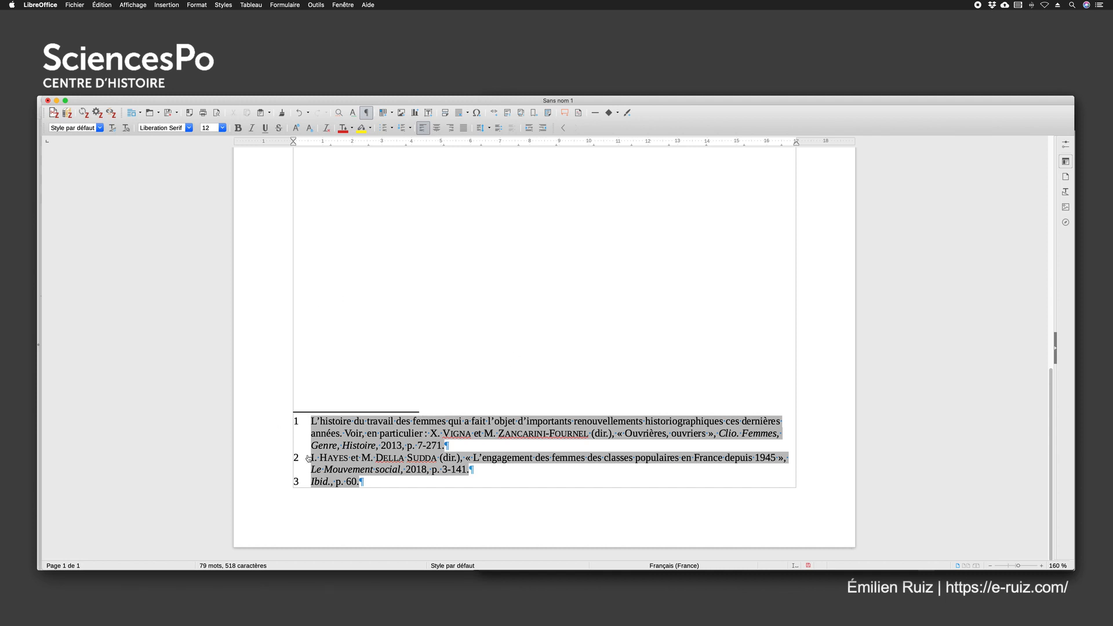
{"action": "left_click", "coordinate": [372, 481]}
{"action": "scroll", "coordinate": [481, 273], "scroll_direction": "up", "scroll_amount": 10}
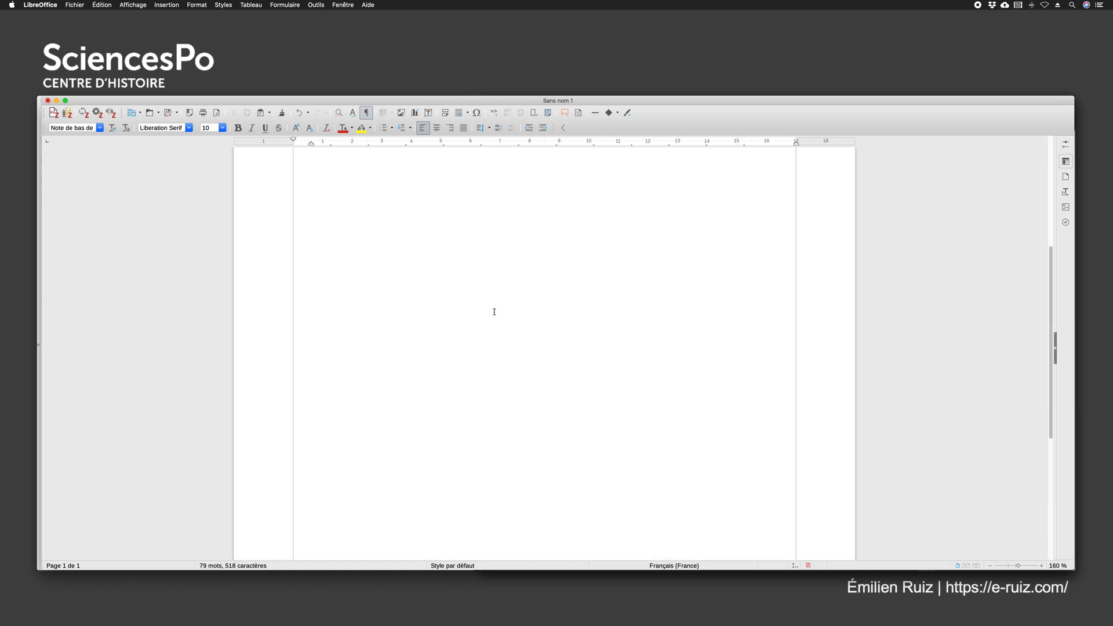
{"action": "scroll", "coordinate": [497, 312], "scroll_direction": "up", "scroll_amount": 3}
{"action": "left_click", "coordinate": [357, 252]}
{"action": "type", "text": "ceci "}
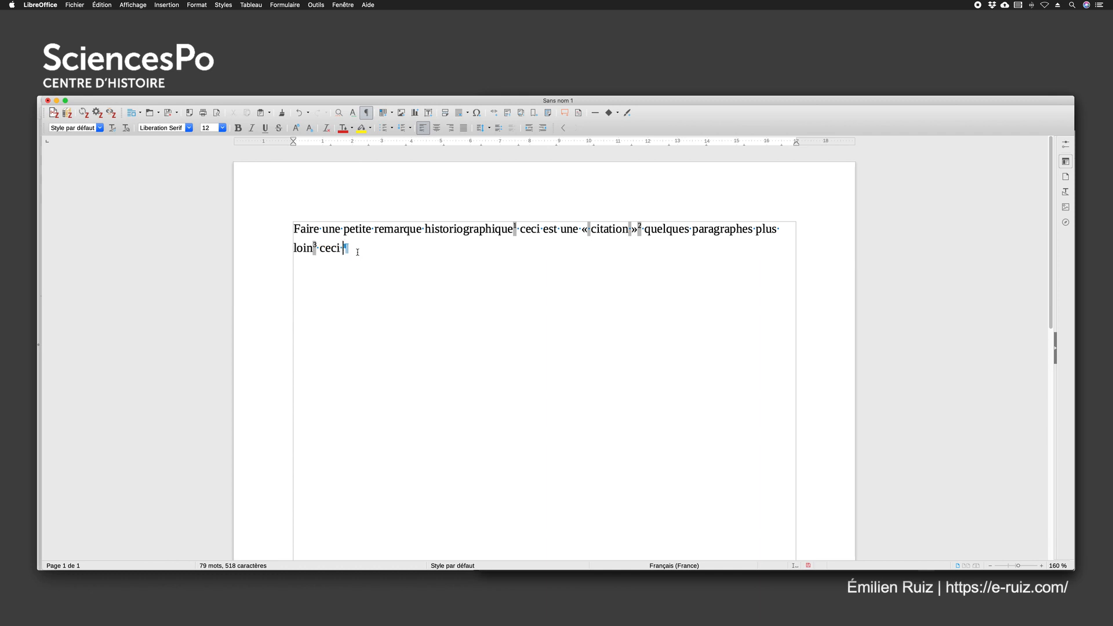
{"action": "type", "text": "est une autre citation"}
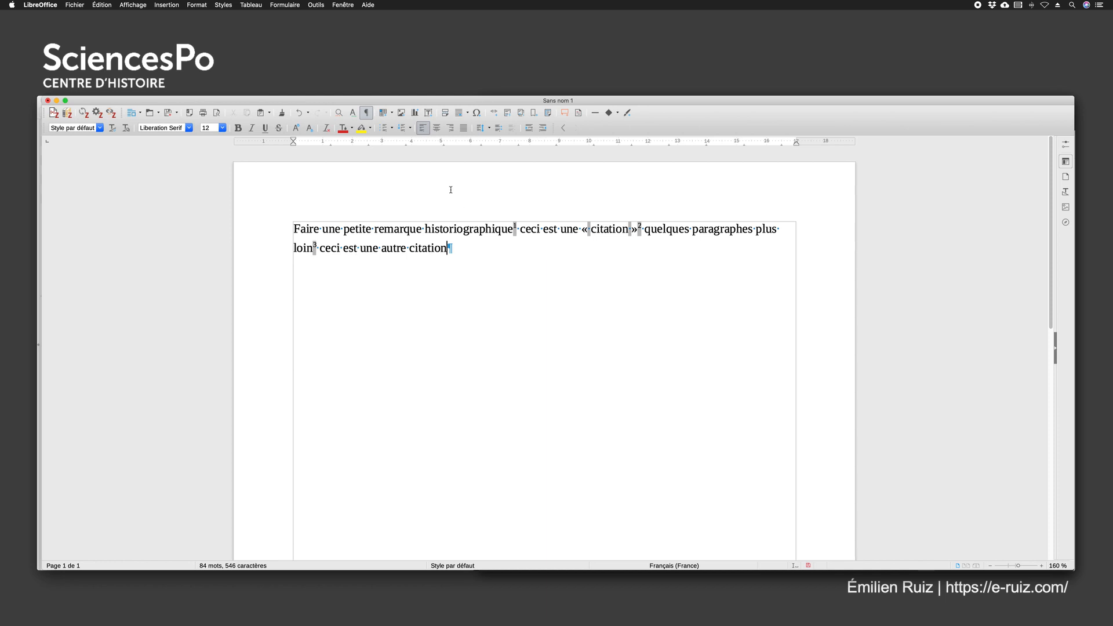
Search Zotero for the first Clio editor's surname and insert the 2013 article "Intersections entre histoire du genre et histoire ouvrière" as a footnote
{"action": "left_click", "coordinate": [54, 113]}
{"action": "type", "text": "vigna"}
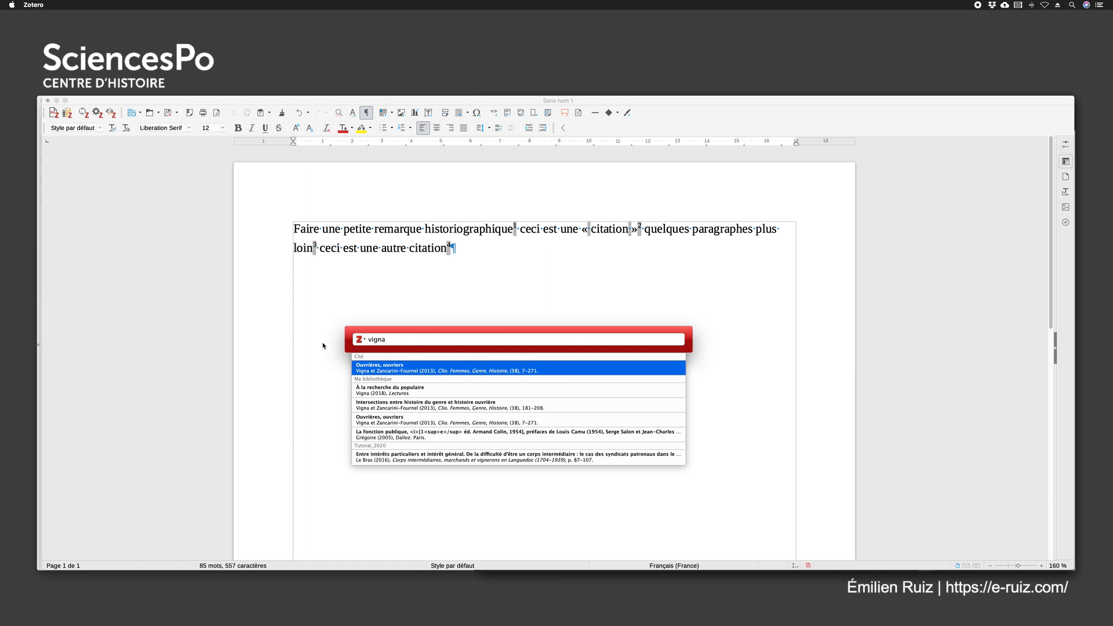
{"action": "left_click", "coordinate": [402, 408]}
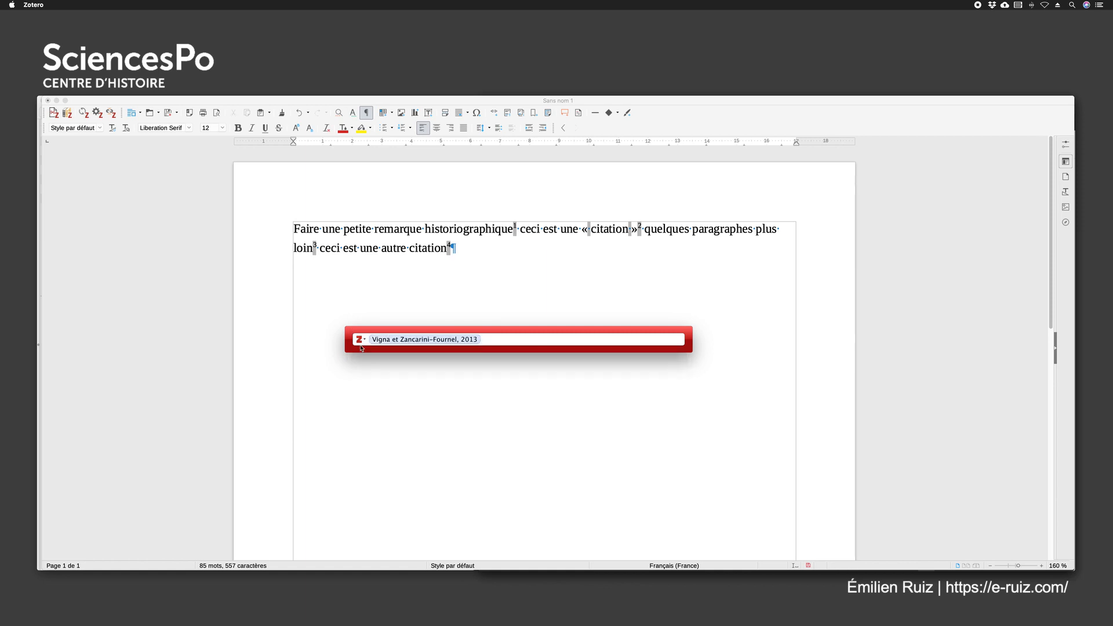
{"action": "key", "text": "Return"}
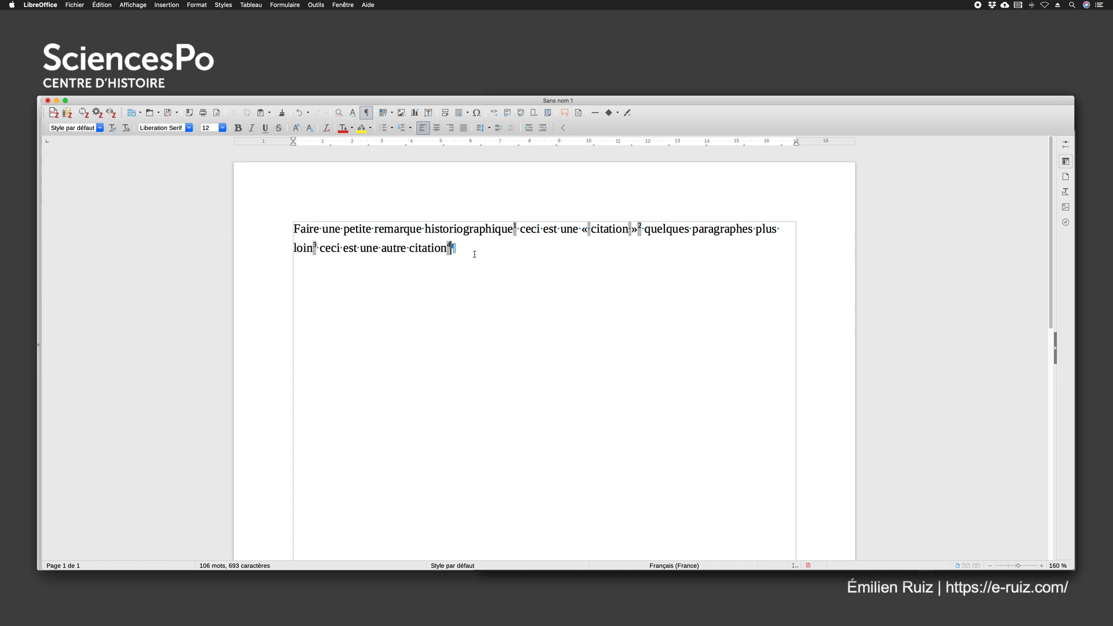
Check the fourth footnote and add "cite de nouveau le dossier sur l'engagement des femmes des classes populaires" after its mark in the body text
{"action": "scroll", "coordinate": [475, 254], "scroll_direction": "down", "scroll_amount": 10}
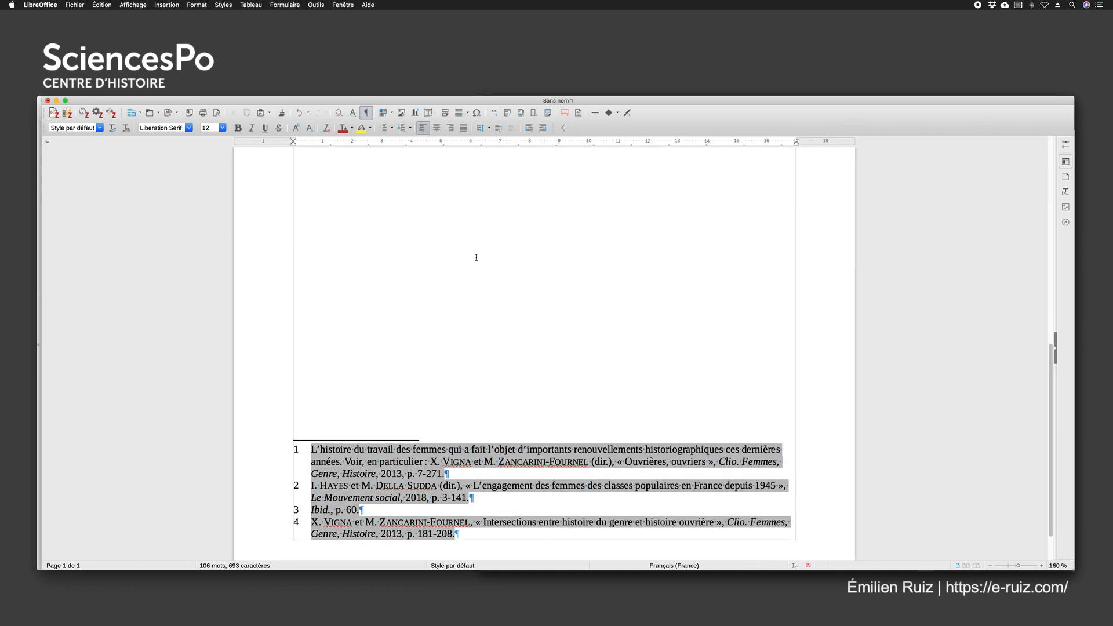
{"action": "scroll", "coordinate": [475, 255], "scroll_direction": "up", "scroll_amount": 10}
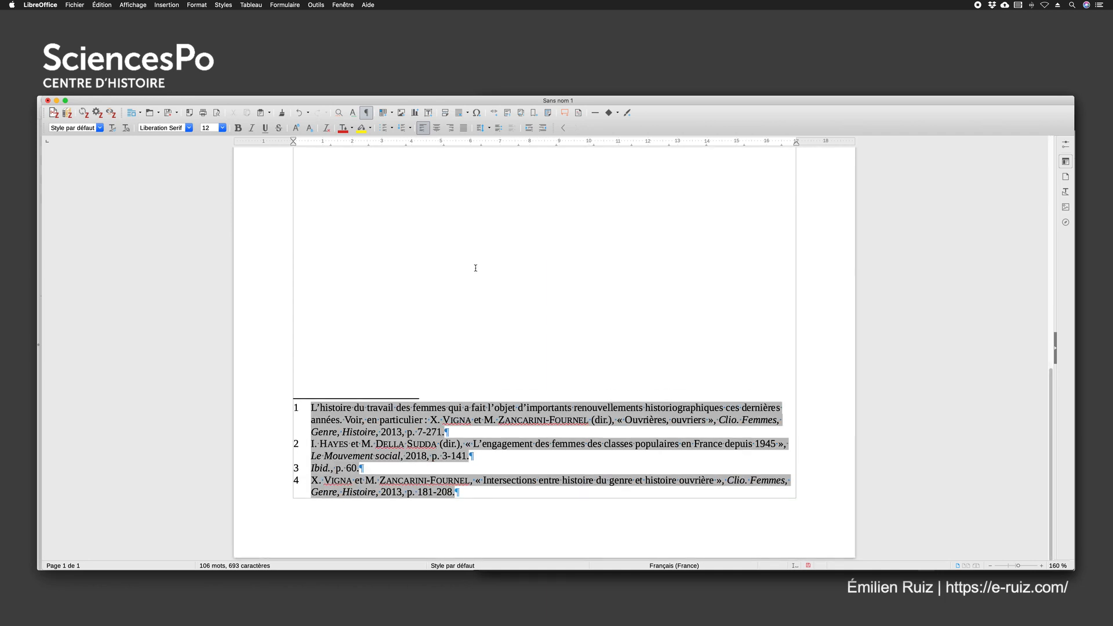
{"action": "type", "text": "cite de n"}
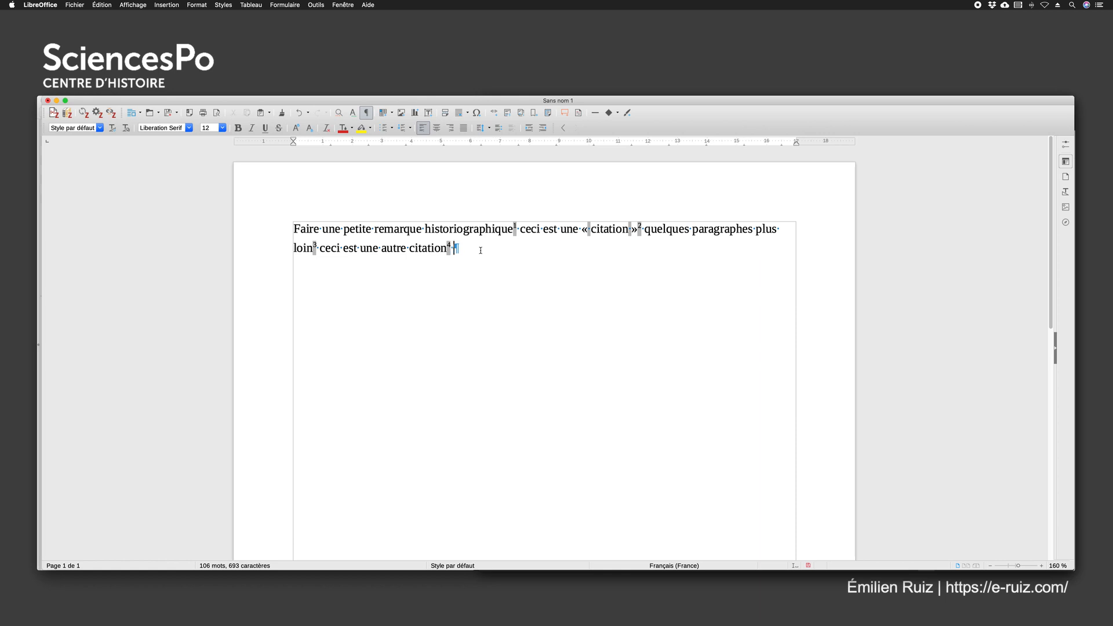
{"action": "type", "text": "ouveau "}
{"action": "type", "text": "\"ou"}
{"action": "key", "text": "BackSpace"}
{"action": "key", "text": "BackSpace"}
{"action": "key", "text": "BackSpace"}
{"action": "key", "text": "BackSpace"}
{"action": "type", "text": "le dossier sur "}
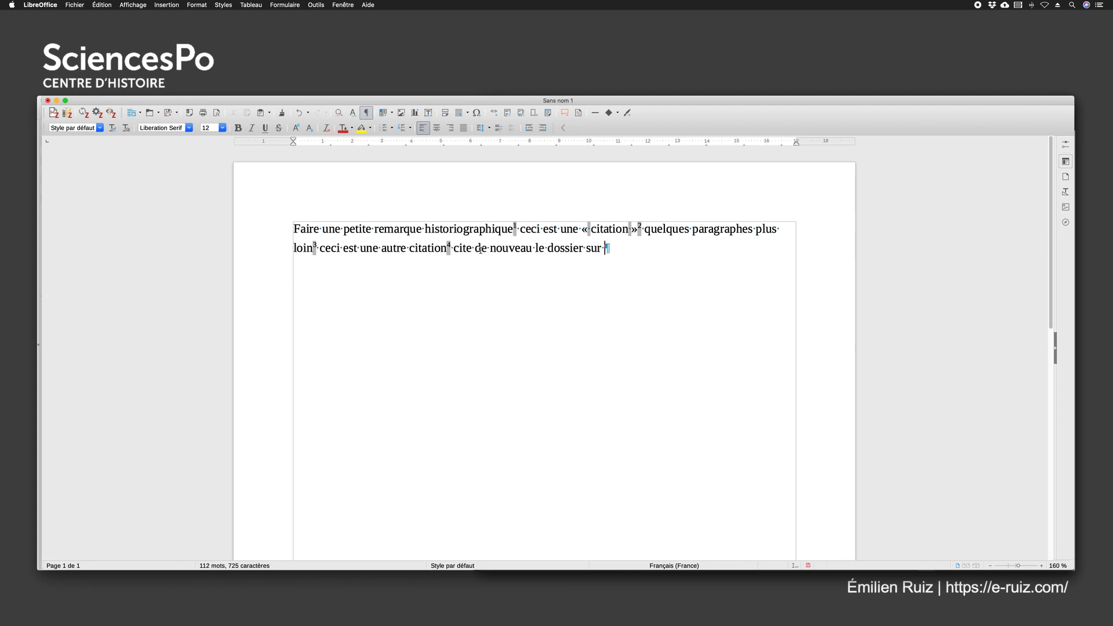
{"action": "type", "text": "l'engagement des"}
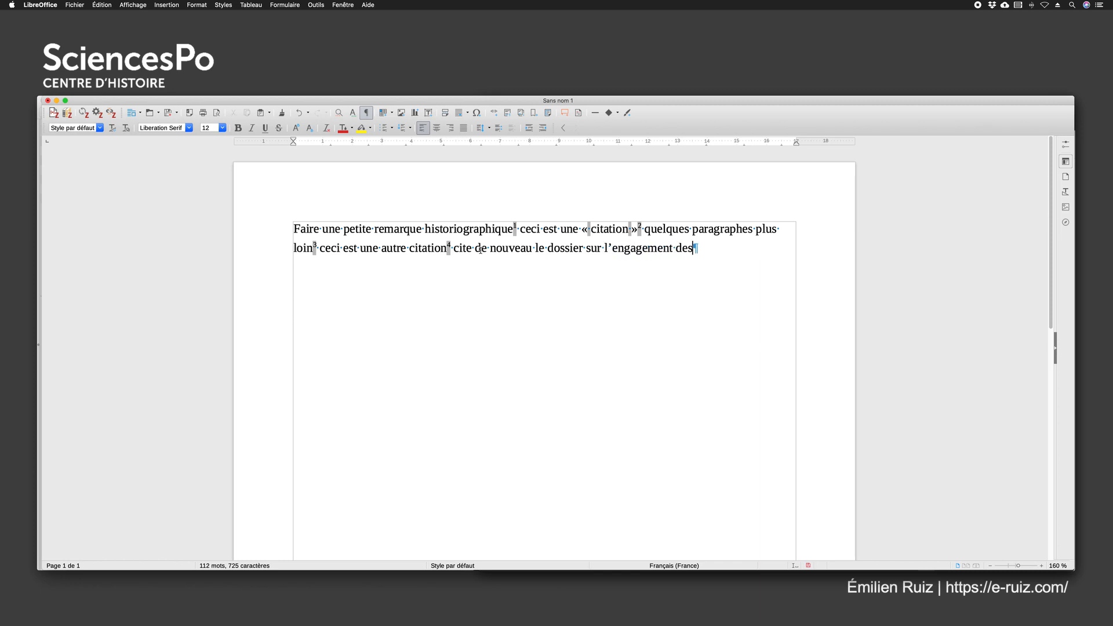
{"action": "type", "text": " femmes des clas"}
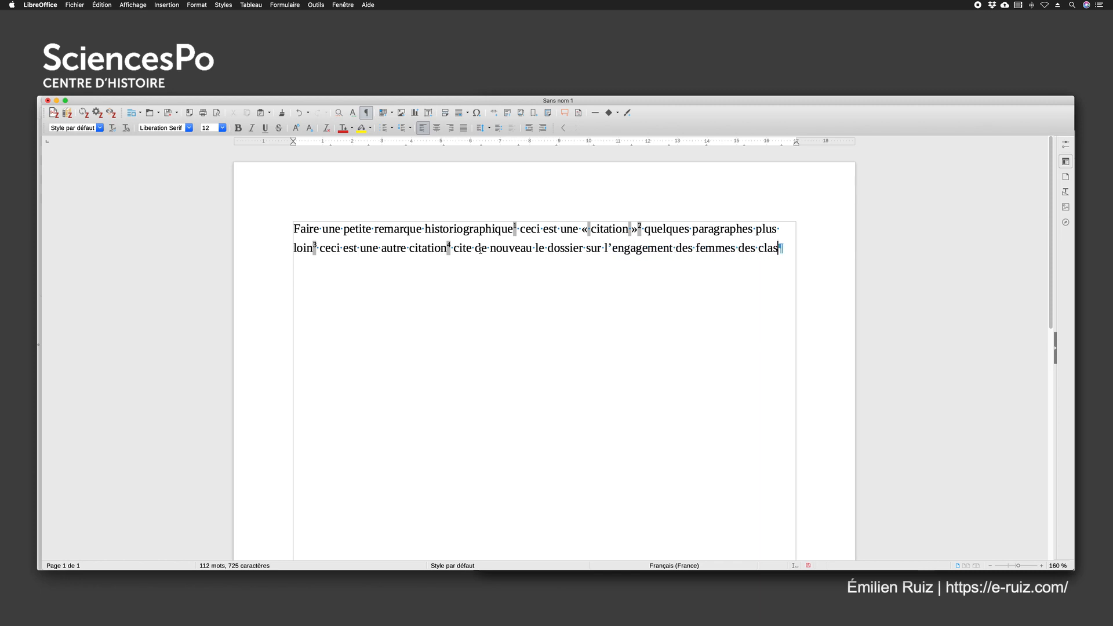
{"action": "type", "text": "ses populaires"}
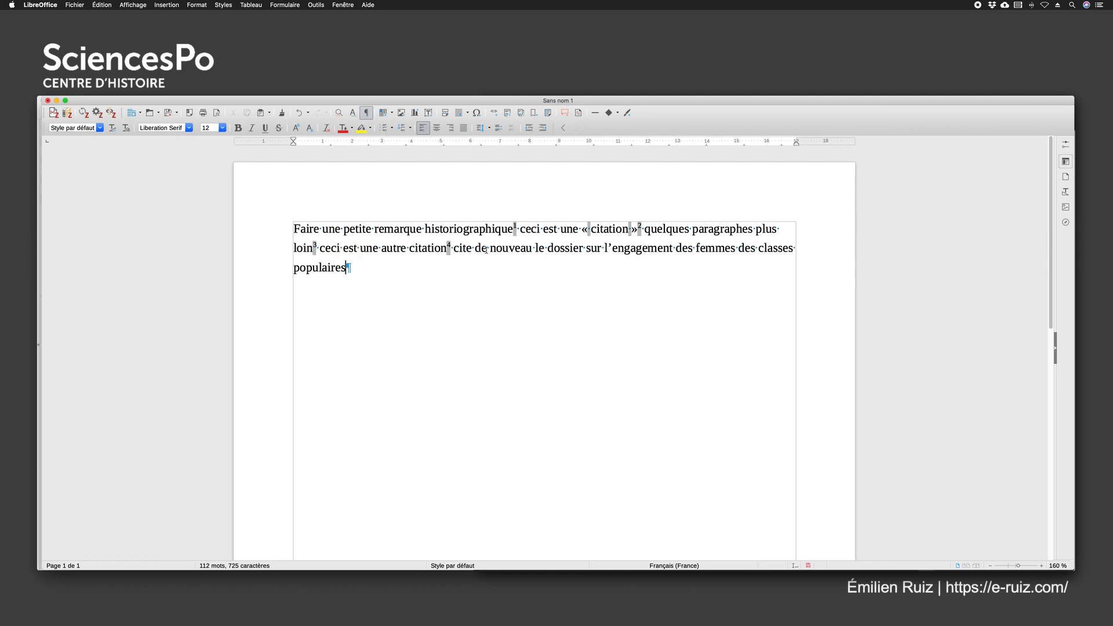
Search Zotero for the 2018 issue's second editor's surname and insert "L'engagement des femmes des classes populaires en France depuis 1945" as a footnote
{"action": "left_click", "coordinate": [52, 113]}
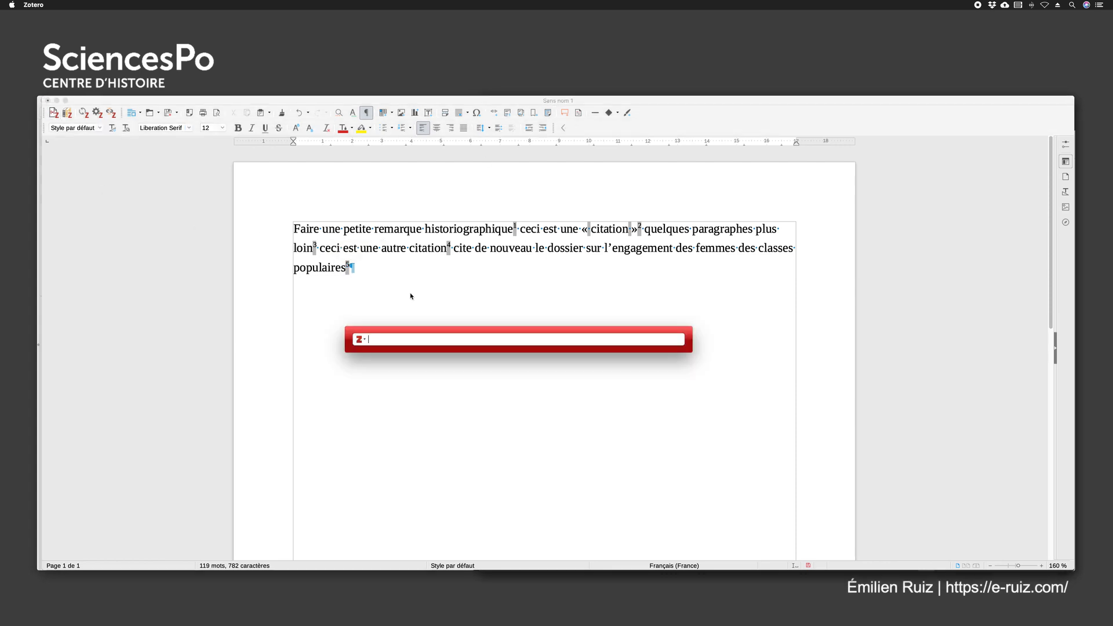
{"action": "type", "text": "della sudda"}
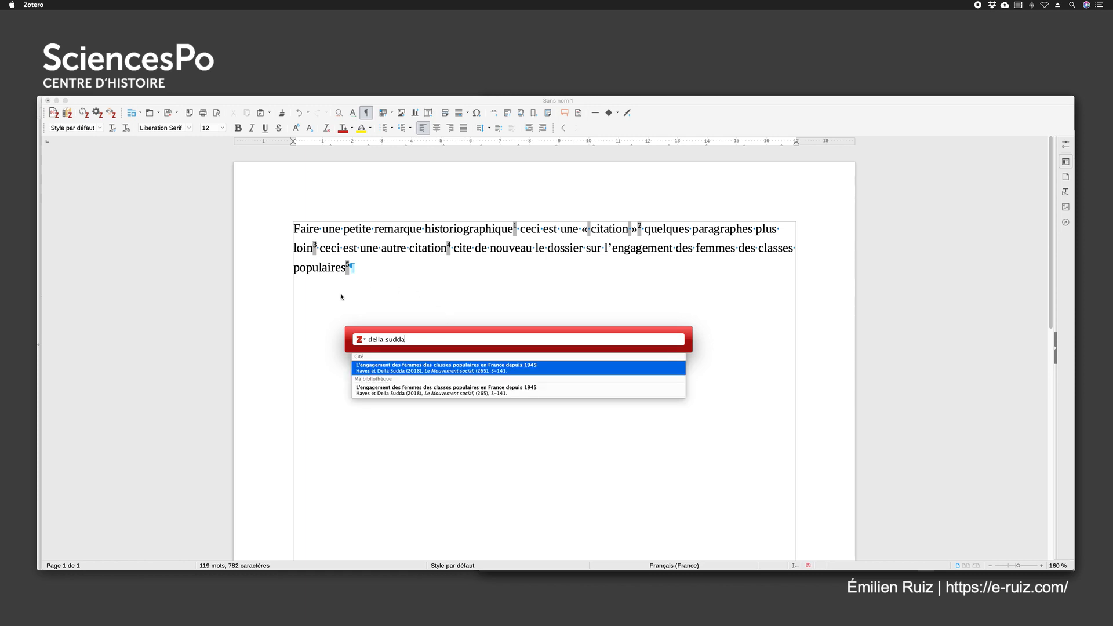
{"action": "left_click", "coordinate": [376, 370]}
{"action": "key", "text": "Return"}
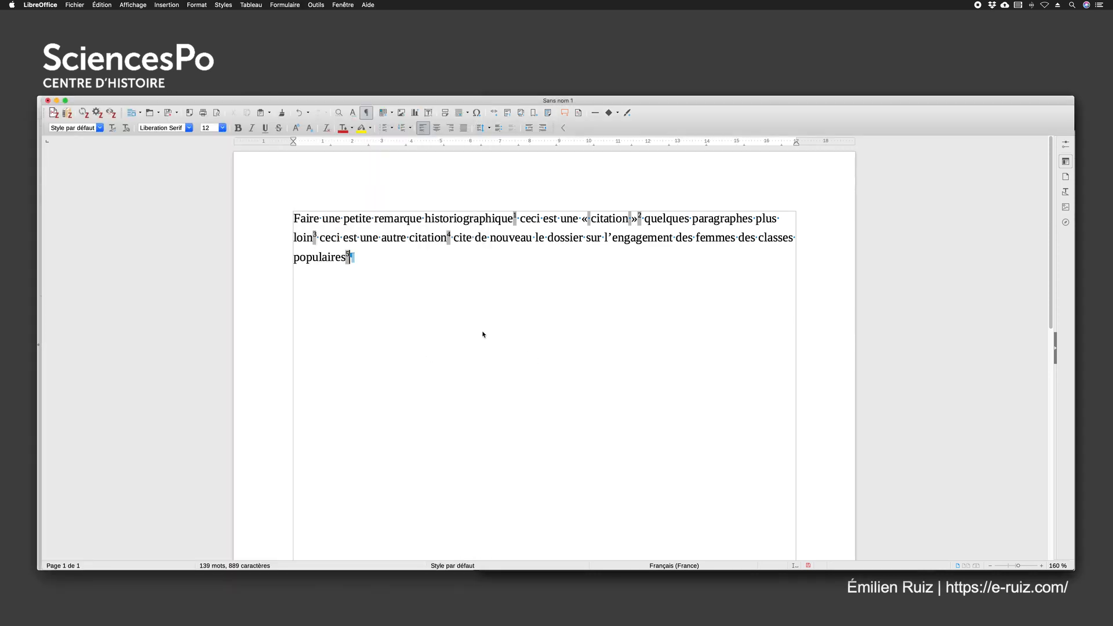
Examine how the repeated reference is abbreviated in footnote 5, comparing it with footnotes 2, 3 and 4
{"action": "scroll", "coordinate": [483, 334], "scroll_direction": "down", "scroll_amount": 10}
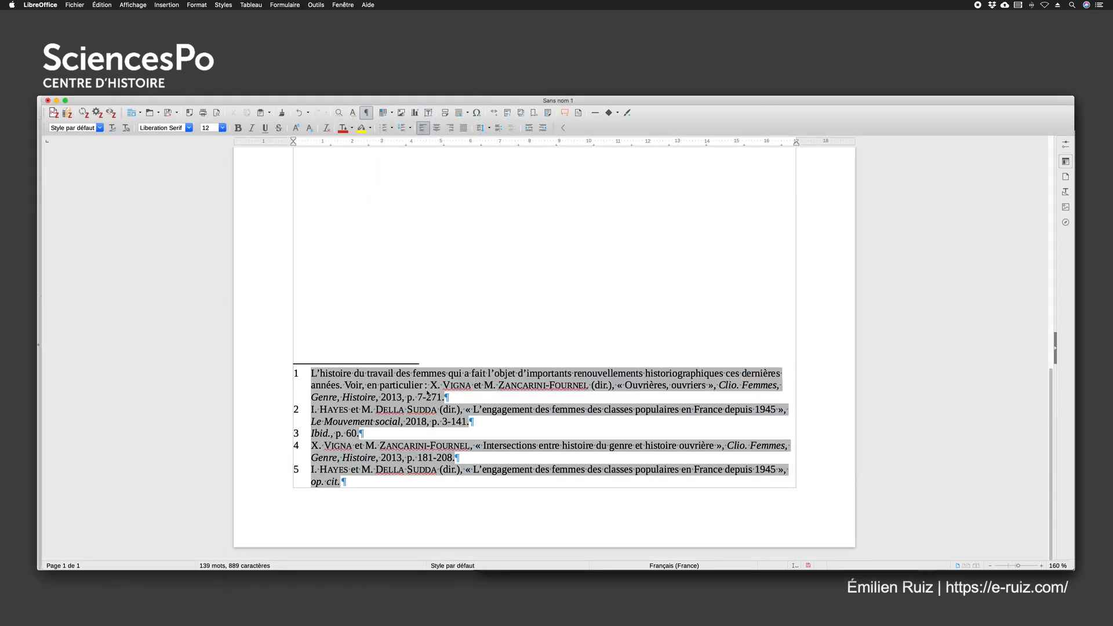
{"action": "left_click", "coordinate": [351, 483]}
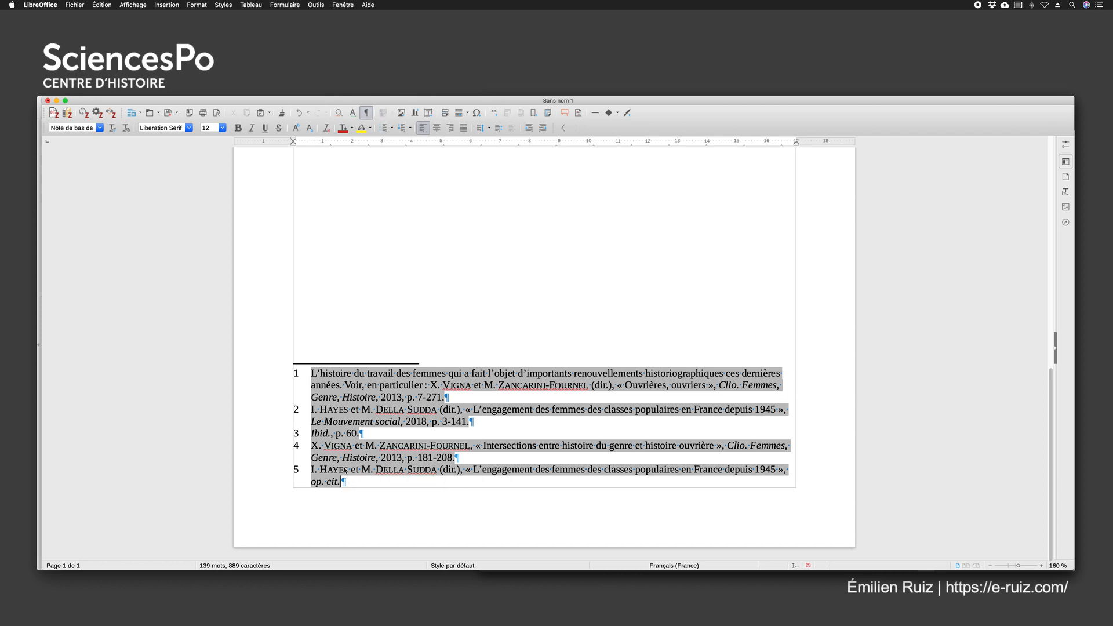
{"action": "left_click", "coordinate": [296, 446]}
{"action": "scroll", "coordinate": [411, 318], "scroll_direction": "down", "scroll_amount": 10}
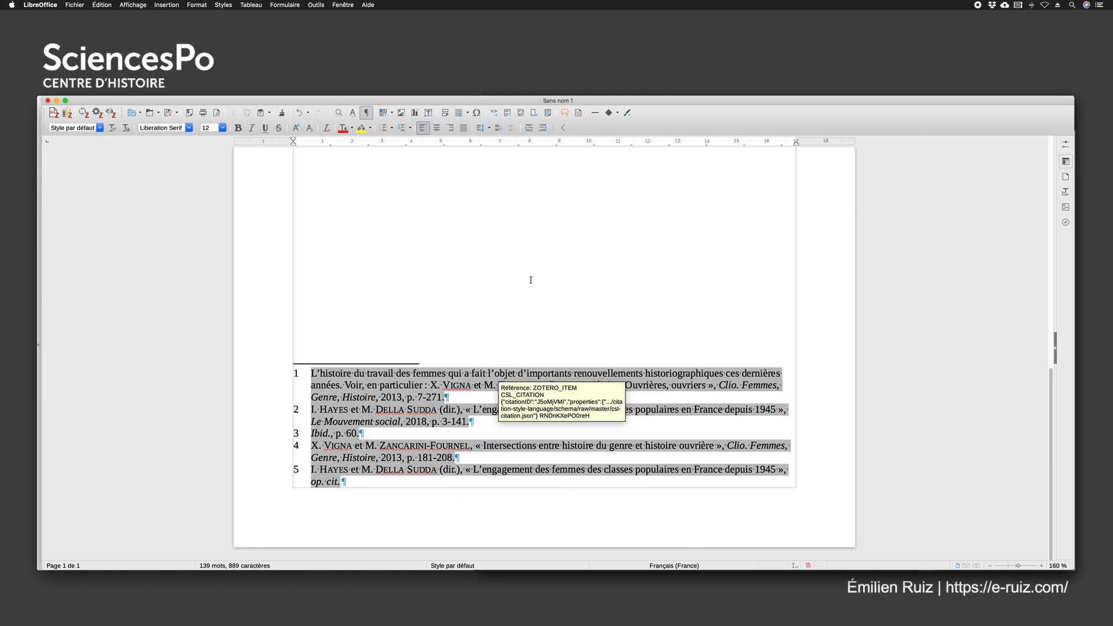
{"action": "scroll", "coordinate": [530, 280], "scroll_direction": "up", "scroll_amount": 10}
{"action": "scroll", "coordinate": [525, 326], "scroll_direction": "down", "scroll_amount": 10}
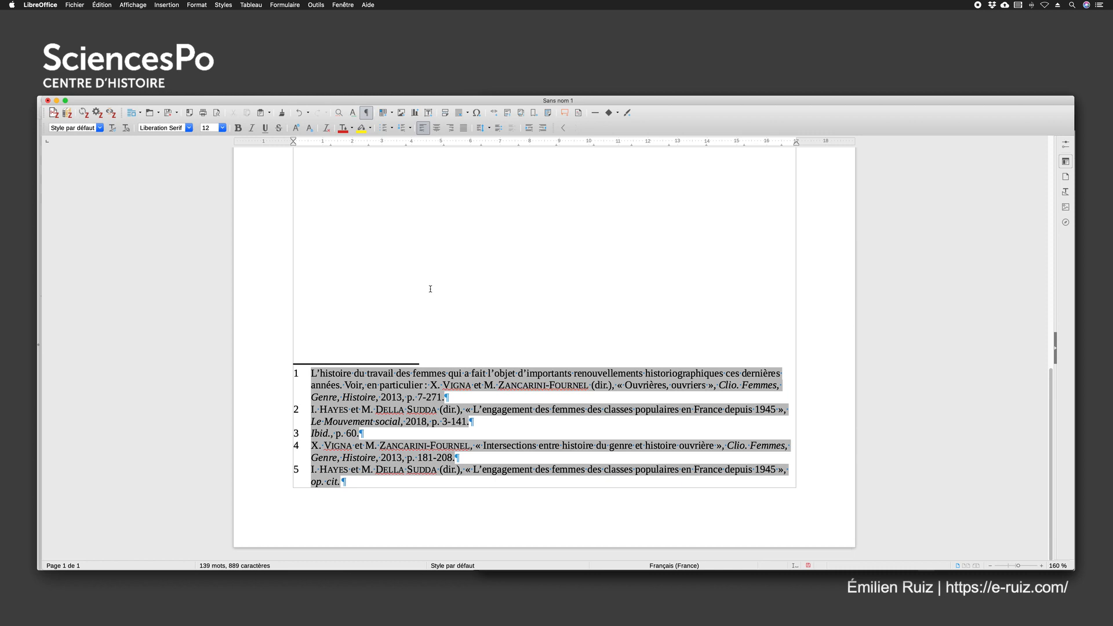
{"action": "left_click", "coordinate": [478, 422]}
{"action": "left_click_drag", "start_coordinate": [478, 422], "coordinate": [307, 412]}
{"action": "left_click", "coordinate": [498, 421]}
{"action": "left_click", "coordinate": [311, 433]}
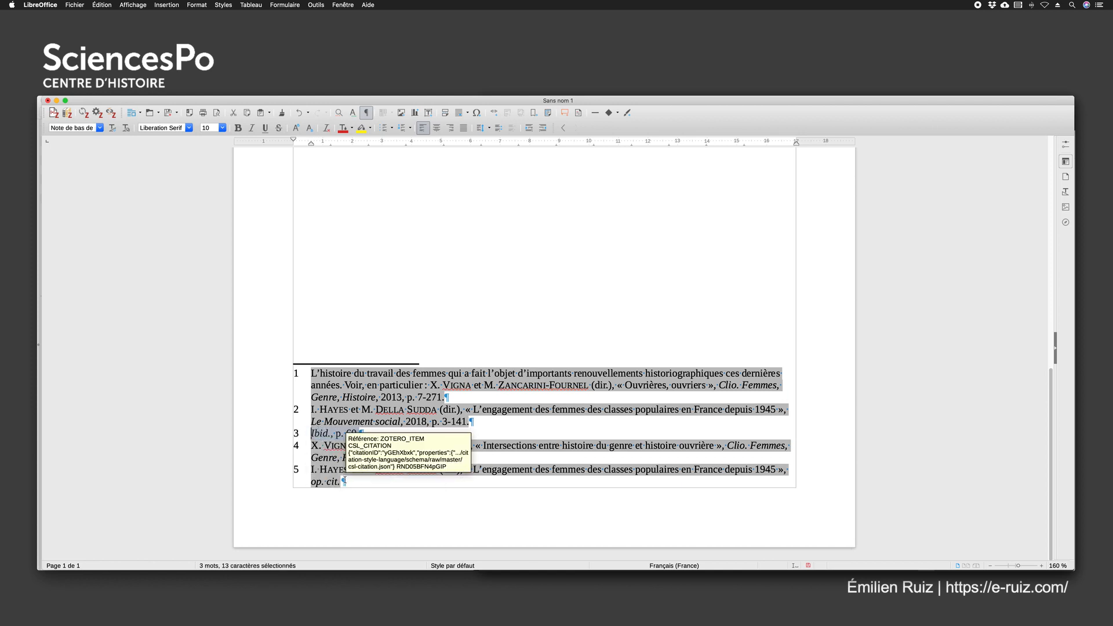
{"action": "left_click", "coordinate": [427, 494]}
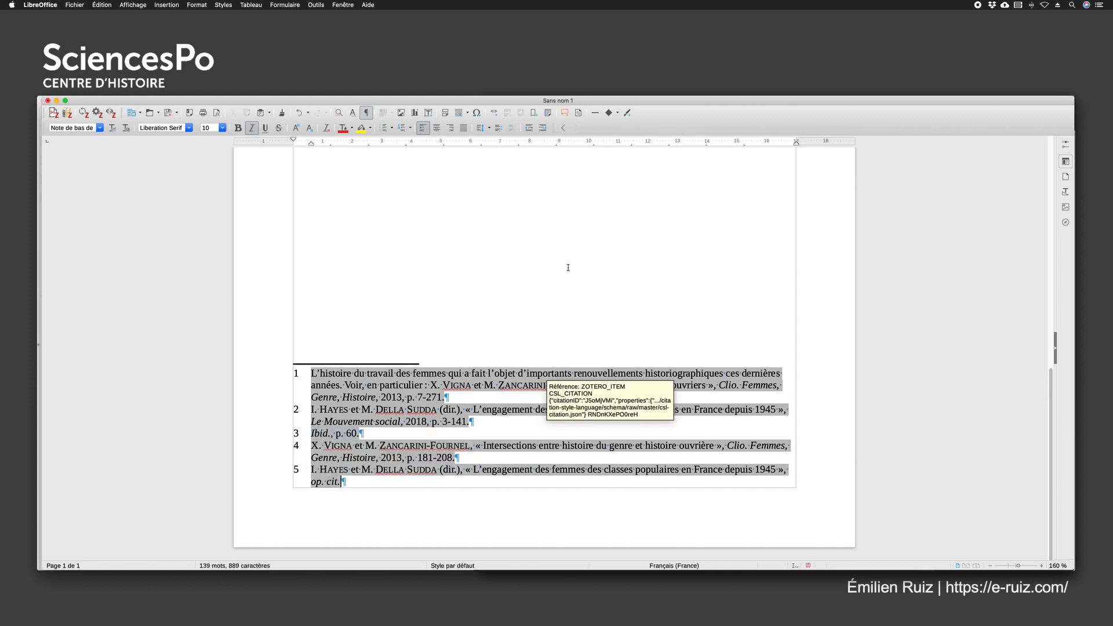
Delete the passage "ceci est une « citation »" together with the second footnote mark from the body text
{"action": "scroll", "coordinate": [562, 269], "scroll_direction": "up", "scroll_amount": 10}
{"action": "left_click", "coordinate": [525, 292]}
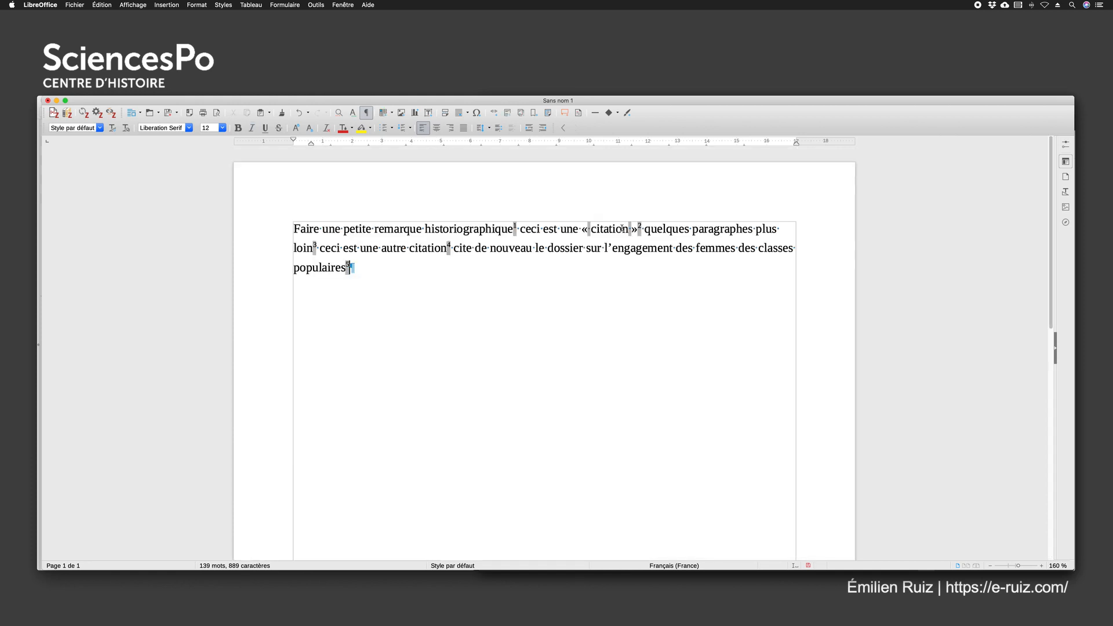
{"action": "left_click_drag", "start_coordinate": [520, 229], "coordinate": [645, 228]}
{"action": "key", "text": "BackSpace"}
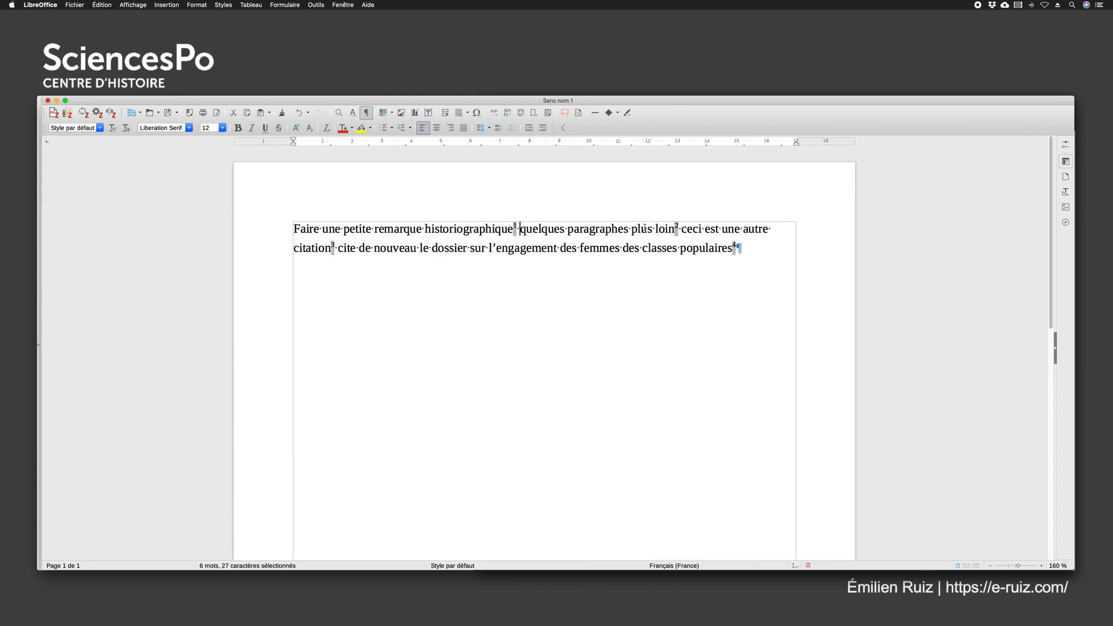
Refresh the document's Zotero citations and check the rewritten second footnote and the "op. cit." reference in the last one
{"action": "scroll", "coordinate": [598, 282], "scroll_direction": "down", "scroll_amount": 1}
{"action": "scroll", "coordinate": [598, 281], "scroll_direction": "down", "scroll_amount": 10}
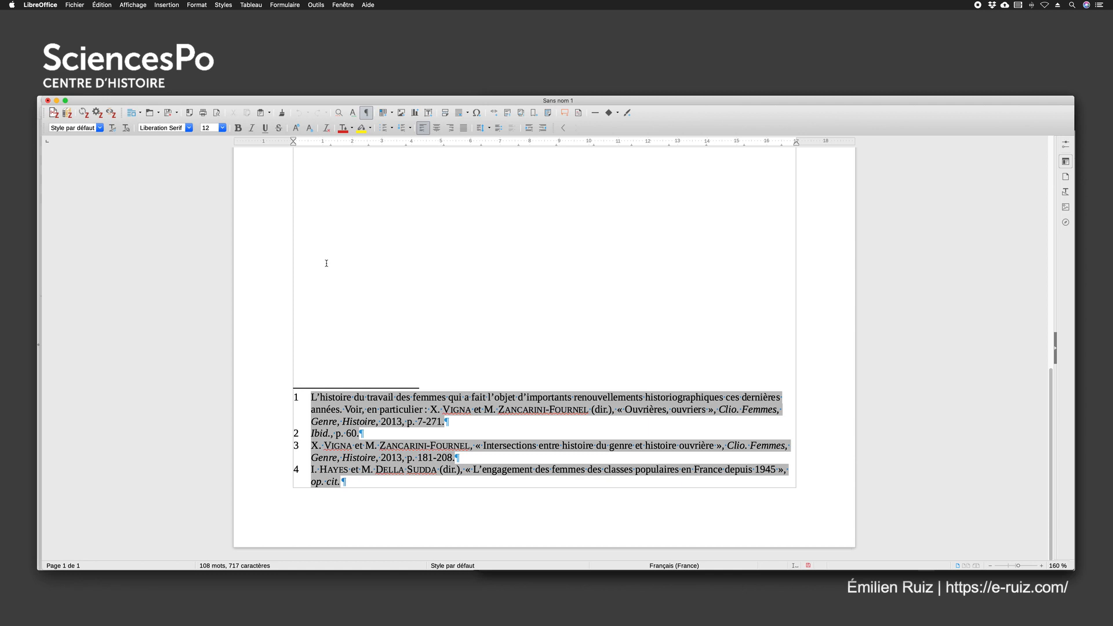
{"action": "scroll", "coordinate": [327, 264], "scroll_direction": "up", "scroll_amount": 10}
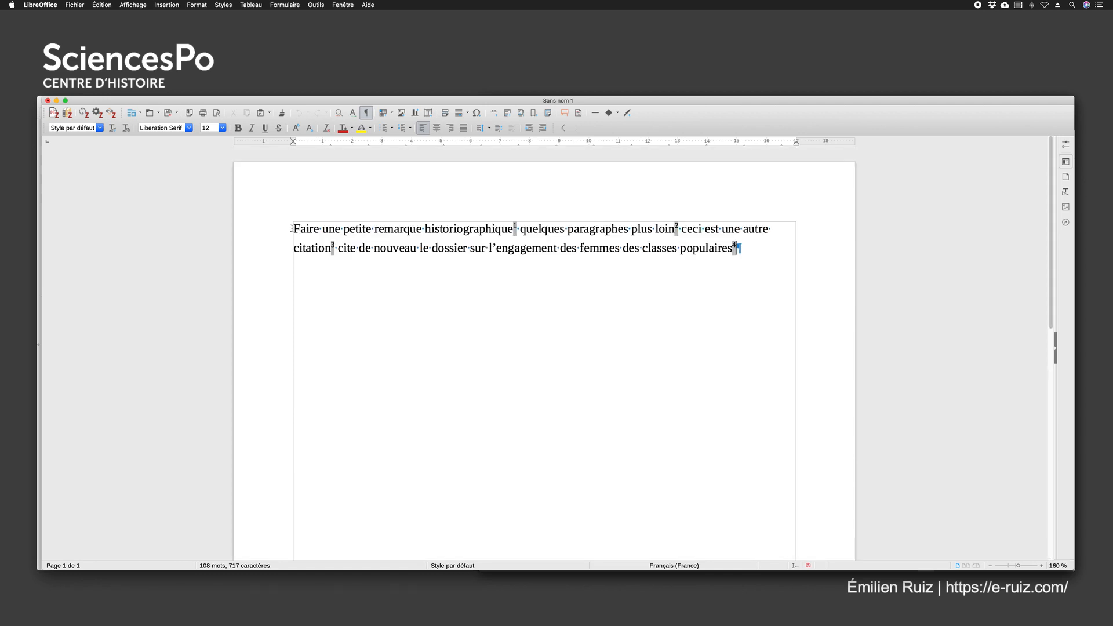
{"action": "scroll", "coordinate": [382, 332], "scroll_direction": "down", "scroll_amount": 10}
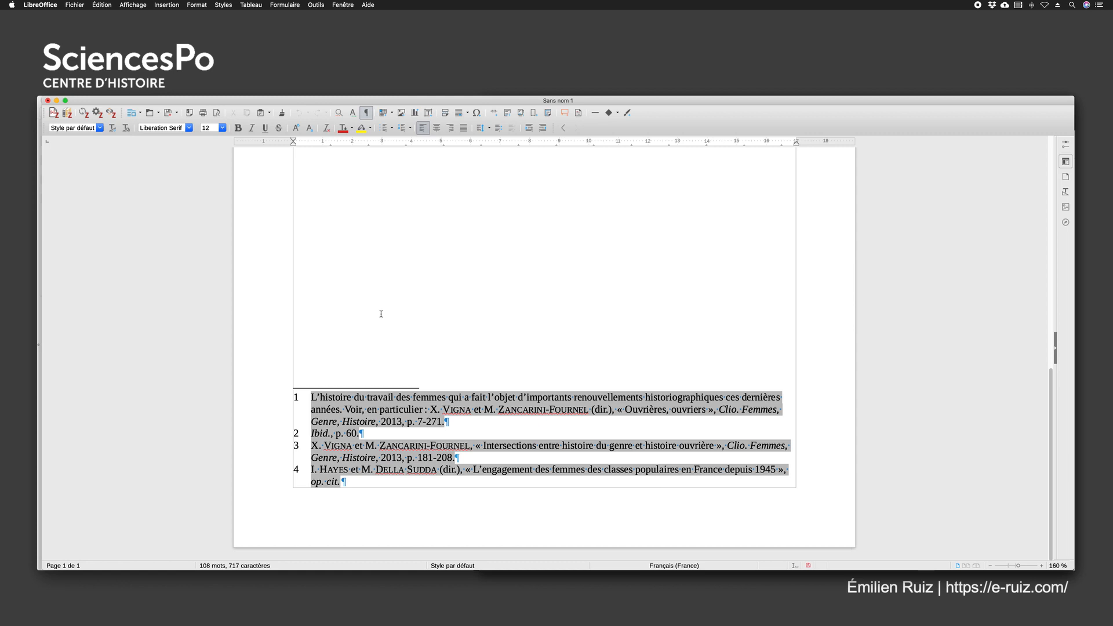
{"action": "left_click", "coordinate": [83, 113]}
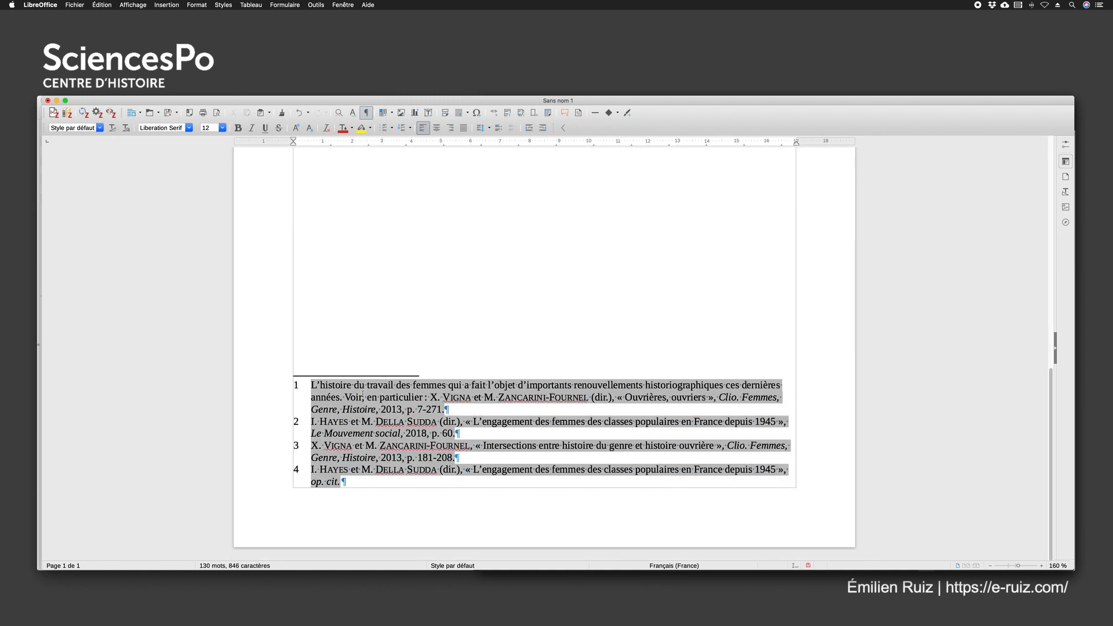
{"action": "mouse_move", "coordinate": [474, 434]}
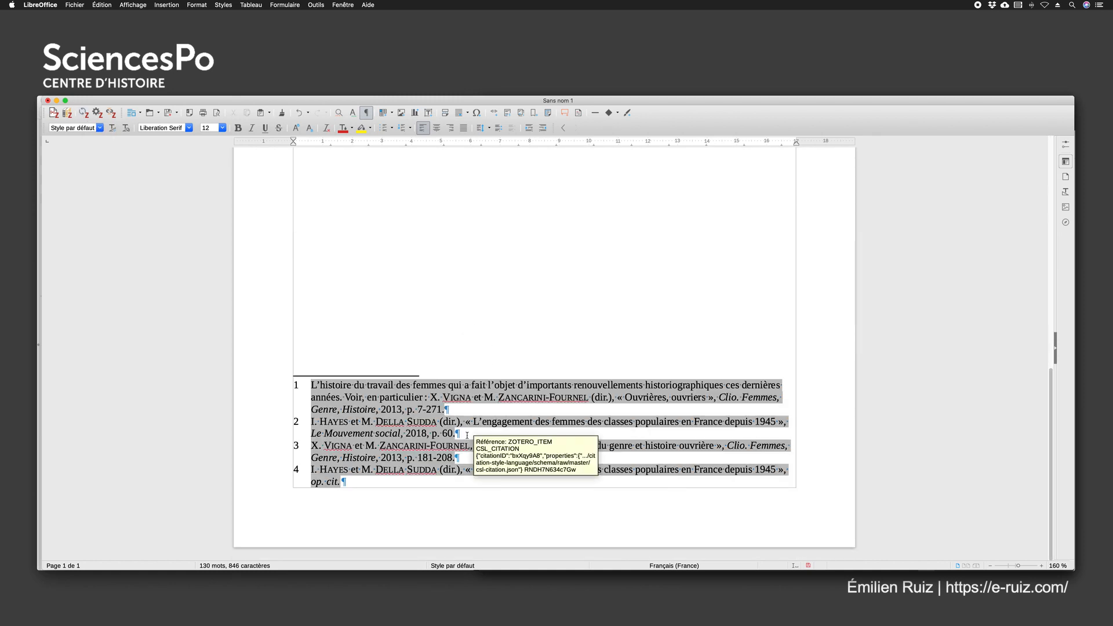
{"action": "mouse_move", "coordinate": [337, 480]}
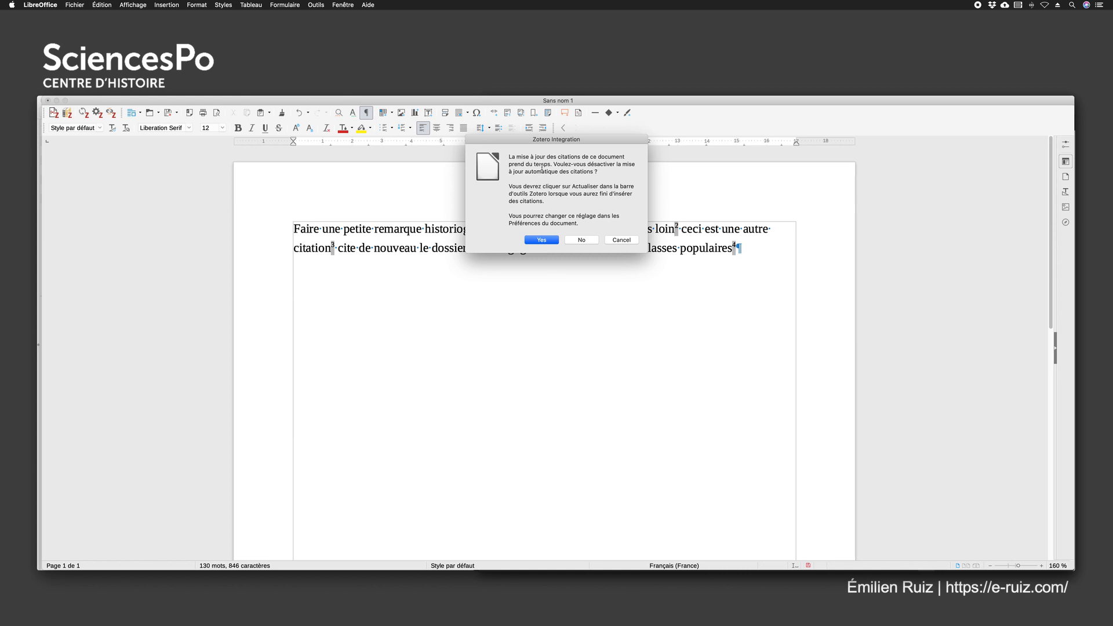
Agree to disable automatic citation updates for this document and open Zotero's document preferences
{"action": "left_click_drag", "start_coordinate": [541, 145], "coordinate": [526, 274]}
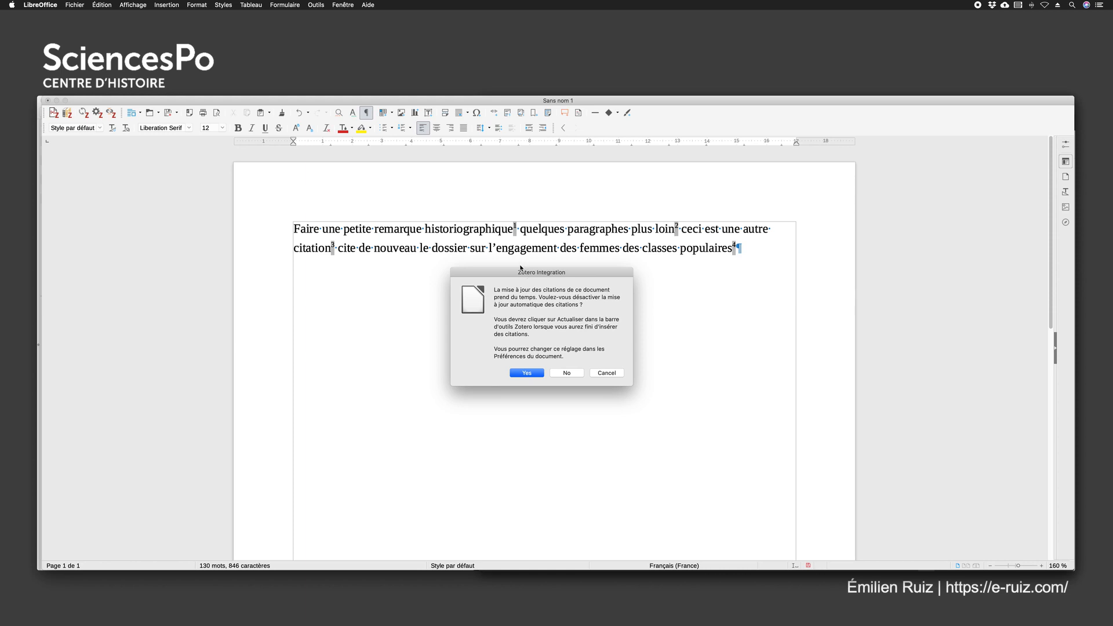
{"action": "left_click", "coordinate": [518, 374]}
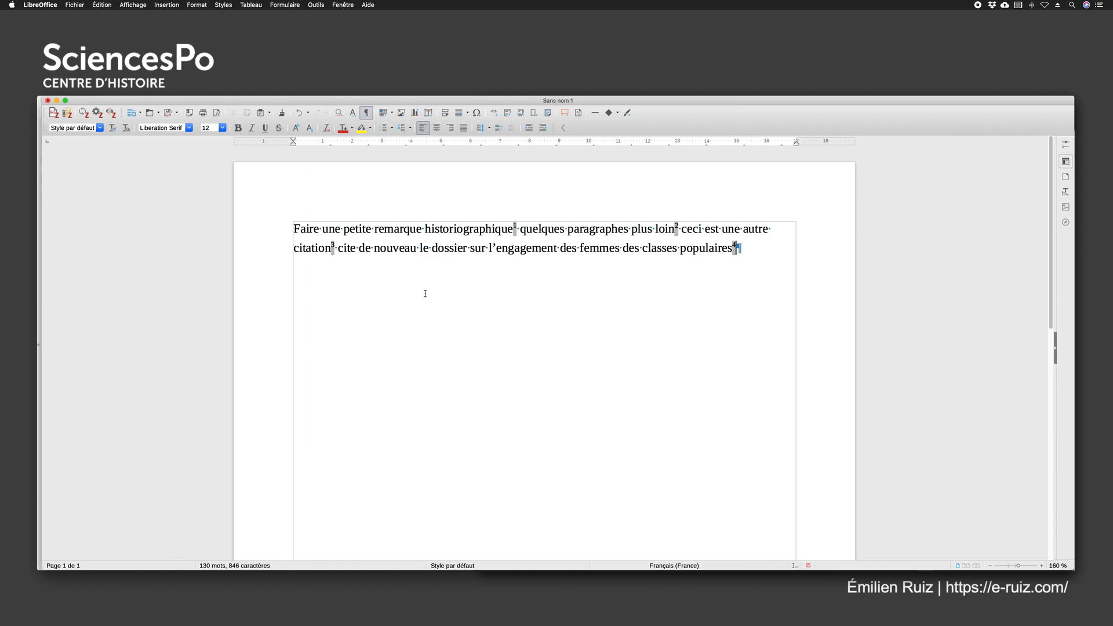
{"action": "left_click", "coordinate": [97, 113]}
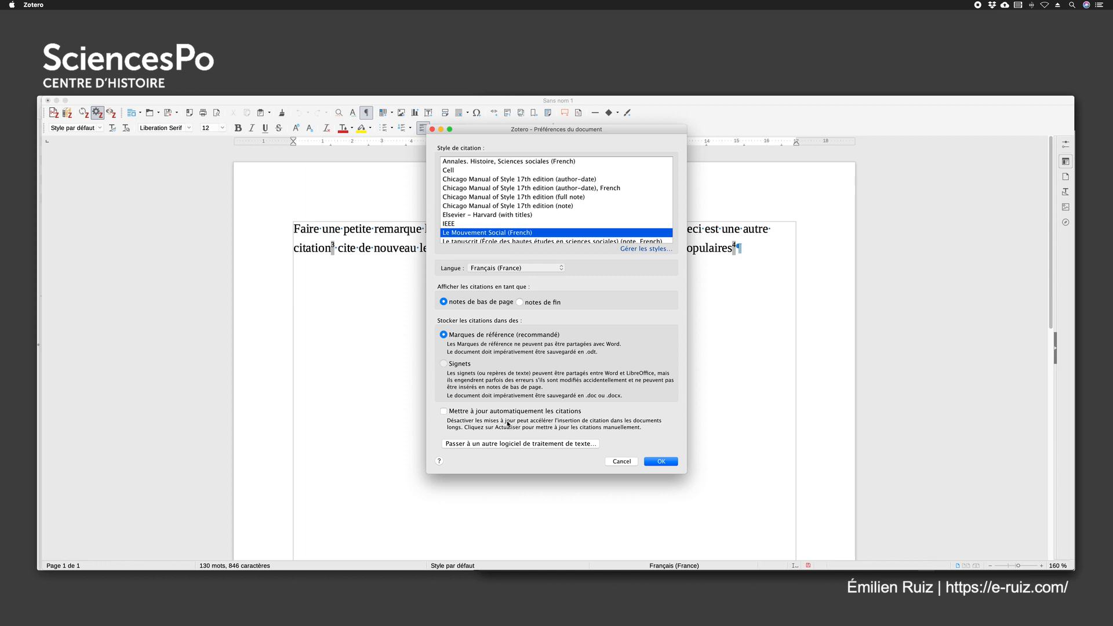
Accept the document preferences and resize the Writer window so it sits beside the Zotero library window
{"action": "left_click", "coordinate": [675, 461]}
{"action": "left_click", "coordinate": [79, 265]}
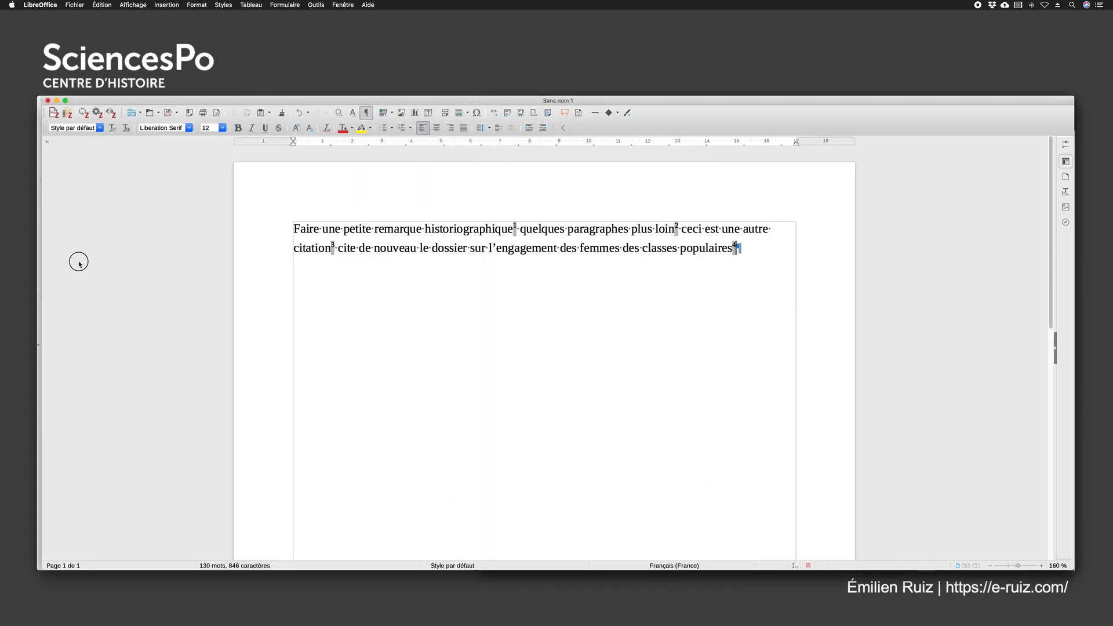
{"action": "left_click", "coordinate": [38, 258]}
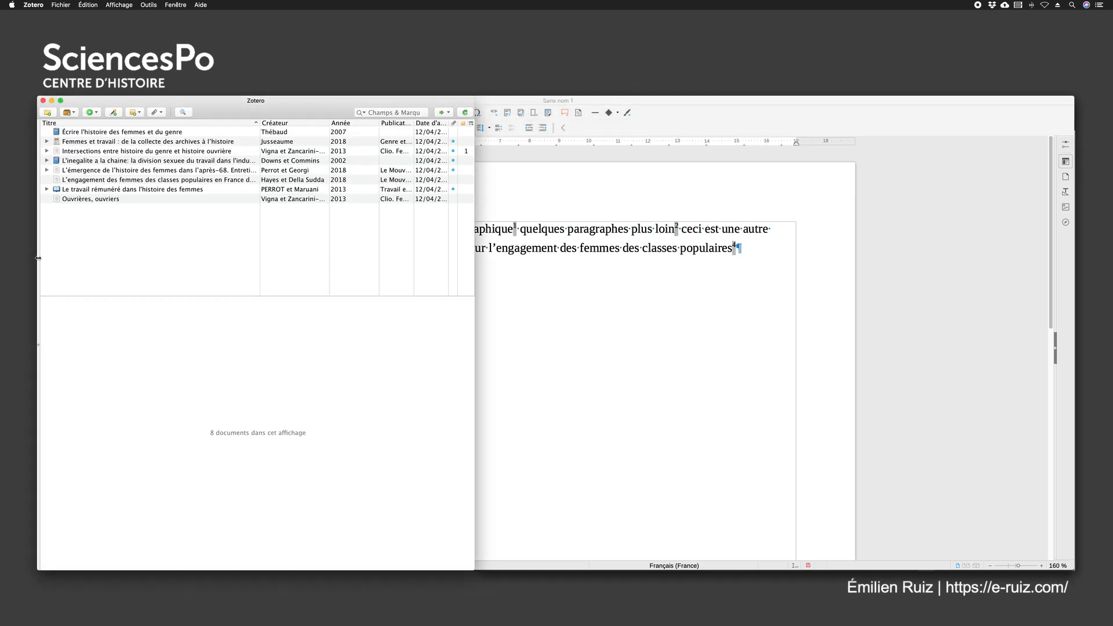
{"action": "left_click", "coordinate": [541, 308]}
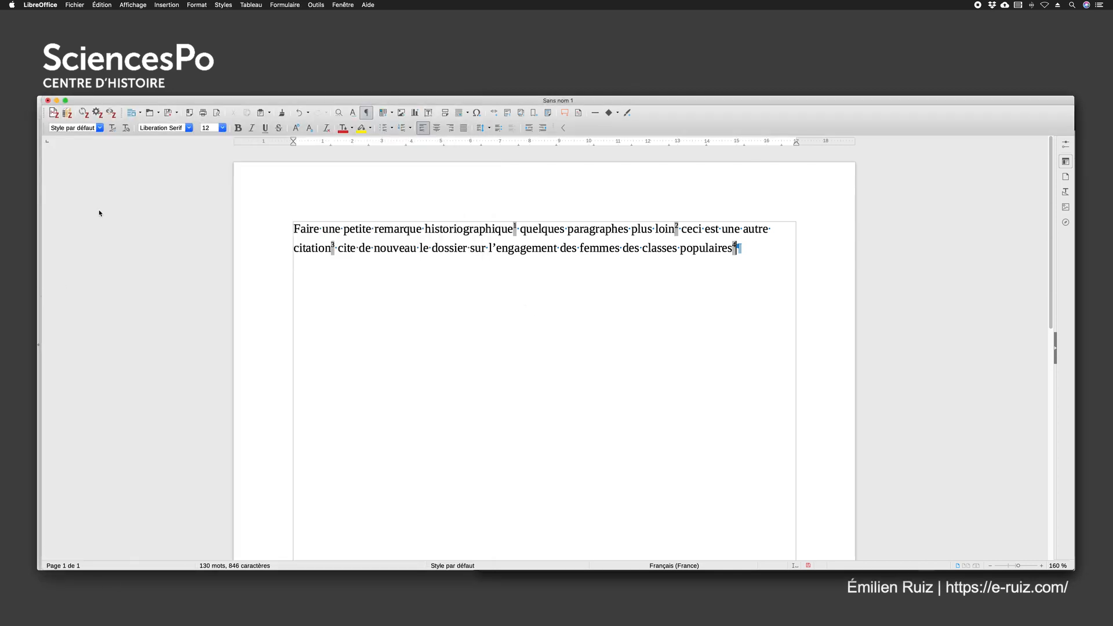
{"action": "left_click_drag", "start_coordinate": [211, 101], "coordinate": [216, 100]}
{"action": "left_click_drag", "start_coordinate": [49, 164], "coordinate": [476, 180]}
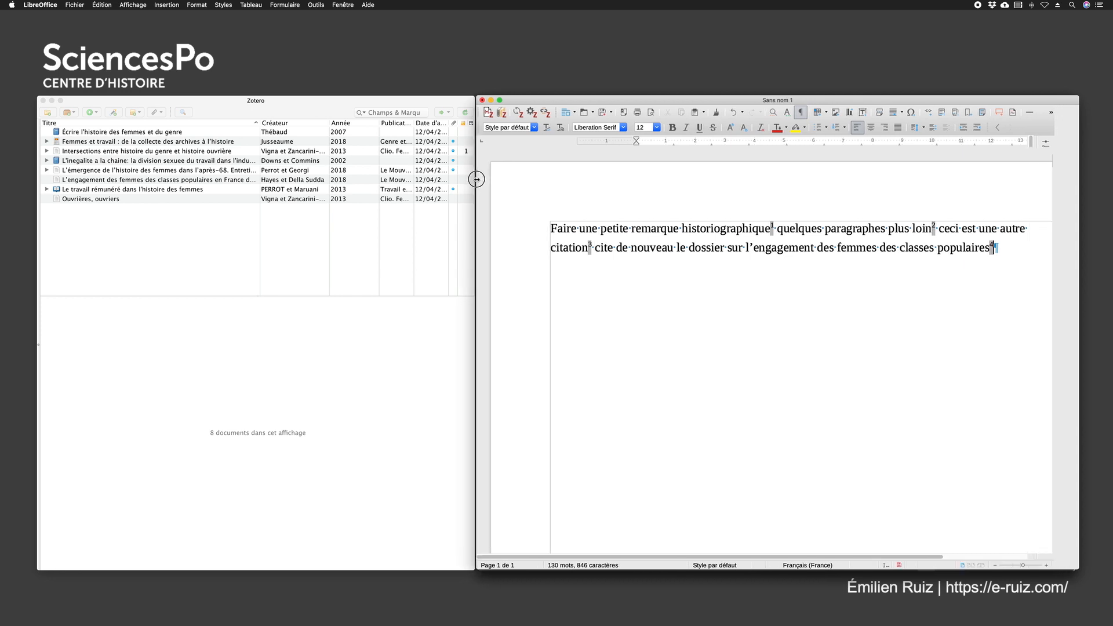
Reduce the document zoom to 130 % and add two empty paragraphs after the body text
{"action": "left_click", "coordinate": [995, 566]}
{"action": "left_click", "coordinate": [996, 566]}
{"action": "left_click", "coordinate": [996, 566]}
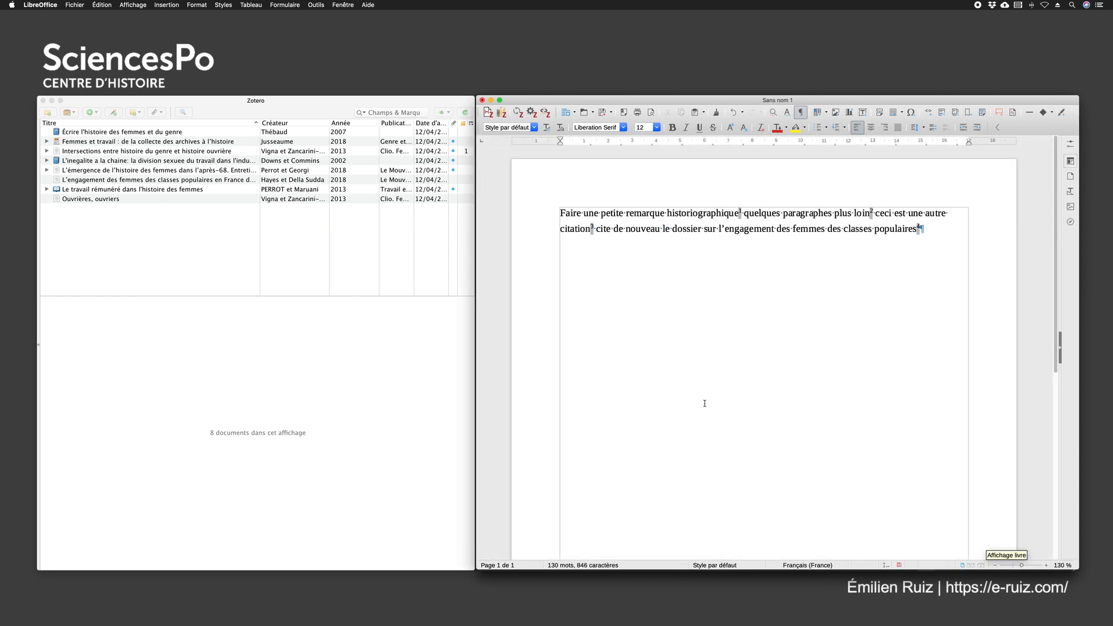
{"action": "scroll", "coordinate": [701, 406], "scroll_direction": "down", "scroll_amount": 6}
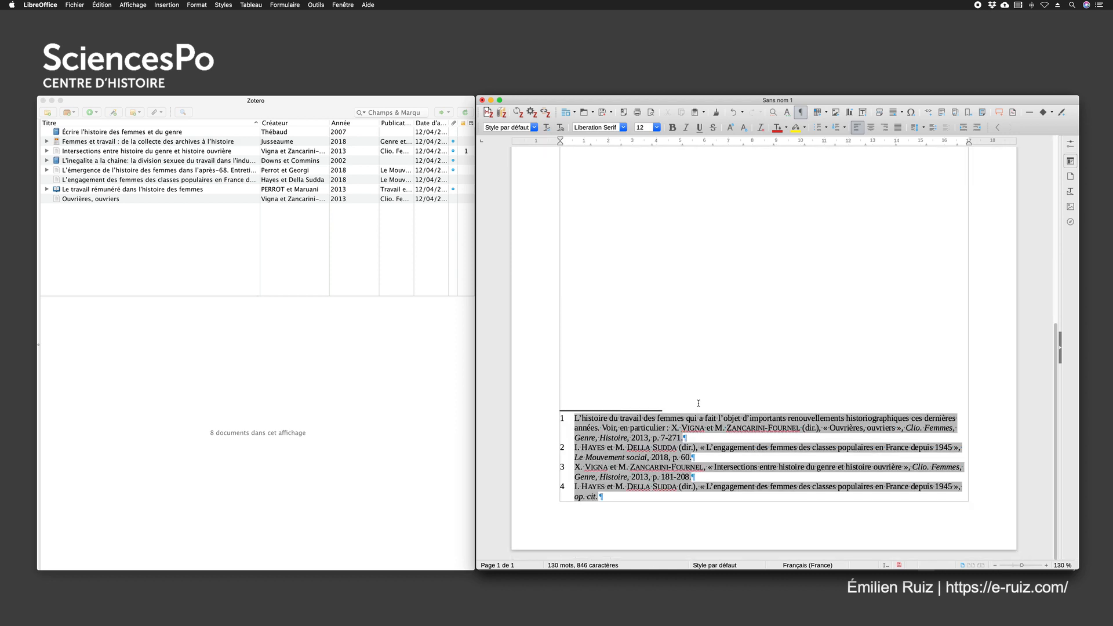
{"action": "scroll", "coordinate": [680, 371], "scroll_direction": "up", "scroll_amount": 6}
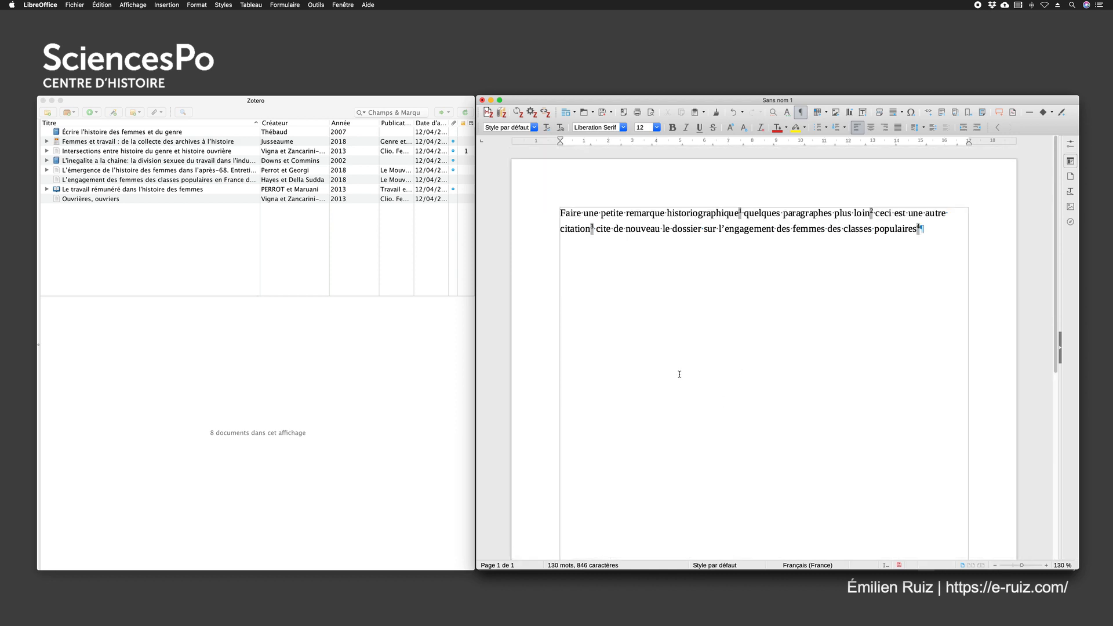
{"action": "key", "text": "Return"}
{"action": "key", "text": "Return"}
Select the chapter "Le travail rémunéré dans l'histoire des femmes" in the Zotero library and examine how its first author's surname is written
{"action": "left_click", "coordinate": [86, 150]}
{"action": "left_click", "coordinate": [87, 190]}
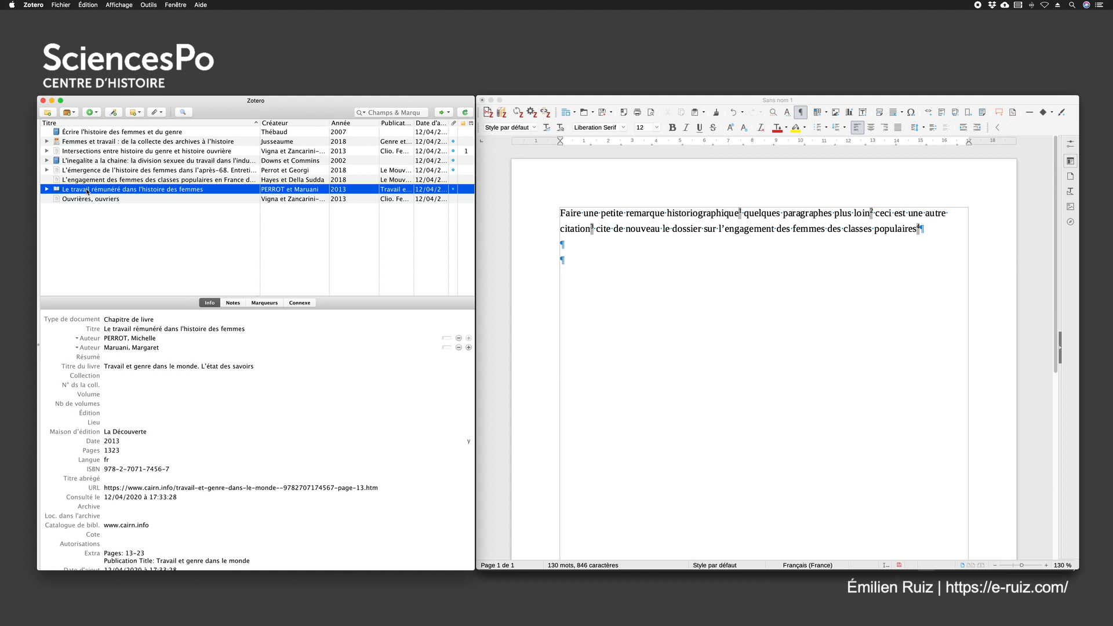
{"action": "left_click", "coordinate": [113, 338]}
{"action": "left_click", "coordinate": [722, 304]}
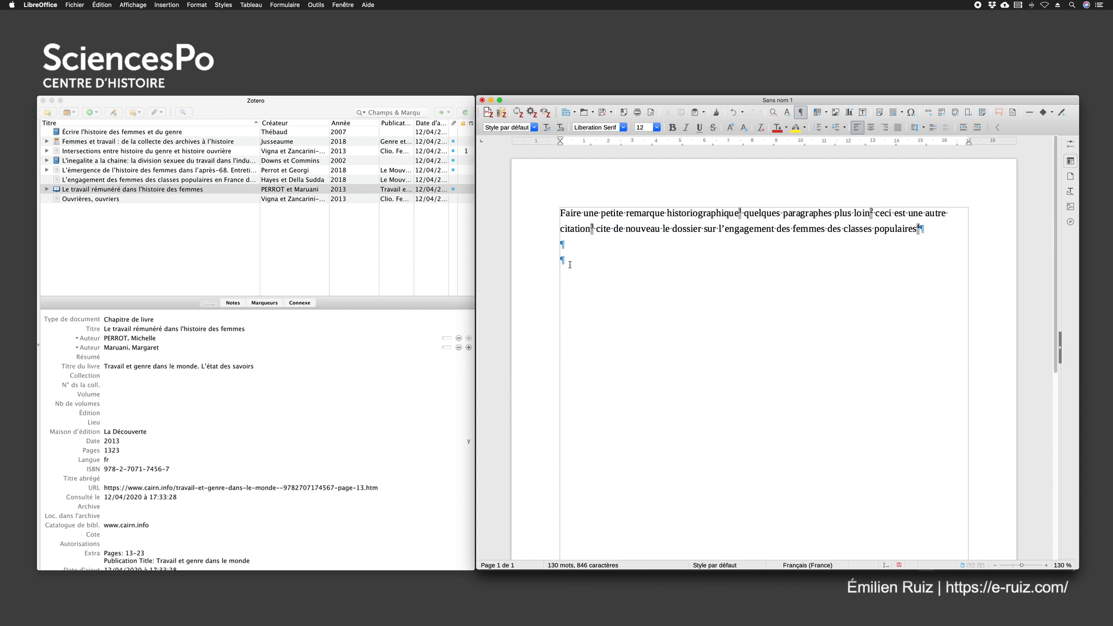
{"action": "left_click", "coordinate": [281, 113]}
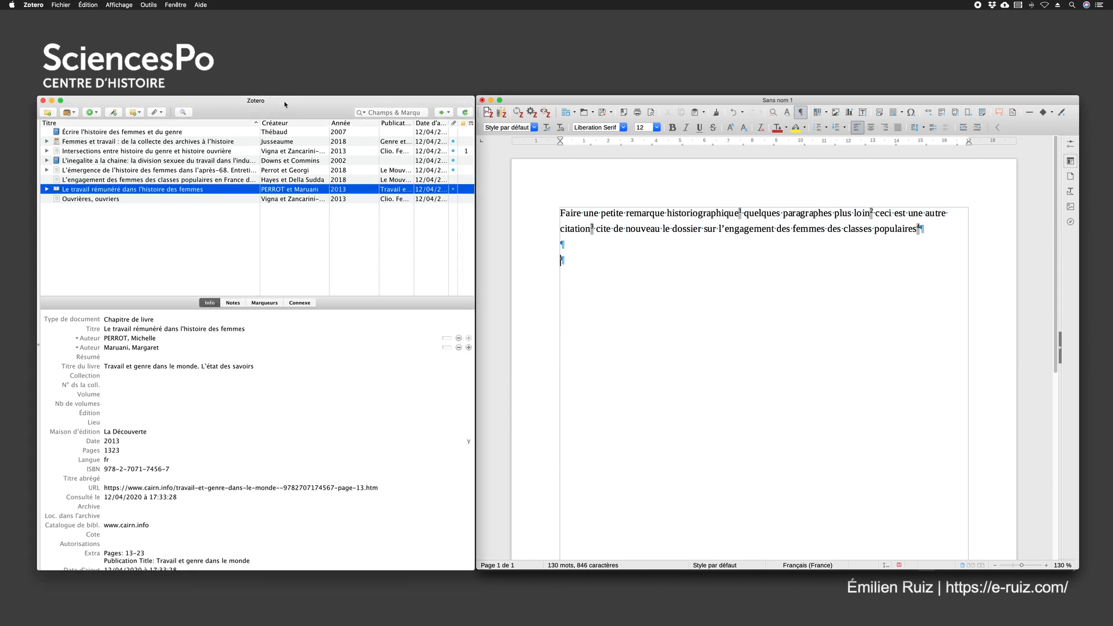
{"action": "left_click", "coordinate": [111, 340]}
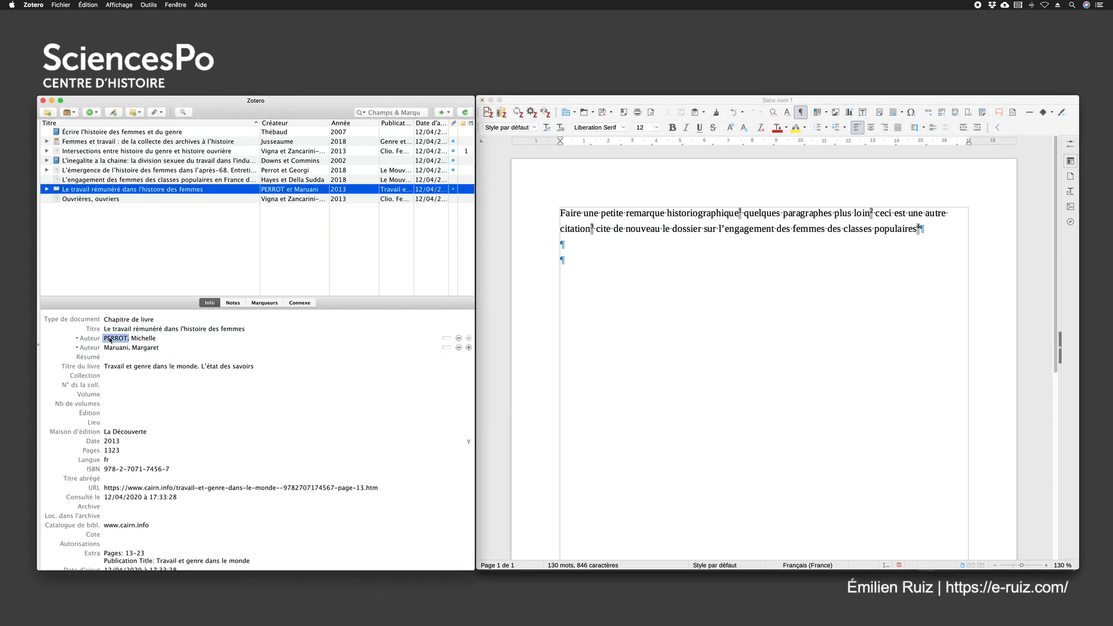
Replace the Zotero reference cited in footnote 4 with the chapter "Le travail rémunéré dans l'histoire des femmes"
{"action": "left_click", "coordinate": [594, 271]}
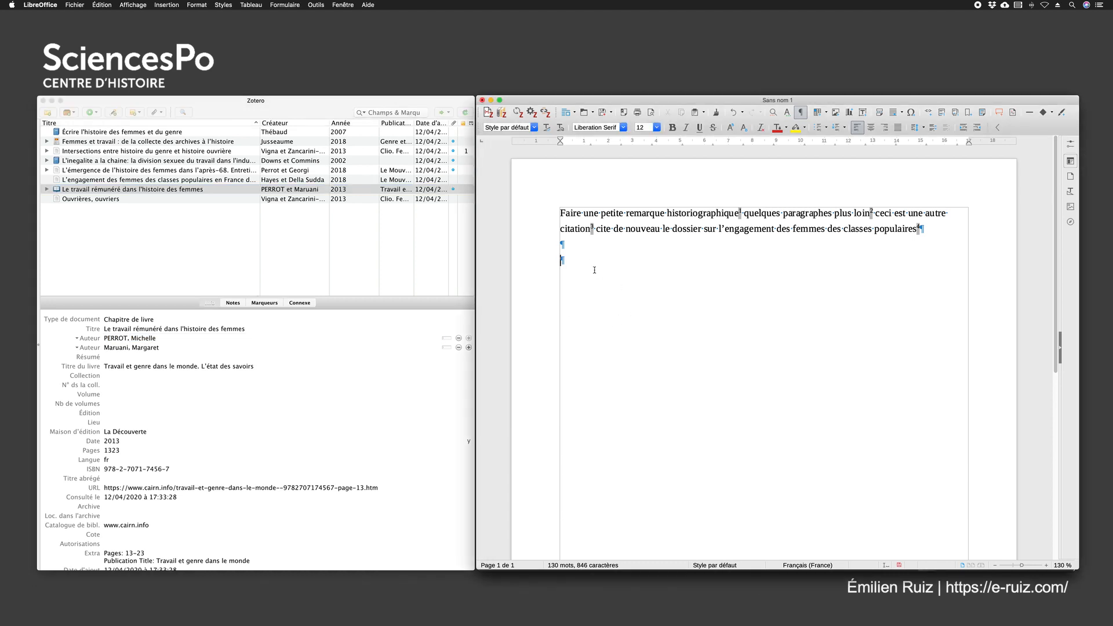
{"action": "left_click", "coordinate": [919, 228]}
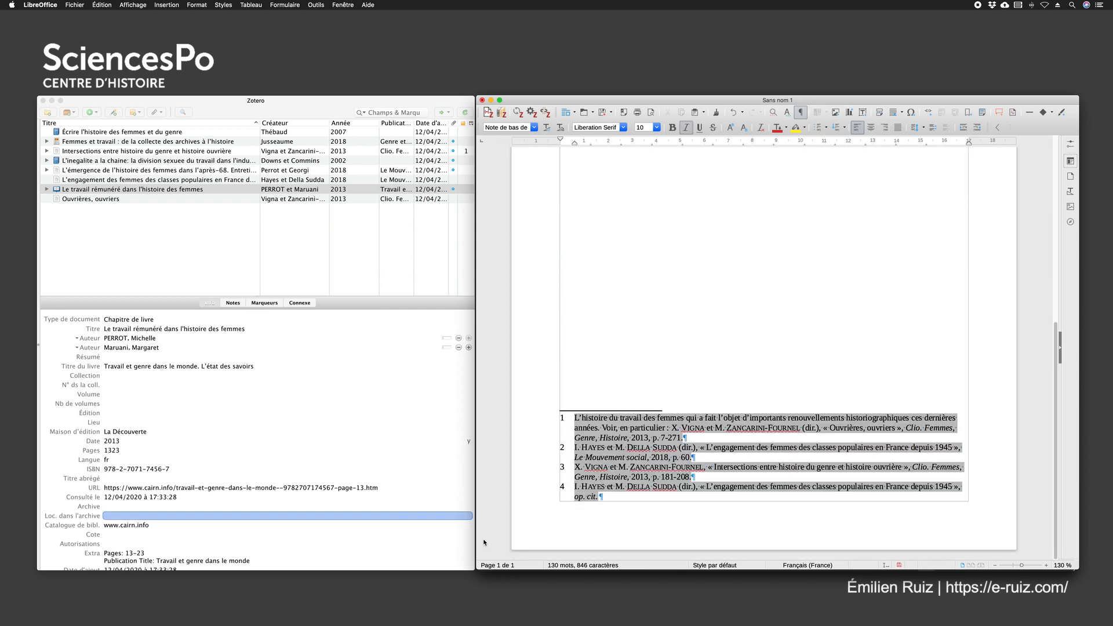
{"action": "left_click", "coordinate": [706, 489]}
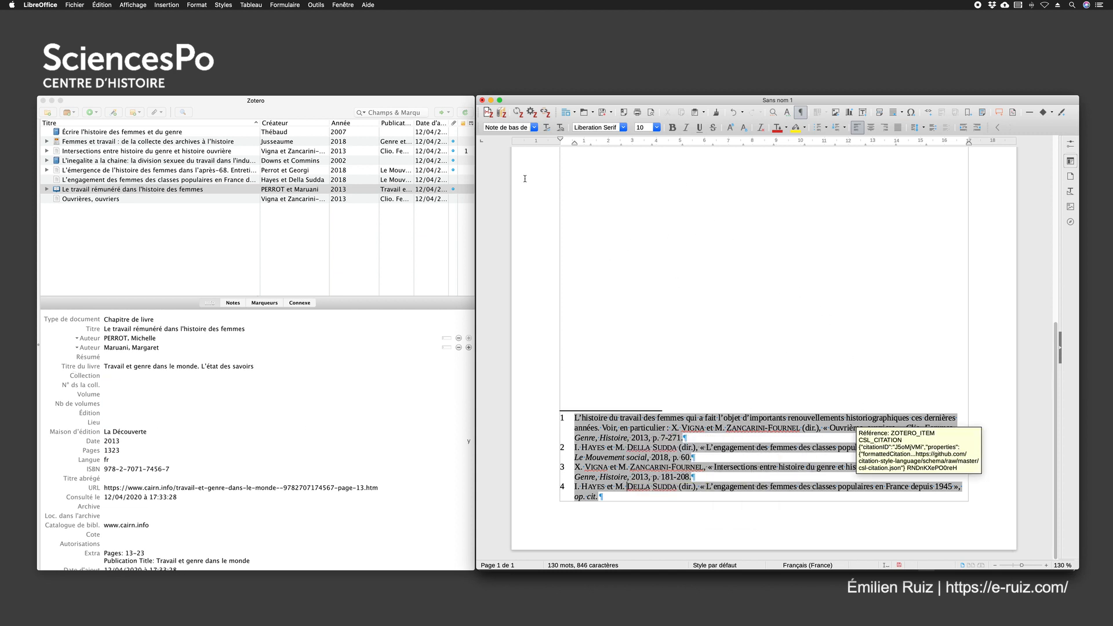
{"action": "left_click", "coordinate": [488, 114]}
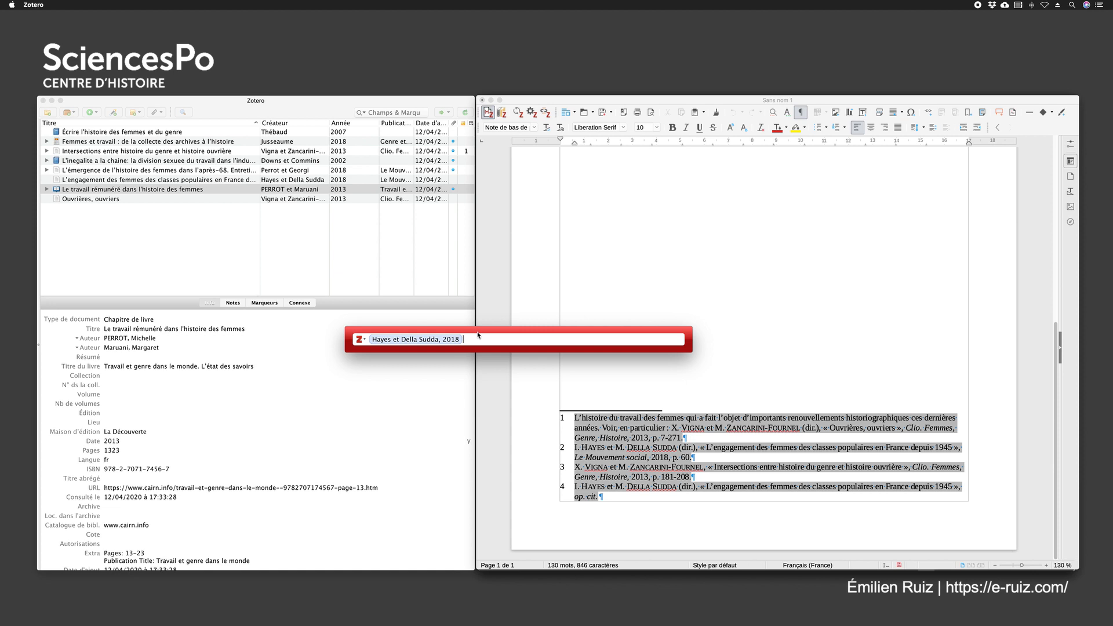
{"action": "key", "text": "BackSpace"}
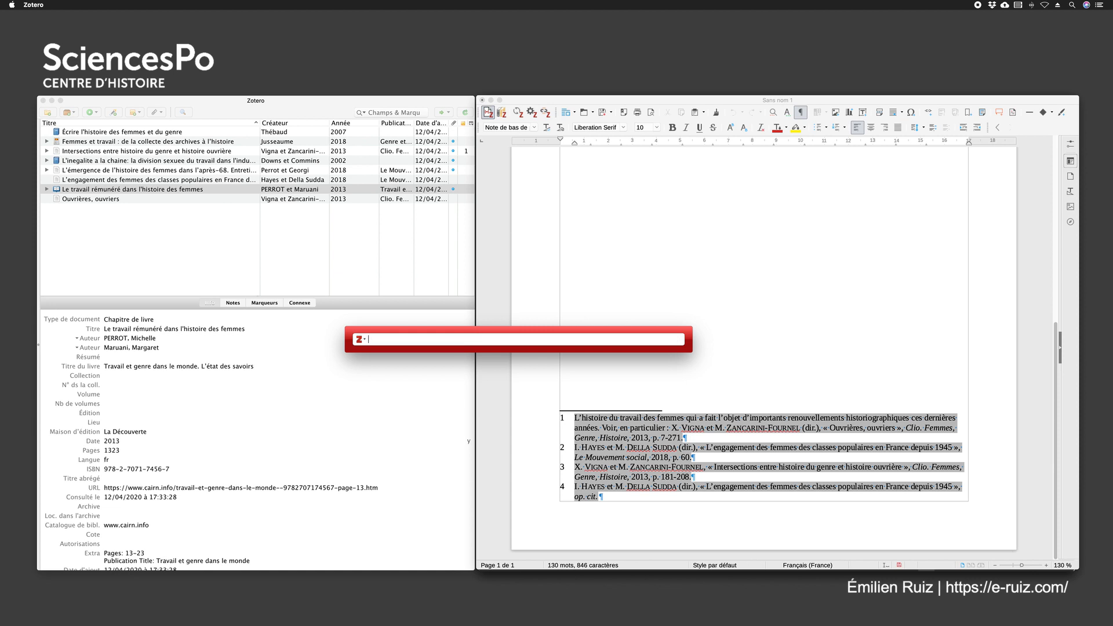
{"action": "type", "text": "Perrot Maruani"}
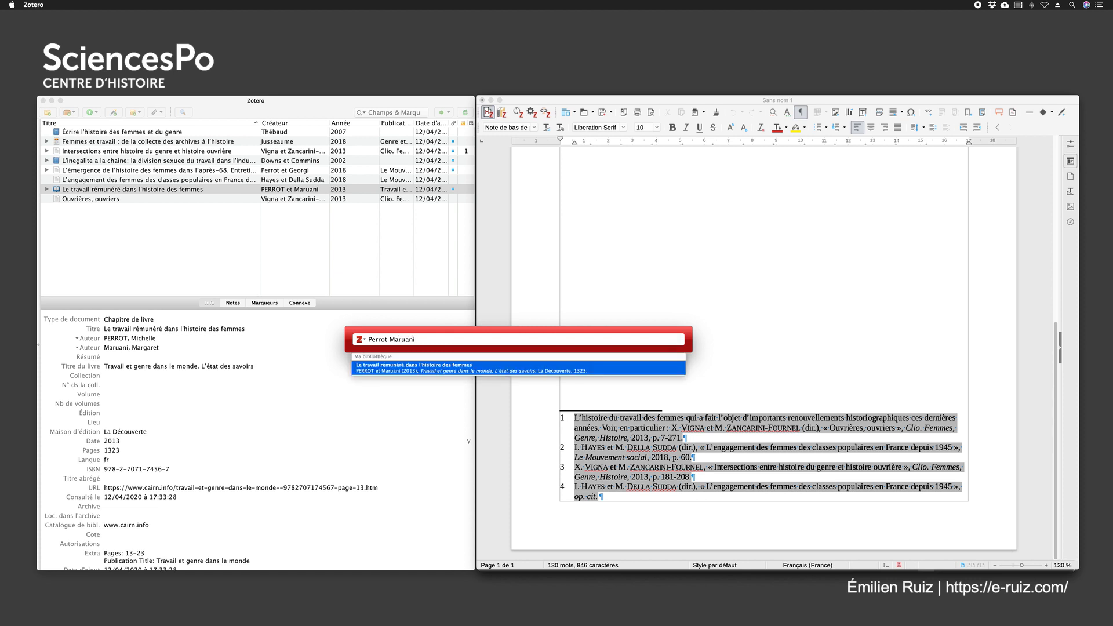
{"action": "left_click", "coordinate": [431, 366]}
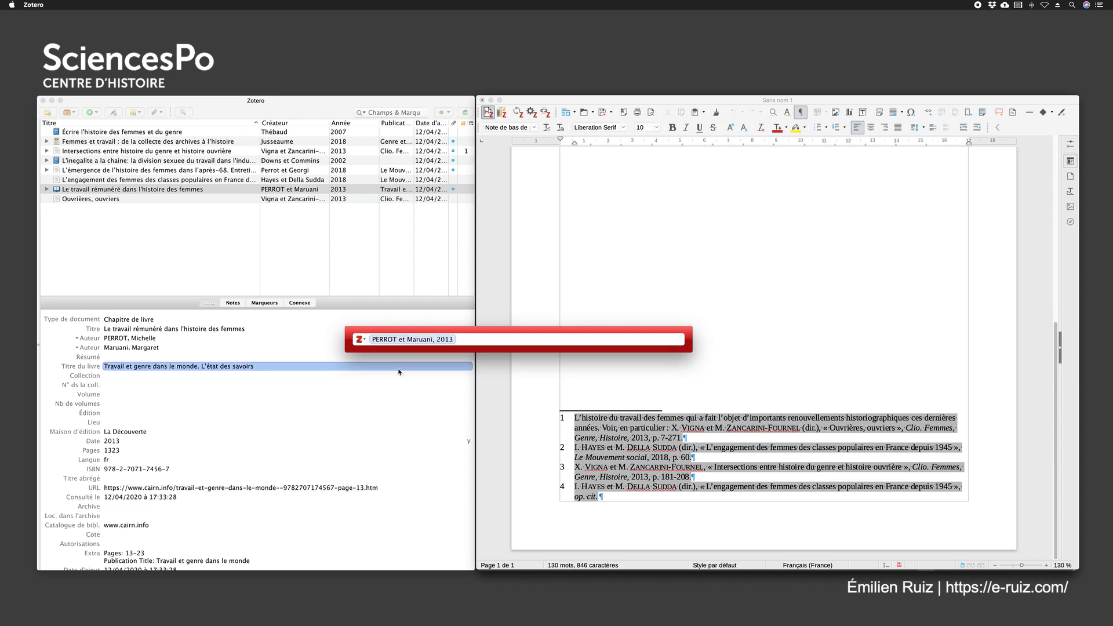
{"action": "key", "text": "Return"}
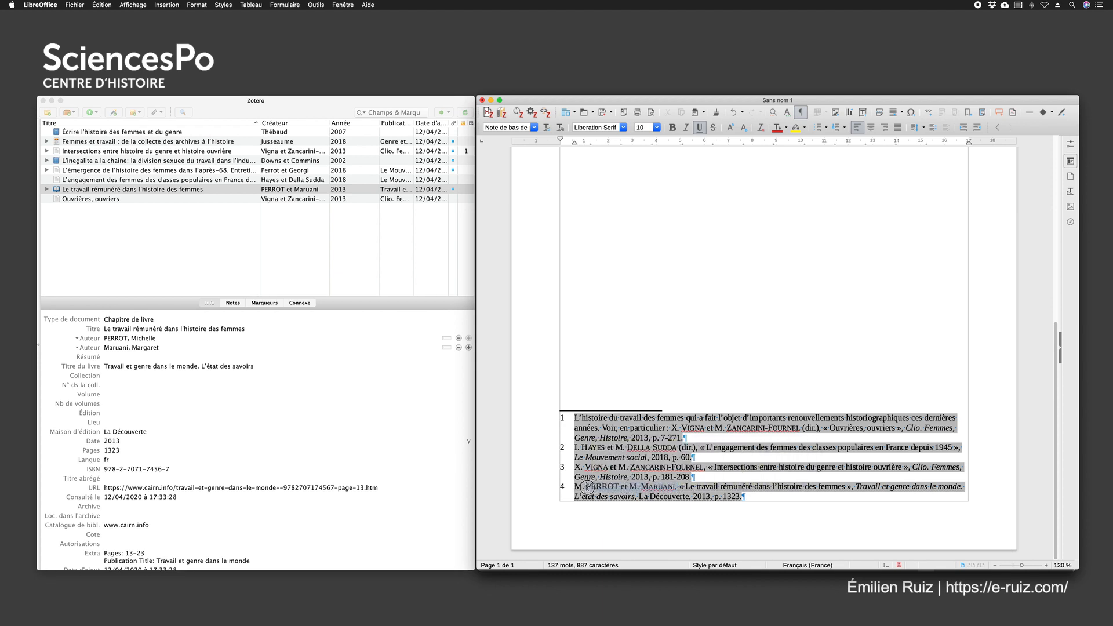
Rewrite the first author's surname by hand in footnote 4 so that only its initial is a capital letter
{"action": "left_click", "coordinate": [602, 329]}
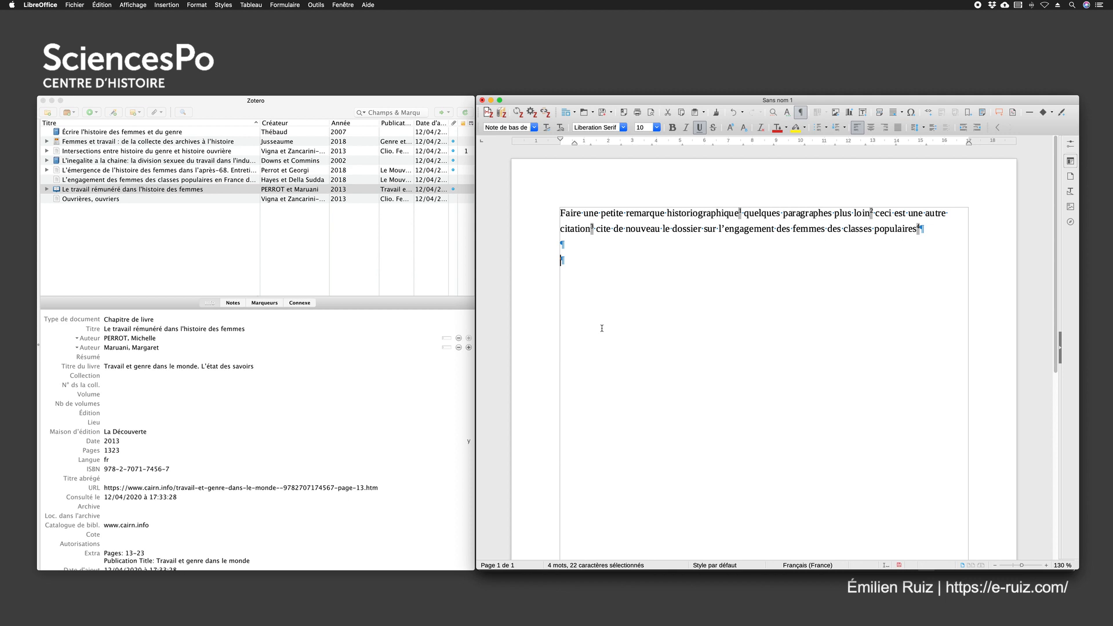
{"action": "scroll", "coordinate": [611, 372], "scroll_direction": "down", "scroll_amount": 8}
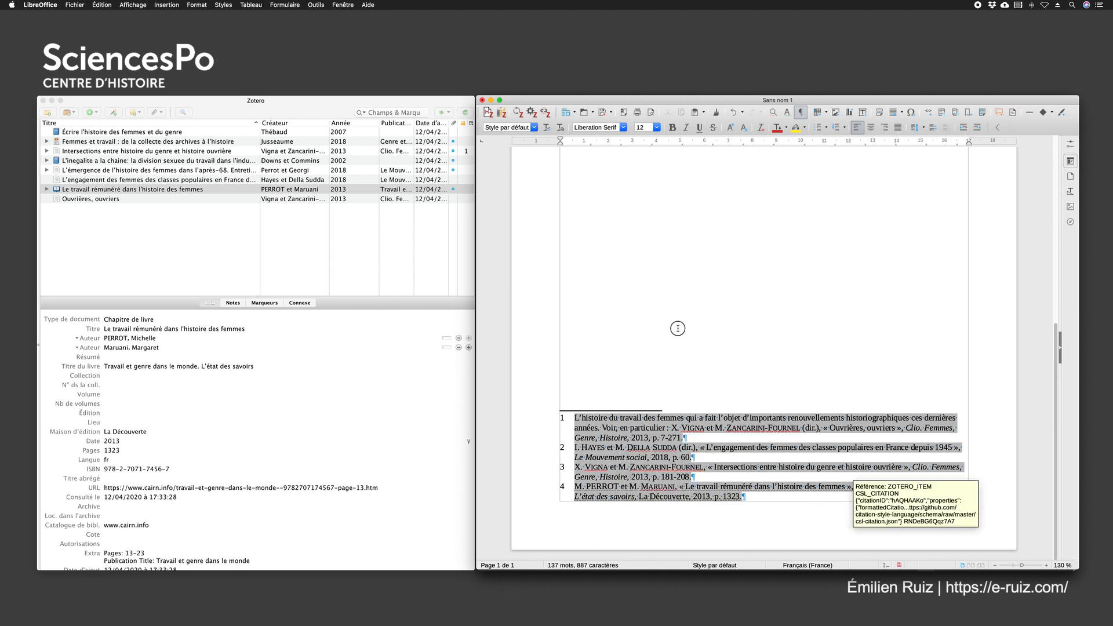
{"action": "scroll", "coordinate": [678, 328], "scroll_direction": "up", "scroll_amount": 10}
{"action": "scroll", "coordinate": [687, 354], "scroll_direction": "down", "scroll_amount": 10}
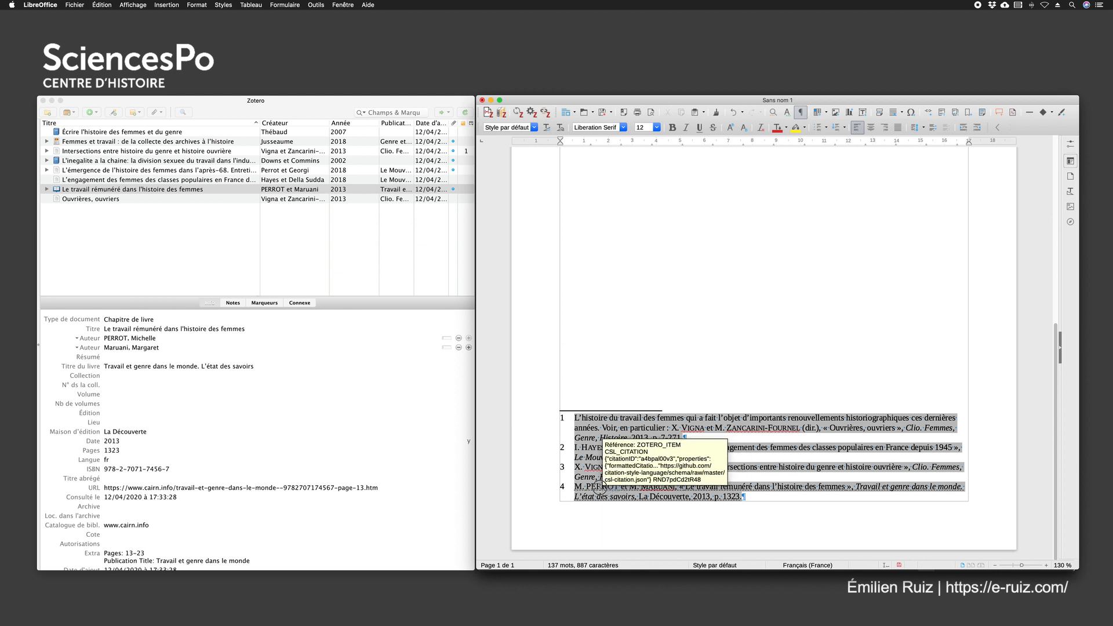
{"action": "double_click", "coordinate": [592, 486]}
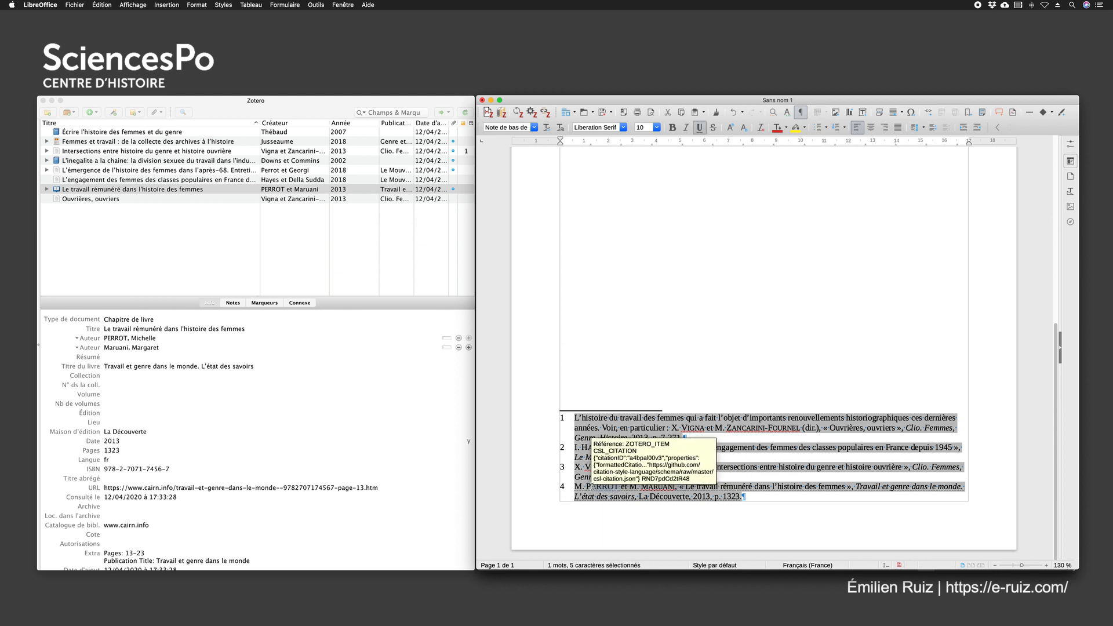
{"action": "left_click", "coordinate": [592, 486]}
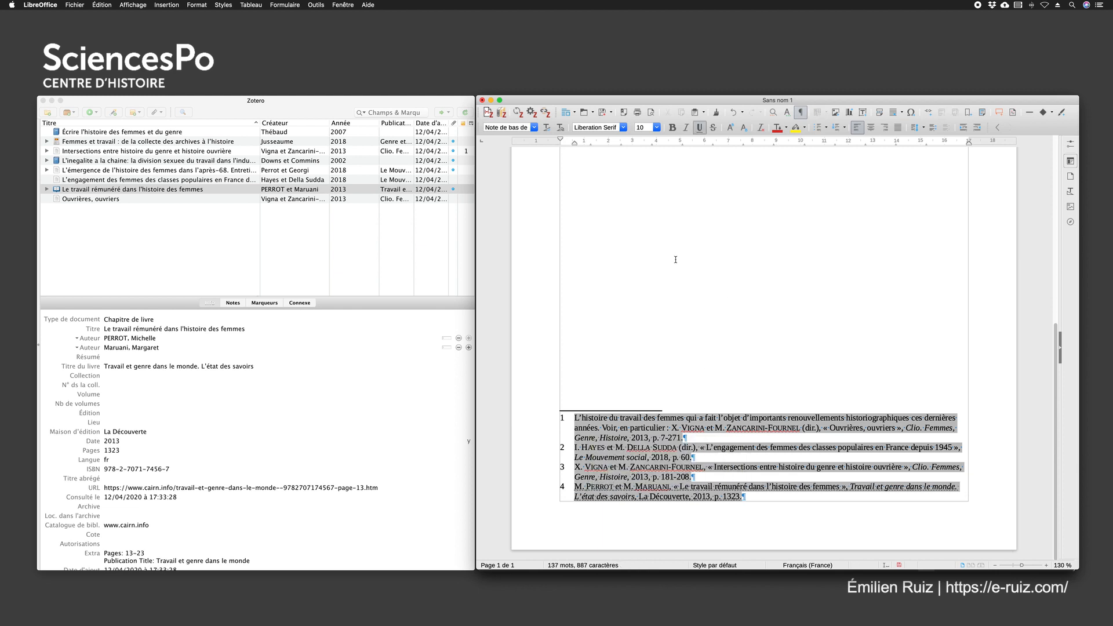
Refresh the Zotero citations, read the modified-citation warning and decline to keep the manual change in footnote 4
{"action": "left_click", "coordinate": [614, 249]}
{"action": "scroll", "coordinate": [645, 266], "scroll_direction": "down", "scroll_amount": 5}
{"action": "left_click", "coordinate": [518, 114]}
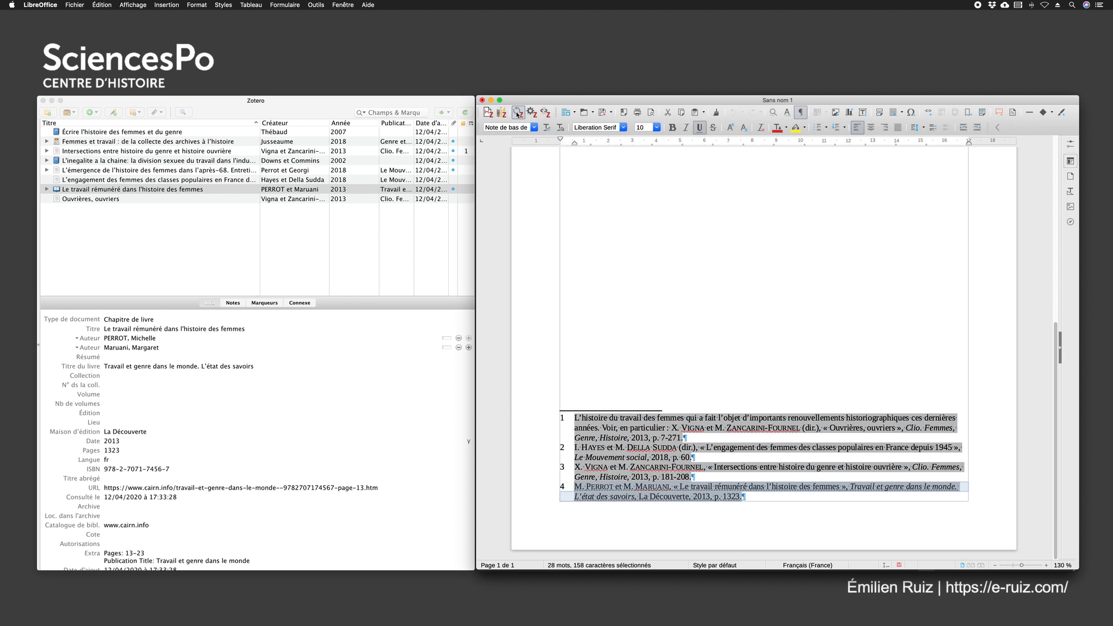
{"action": "left_click", "coordinate": [749, 498]}
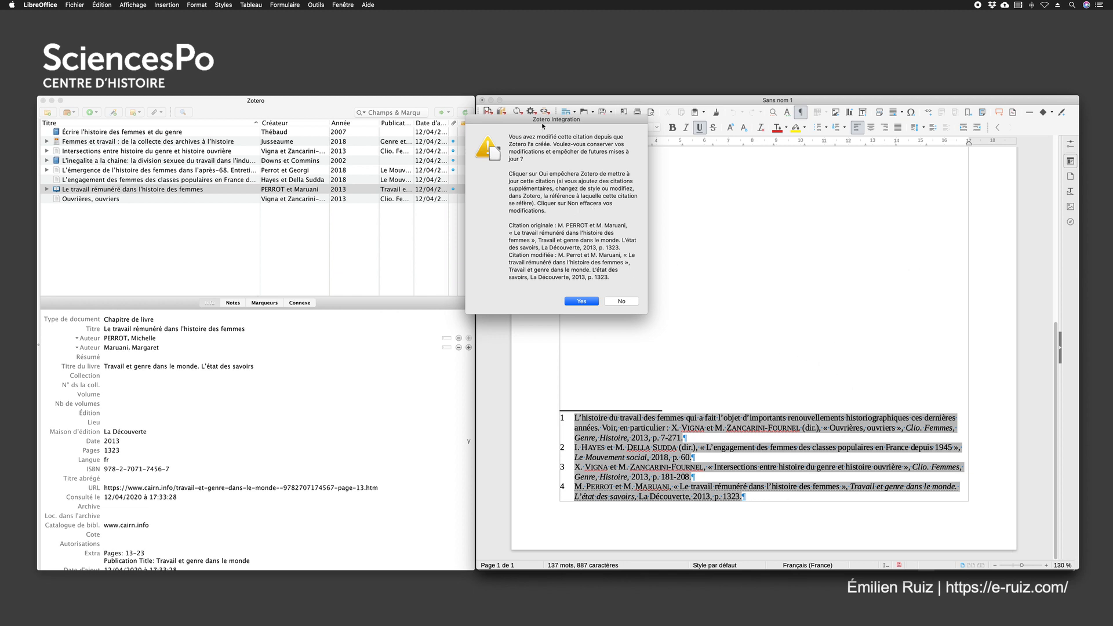
{"action": "left_click_drag", "start_coordinate": [544, 120], "coordinate": [506, 161]}
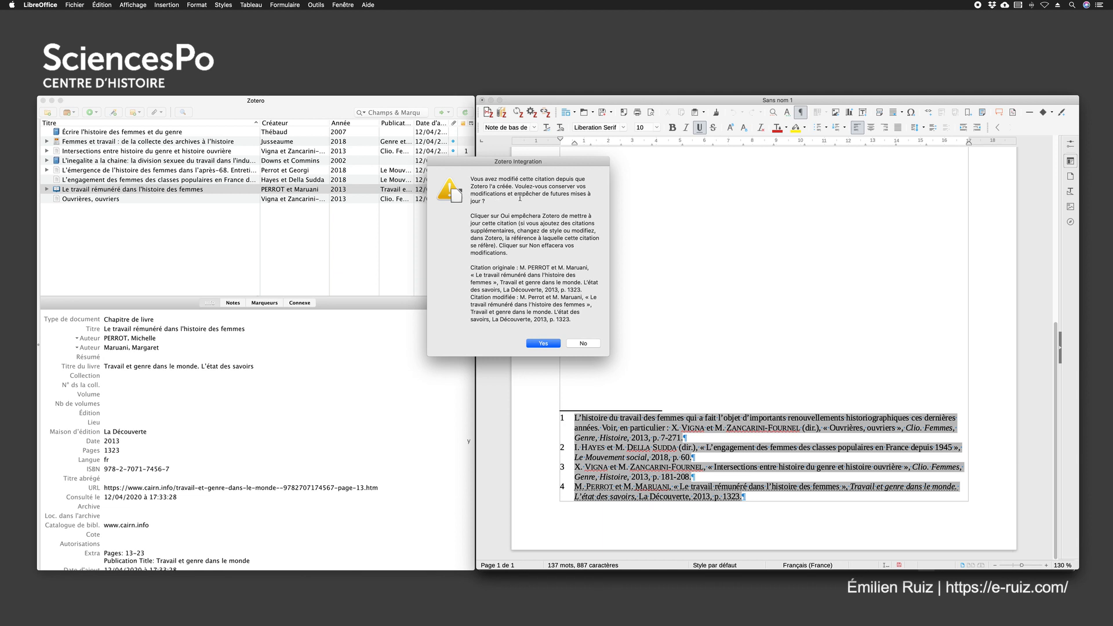
{"action": "left_click_drag", "start_coordinate": [470, 215], "coordinate": [568, 257]}
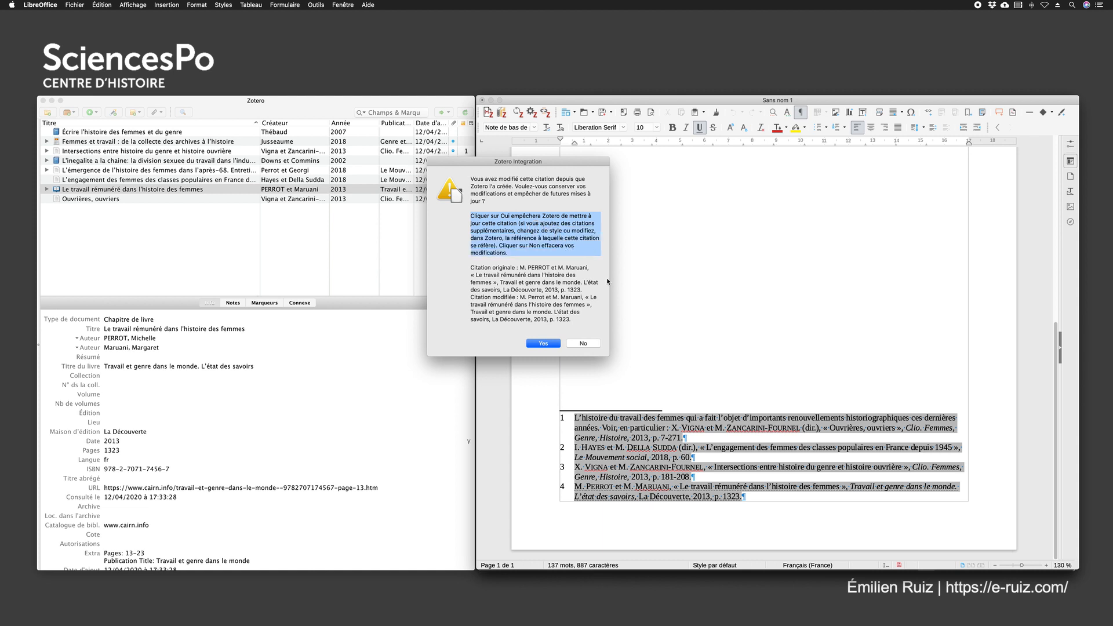
{"action": "left_click", "coordinate": [585, 343]}
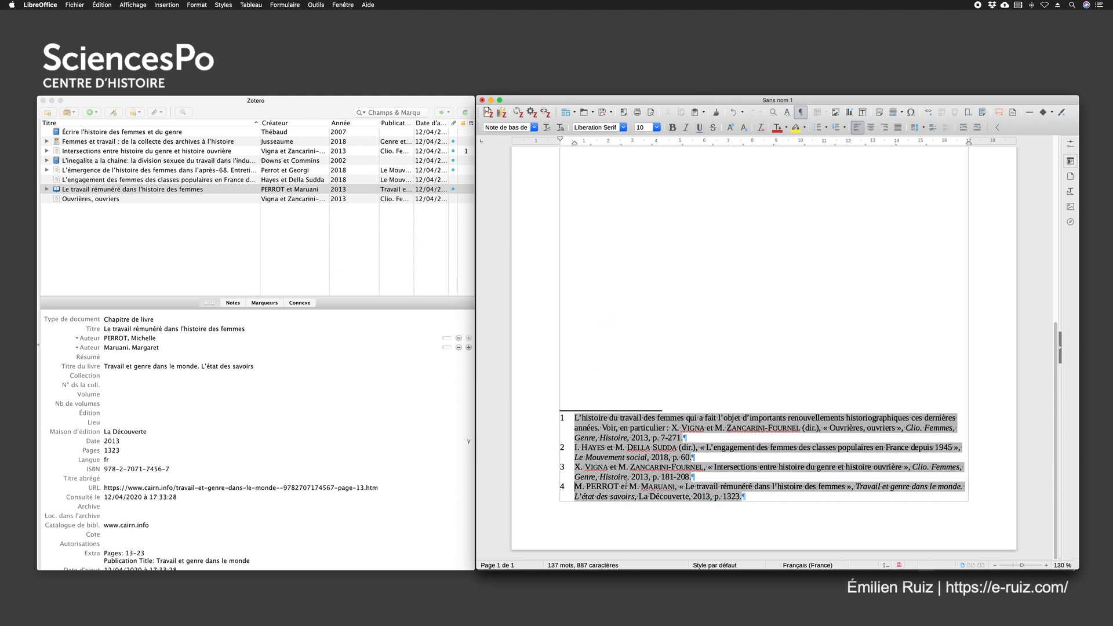
Edit the citation in footnote 1 and remove its whole prefix text, keeping only the "Ouvrières, ouvriers" reference
{"action": "left_click", "coordinate": [617, 270]}
{"action": "scroll", "coordinate": [623, 258], "scroll_direction": "down", "scroll_amount": 3}
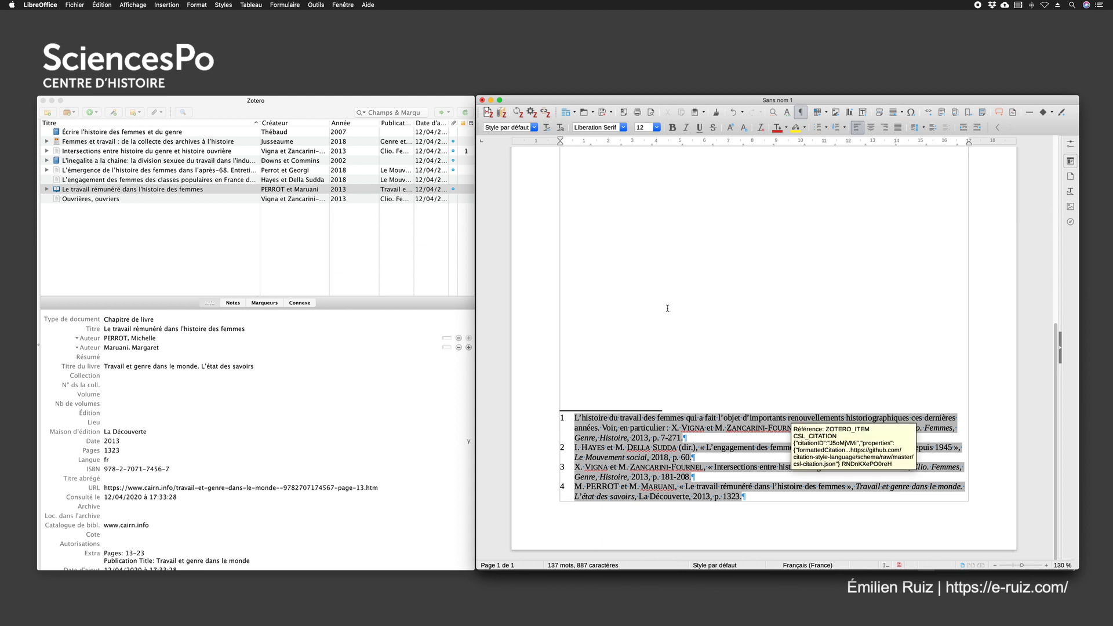
{"action": "left_click", "coordinate": [606, 418]}
{"action": "left_click", "coordinate": [488, 115]}
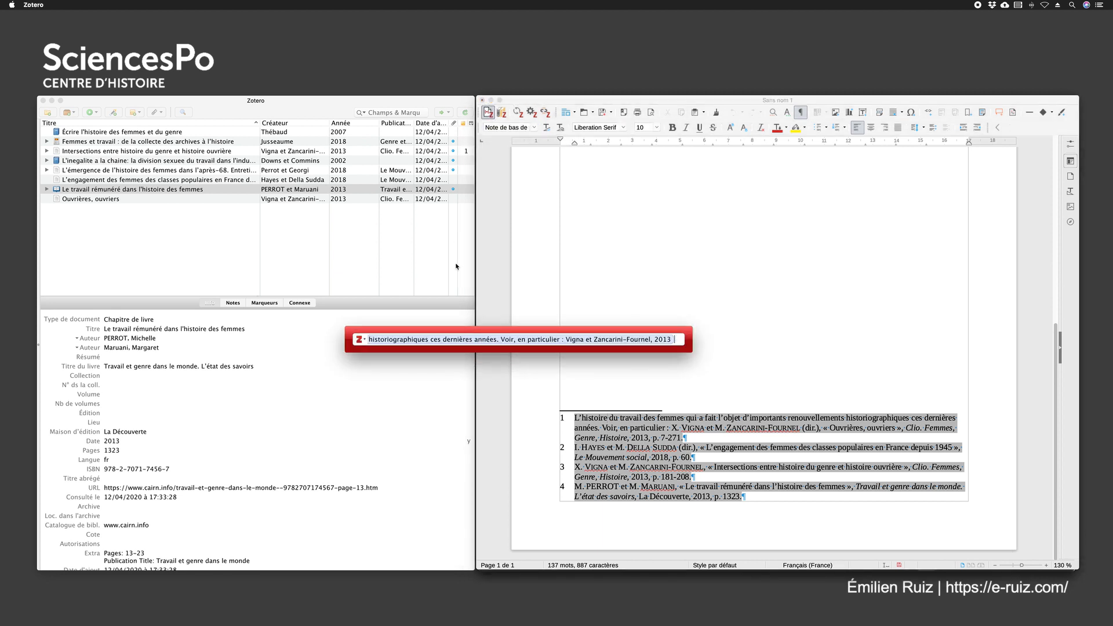
{"action": "left_click", "coordinate": [541, 338]}
{"action": "triple_click", "coordinate": [424, 392]}
{"action": "key", "text": "BackSpace"}
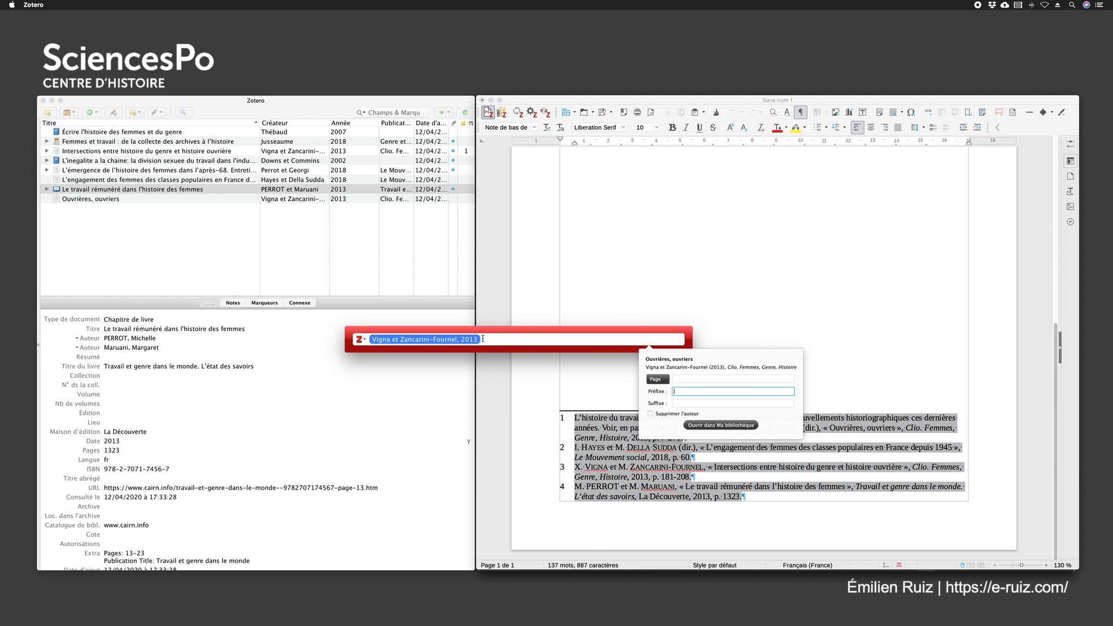
{"action": "key", "text": "Return"}
{"action": "key", "text": "Return"}
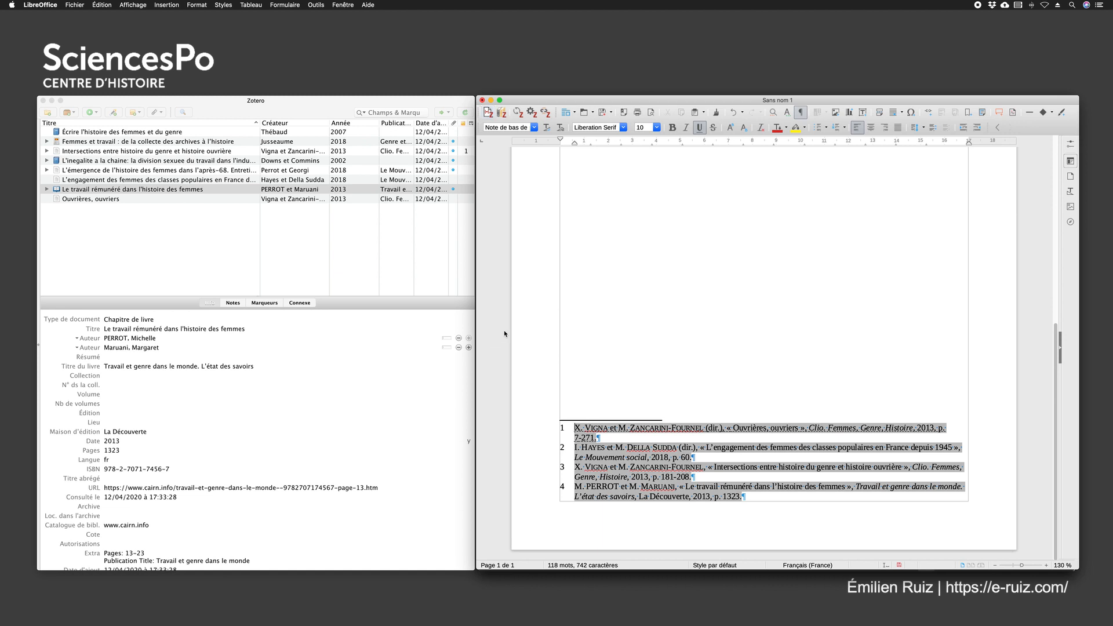
Switch to Zotero and correct the first author's surname of "Le travail rémunéré dans l'histoire des femmes" so that only its initial is capitalised
{"action": "left_click", "coordinate": [223, 403]}
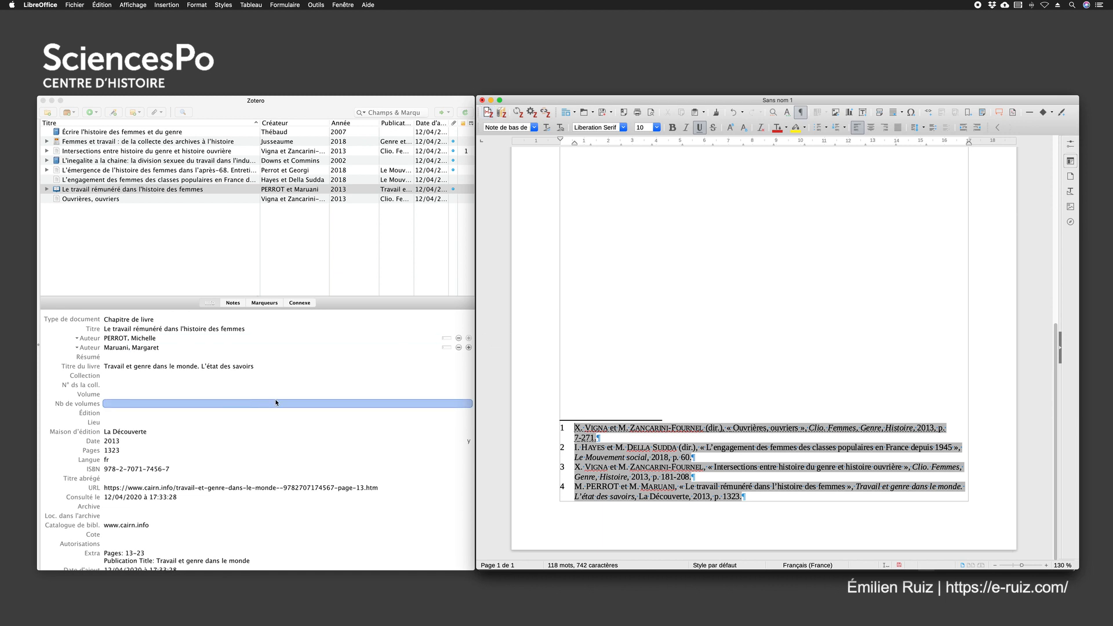
{"action": "left_click", "coordinate": [302, 106]}
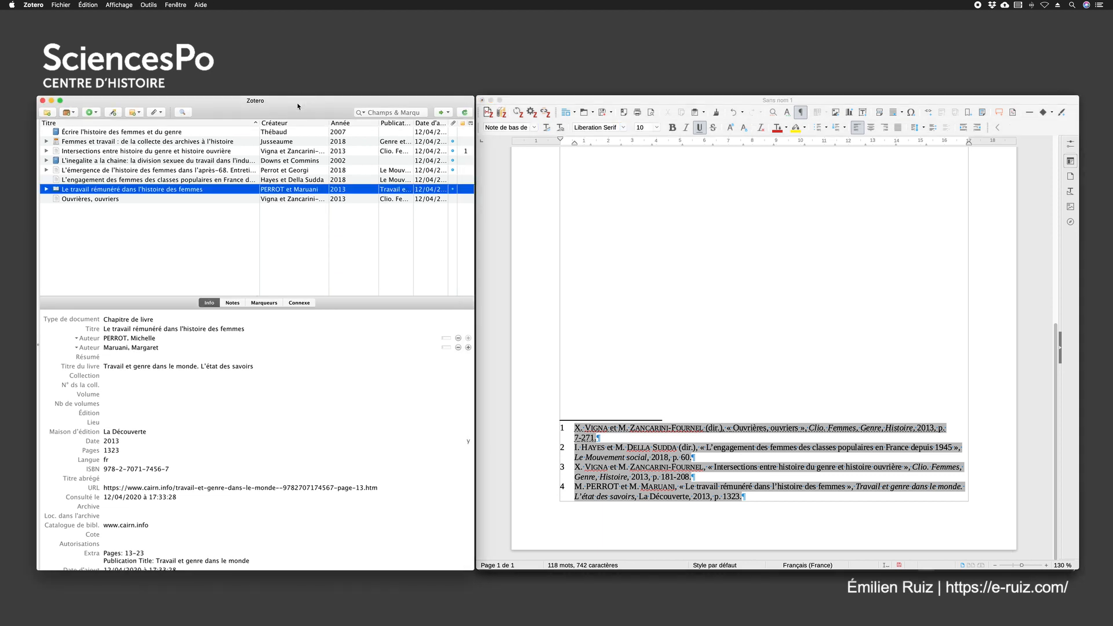
{"action": "left_click", "coordinate": [109, 338]}
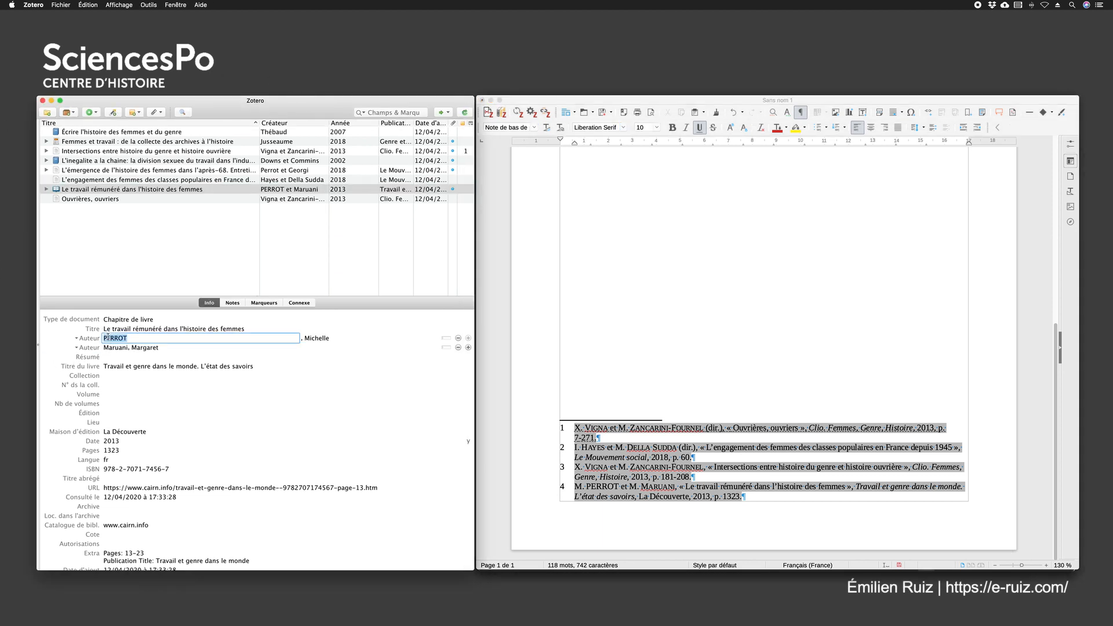
{"action": "type", "text": "Perrot"}
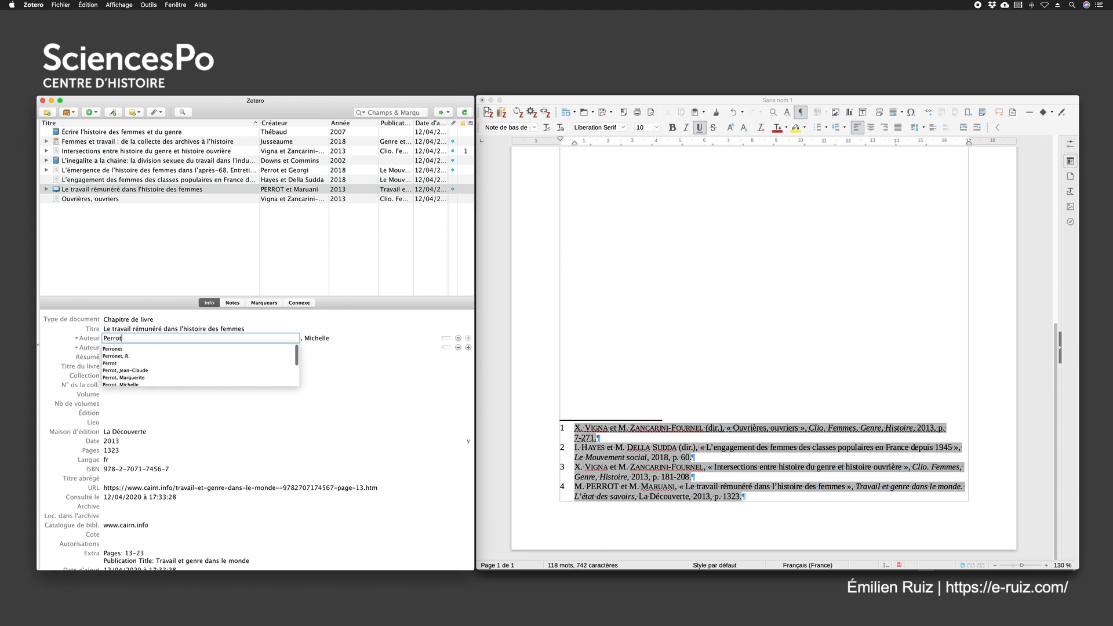
{"action": "key", "text": "Return"}
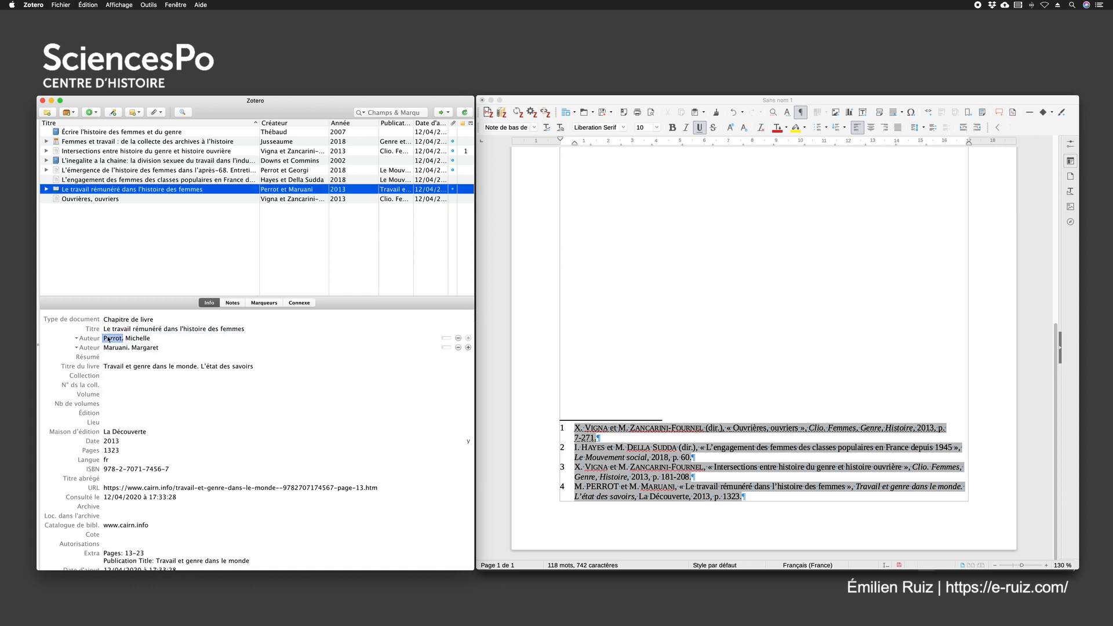
Set the place of publication of the chapter "Le travail rémunéré dans l'histoire des femmes" to Paris
{"action": "left_click", "coordinate": [106, 423]}
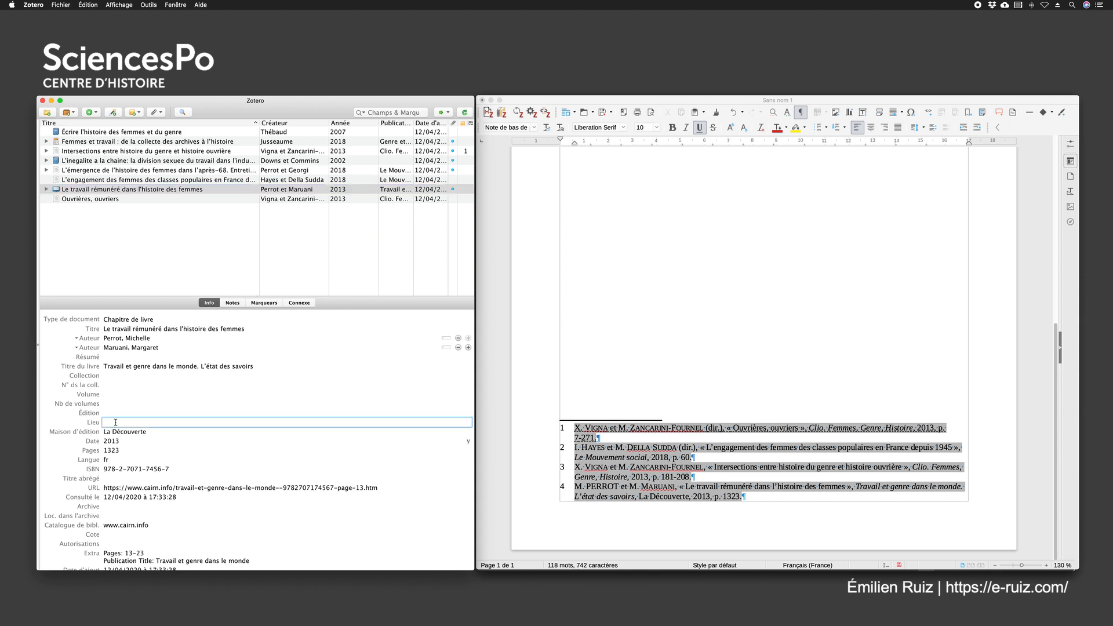
{"action": "type", "text": "aris"}
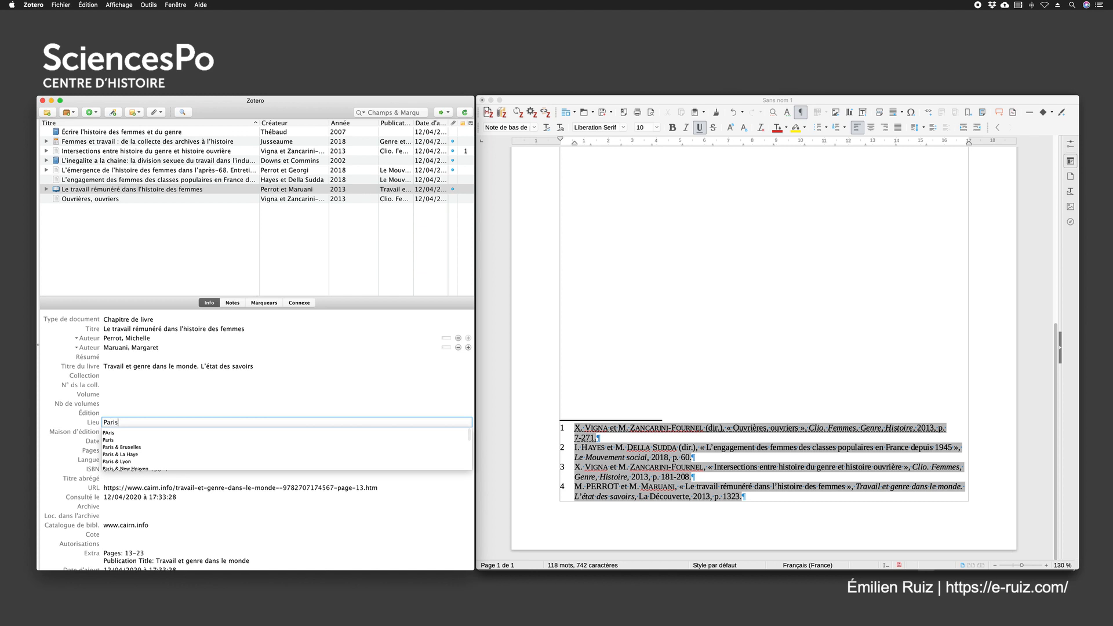
{"action": "key", "text": "Return"}
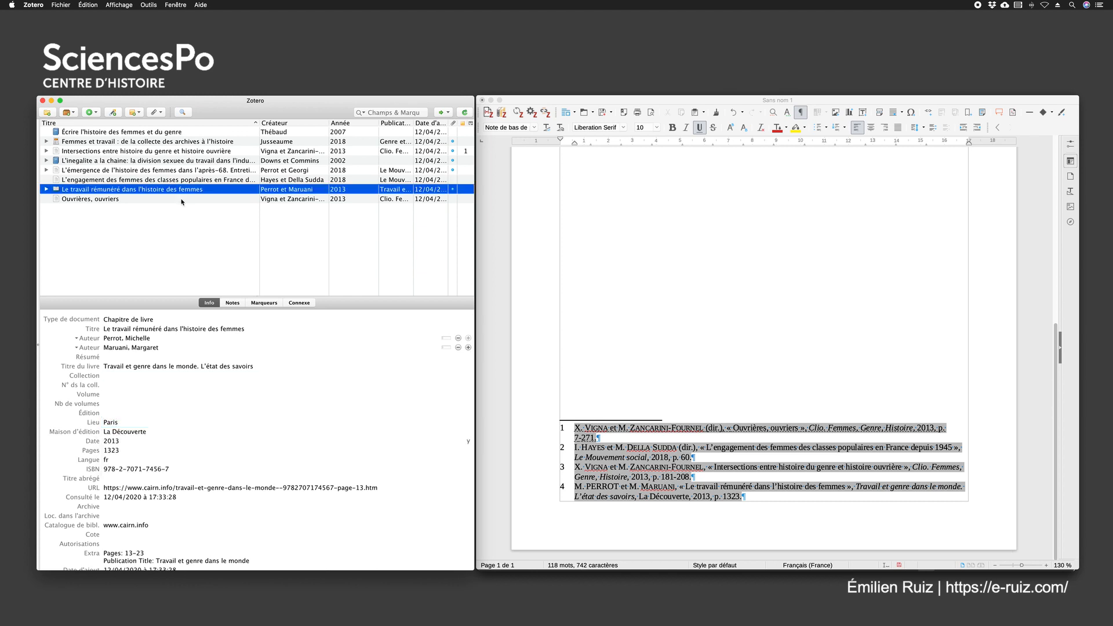
Correct the missing accents in the title of the 2002 book on inequality, including "à la chaîne", "sexuée" and "métallurgique"
{"action": "left_click", "coordinate": [76, 160]}
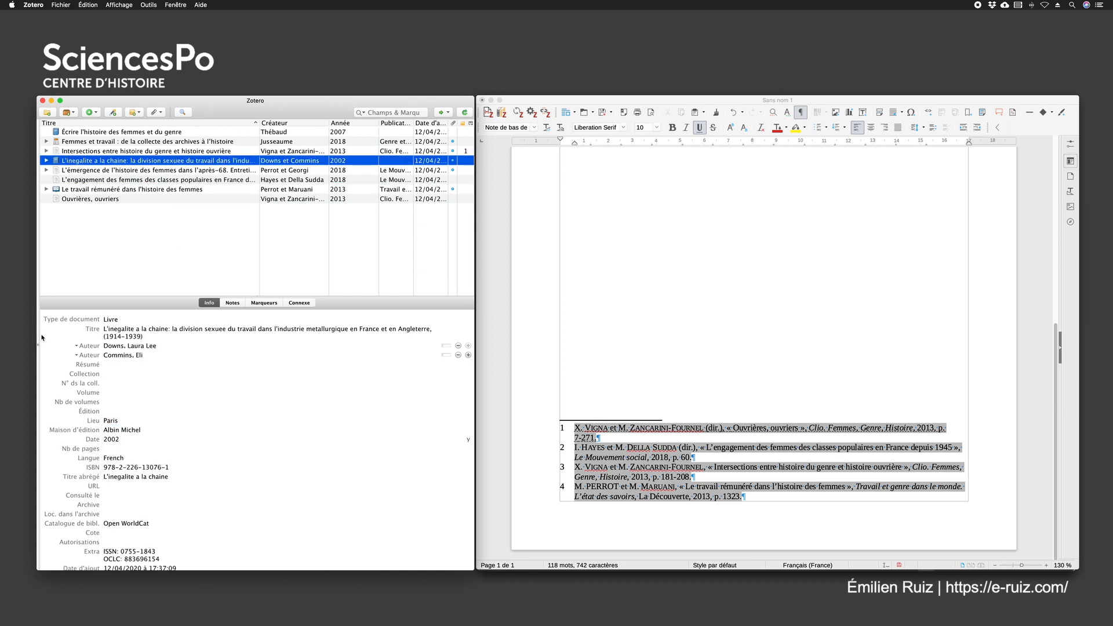
{"action": "left_click", "coordinate": [113, 331]}
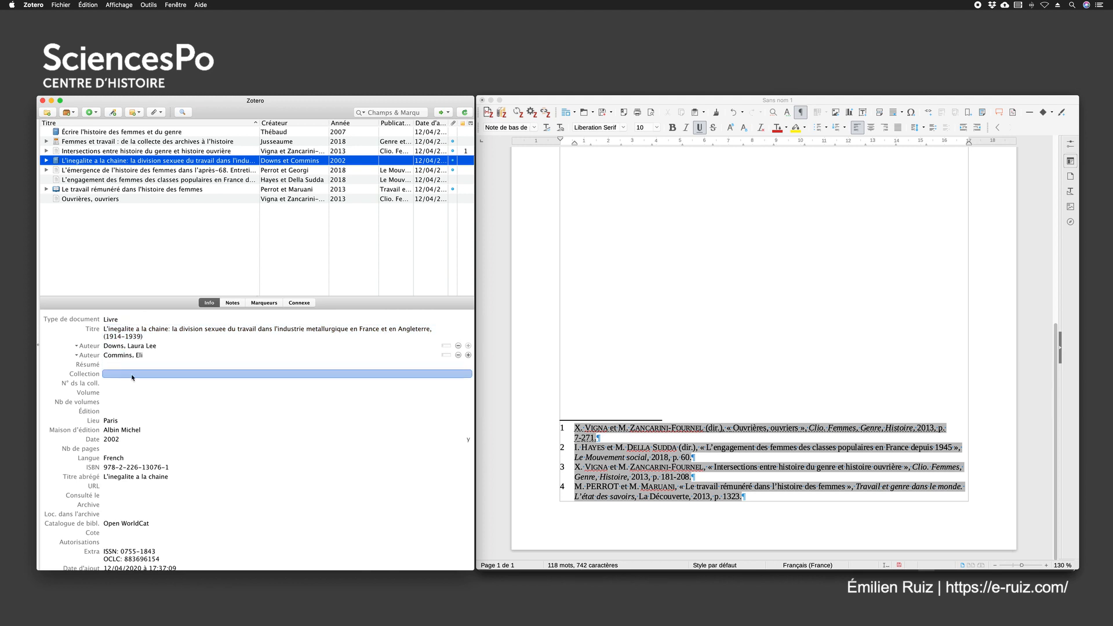
{"action": "left_click", "coordinate": [116, 331]}
{"action": "left_click", "coordinate": [118, 329]}
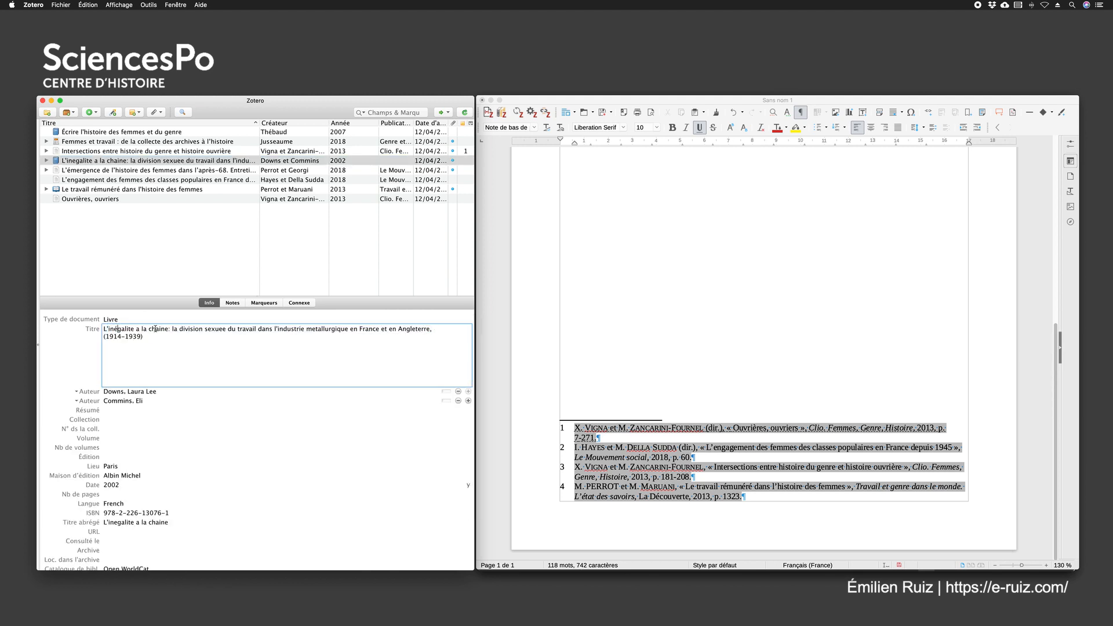
{"action": "double_click", "coordinate": [138, 329]}
{"action": "type", "text": "à"}
{"action": "left_click", "coordinate": [162, 328]}
{"action": "key", "text": "BackSpace"}
{"action": "type", "text": "^i"}
{"action": "left_click", "coordinate": [222, 330]}
{"action": "key", "text": "BackSpace"}
{"action": "type", "text": "é"}
{"action": "left_click", "coordinate": [313, 329]}
{"action": "key", "text": "BackSpace"}
{"action": "type", "text": "é"}
Change the role of the book's second contributor from author to translator (Traducteur)
{"action": "left_click", "coordinate": [70, 349]}
{"action": "left_click", "coordinate": [87, 355]}
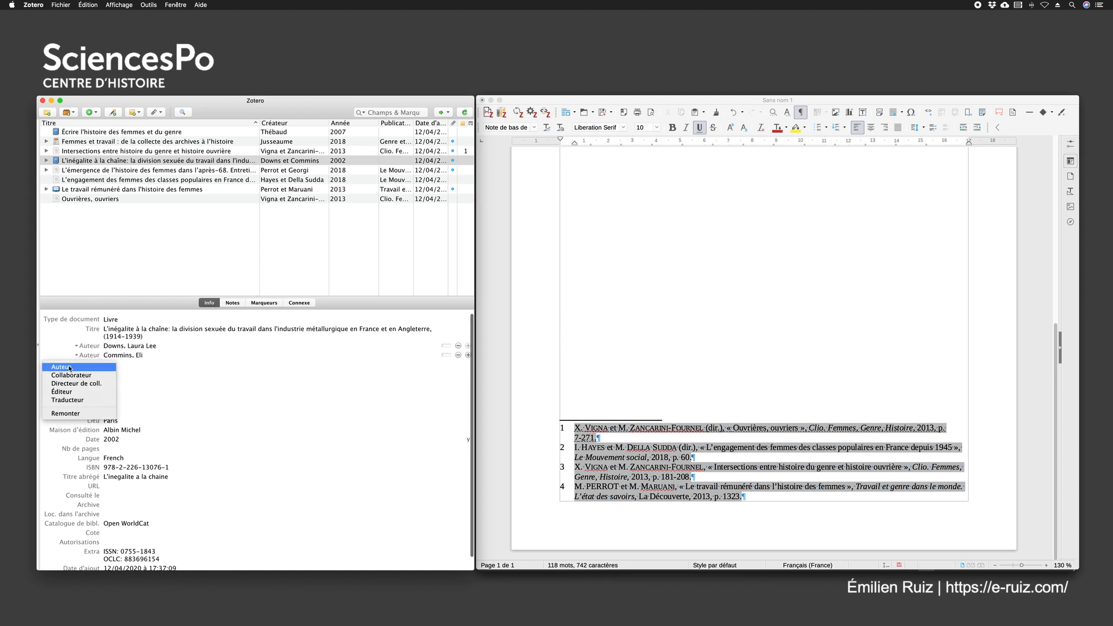
{"action": "left_click", "coordinate": [66, 401]}
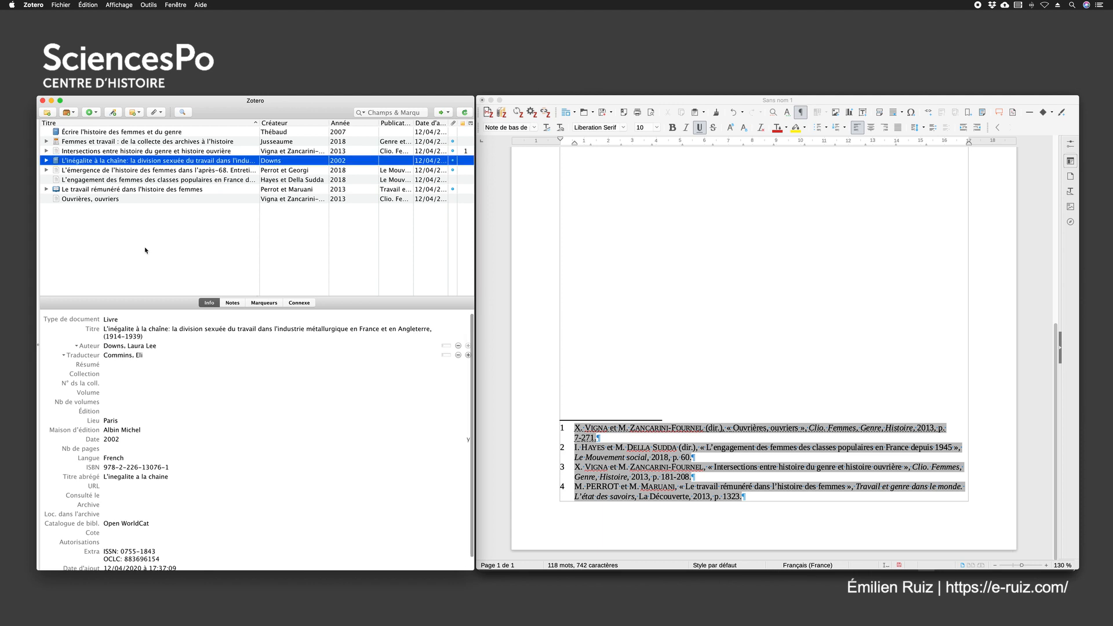
Return to the LibreOffice Writer document, refresh the Zotero citations and check the corrected reference in footnote 4
{"action": "left_click", "coordinate": [611, 366]}
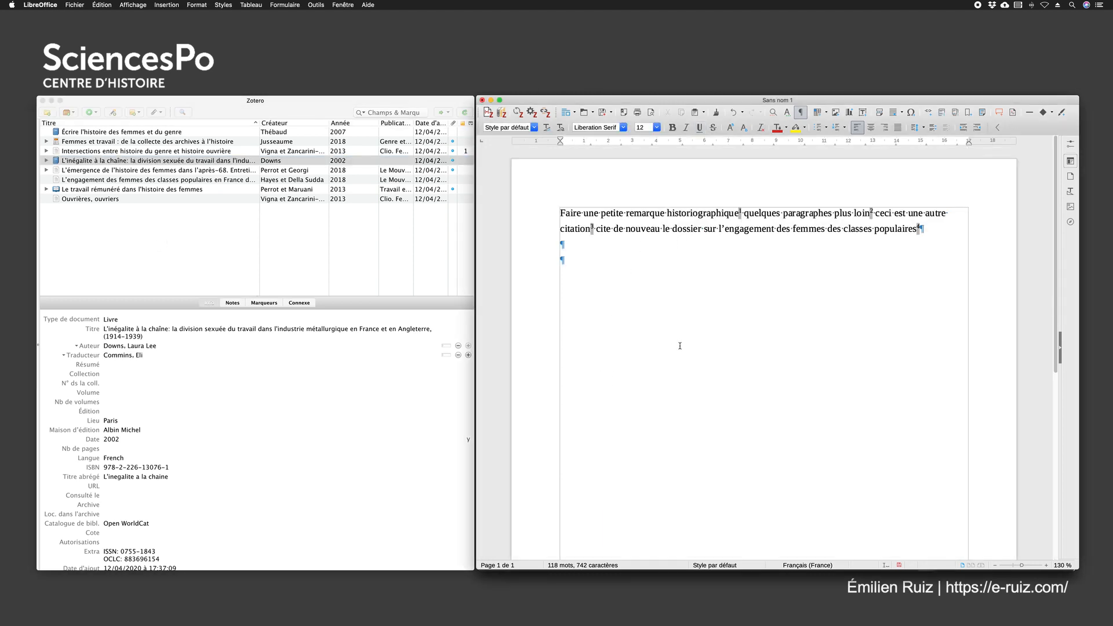
{"action": "scroll", "coordinate": [680, 346], "scroll_direction": "down", "scroll_amount": 10}
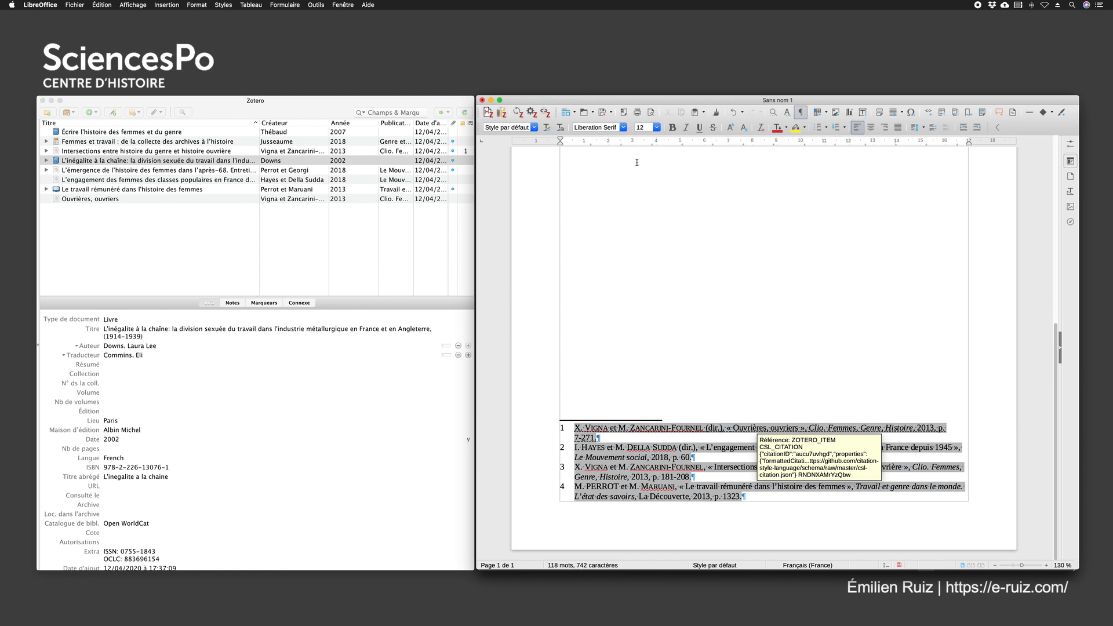
{"action": "left_click", "coordinate": [518, 112]}
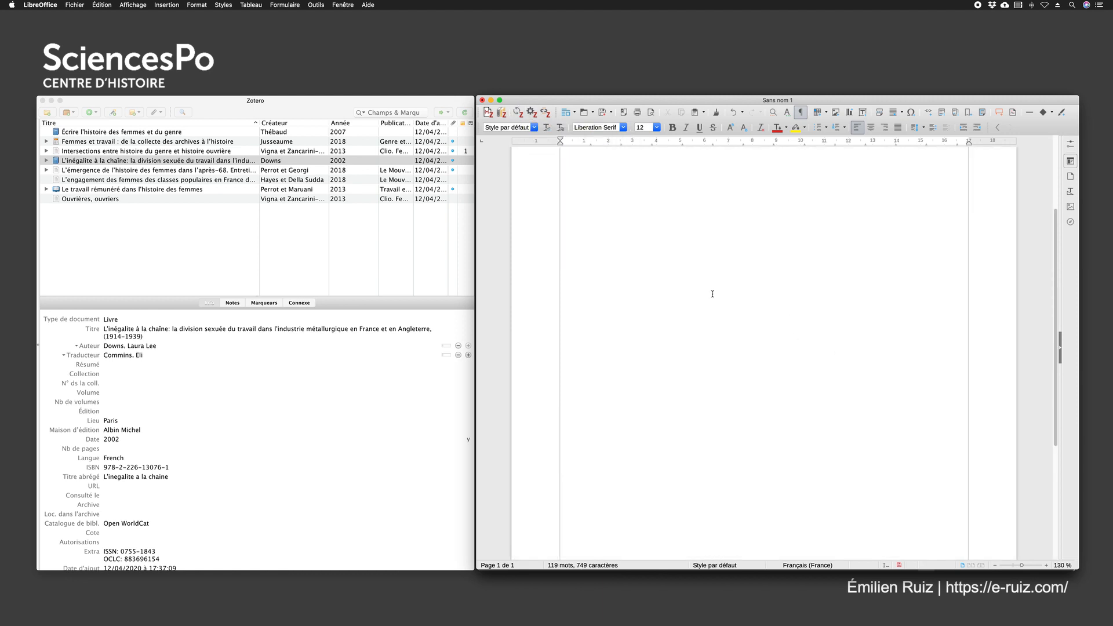
{"action": "scroll", "coordinate": [712, 294], "scroll_direction": "down", "scroll_amount": 5}
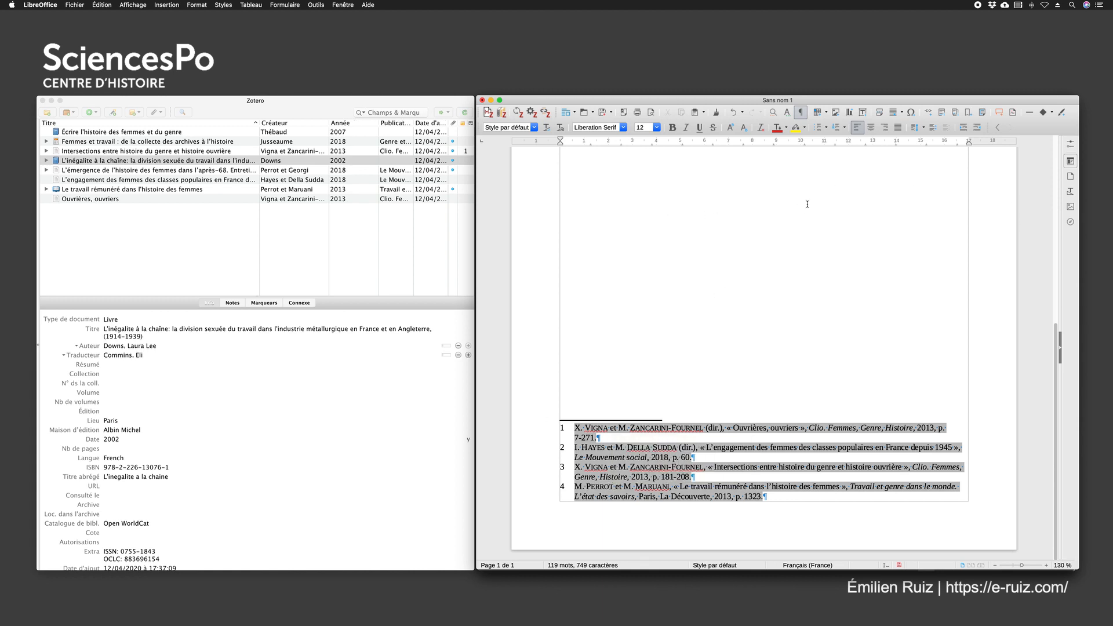
{"action": "scroll", "coordinate": [811, 200], "scroll_direction": "up", "scroll_amount": 5}
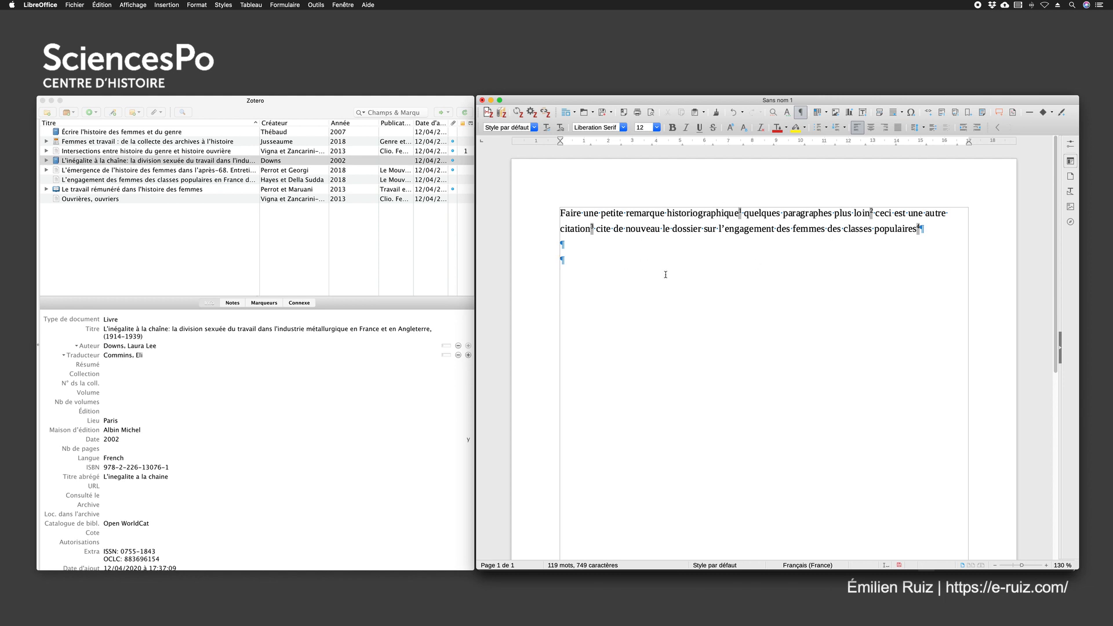
{"action": "left_click", "coordinate": [114, 332]}
{"action": "left_click", "coordinate": [77, 193]}
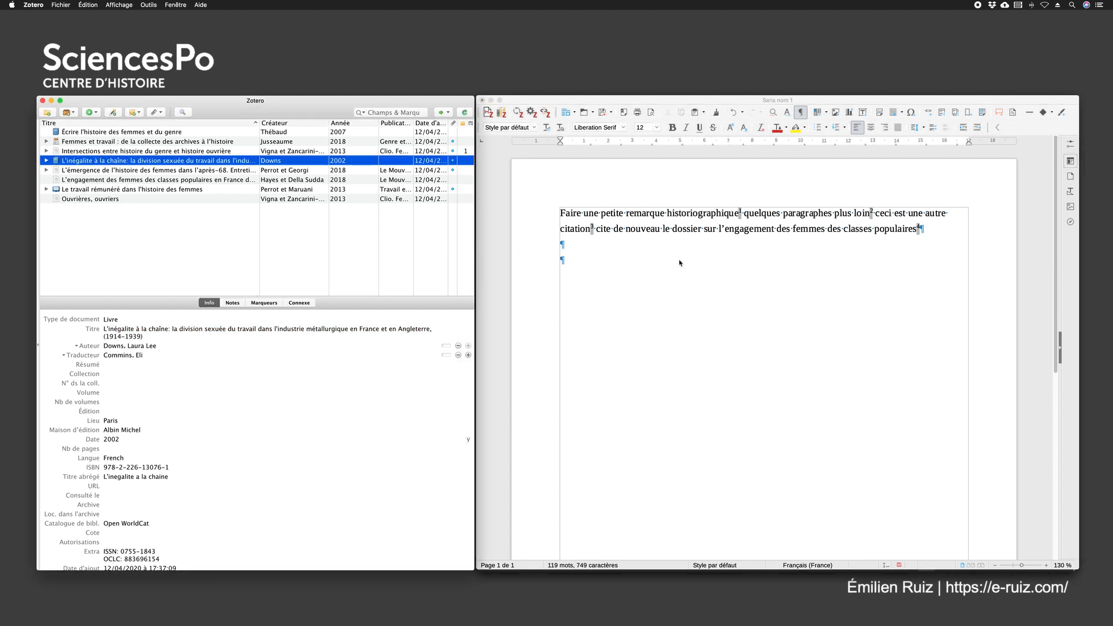
{"action": "scroll", "coordinate": [688, 259], "scroll_direction": "down", "scroll_amount": 10}
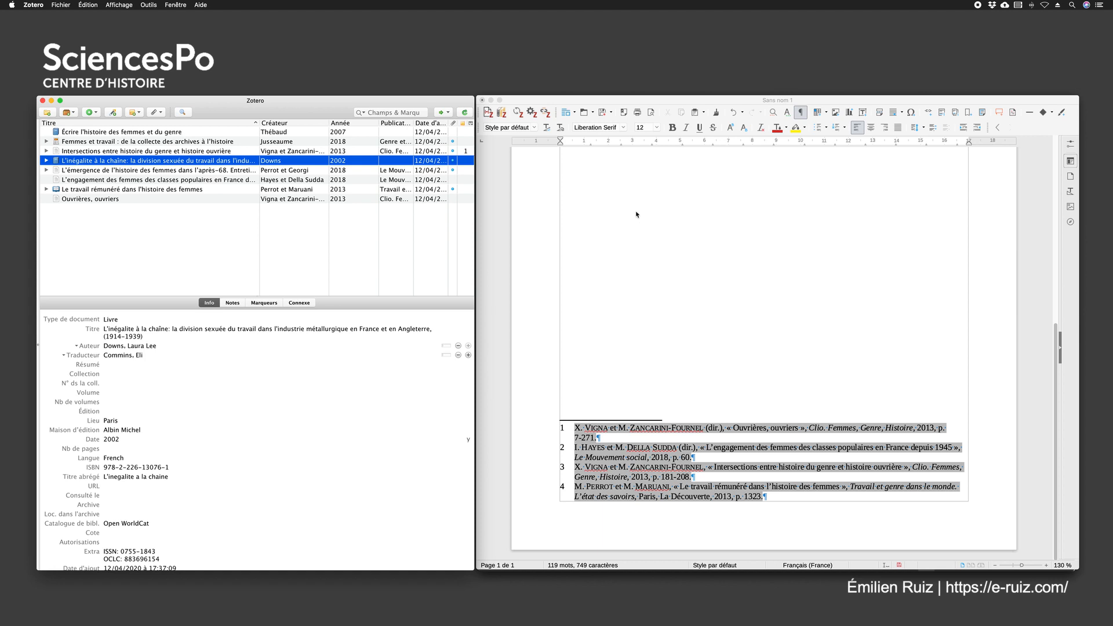
{"action": "scroll", "coordinate": [620, 233], "scroll_direction": "up", "scroll_amount": 10}
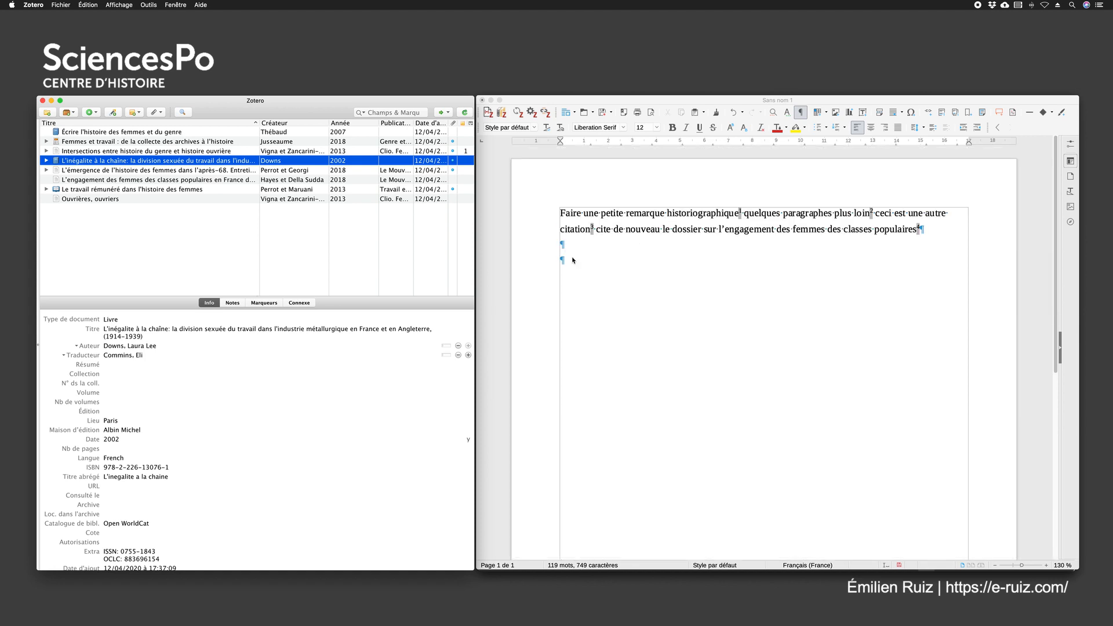
Add the text "une autre citation de plusieurs titres" at the end of the paragraph, after the footnote 4 mark
{"action": "left_click", "coordinate": [572, 259]}
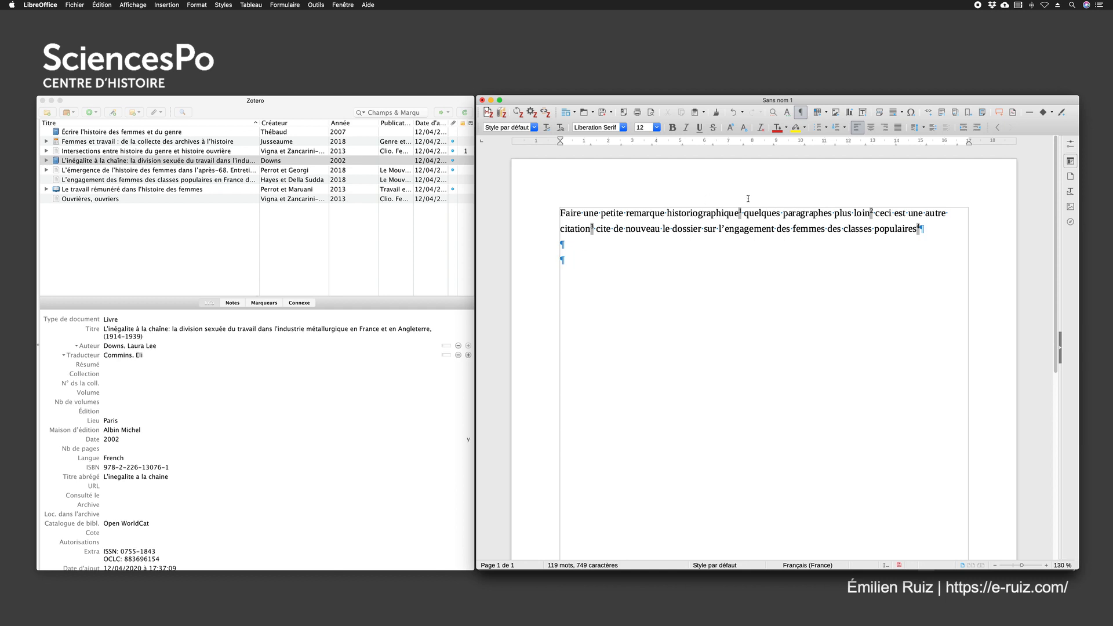
{"action": "left_click", "coordinate": [932, 230]}
{"action": "type", "text": "une autre"}
{"action": "type", "text": " citation"}
{"action": "type", "text": " de plusieurs"}
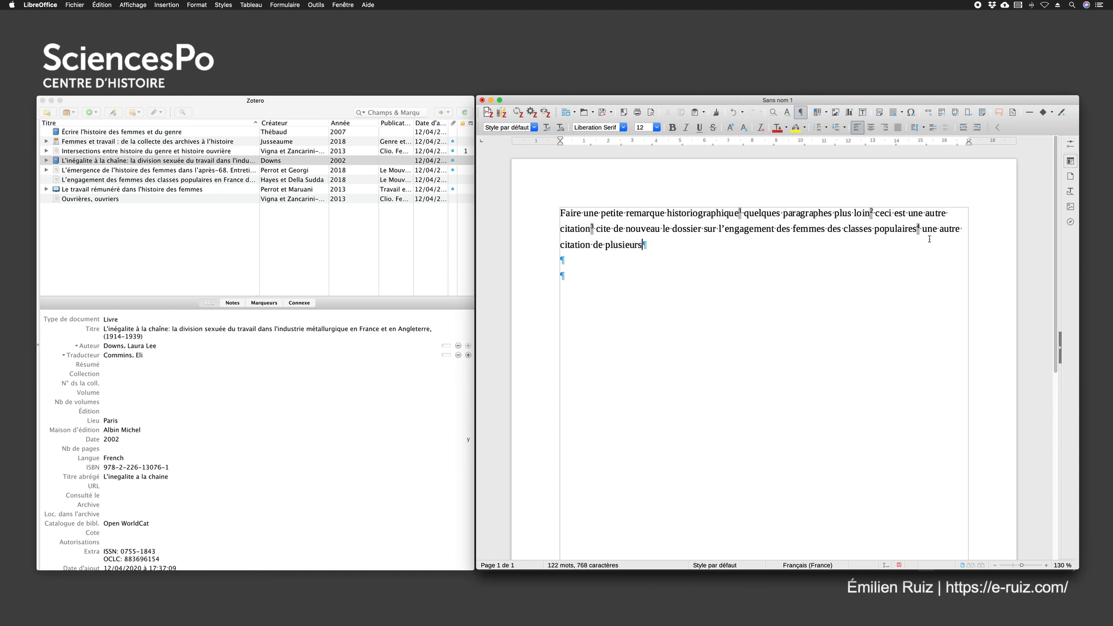
{"action": "type", "text": " titres"}
Start a new Zotero citation after "titres" and add the 2007 book "Écrire l'histoire des femmes et du genre" to it
{"action": "left_click", "coordinate": [488, 112]}
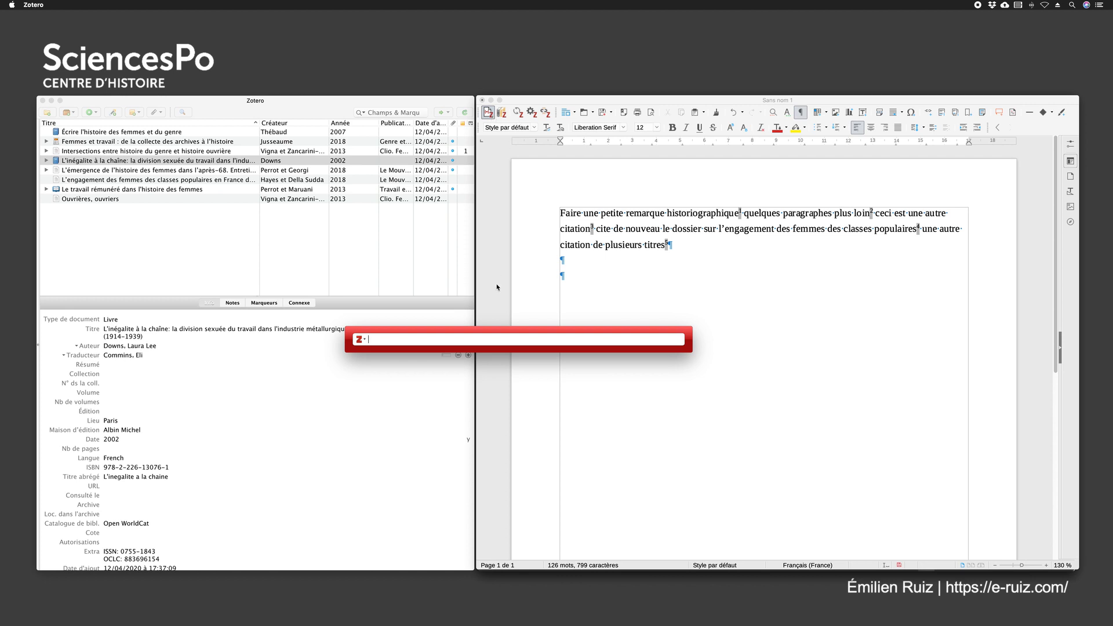
{"action": "type", "text": "the"}
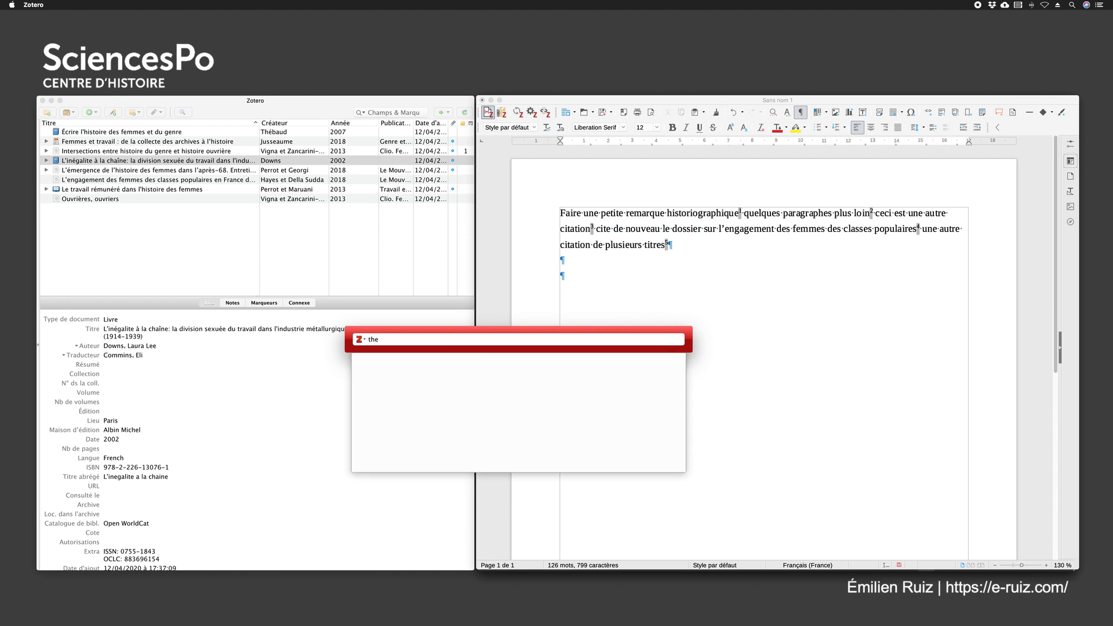
{"action": "type", "text": "ébaud"}
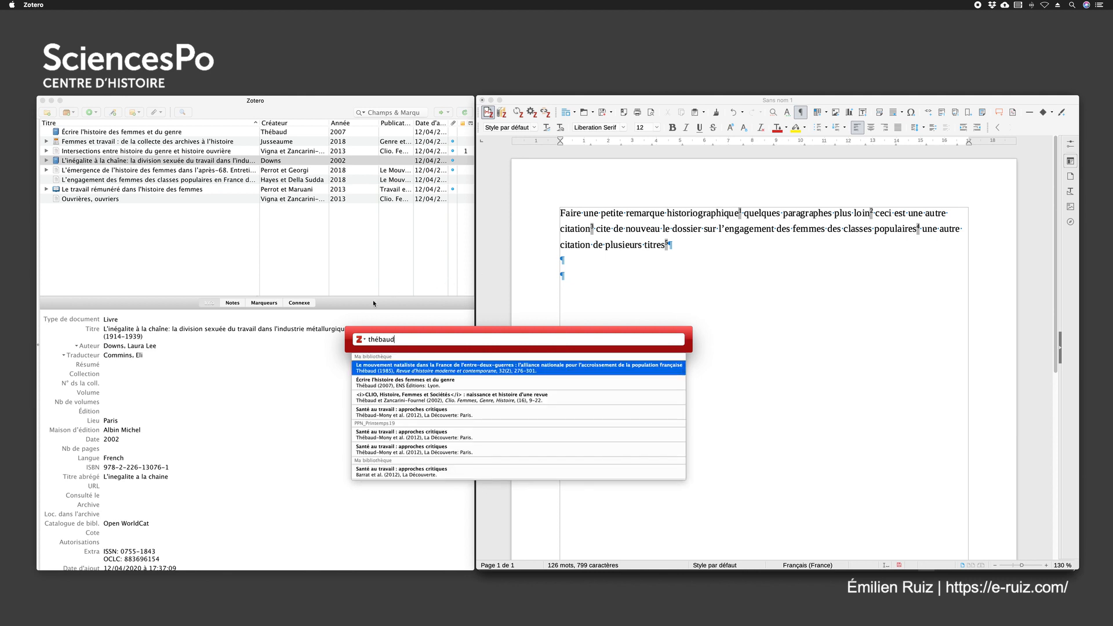
{"action": "left_click", "coordinate": [389, 384]}
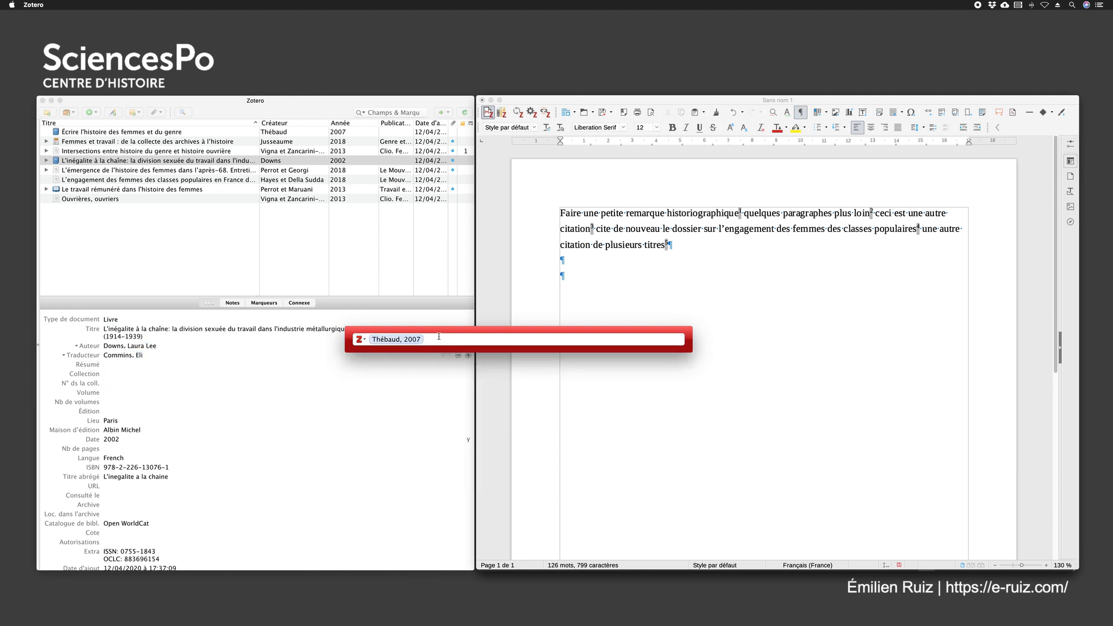
Add "Femmes et travail : de la collecte des archives à l'histoire" as the second reference in the same citation
{"action": "type", "text": "Femmes et travail"}
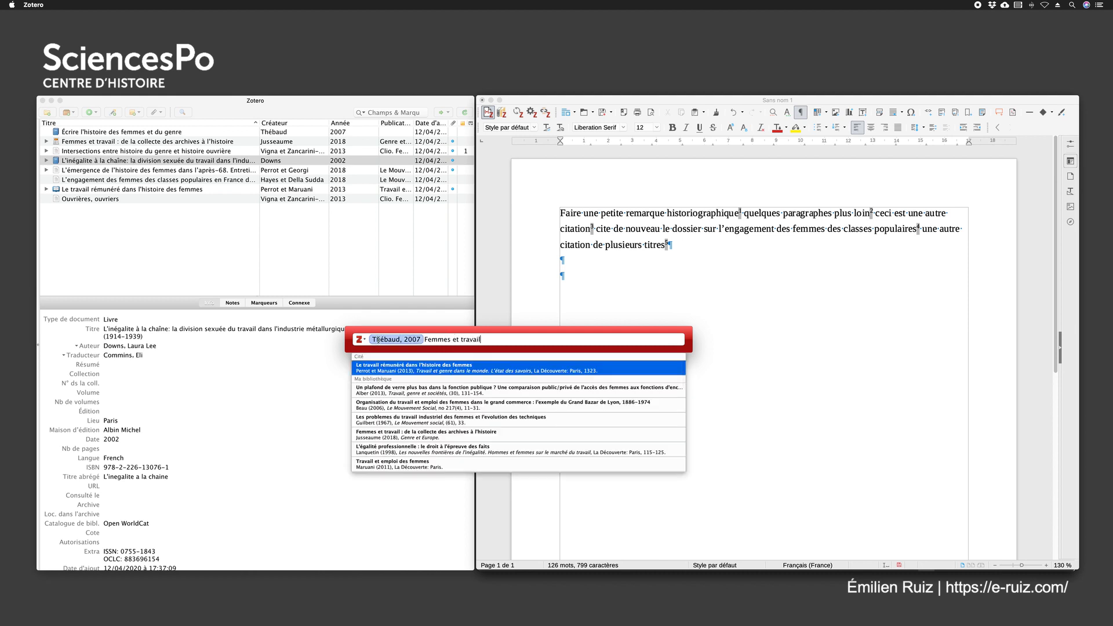
{"action": "type", "text": " juss"}
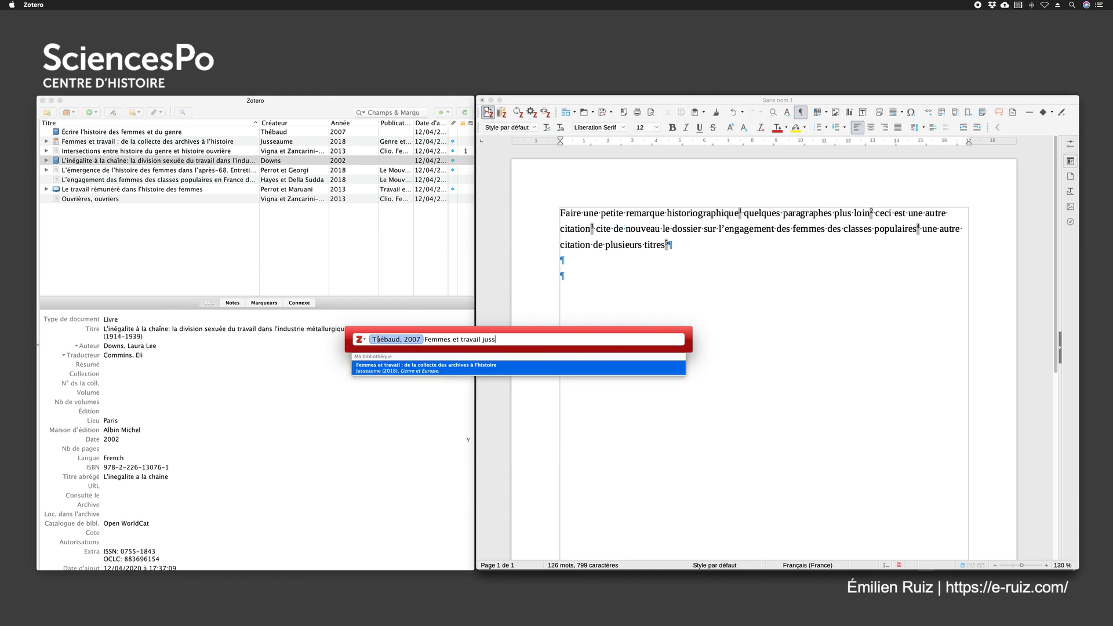
{"action": "key", "text": "Return"}
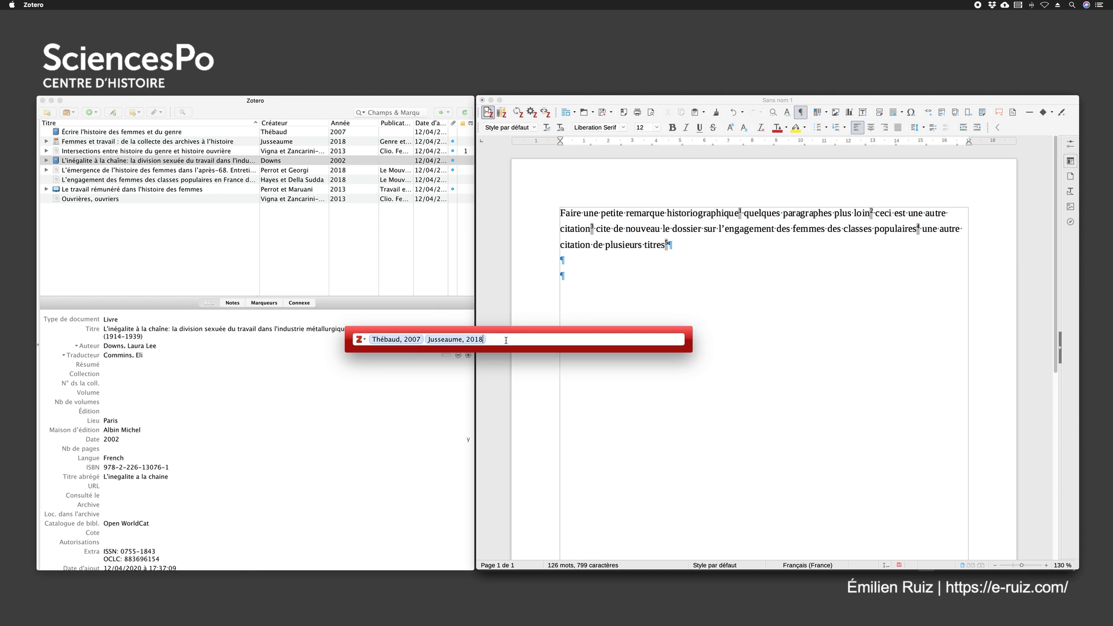
{"action": "type", "text": "émergence de l'histoire des femmes"}
{"action": "left_click_drag", "start_coordinate": [487, 340], "coordinate": [607, 340]}
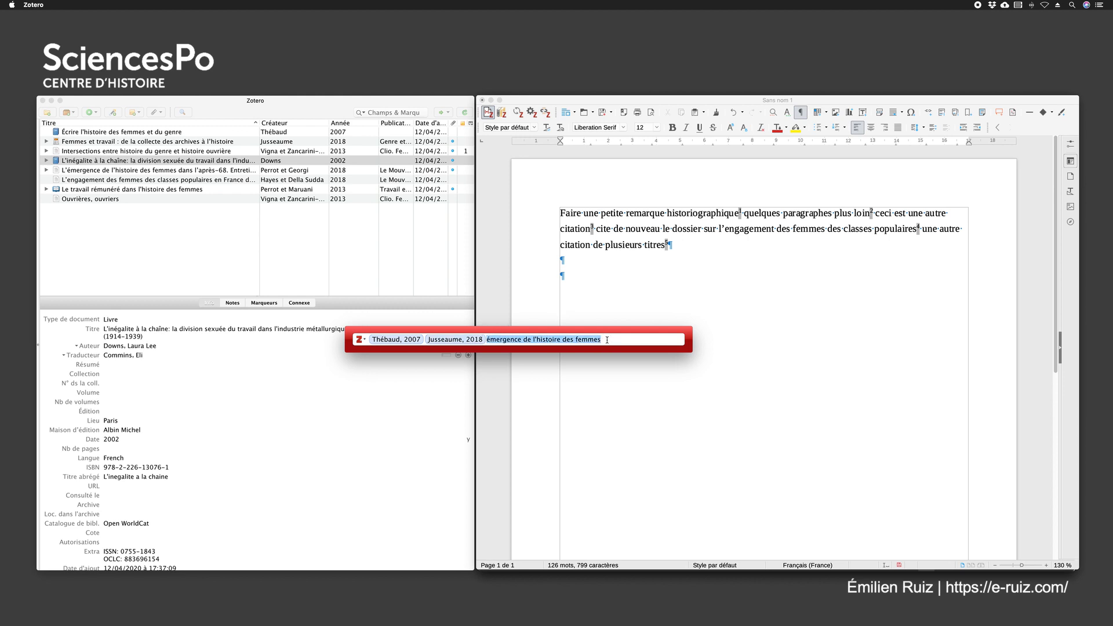
Find the 2018 interview "L'émergence de l'histoire des femmes dans l'après-68" by its authors, add it as third reference and insert the citation
{"action": "type", "text": "Pe"}
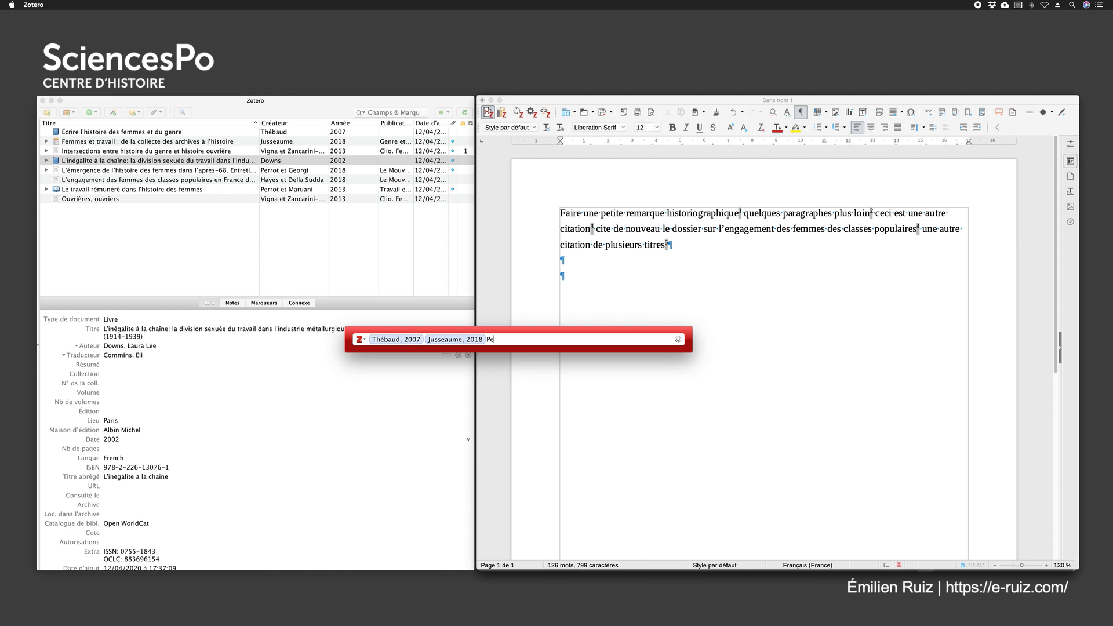
{"action": "type", "text": "rrot G"}
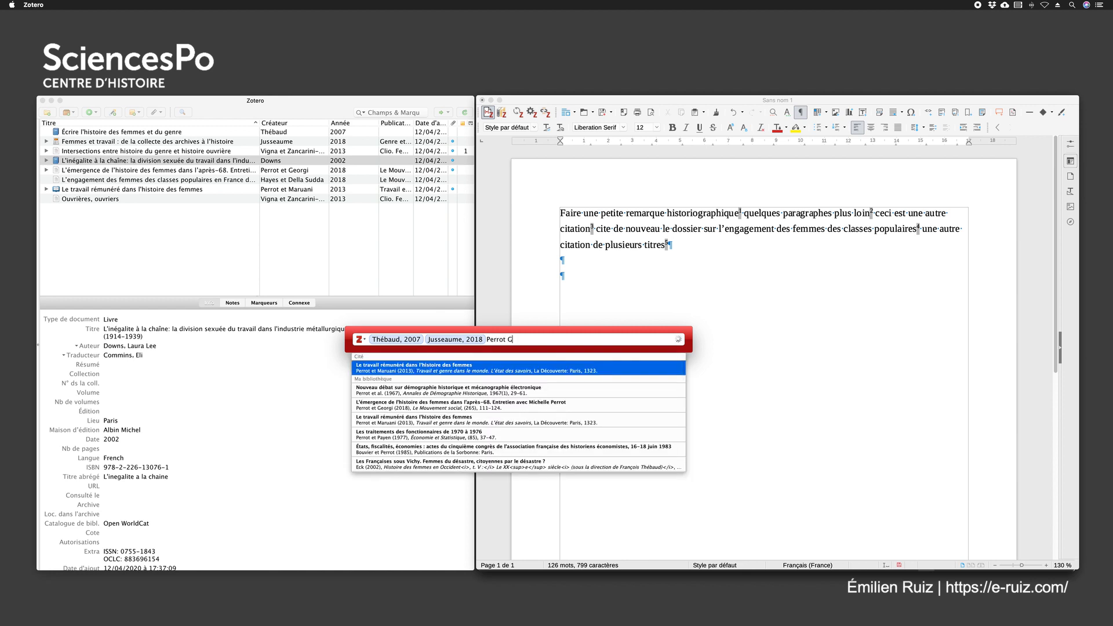
{"action": "type", "text": "eorgi"}
{"action": "left_click", "coordinate": [412, 370]}
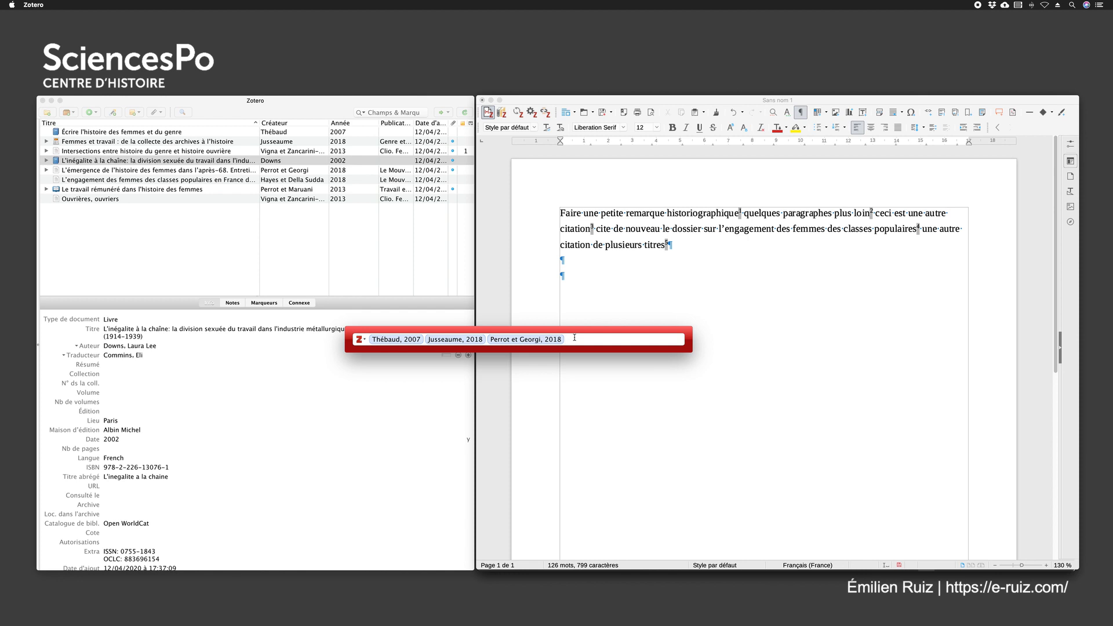
{"action": "key", "text": "Return"}
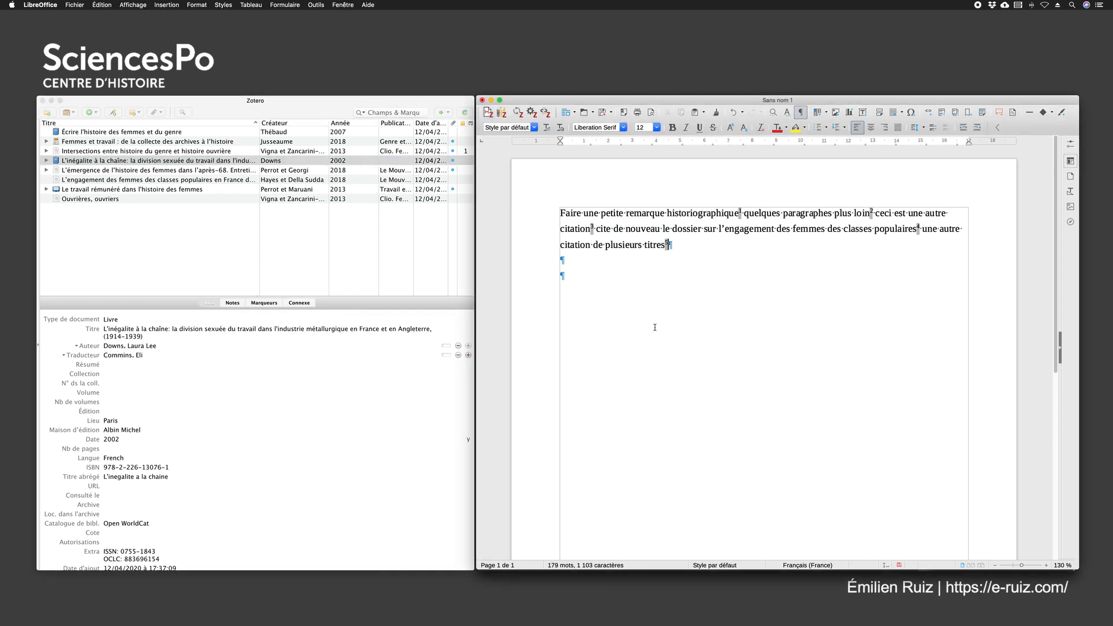
Add the heading "Bibliographie des travaux cités" on the last empty line below the paragraph
{"action": "scroll", "coordinate": [658, 344], "scroll_direction": "down", "scroll_amount": 5}
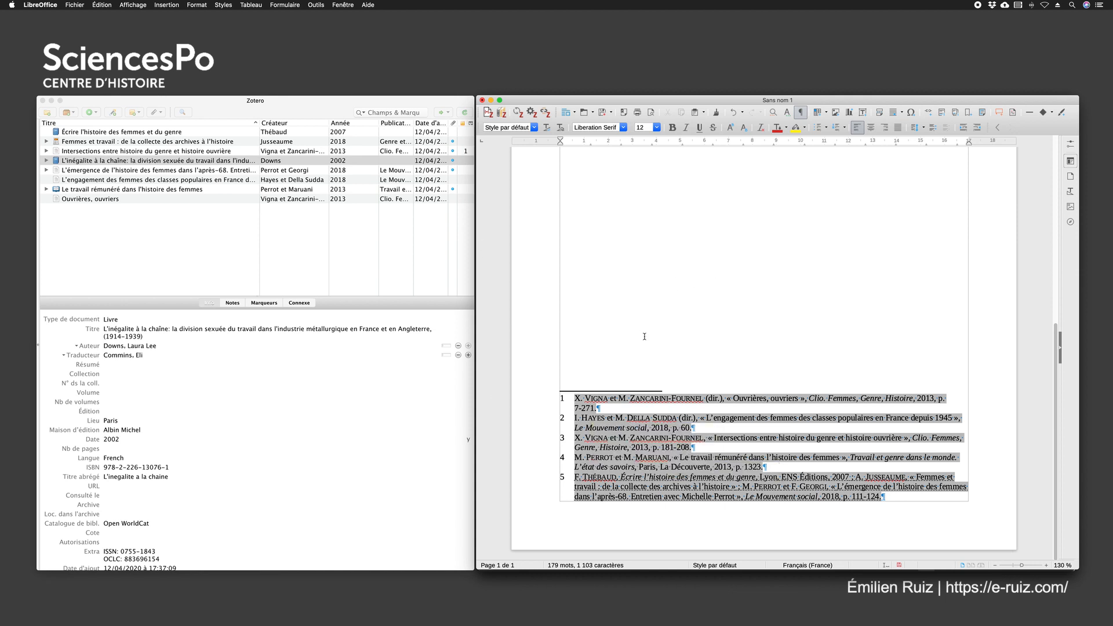
{"action": "scroll", "coordinate": [721, 279], "scroll_direction": "up", "scroll_amount": 10}
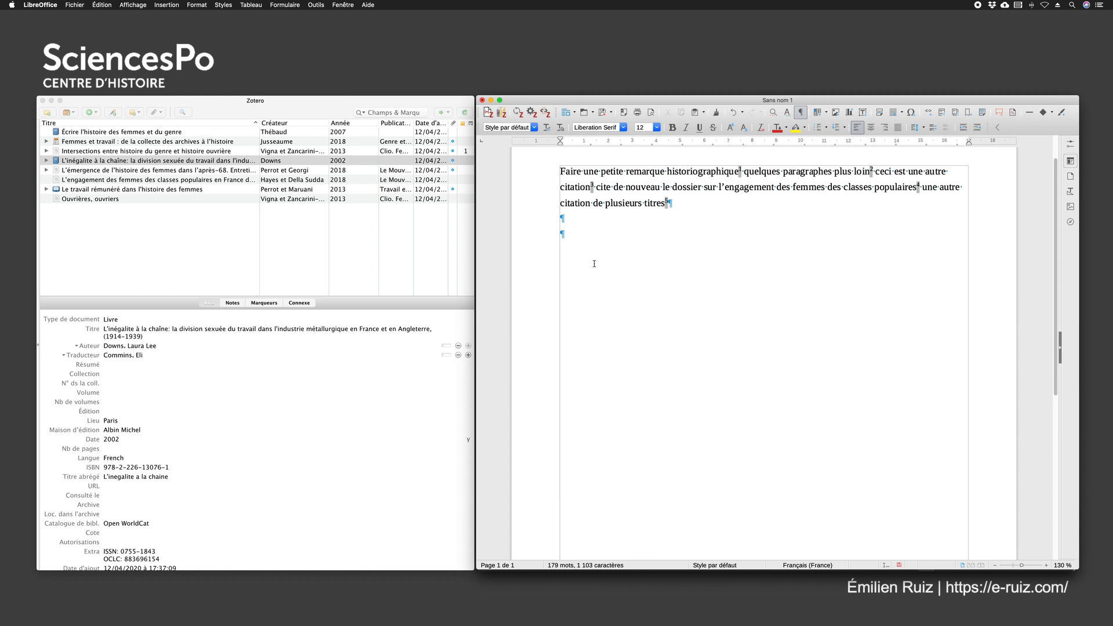
{"action": "left_click", "coordinate": [578, 237]}
{"action": "type", "text": "Bibliograp"}
{"action": "key", "text": "Return"}
{"action": "type", "text": "des "}
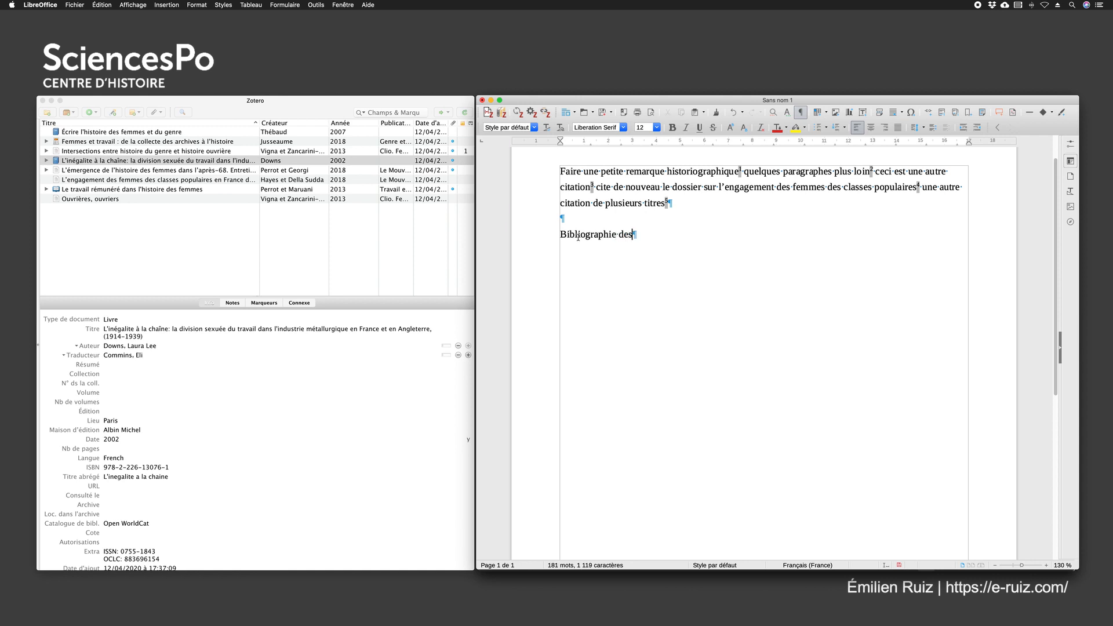
{"action": "type", "text": "travaux cités"}
Add two blank lines below the heading and insert the Zotero bibliography there
{"action": "key", "text": "Return"}
{"action": "key", "text": "Return"}
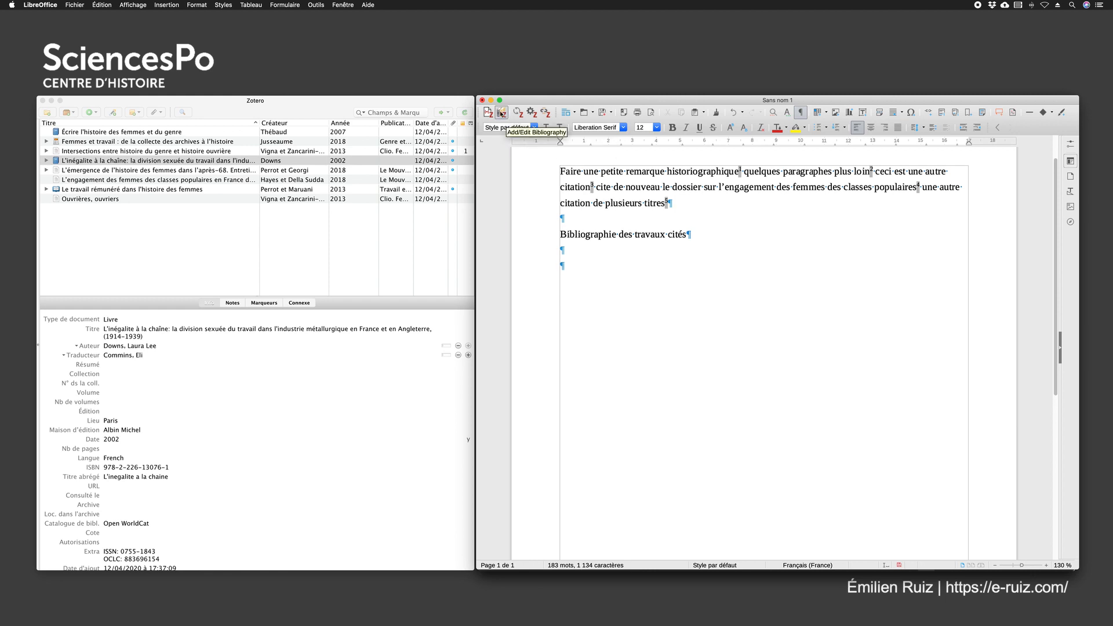
{"action": "left_click", "coordinate": [502, 114]}
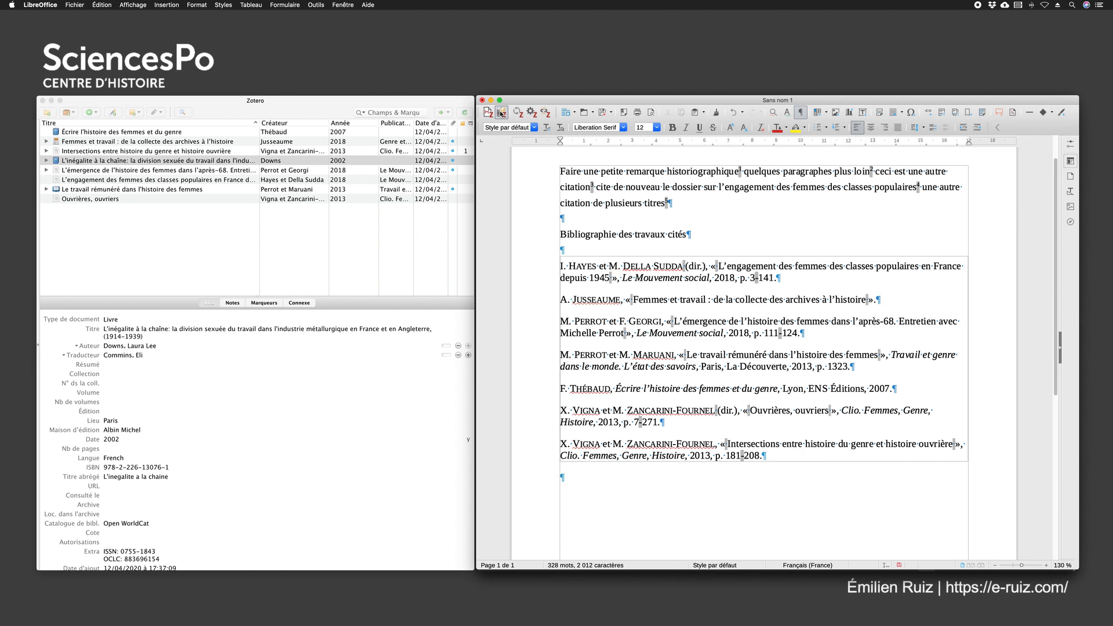
{"action": "left_click", "coordinate": [501, 114]}
Compare the titles in the Zotero library with the bibliography entries and the footnotes in the Writer document
{"action": "left_click", "coordinate": [102, 133]}
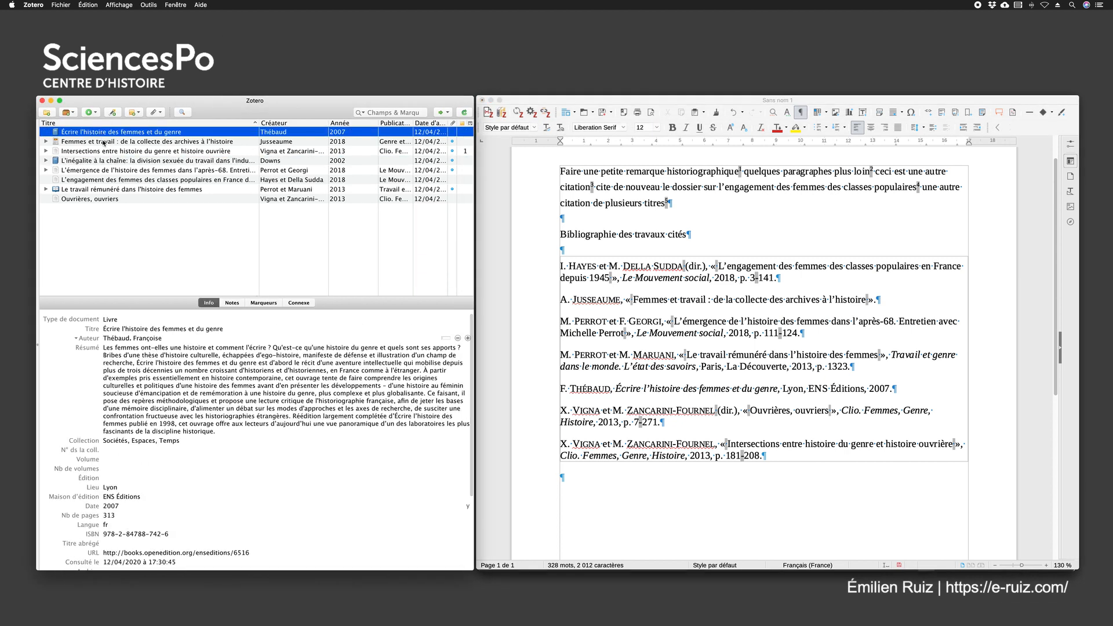
{"action": "left_click", "coordinate": [103, 141]}
{"action": "left_click", "coordinate": [106, 158]}
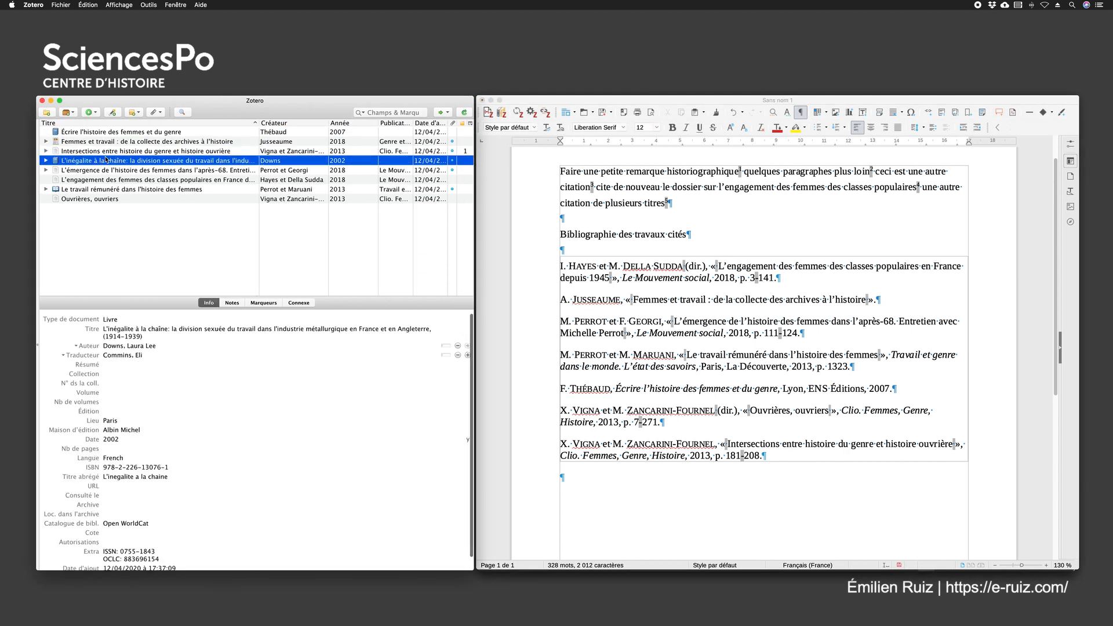
{"action": "left_click", "coordinate": [726, 102]}
{"action": "left_click", "coordinate": [578, 267]}
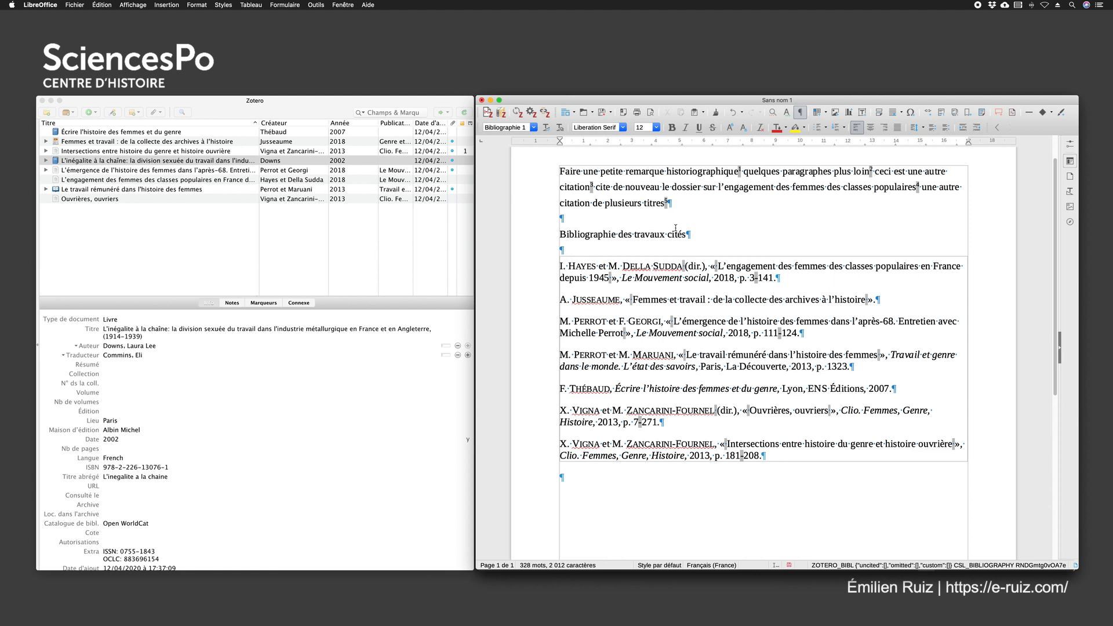
{"action": "scroll", "coordinate": [699, 309], "scroll_direction": "down", "scroll_amount": 10}
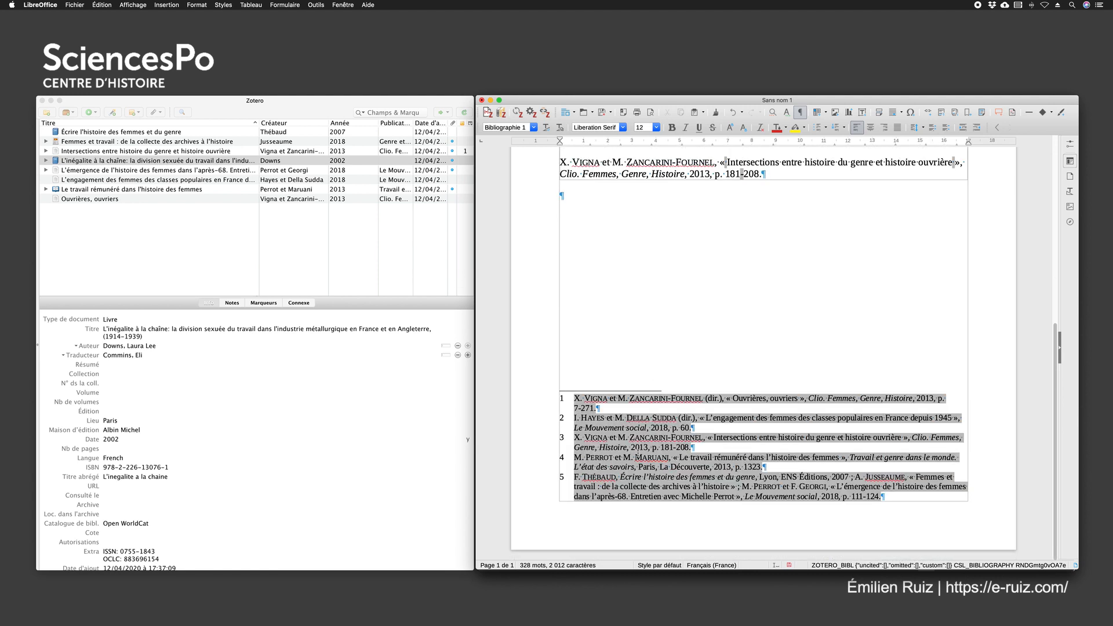
{"action": "scroll", "coordinate": [633, 453], "scroll_direction": "up", "scroll_amount": 7}
{"action": "scroll", "coordinate": [633, 361], "scroll_direction": "up", "scroll_amount": 5}
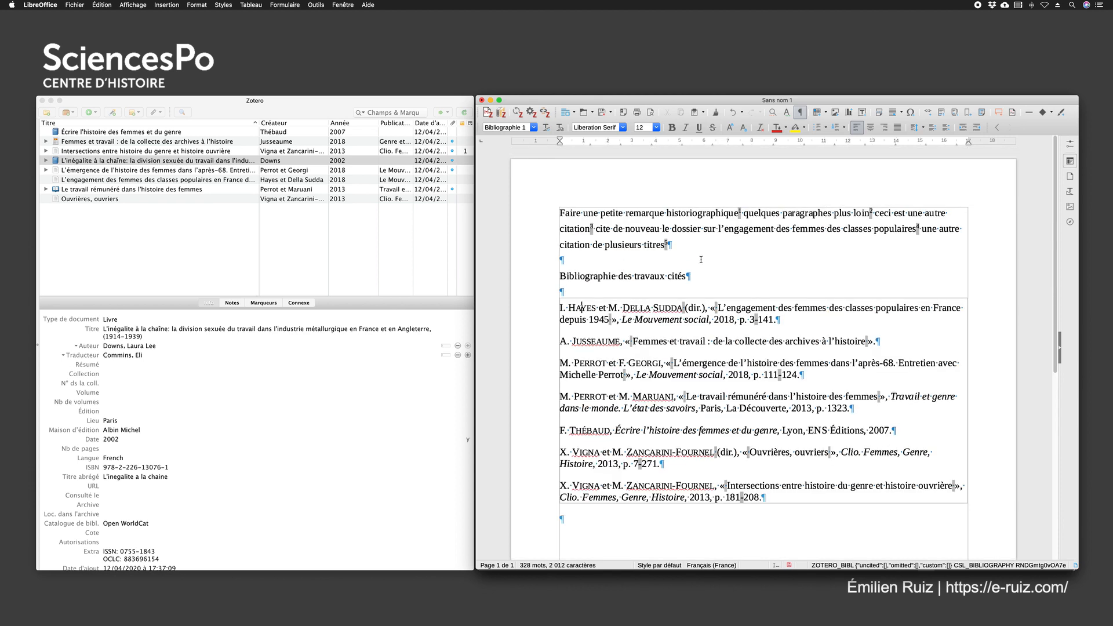
Reword the bibliography heading as "Bibliographie complémentaire"
{"action": "left_click_drag", "start_coordinate": [688, 276], "coordinate": [617, 277]}
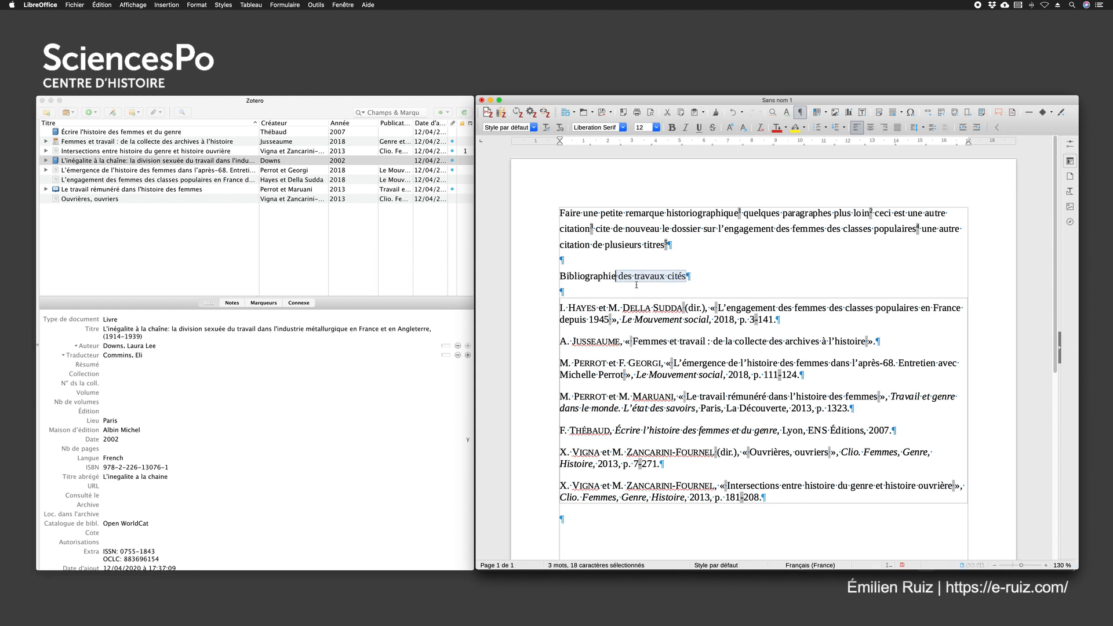
{"action": "key", "text": "BackSpace"}
{"action": "type", "text": "sélective"}
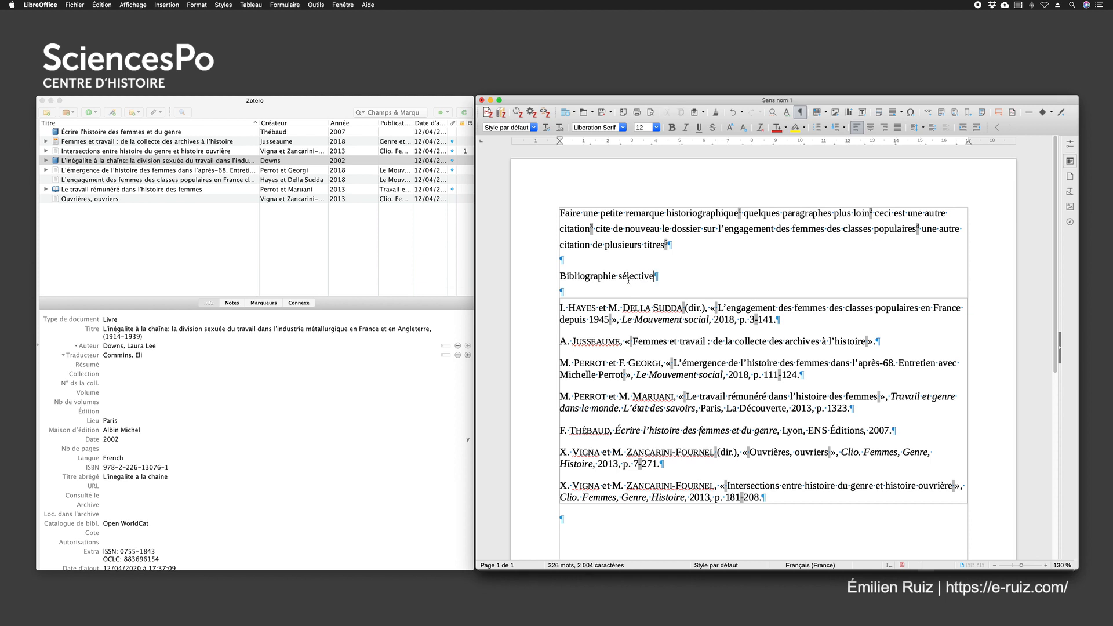
{"action": "double_click", "coordinate": [629, 277]}
{"action": "type", "text": "complémentaire"}
Open the bibliography for editing and review the formatted entry of each included reference
{"action": "left_click", "coordinate": [629, 365]}
{"action": "left_click", "coordinate": [501, 113]}
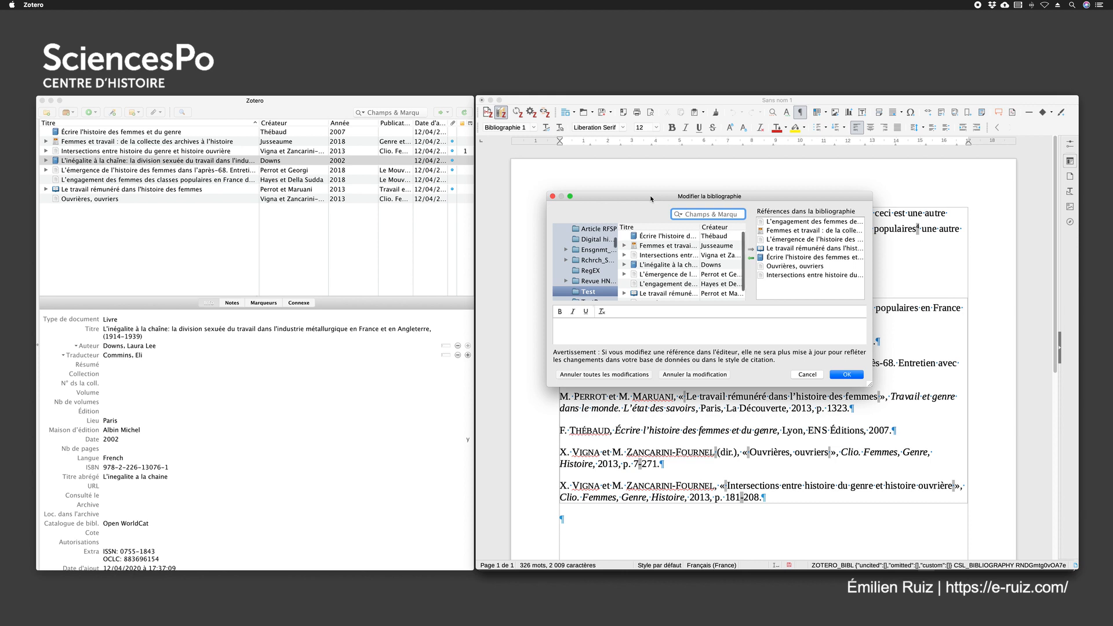
{"action": "left_click", "coordinate": [792, 224]}
{"action": "left_click", "coordinate": [792, 231]}
{"action": "left_click", "coordinate": [791, 239]}
{"action": "left_click", "coordinate": [791, 250]}
{"action": "left_click", "coordinate": [791, 258]}
{"action": "left_click", "coordinate": [793, 266]}
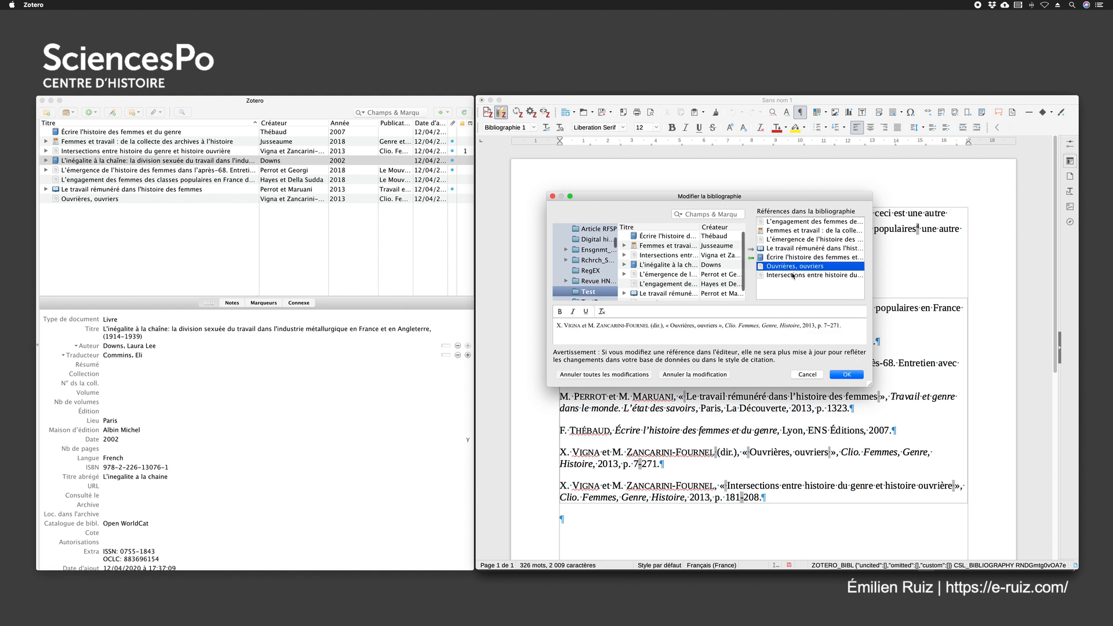
{"action": "left_click", "coordinate": [794, 275]}
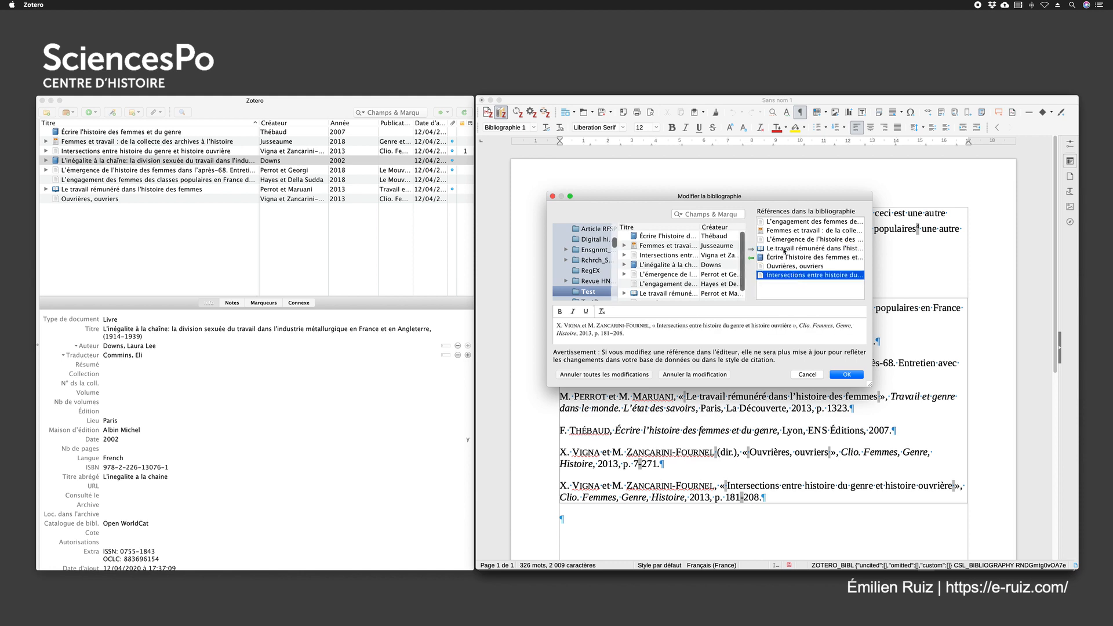
Select the Test collection as source and remove "Écrire l'histoire des femmes et du genre" from the bibliography's references
{"action": "scroll", "coordinate": [585, 276], "scroll_direction": "down", "scroll_amount": 1}
{"action": "scroll", "coordinate": [585, 276], "scroll_direction": "up", "scroll_amount": 3}
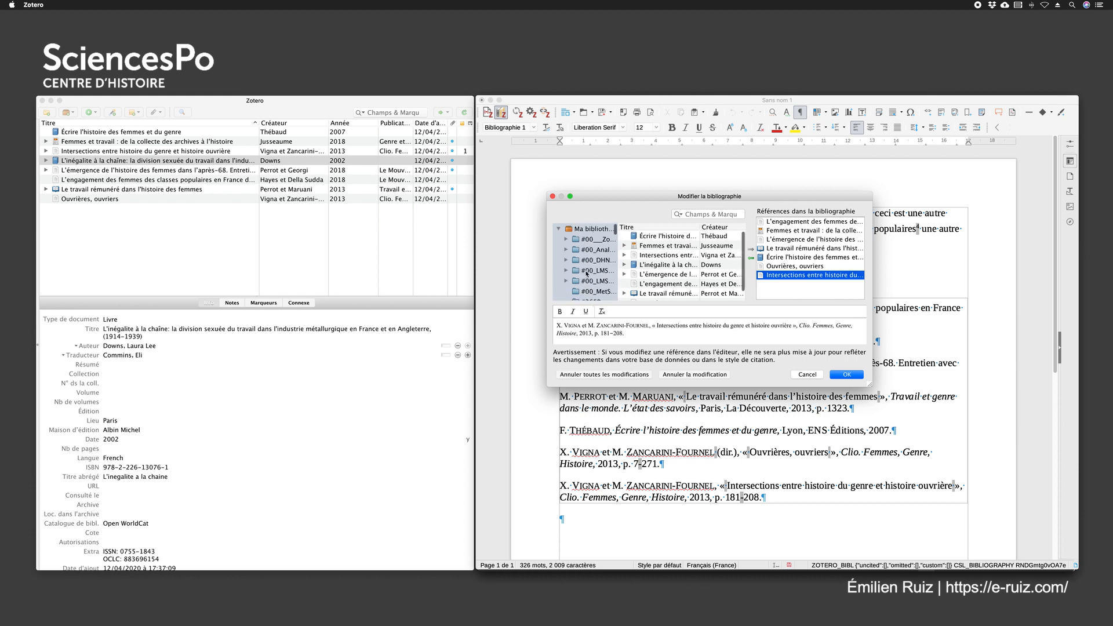
{"action": "scroll", "coordinate": [587, 273], "scroll_direction": "down", "scroll_amount": 3}
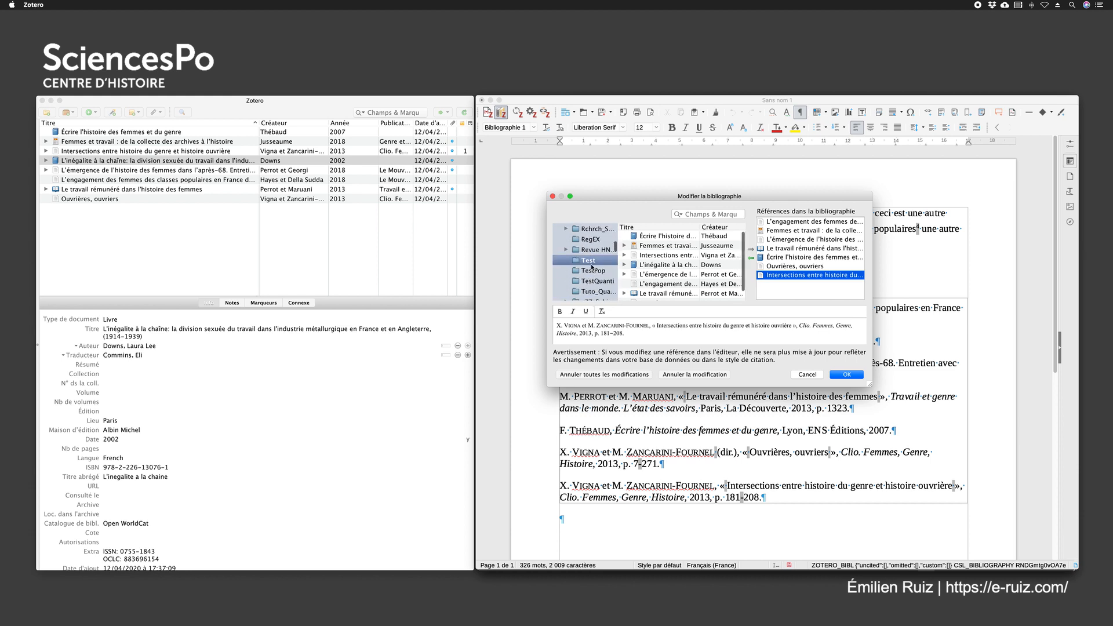
{"action": "left_click", "coordinate": [589, 262]}
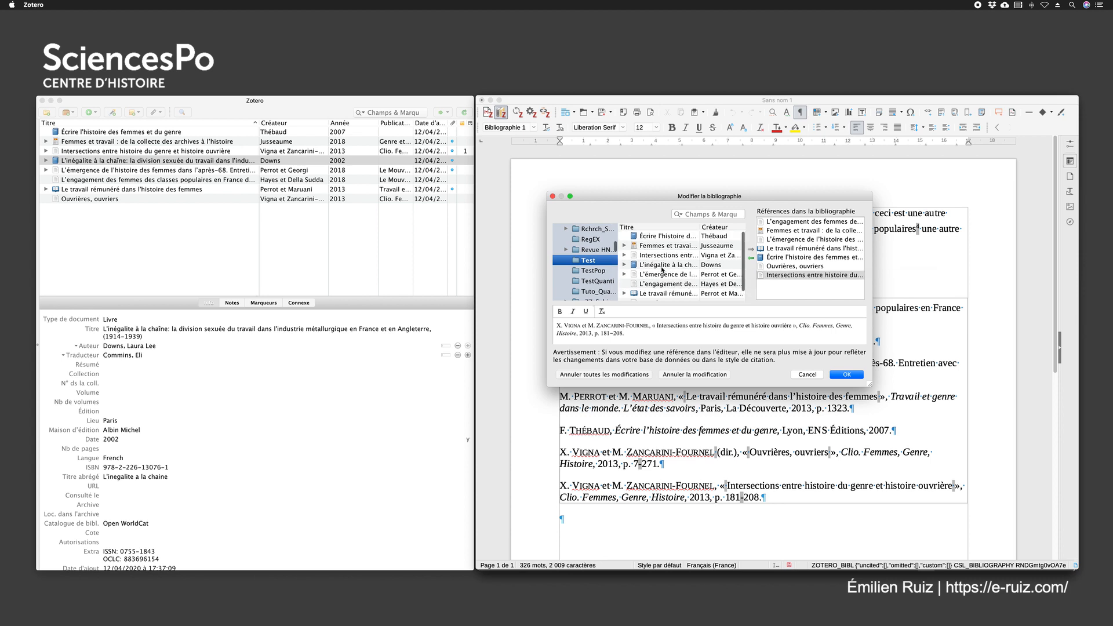
{"action": "left_click", "coordinate": [774, 257]}
{"action": "left_click", "coordinate": [750, 258]}
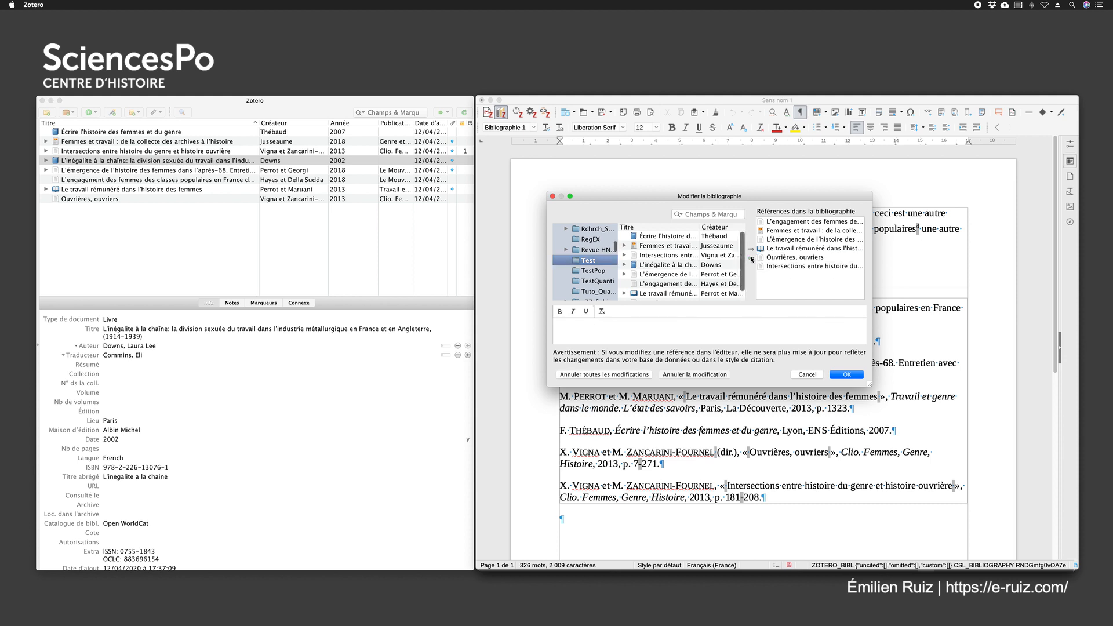
Add the 2002 book "L'inégalité à la chaîne" from the Test collection to the bibliography and apply the changes
{"action": "left_click", "coordinate": [657, 265]}
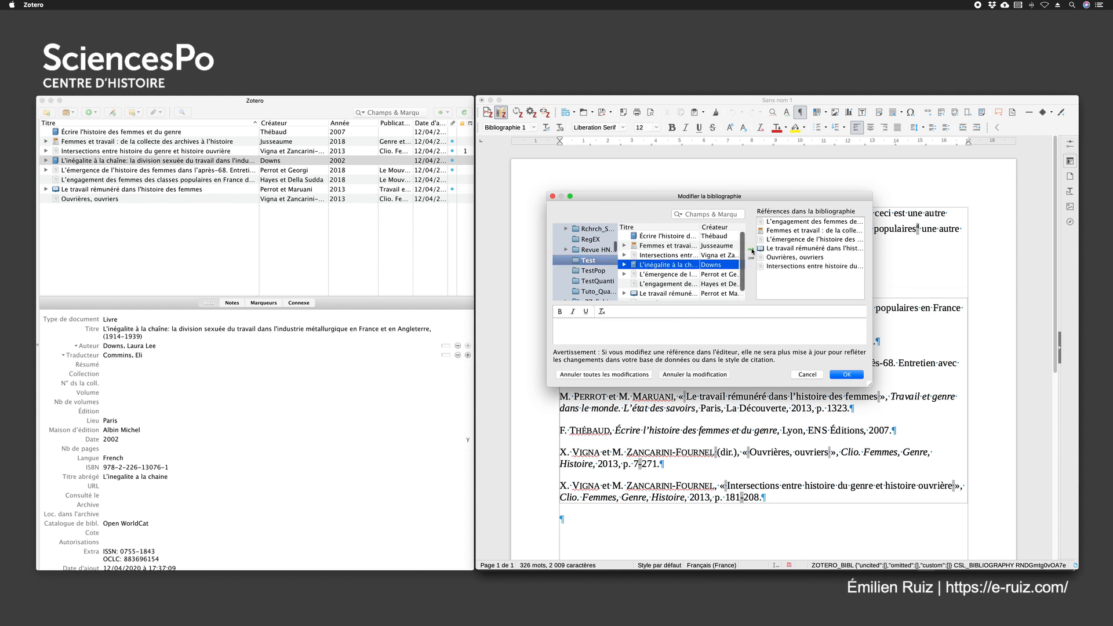
{"action": "left_click", "coordinate": [752, 249]}
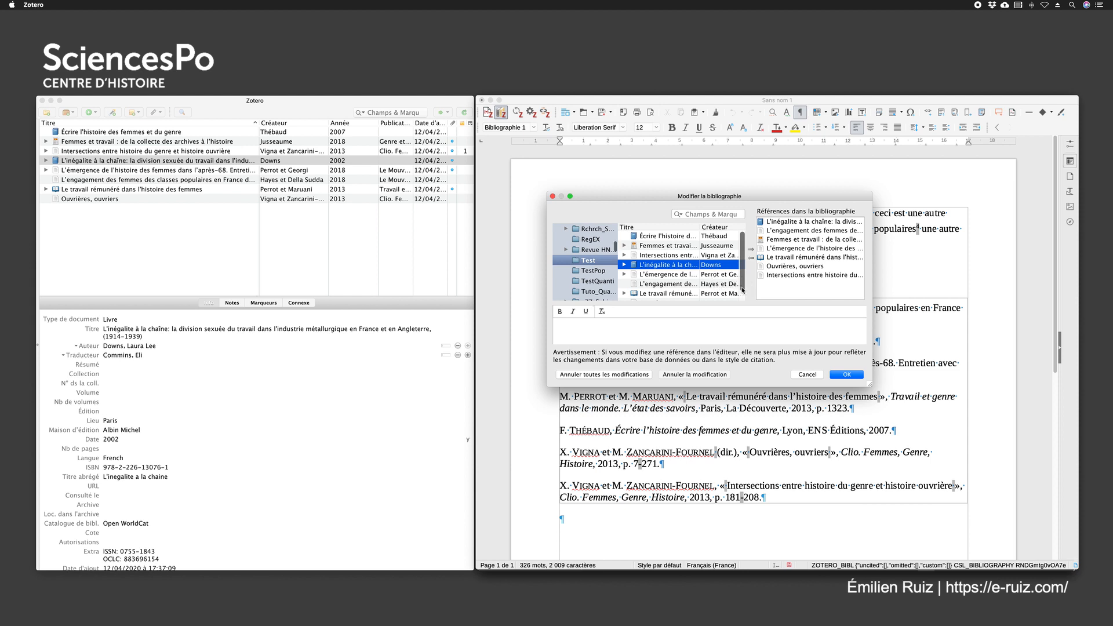
{"action": "left_click", "coordinate": [847, 374]}
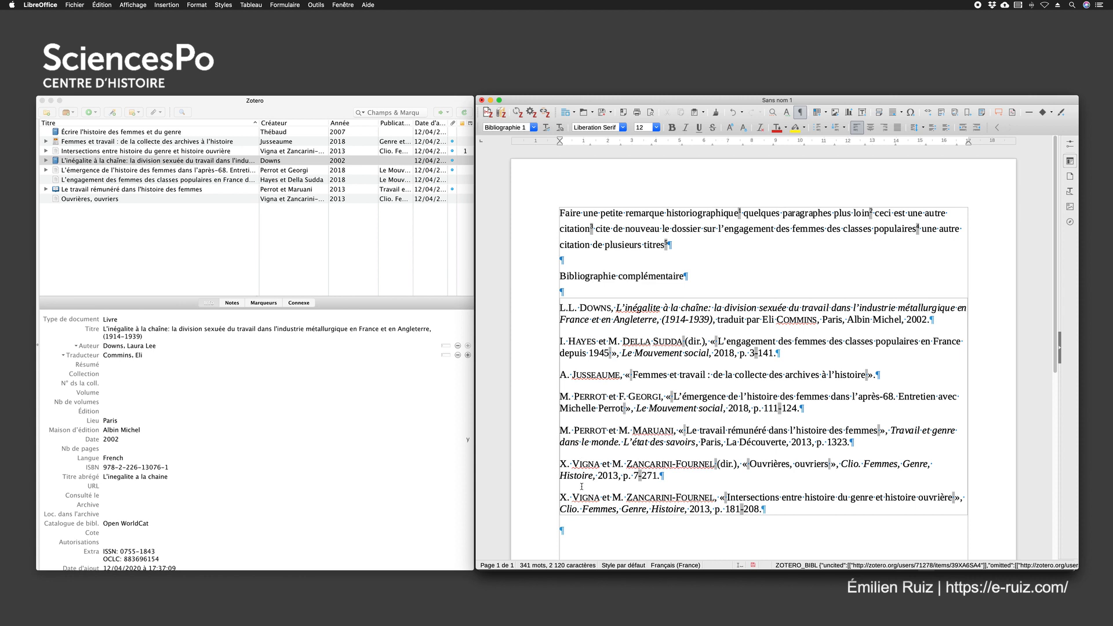
Correct the missing accent in Zotero so the 2002 book's title begins "L'inégalité à la chaîne"
{"action": "left_click_drag", "start_coordinate": [931, 320], "coordinate": [558, 308]}
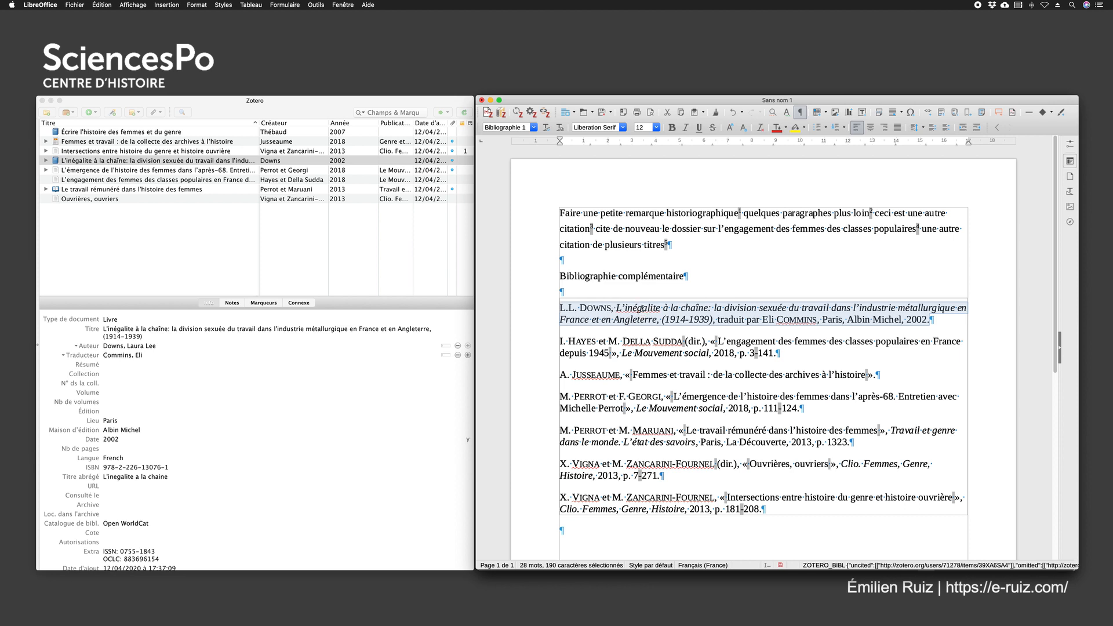
{"action": "left_click", "coordinate": [659, 308]}
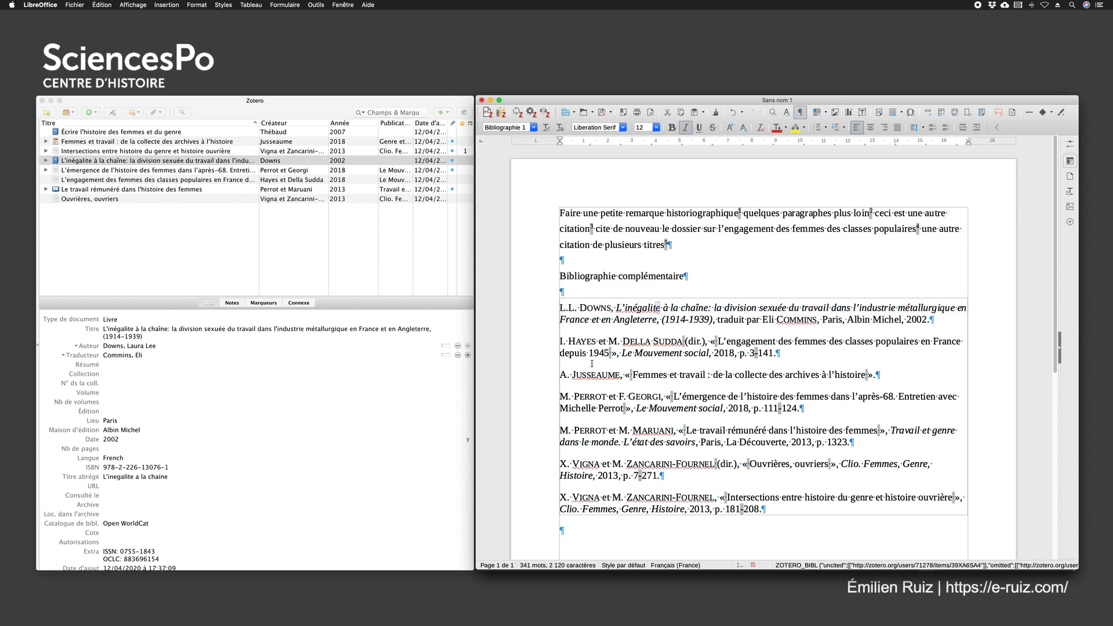
{"action": "left_click", "coordinate": [127, 331]}
{"action": "left_click", "coordinate": [128, 329]}
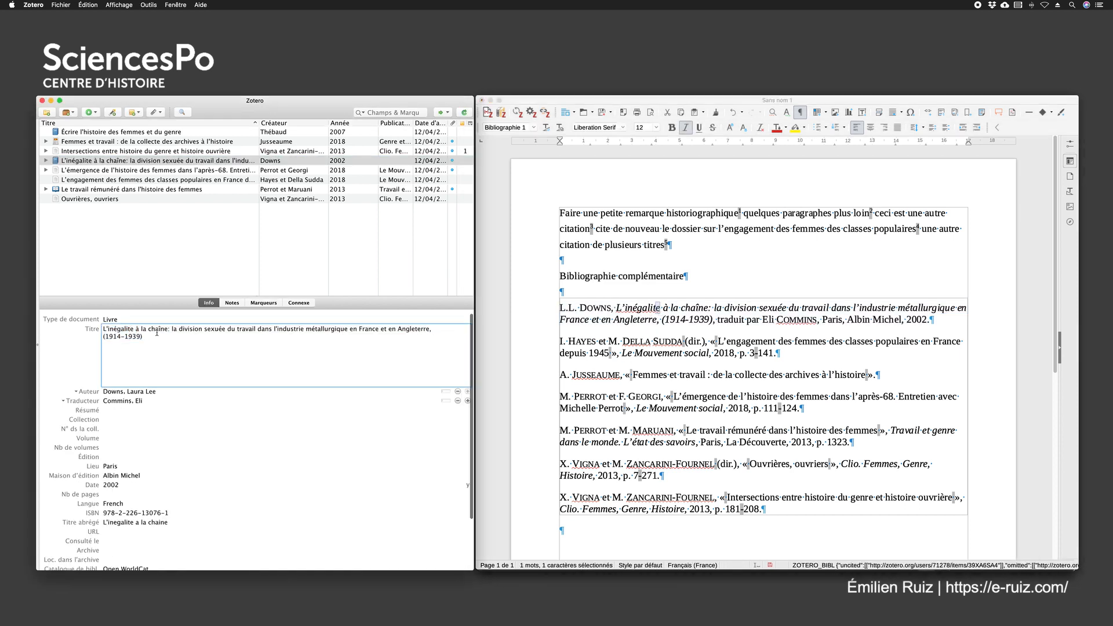
{"action": "key", "text": "BackSpace"}
{"action": "type", "text": "é"}
{"action": "scroll", "coordinate": [185, 317], "scroll_direction": "down", "scroll_amount": 1}
{"action": "left_click", "coordinate": [68, 338]}
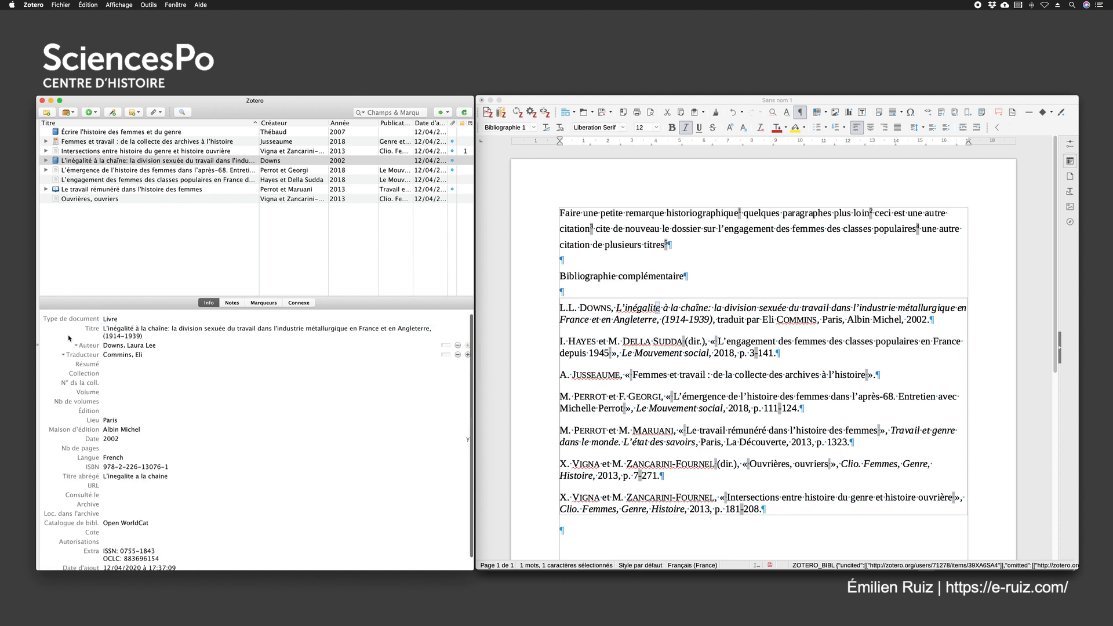
Refresh the Zotero citations and bibliography in the Writer document to bring in the corrected title
{"action": "left_click", "coordinate": [751, 269]}
{"action": "left_click", "coordinate": [516, 112]}
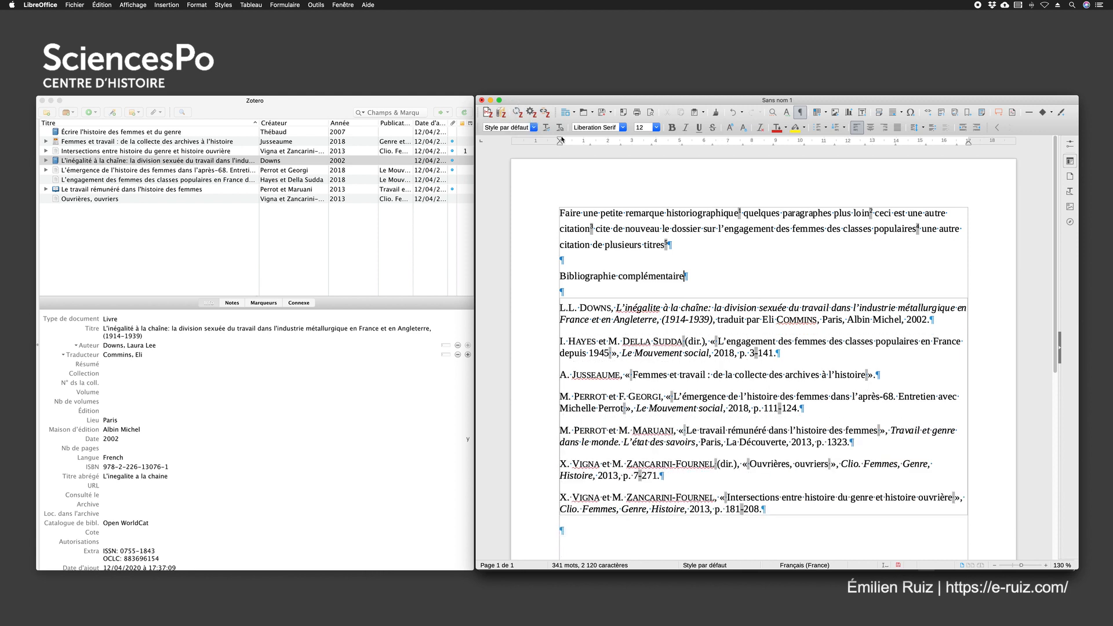
{"action": "left_click", "coordinate": [517, 114]}
{"action": "scroll", "coordinate": [669, 256], "scroll_direction": "down", "scroll_amount": 10}
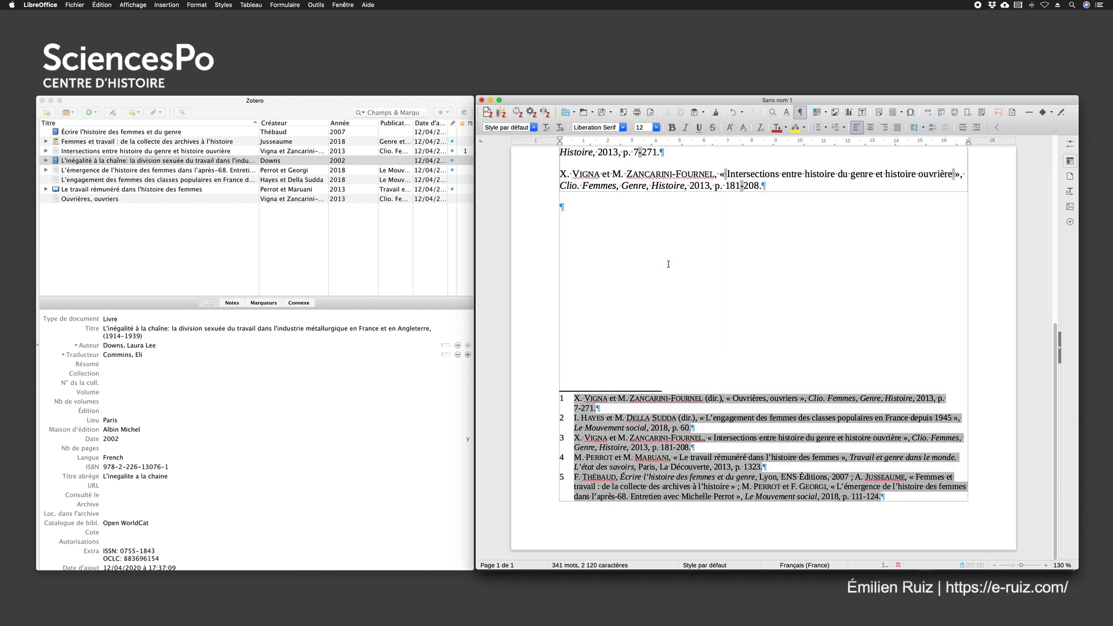
{"action": "scroll", "coordinate": [669, 264], "scroll_direction": "up", "scroll_amount": 6}
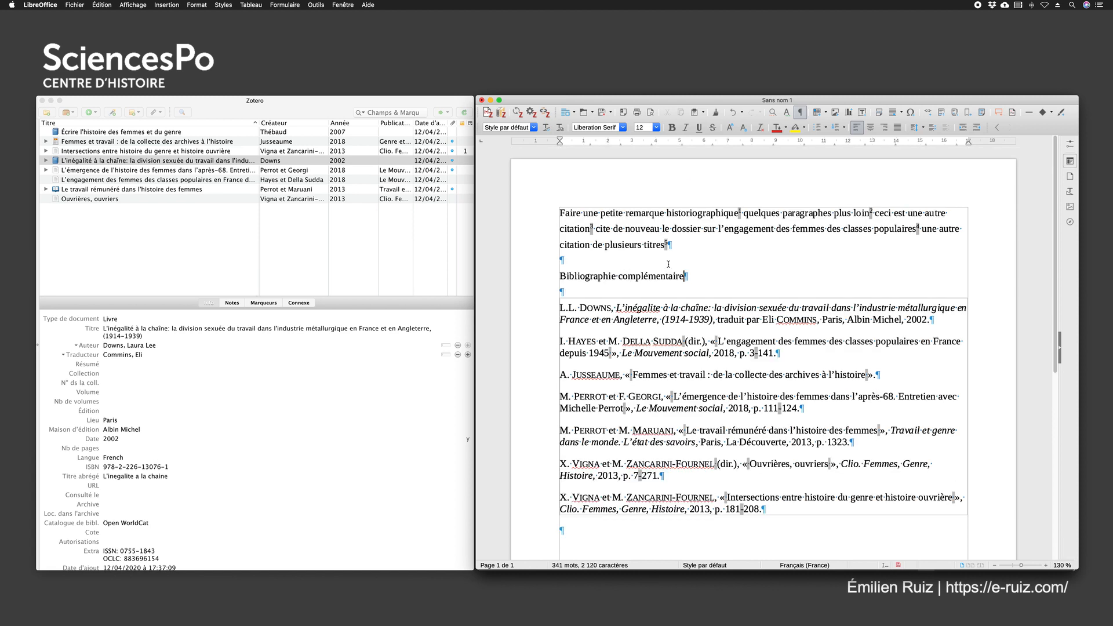
{"action": "left_click", "coordinate": [659, 309]}
{"action": "left_click", "coordinate": [516, 113]}
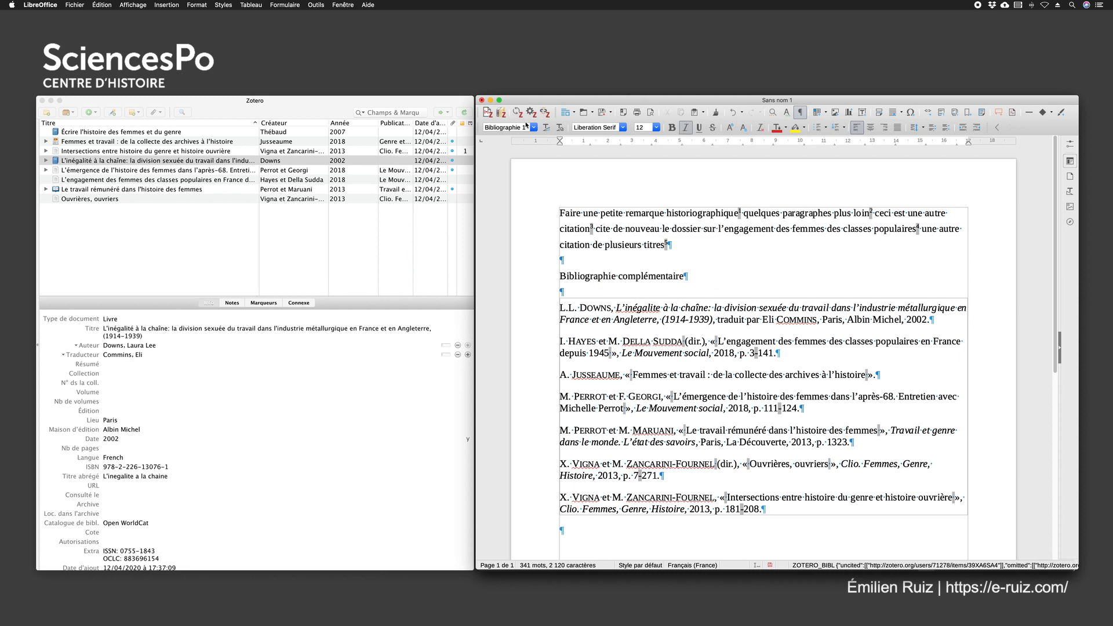
Reopen the bibliography for editing, select the "L'inégalité à la chaîne" reference and confirm the dialog
{"action": "left_click", "coordinate": [500, 115]}
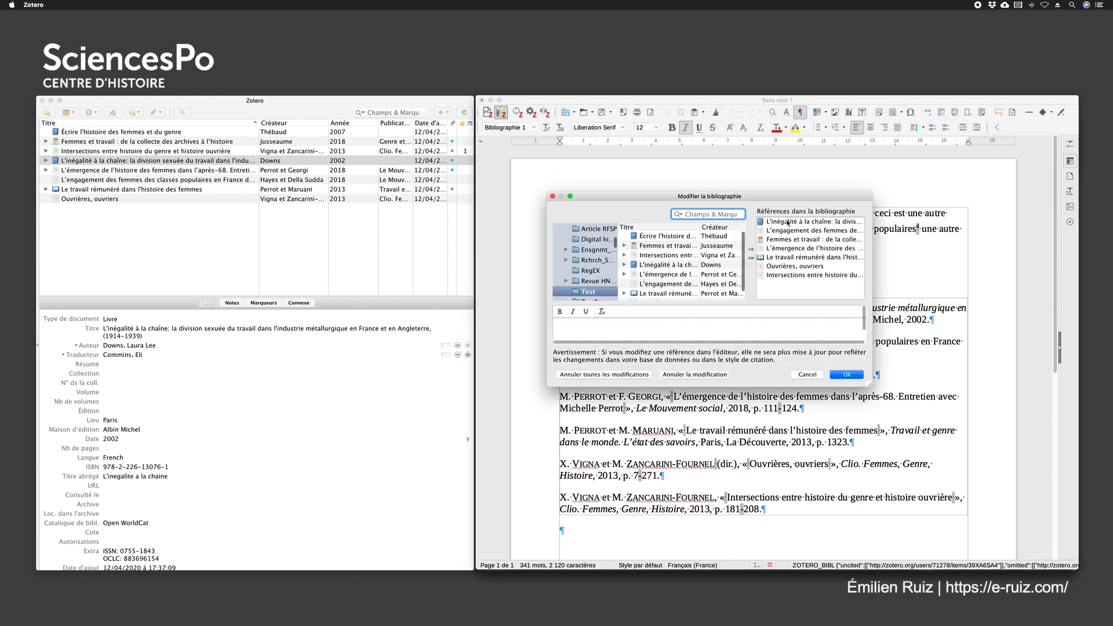
{"action": "left_click", "coordinate": [793, 224]}
{"action": "left_click", "coordinate": [846, 374]}
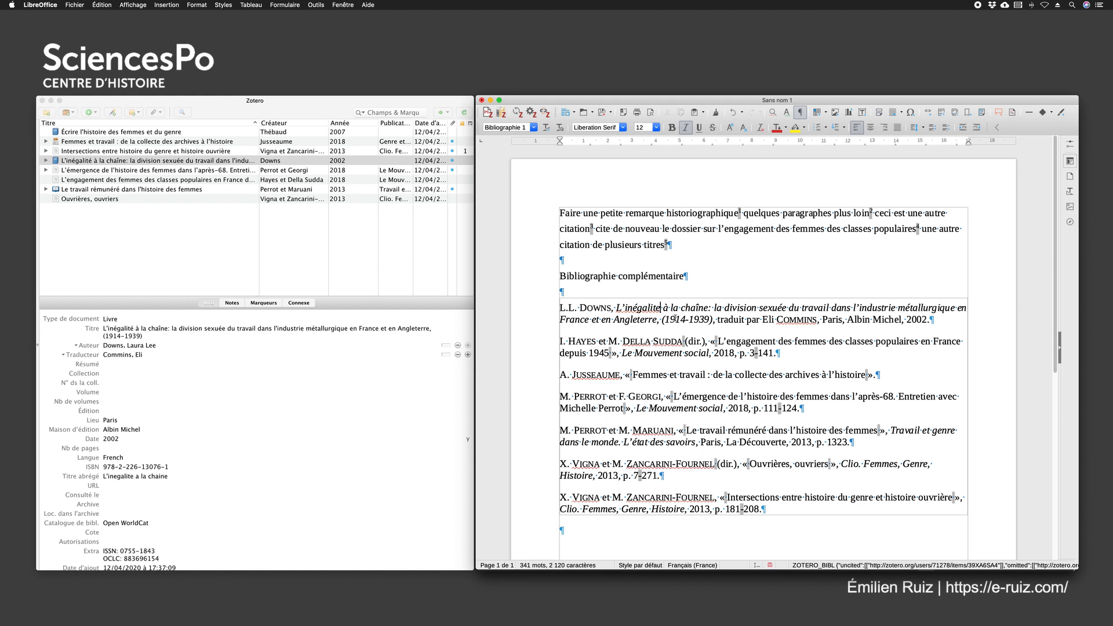
Look over the bibliography and footnotes, and select the author's initials in the first bibliography entry
{"action": "scroll", "coordinate": [688, 312], "scroll_direction": "down", "scroll_amount": 3}
{"action": "scroll", "coordinate": [688, 314], "scroll_direction": "up", "scroll_amount": 3}
{"action": "left_click_drag", "start_coordinate": [562, 308], "coordinate": [580, 308]}
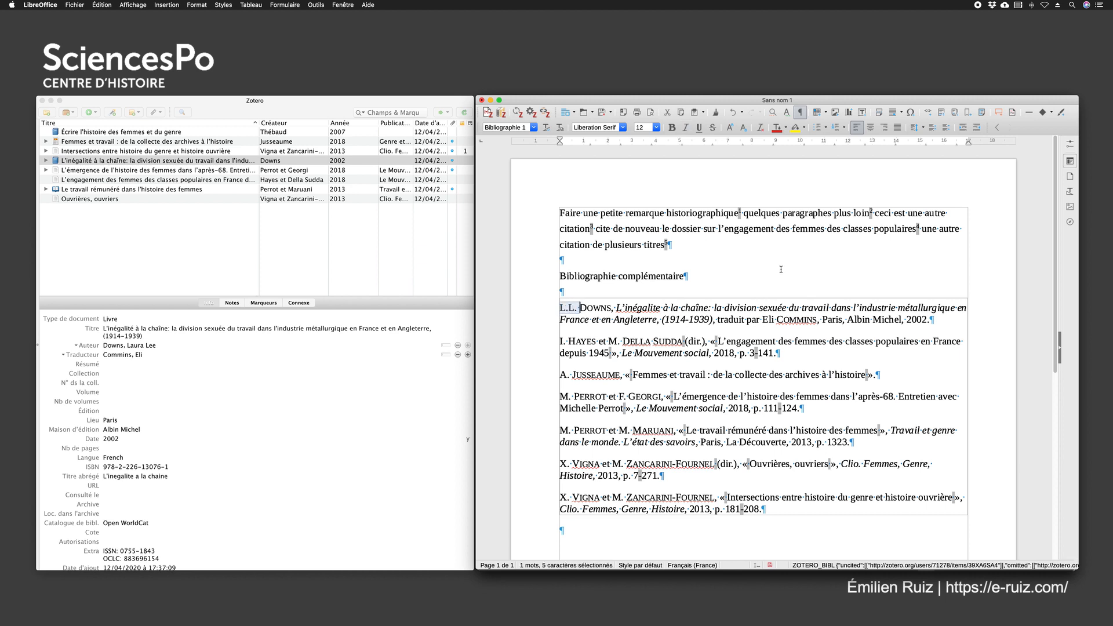
Examine author initials, article, chapter and book formatting in the complementary bibliography, ending with the "Femmes et travail" entry selected
{"action": "left_click", "coordinate": [742, 279]}
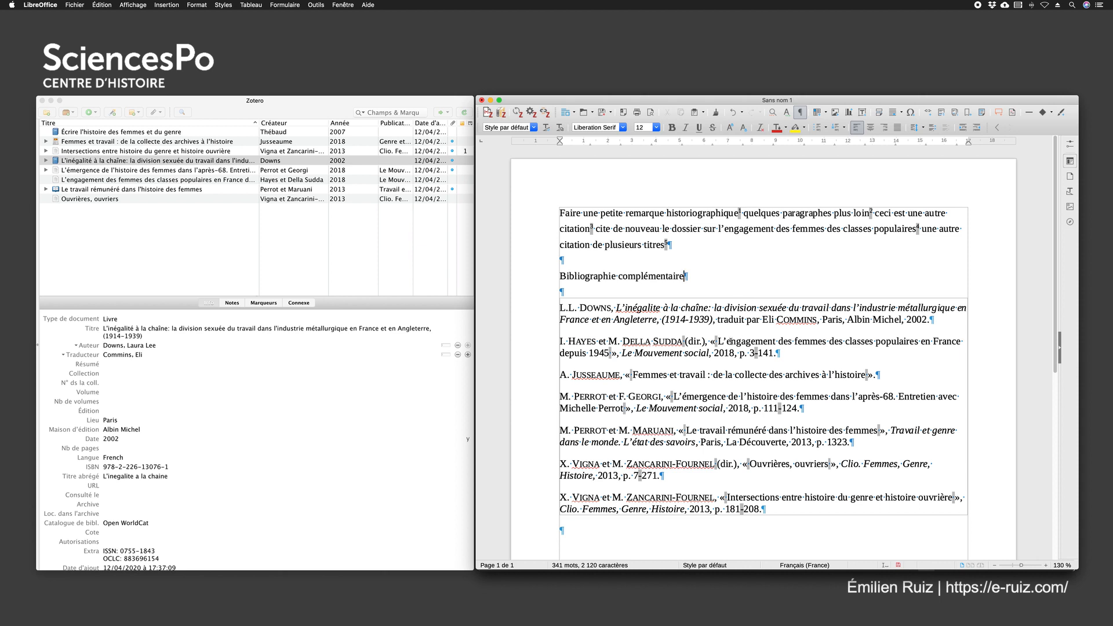
{"action": "left_click_drag", "start_coordinate": [580, 308], "coordinate": [560, 307]}
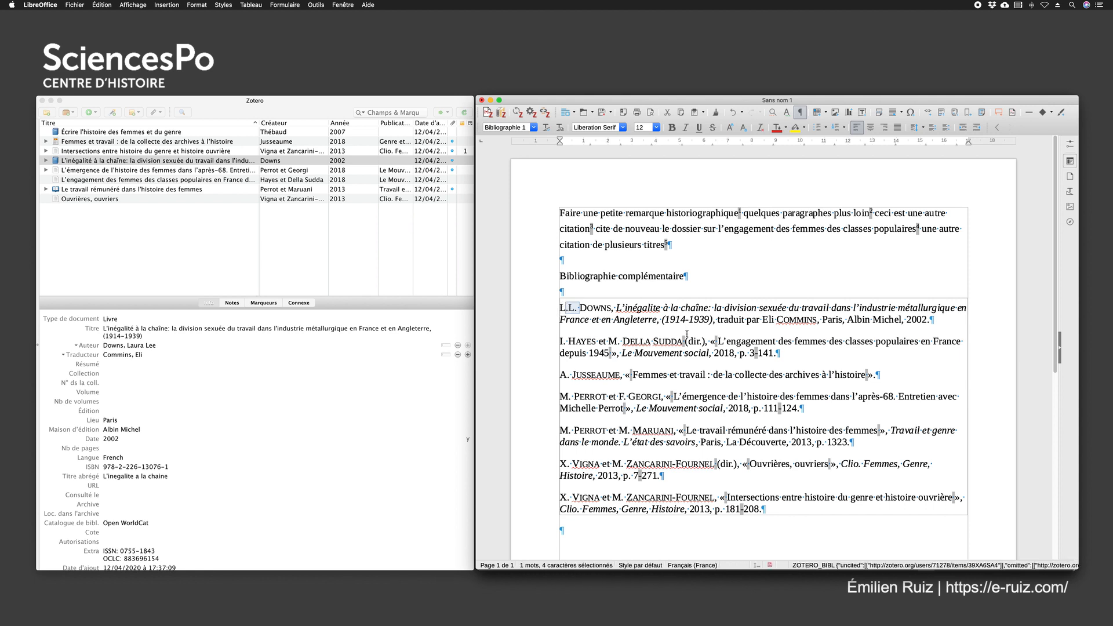
{"action": "left_click", "coordinate": [664, 263]}
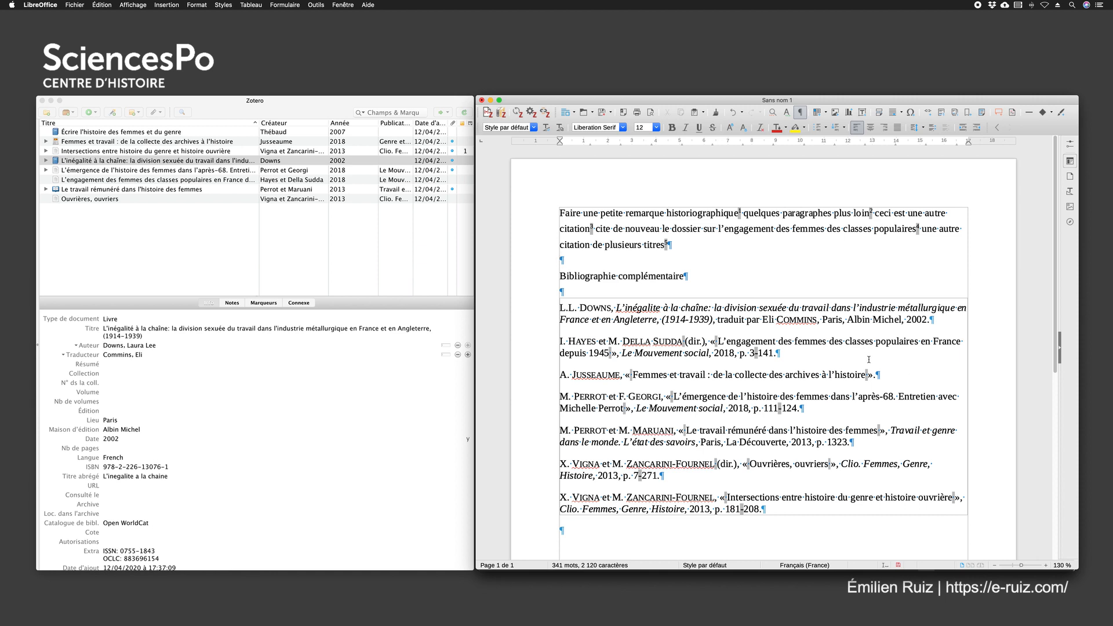
{"action": "left_click_drag", "start_coordinate": [806, 408], "coordinate": [560, 397]}
{"action": "left_click_drag", "start_coordinate": [850, 442], "coordinate": [602, 431]}
{"action": "left_click_drag", "start_coordinate": [856, 320], "coordinate": [615, 308]}
{"action": "left_click", "coordinate": [795, 371]}
{"action": "left_click_drag", "start_coordinate": [898, 375], "coordinate": [559, 375]}
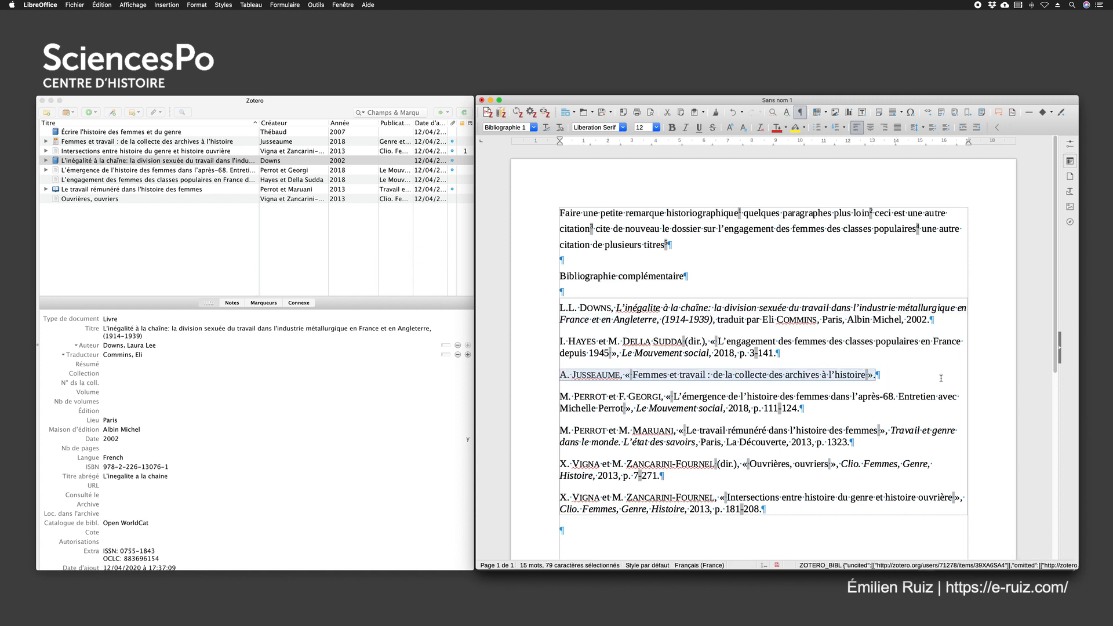
Compare the Zotero metadata of the blog post "Femmes et travail : de la collecte des archives à l'histoire" with its bibliography entry
{"action": "left_click", "coordinate": [140, 143]}
{"action": "left_click", "coordinate": [123, 329]}
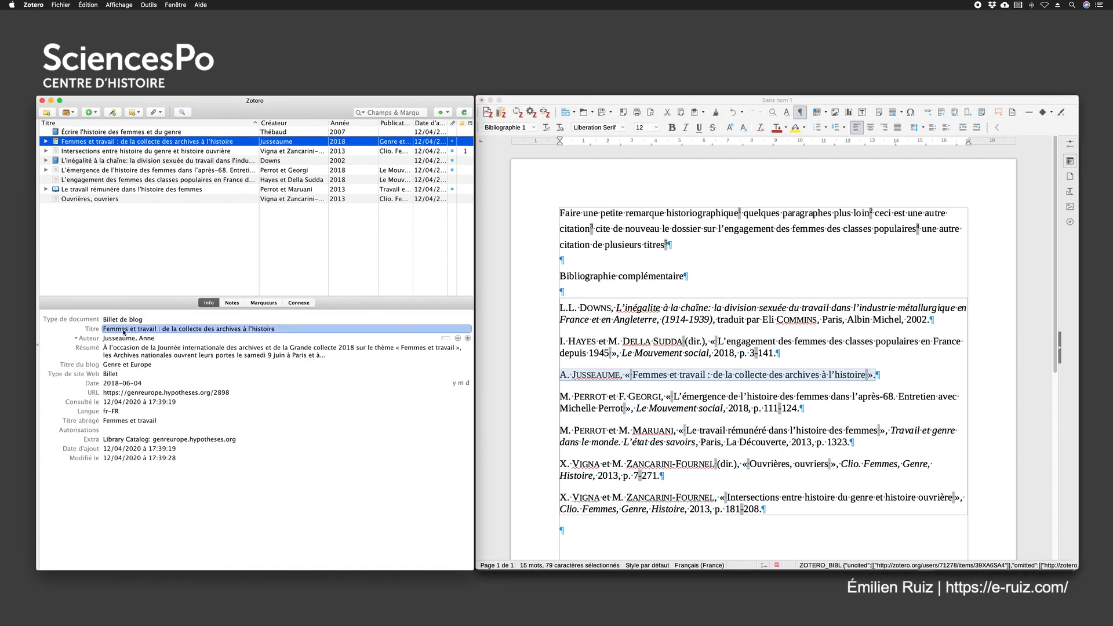
{"action": "left_click", "coordinate": [123, 339]}
{"action": "left_click", "coordinate": [120, 365]}
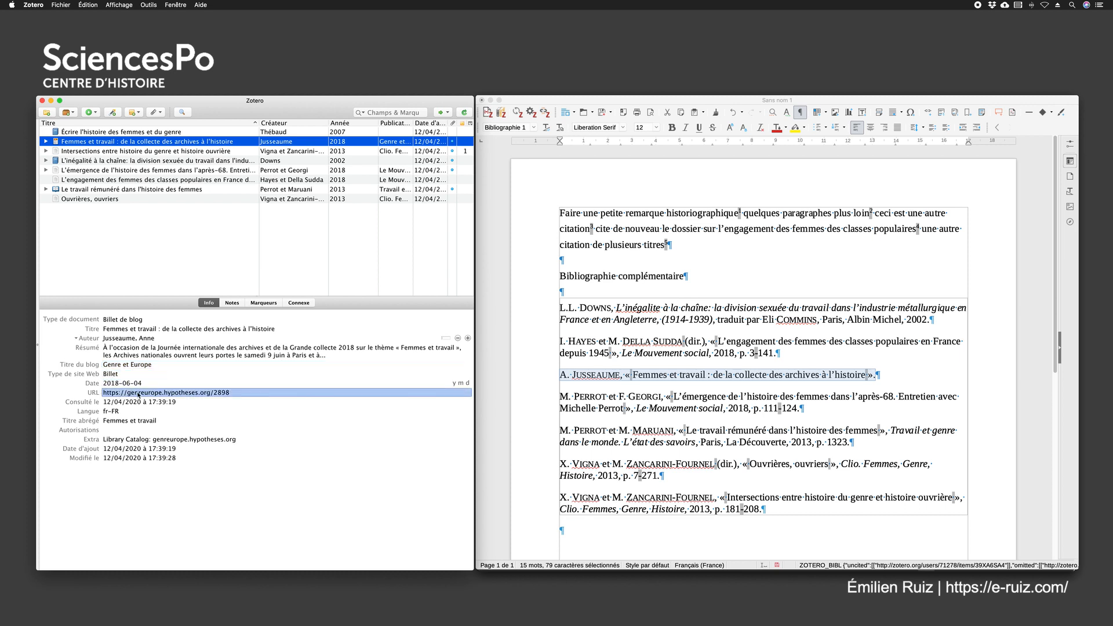
{"action": "left_click", "coordinate": [892, 373]}
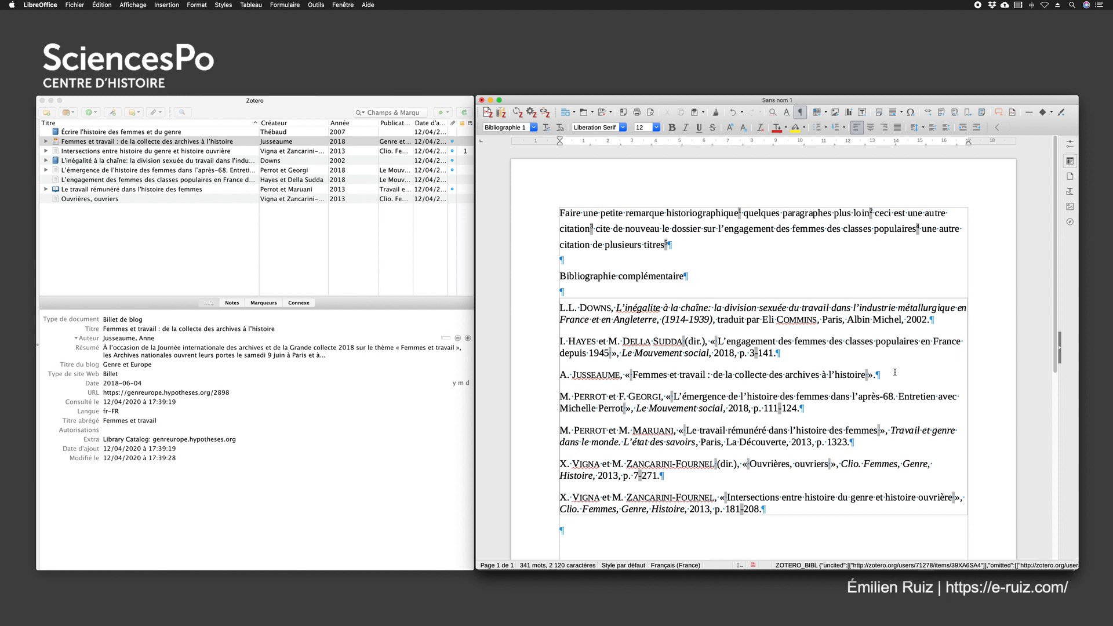
{"action": "left_click_drag", "start_coordinate": [892, 374], "coordinate": [512, 378]}
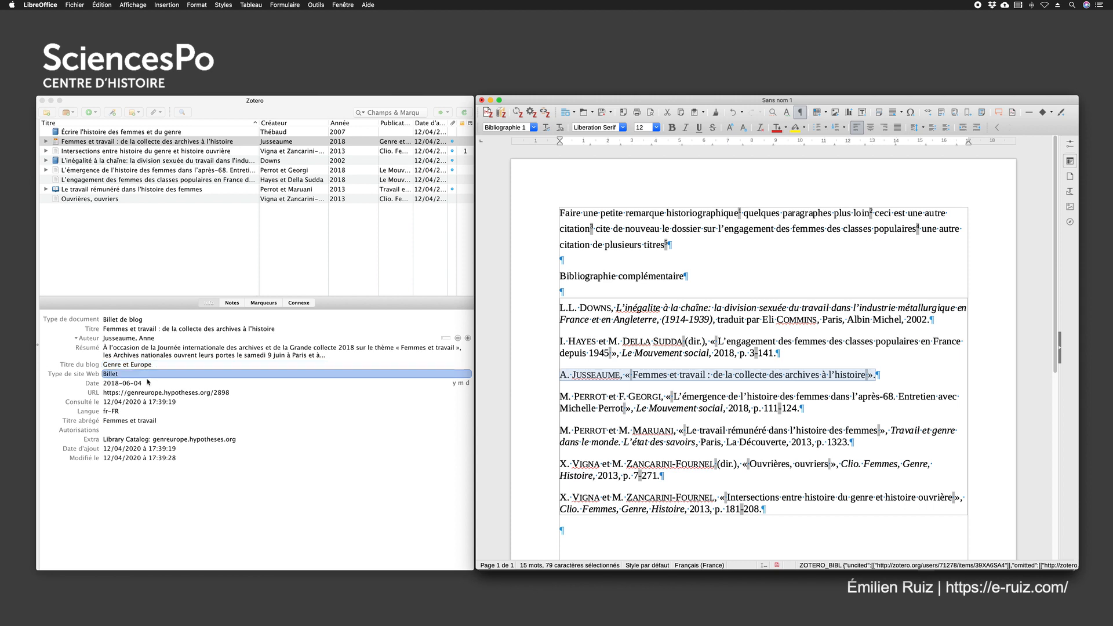
{"action": "left_click", "coordinate": [790, 351]}
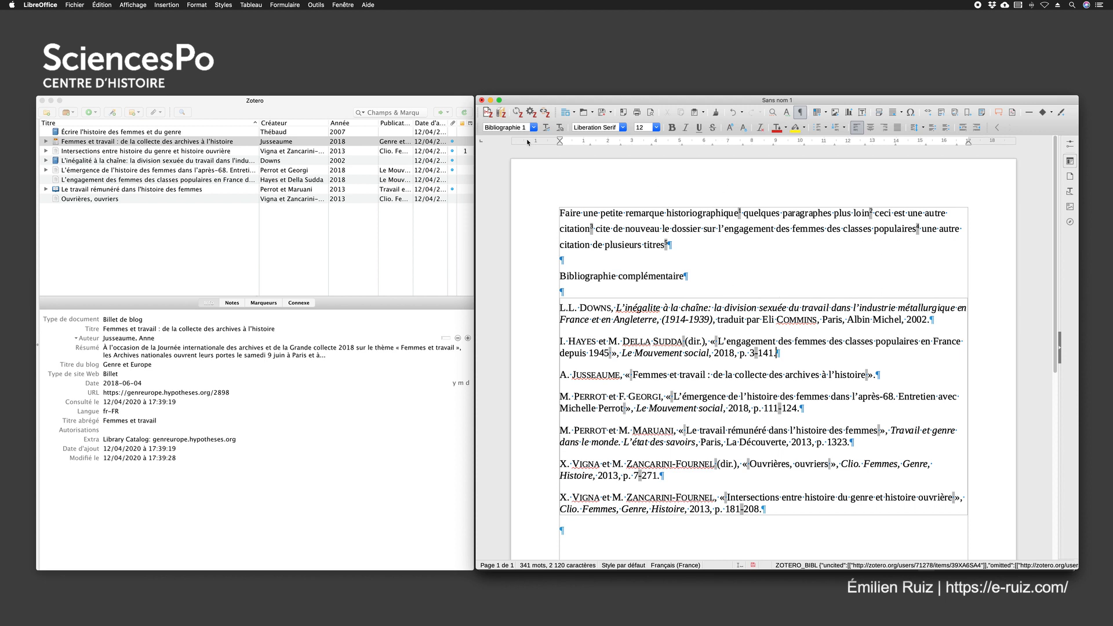
Switch the document's citation style to Sciences Po – École doctorale (note, French) and refresh the citations and bibliography
{"action": "left_click", "coordinate": [531, 113]}
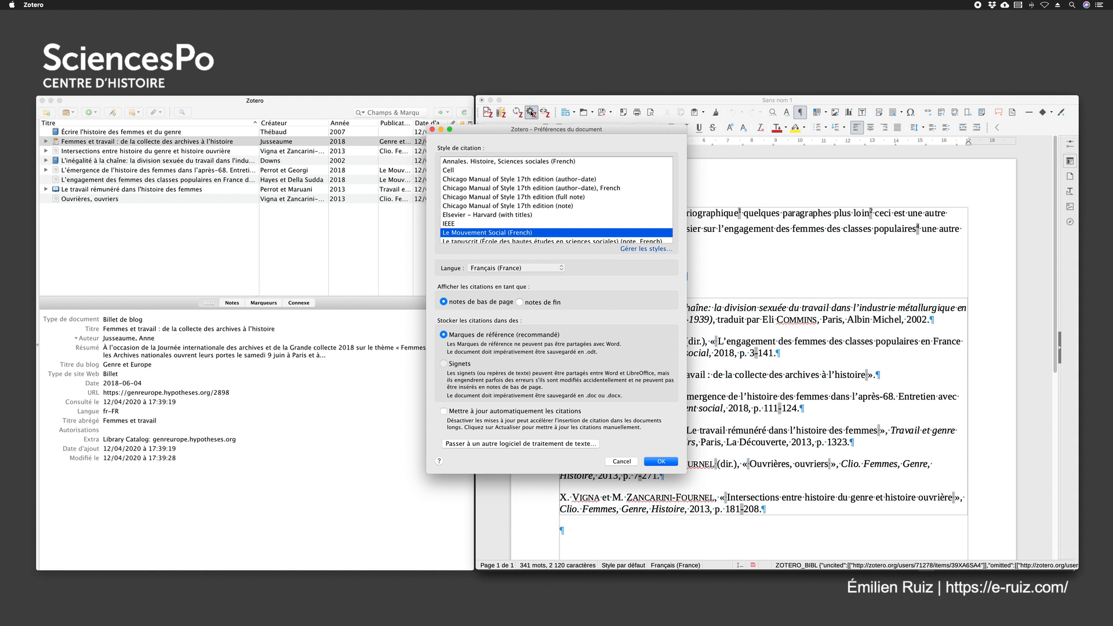
{"action": "scroll", "coordinate": [534, 164], "scroll_direction": "down", "scroll_amount": 5}
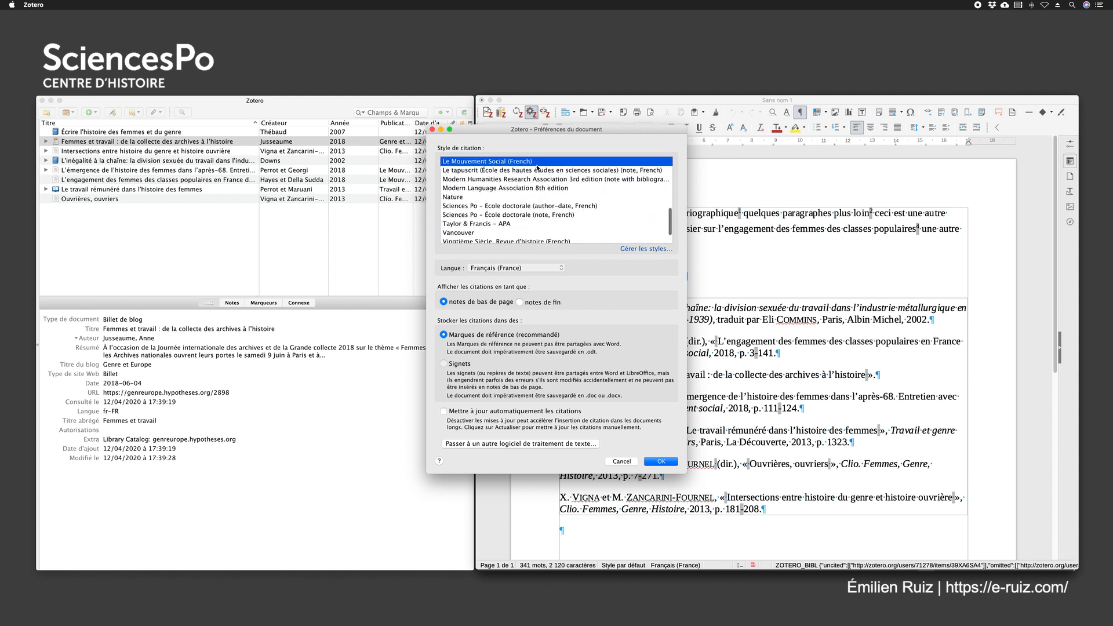
{"action": "left_click", "coordinate": [463, 216]}
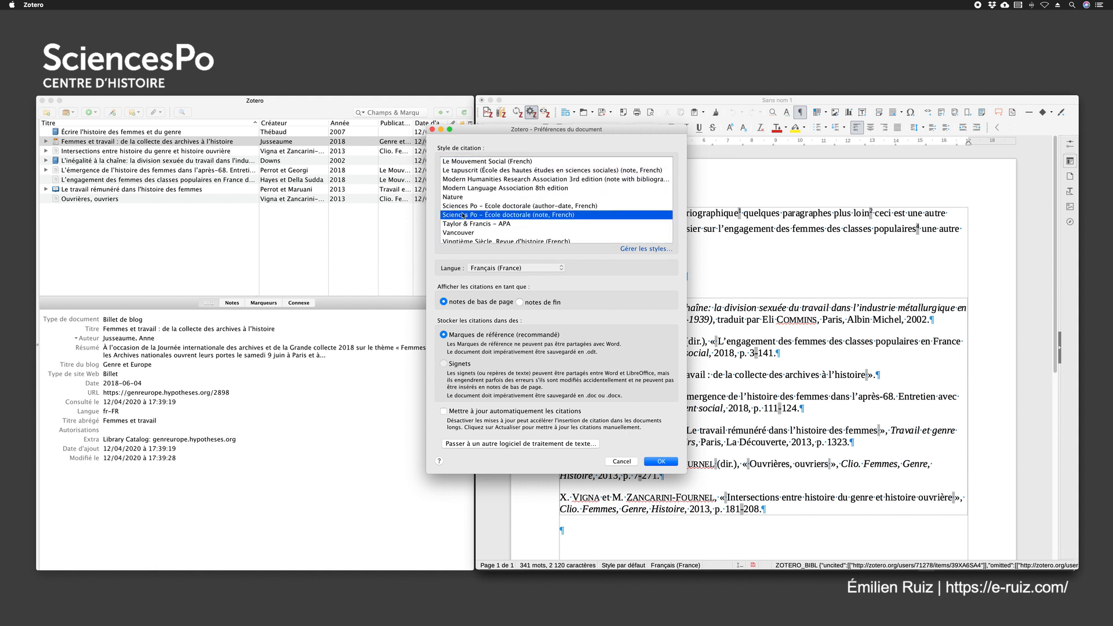
{"action": "left_click", "coordinate": [661, 462]}
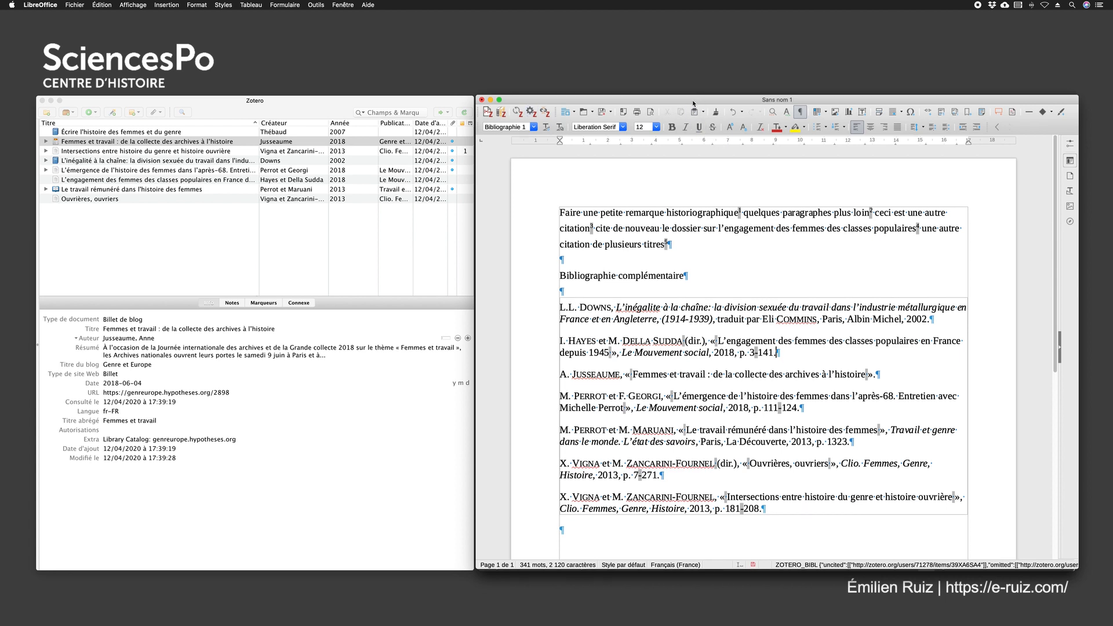
{"action": "left_click", "coordinate": [515, 112]}
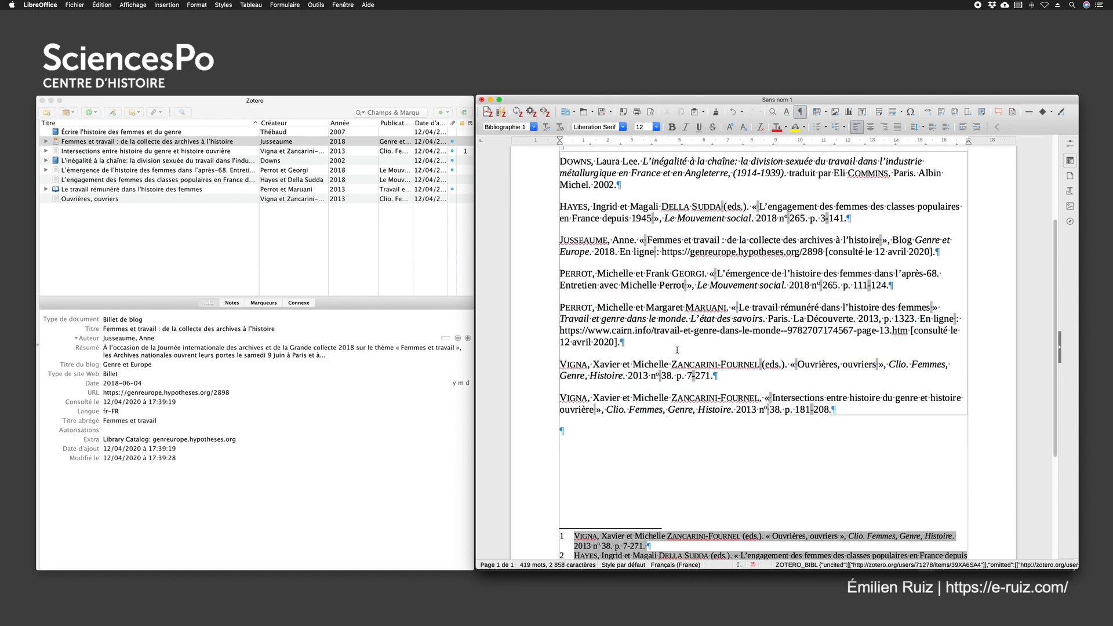
Look over the reformatted bibliography and footnotes, and check the author's first name in the first bibliography entry
{"action": "scroll", "coordinate": [678, 350], "scroll_direction": "down", "scroll_amount": 4}
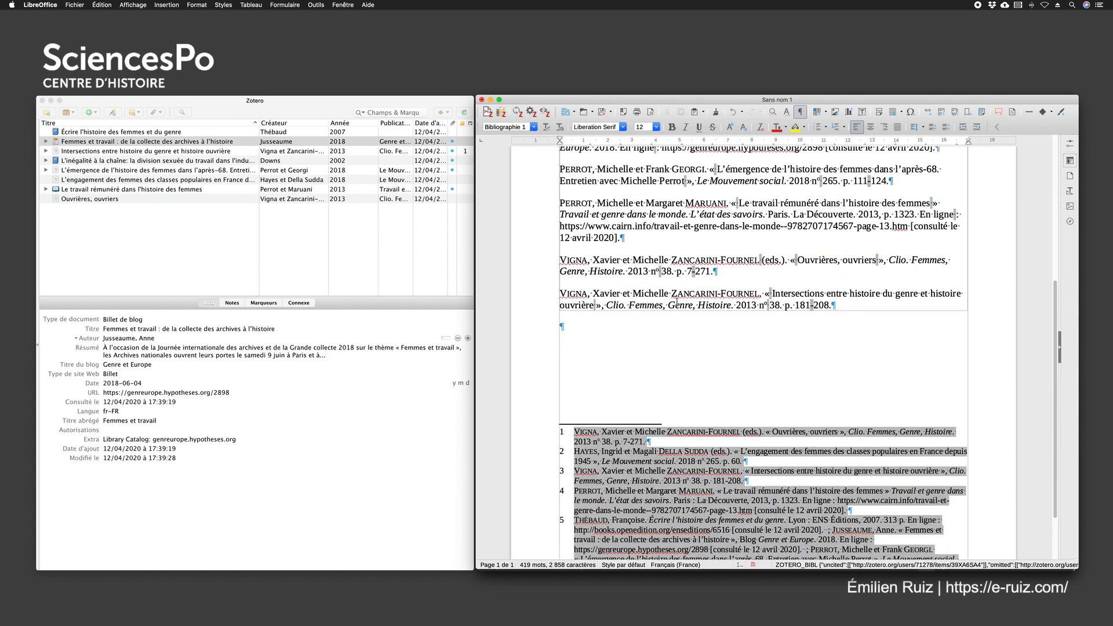
{"action": "scroll", "coordinate": [677, 300], "scroll_direction": "up", "scroll_amount": 9}
{"action": "scroll", "coordinate": [677, 301], "scroll_direction": "down", "scroll_amount": 3}
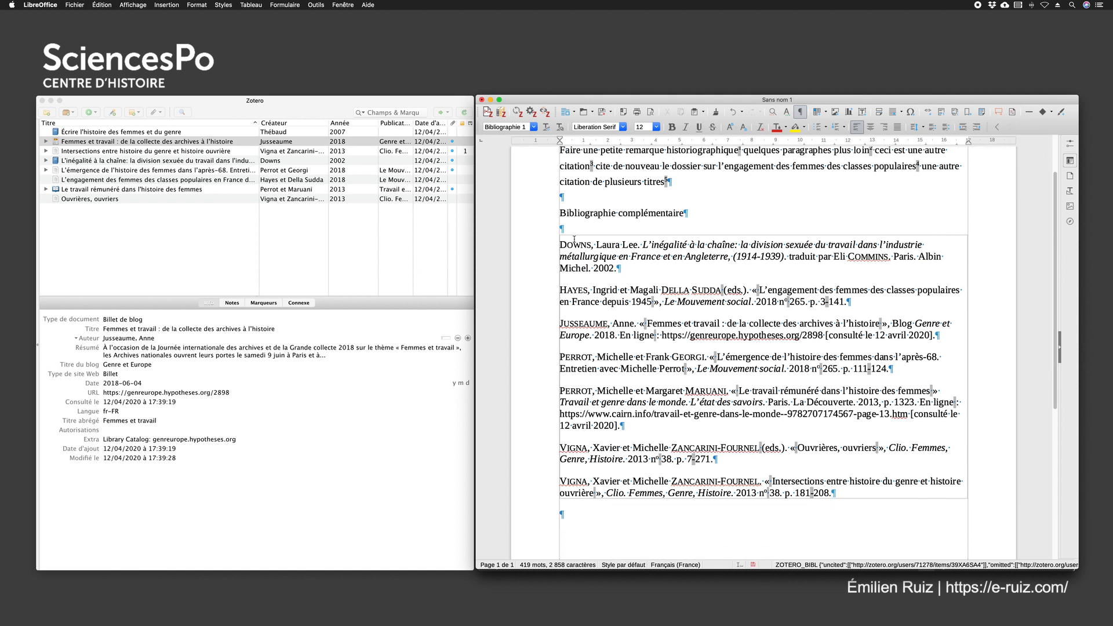
{"action": "left_click_drag", "start_coordinate": [561, 244], "coordinate": [635, 245]}
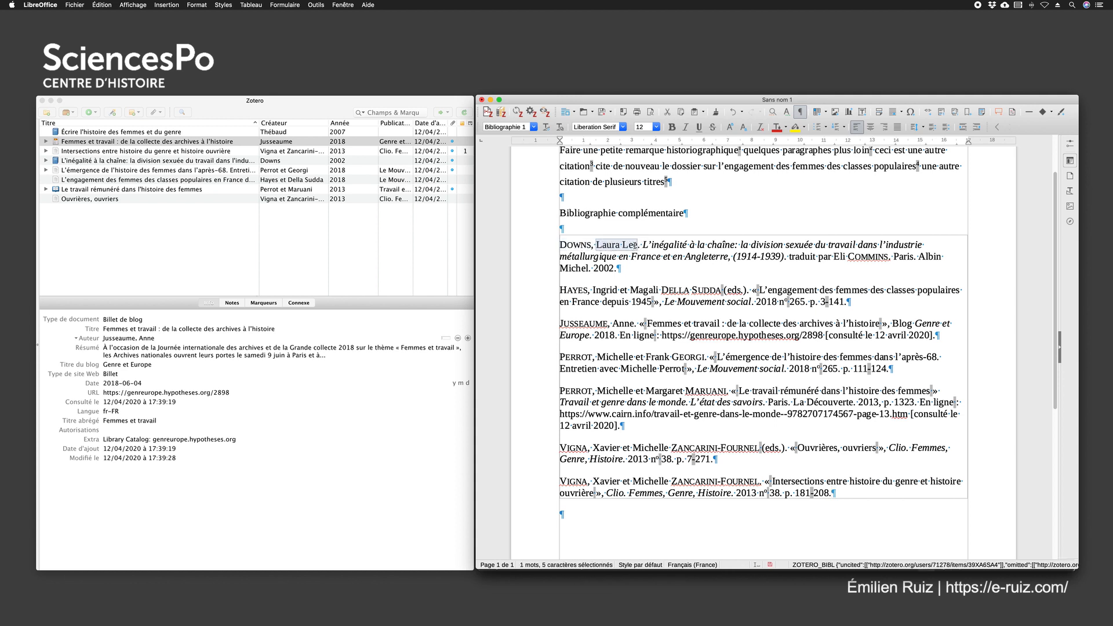
Check the "Femmes et travail" entry's year, blog title, URL and consultation date against the access date field in Zotero
{"action": "left_click", "coordinate": [560, 323]}
{"action": "left_click_drag", "start_coordinate": [560, 323], "coordinate": [940, 336]}
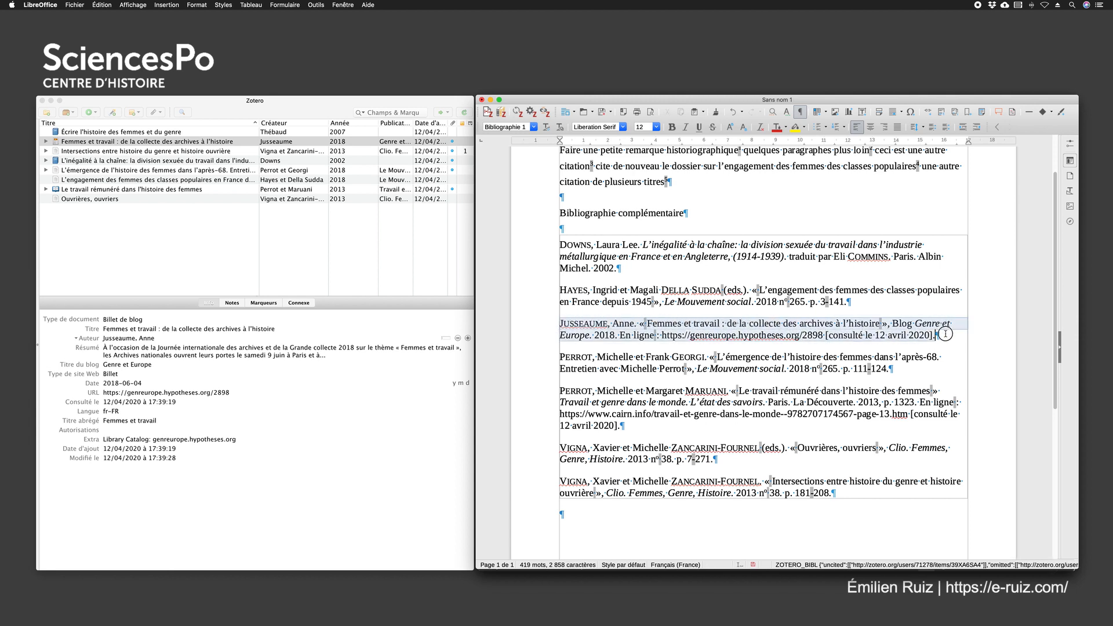
{"action": "left_click", "coordinate": [448, 383]}
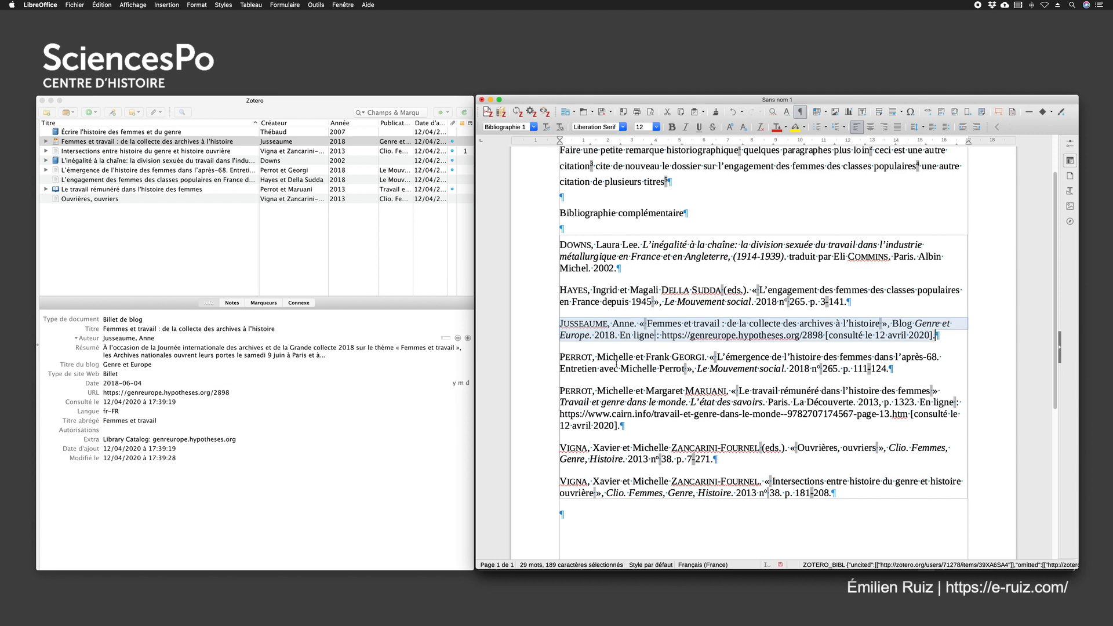
{"action": "left_click_drag", "start_coordinate": [599, 335], "coordinate": [610, 335]}
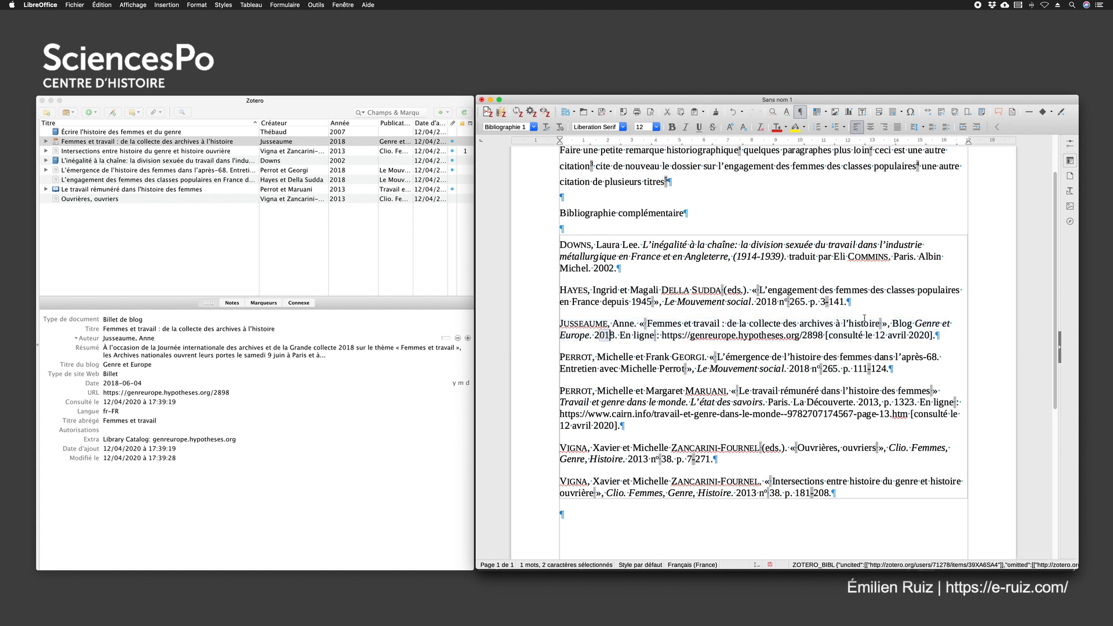
{"action": "left_click_drag", "start_coordinate": [913, 323], "coordinate": [951, 323]}
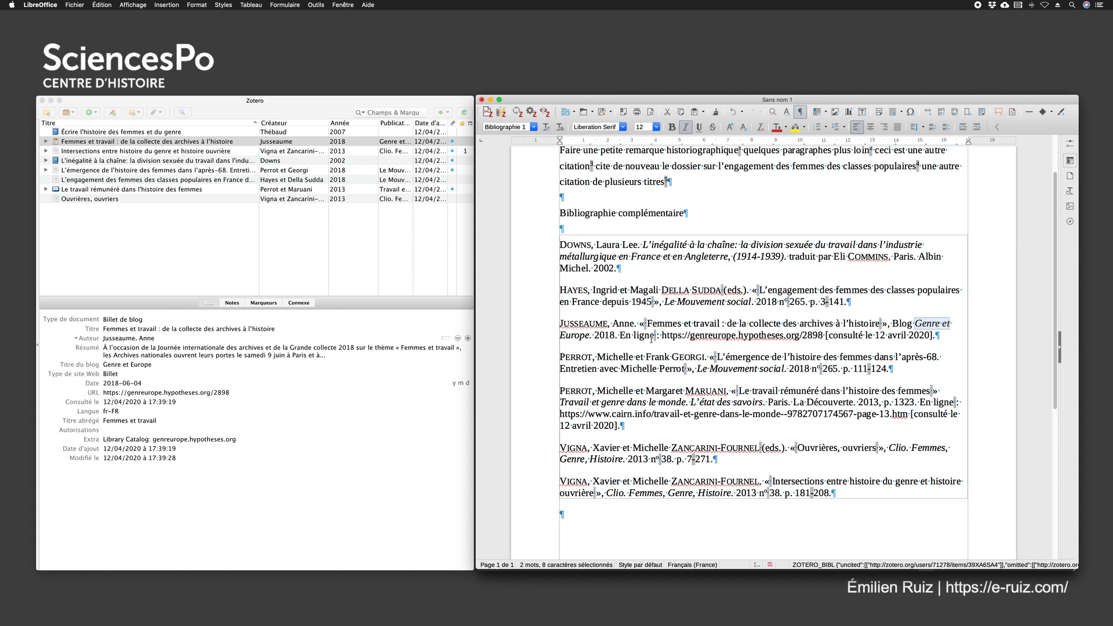
{"action": "left_click_drag", "start_coordinate": [655, 335], "coordinate": [831, 333]}
{"action": "left_click_drag", "start_coordinate": [936, 336], "coordinate": [818, 336]}
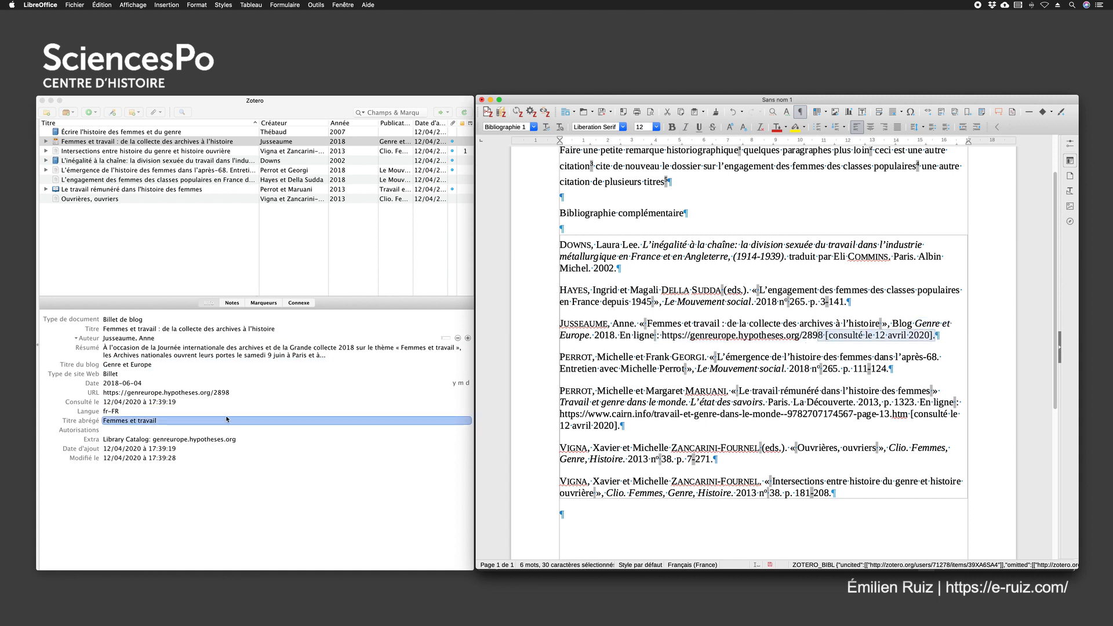
{"action": "left_click", "coordinate": [165, 404]}
{"action": "left_click", "coordinate": [69, 402]}
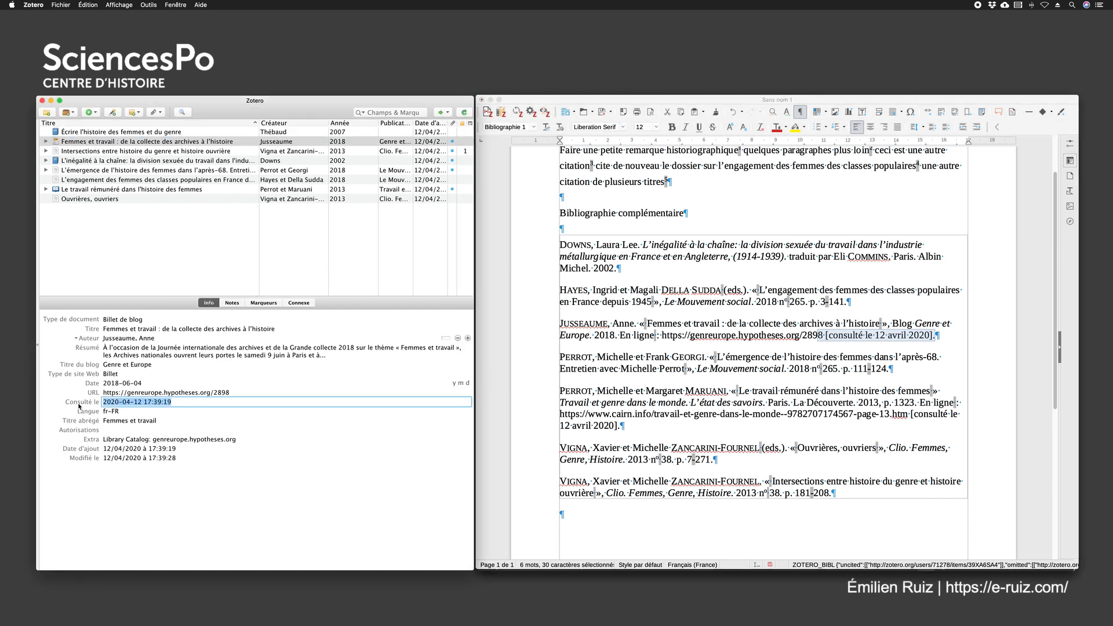
{"action": "left_click", "coordinate": [776, 199]}
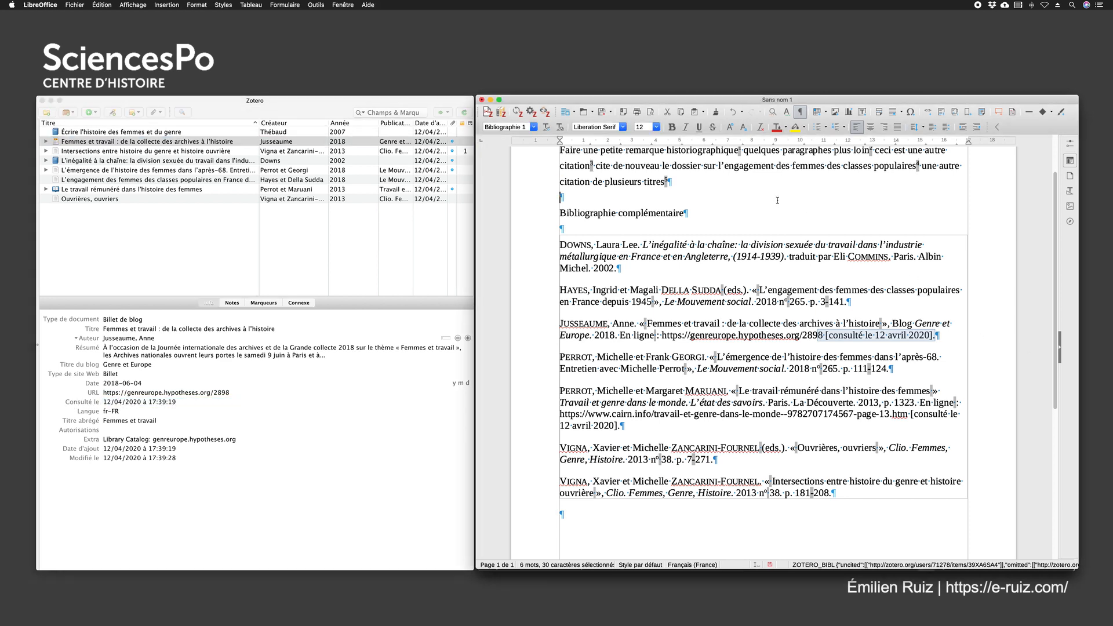
Review the footnotes in the new style and return to the body text at the start of the document
{"action": "scroll", "coordinate": [781, 269], "scroll_direction": "up", "scroll_amount": 3}
{"action": "scroll", "coordinate": [782, 270], "scroll_direction": "down", "scroll_amount": 1}
{"action": "scroll", "coordinate": [782, 270], "scroll_direction": "down", "scroll_amount": 10}
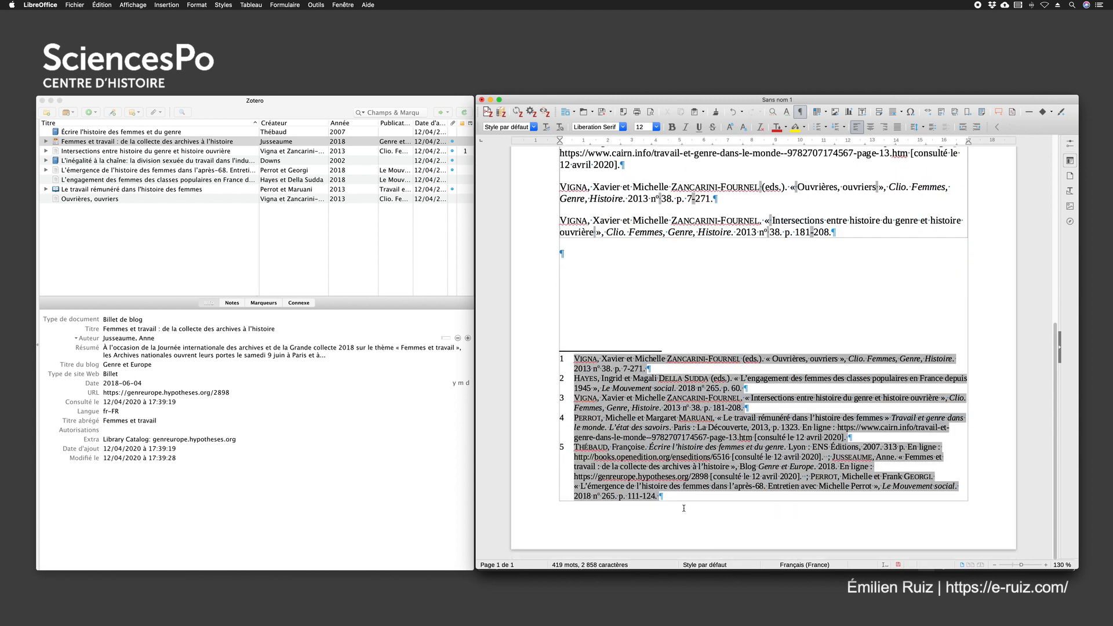
{"action": "left_click", "coordinate": [675, 495]}
{"action": "scroll", "coordinate": [837, 228], "scroll_direction": "up", "scroll_amount": 8}
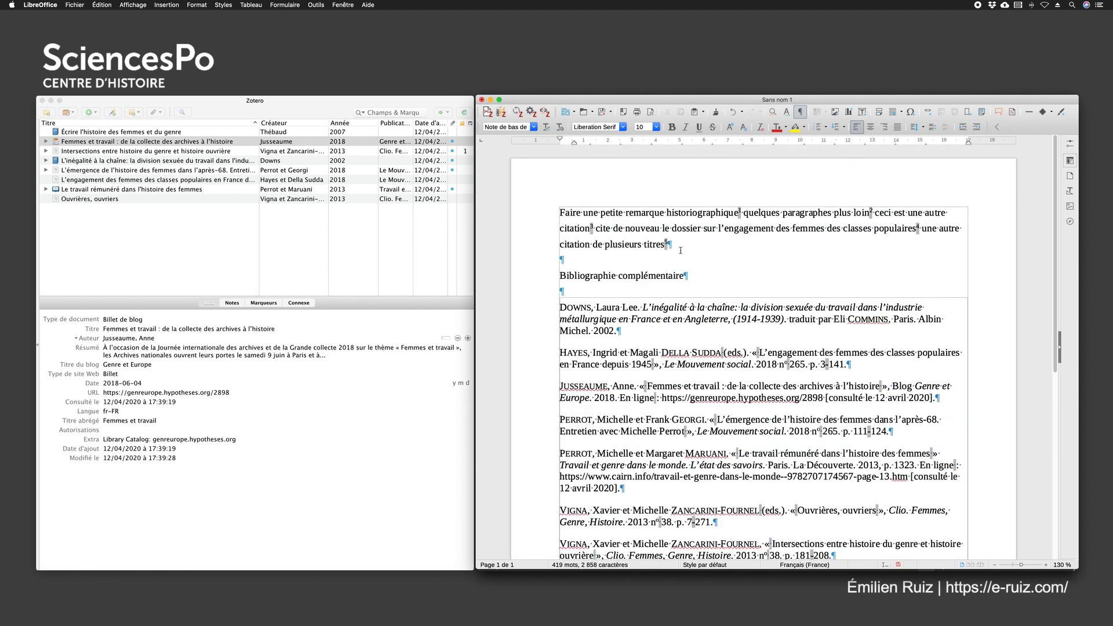
{"action": "left_click", "coordinate": [713, 276]}
{"action": "left_click", "coordinate": [696, 247]}
Open Zotero's citation style preferences, browse the installed styles and select Sciences Po – École doctorale (note, French)
{"action": "left_click", "coordinate": [261, 103]}
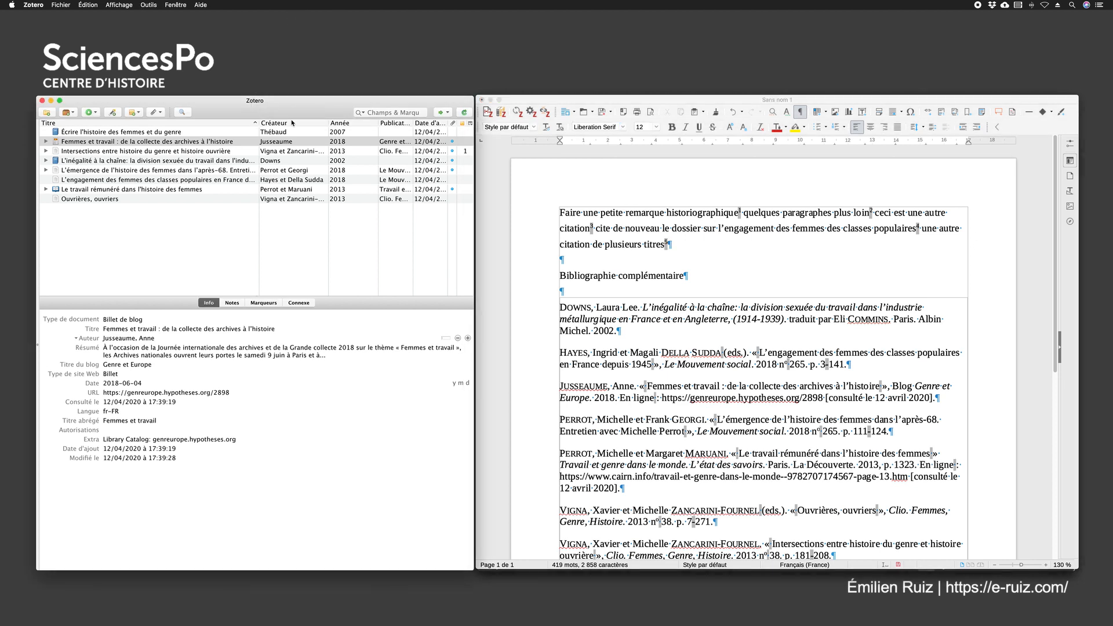
{"action": "left_click", "coordinate": [33, 5]}
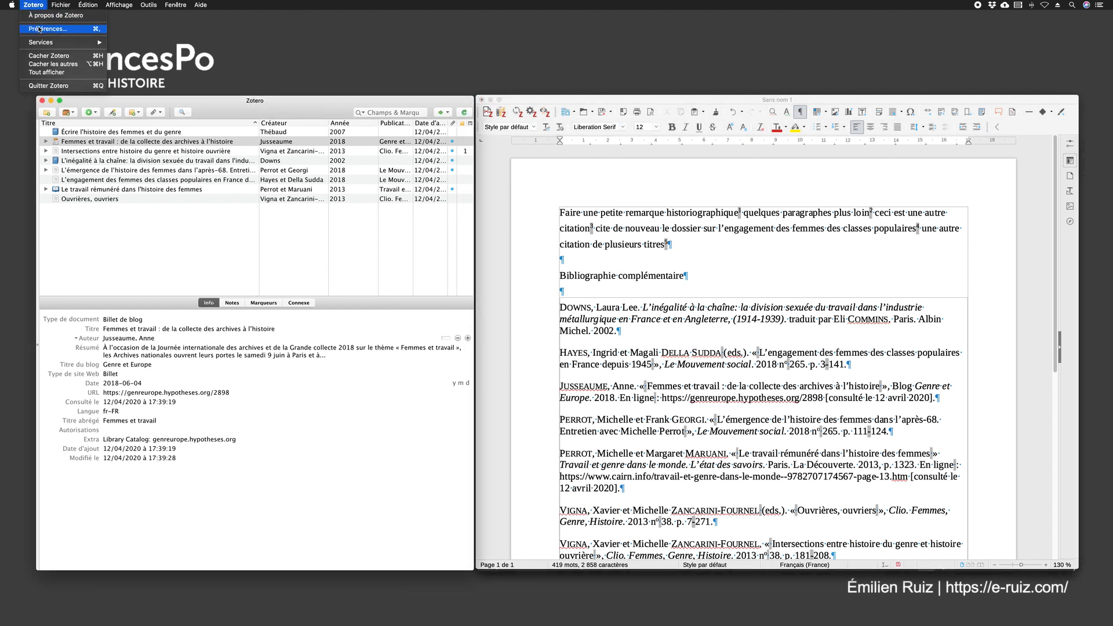
{"action": "left_click", "coordinate": [39, 29]}
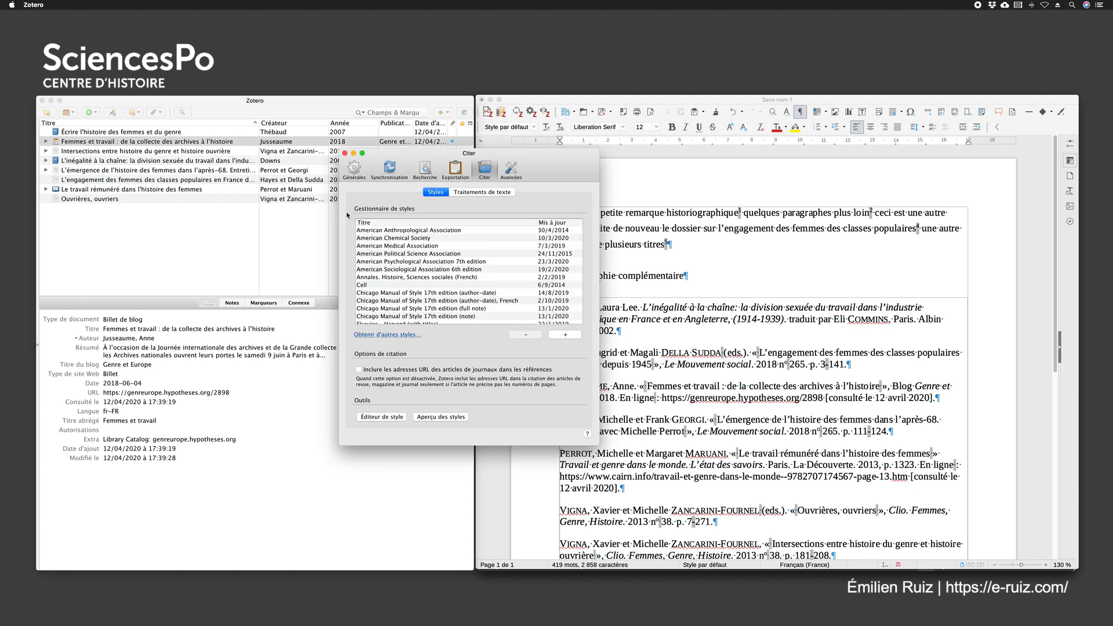
{"action": "scroll", "coordinate": [469, 253], "scroll_direction": "down", "scroll_amount": 5}
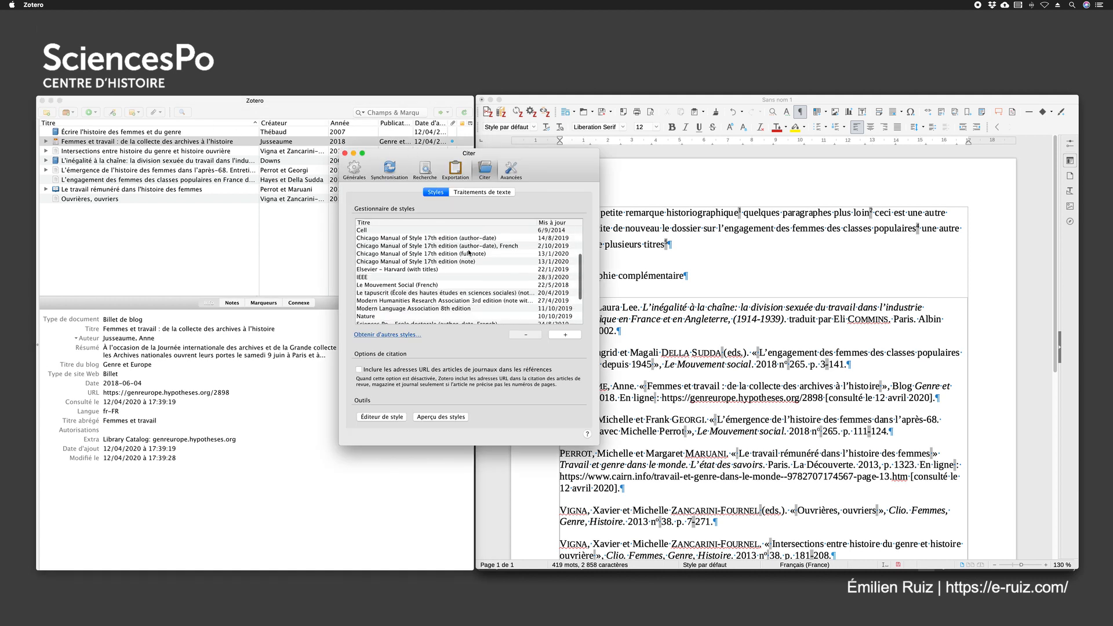
{"action": "scroll", "coordinate": [467, 252], "scroll_direction": "up", "scroll_amount": 5}
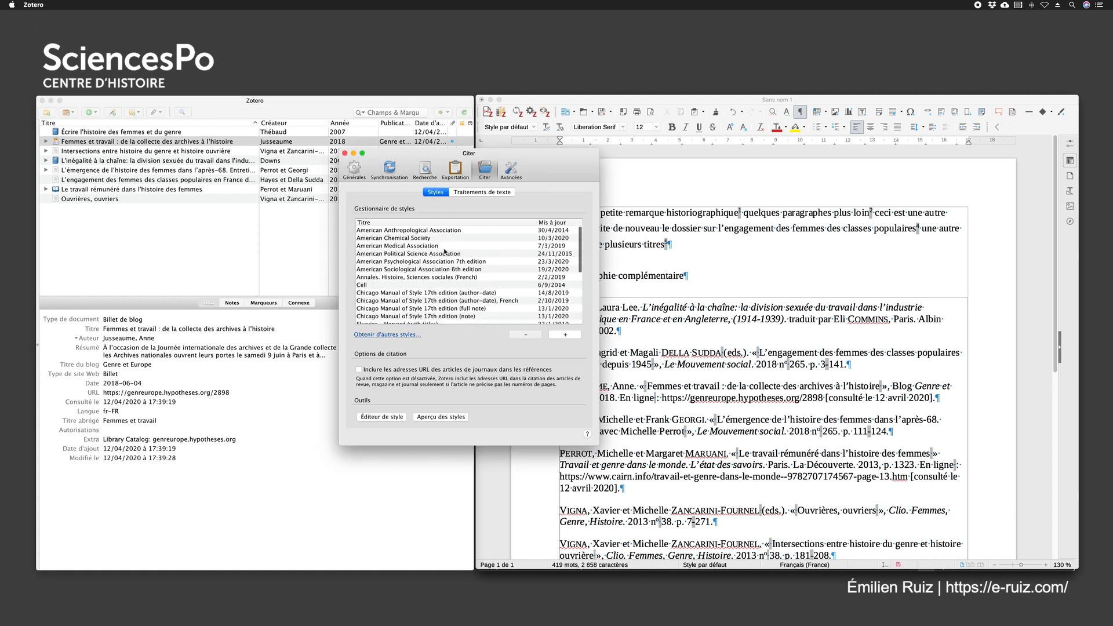
{"action": "scroll", "coordinate": [462, 295], "scroll_direction": "down", "scroll_amount": 10}
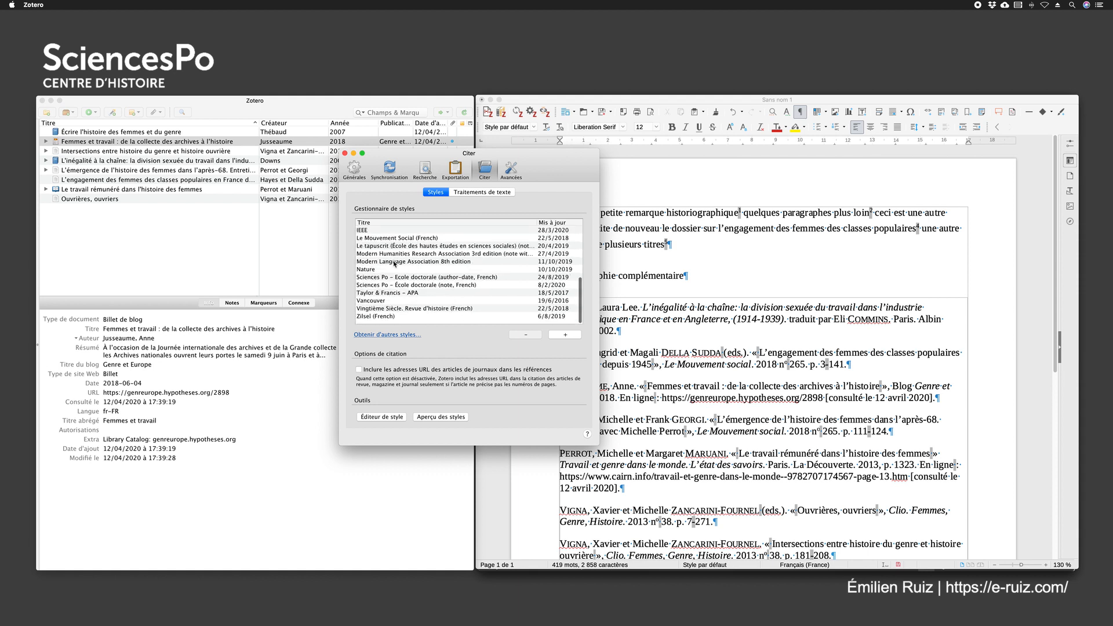
{"action": "scroll", "coordinate": [396, 265], "scroll_direction": "up", "scroll_amount": 10}
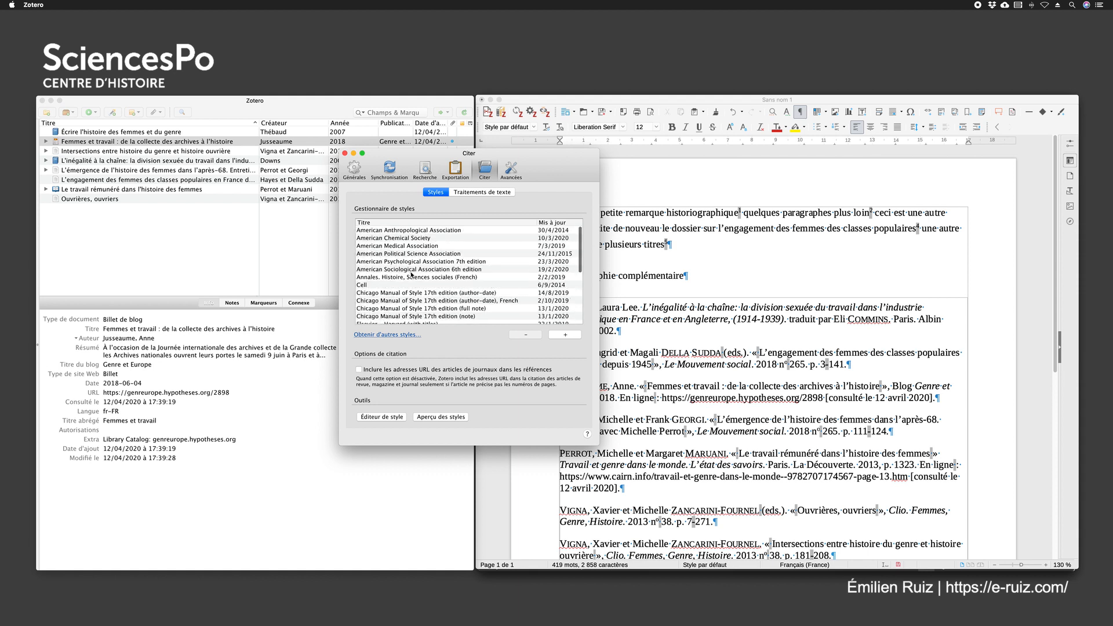
{"action": "scroll", "coordinate": [441, 289], "scroll_direction": "down", "scroll_amount": 5}
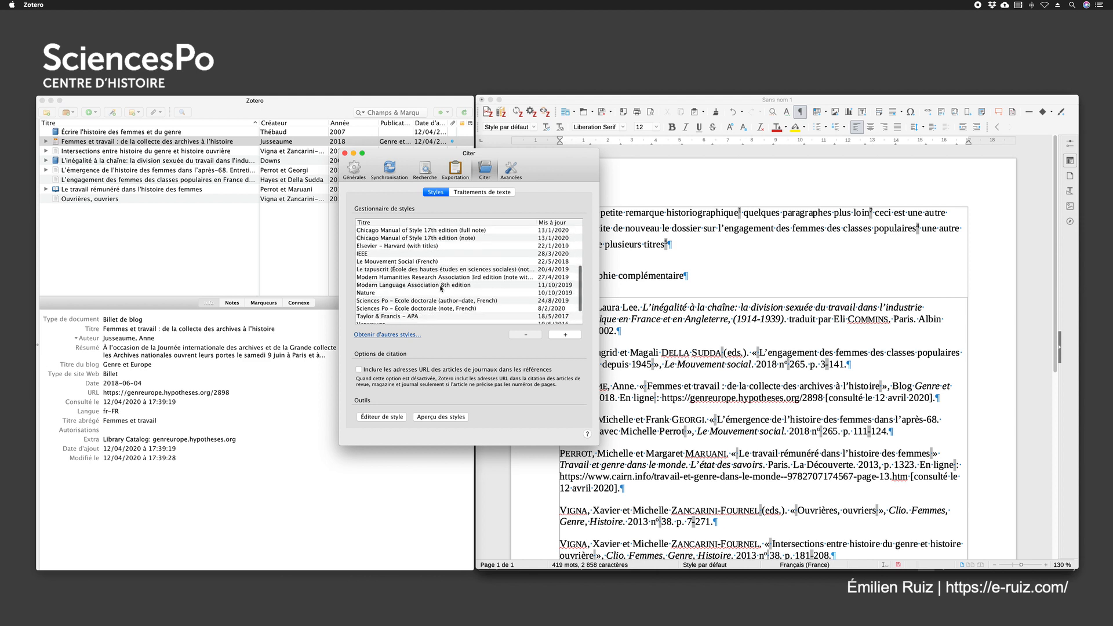
{"action": "scroll", "coordinate": [441, 288], "scroll_direction": "down", "scroll_amount": 1}
{"action": "left_click", "coordinate": [370, 256]}
{"action": "left_click", "coordinate": [373, 246]}
{"action": "left_click", "coordinate": [386, 293]}
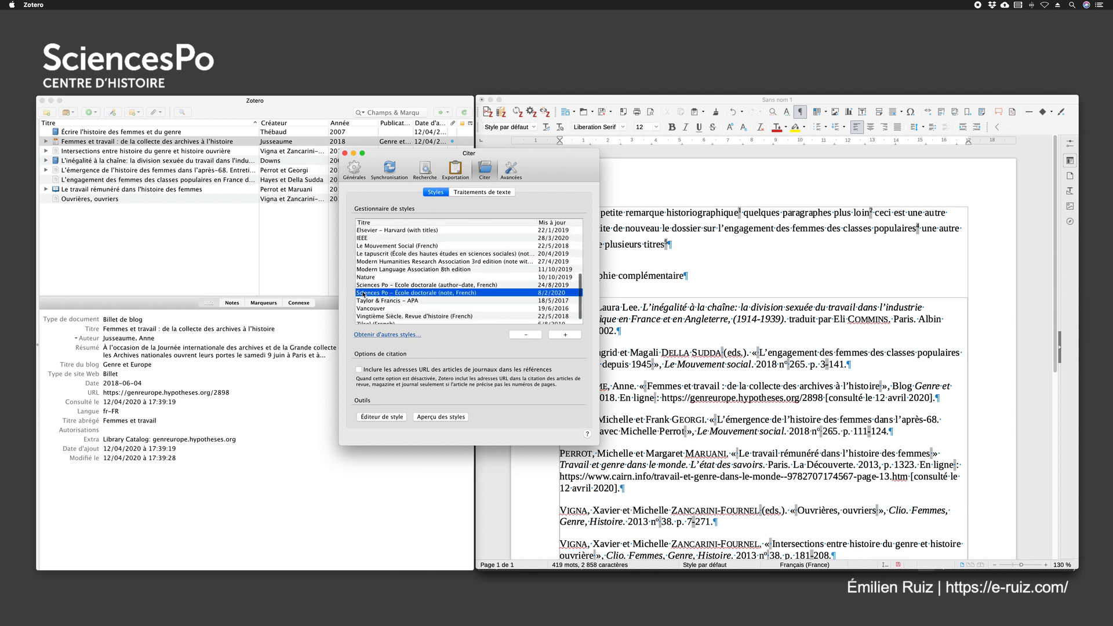
Browse the installed styles from Sciences Po – École doctorale (author-date, French) to Zilsel (French), and open the Zotero Style Repository
{"action": "left_click", "coordinate": [372, 286]}
{"action": "scroll", "coordinate": [416, 293], "scroll_direction": "down", "scroll_amount": 1}
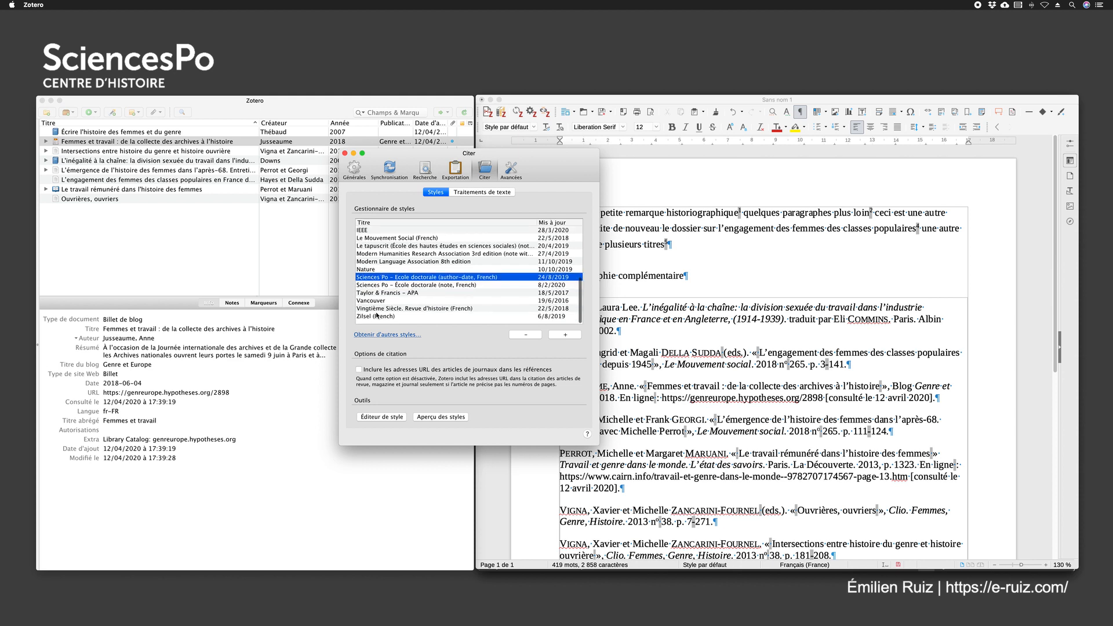
{"action": "left_click", "coordinate": [424, 317]}
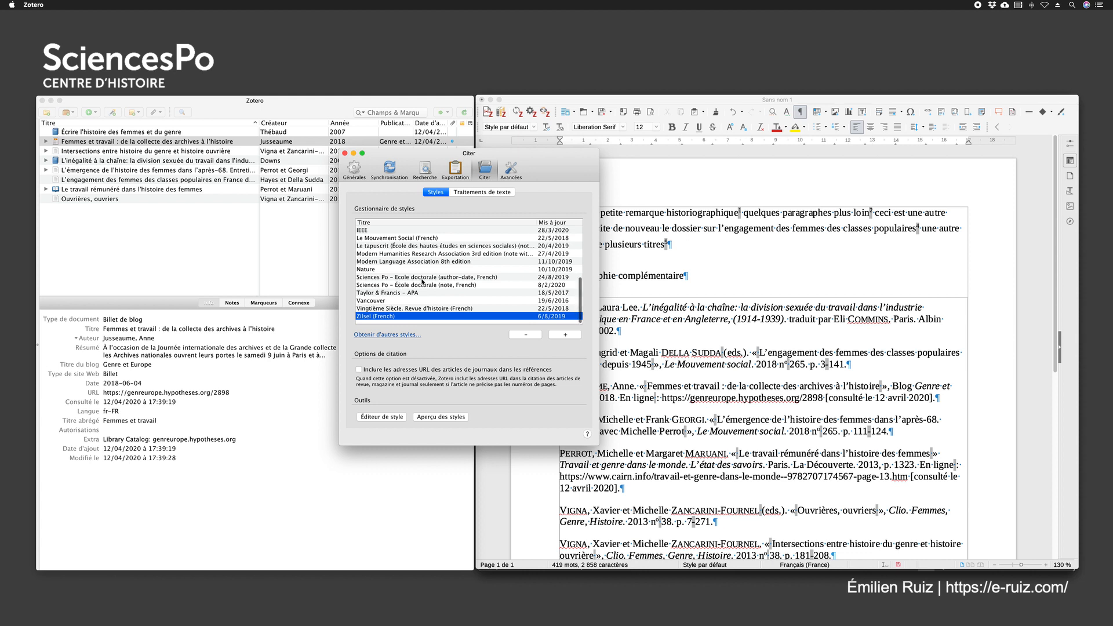
{"action": "left_click", "coordinate": [372, 335]}
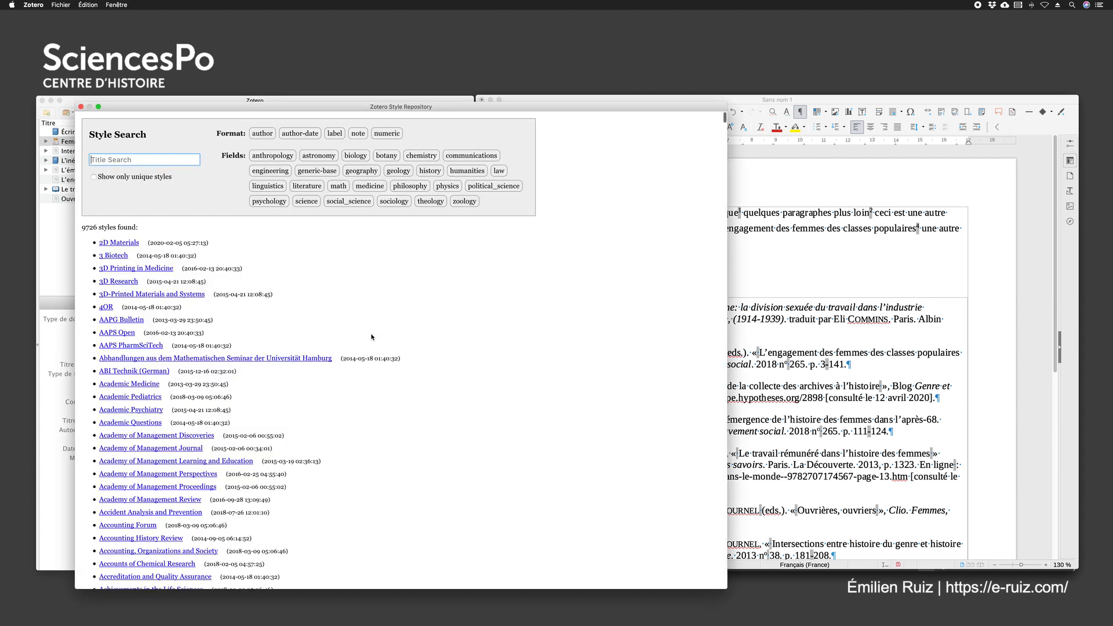
{"action": "left_click_drag", "start_coordinate": [427, 109], "coordinate": [539, 101]}
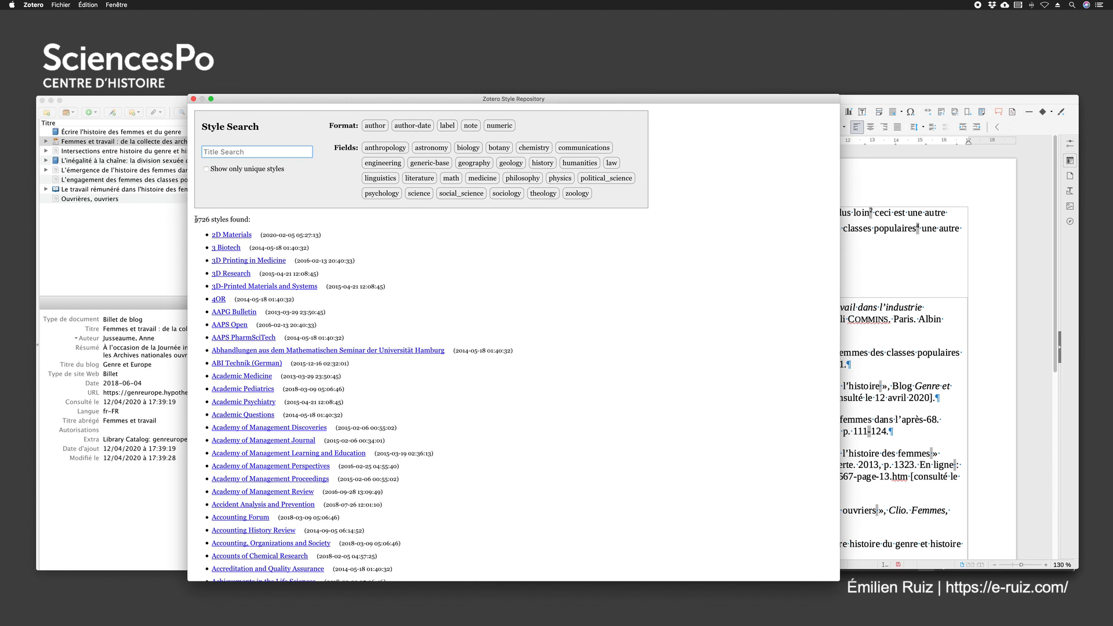
{"action": "left_click_drag", "start_coordinate": [195, 221], "coordinate": [258, 220]}
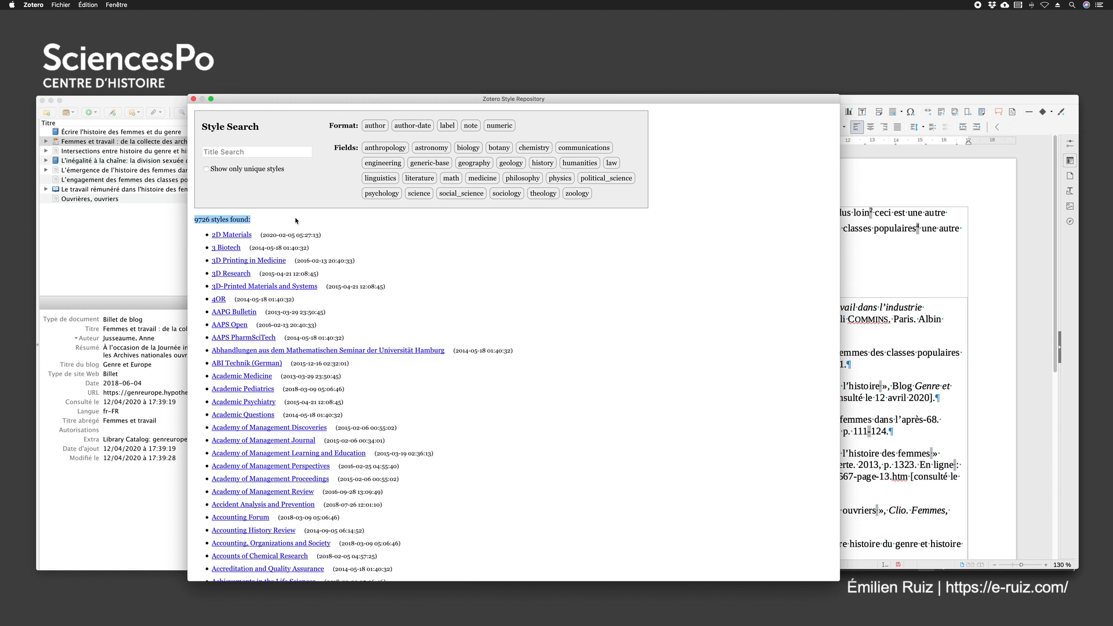
{"action": "left_click", "coordinate": [285, 192]}
Filter the style repository by the author-date format and search for "french"
{"action": "left_click", "coordinate": [411, 127]}
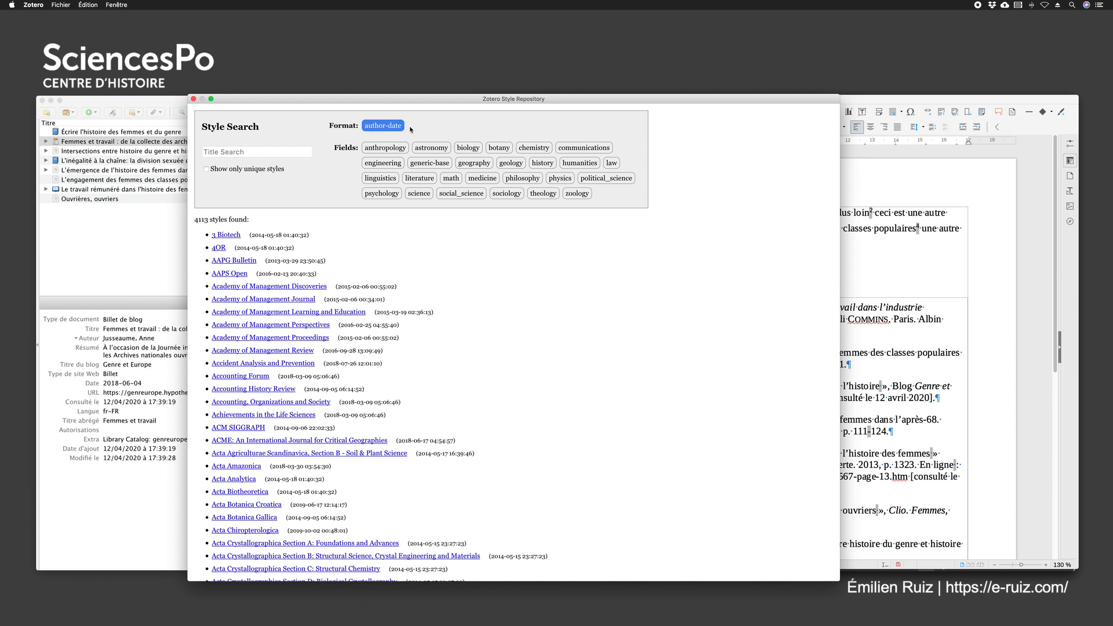
{"action": "left_click_drag", "start_coordinate": [195, 219], "coordinate": [214, 219]}
{"action": "left_click", "coordinate": [243, 152]}
{"action": "type", "text": "french"}
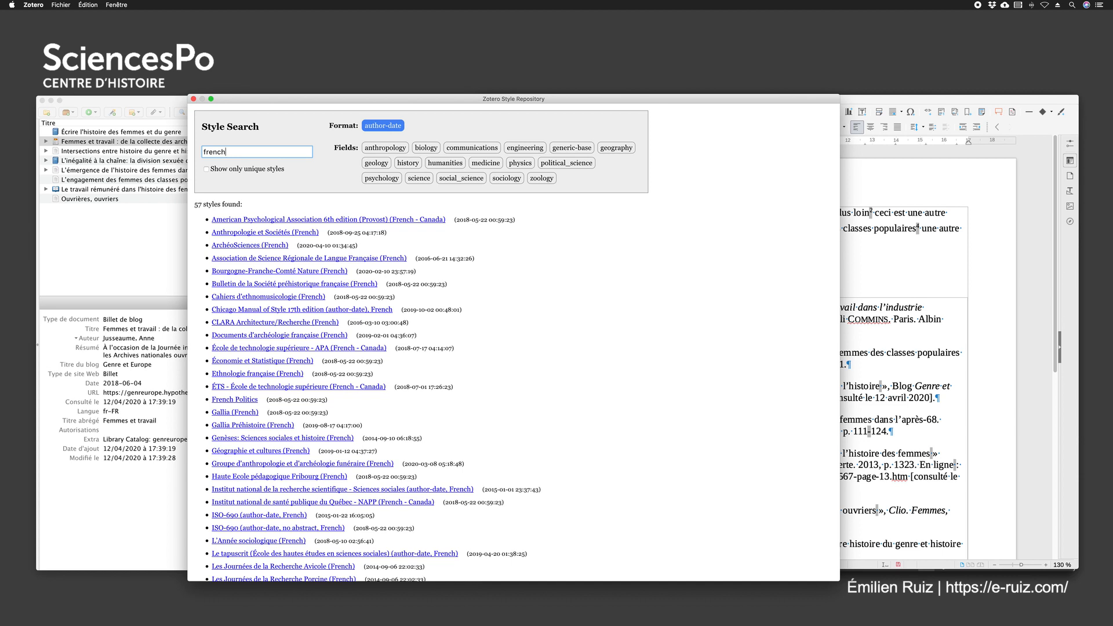
Preview and install the American Psychological Association 6th edition (Provost) (French - Canada) style, and close the preferences
{"action": "mouse_move", "coordinate": [284, 237]}
{"action": "mouse_move", "coordinate": [364, 220]}
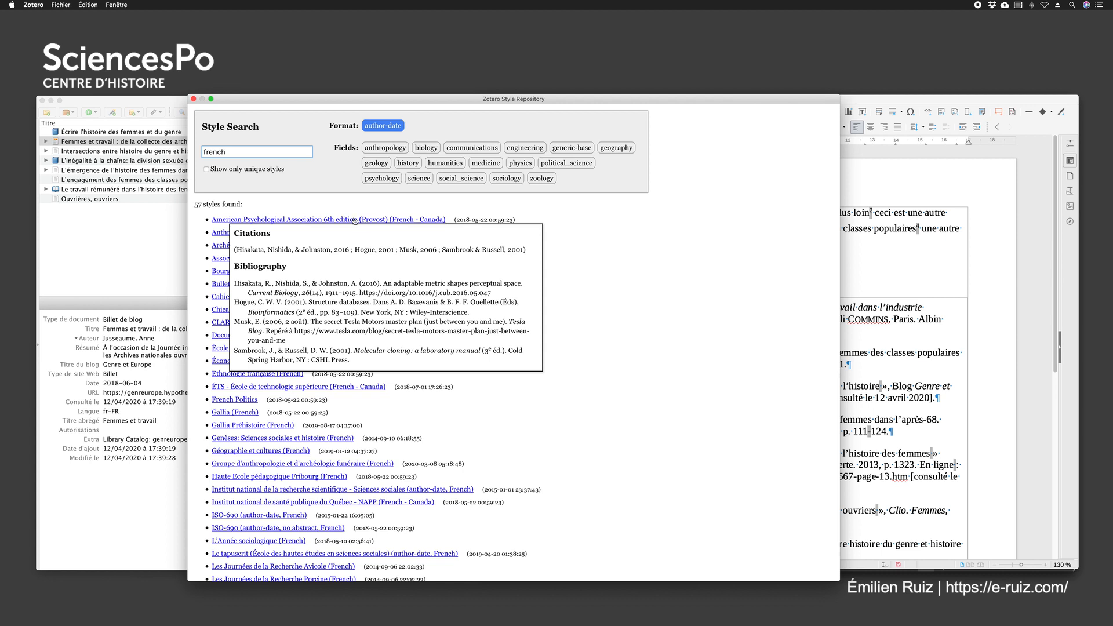
{"action": "left_click", "coordinate": [322, 221]}
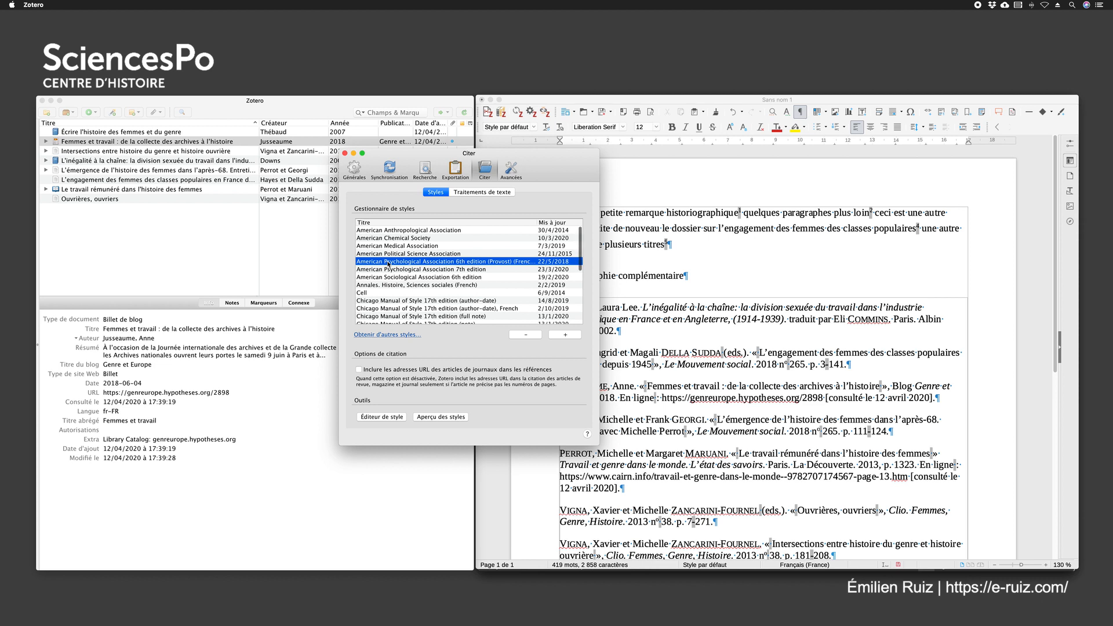
{"action": "left_click", "coordinate": [344, 153]}
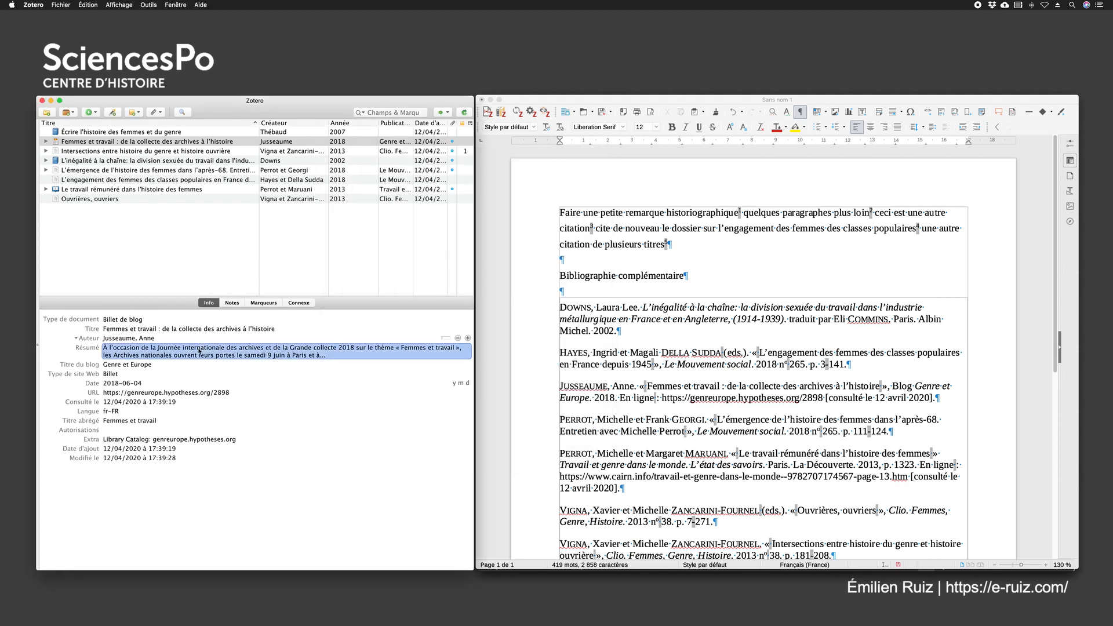
Switch the document's citation style to American Psychological Association 6th edition (Provost) (French - Canada)
{"action": "left_click", "coordinate": [713, 278]}
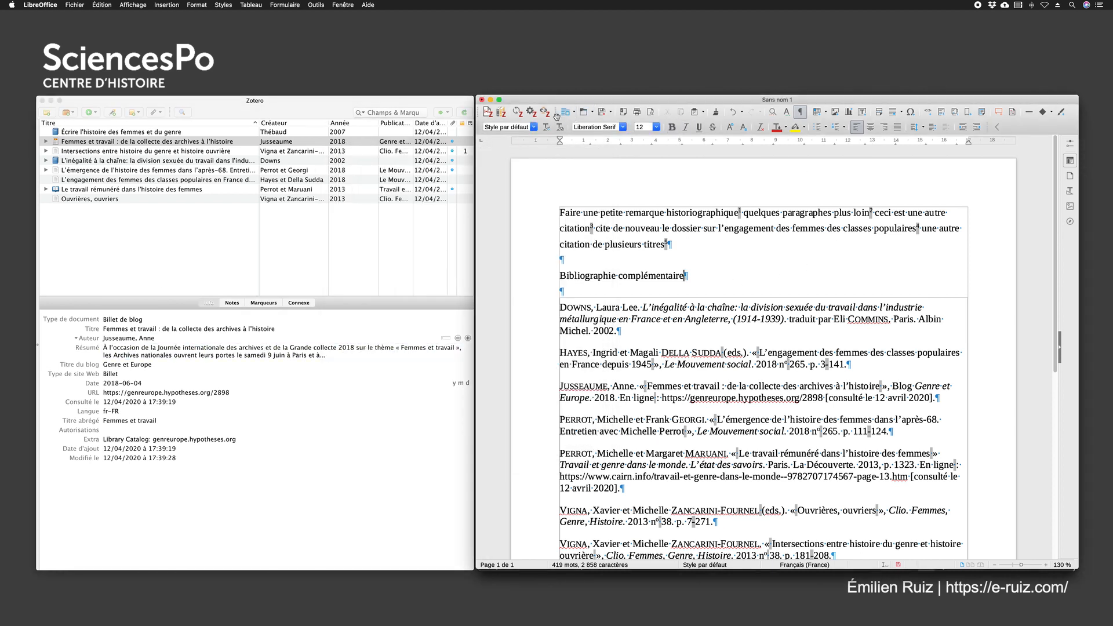
{"action": "left_click", "coordinate": [531, 114]}
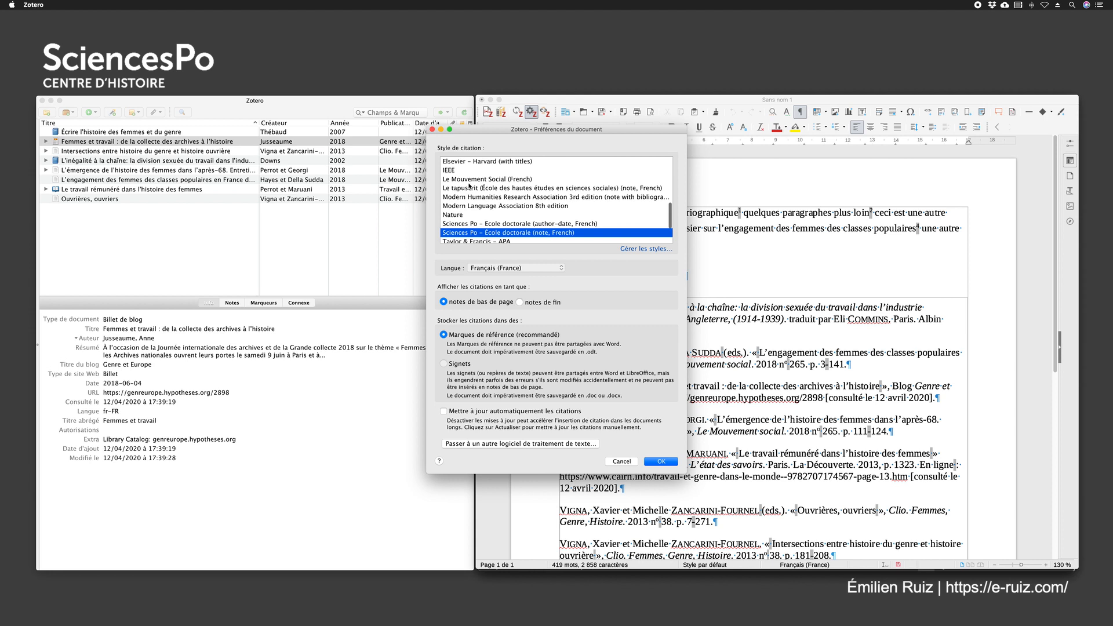
{"action": "scroll", "coordinate": [526, 189], "scroll_direction": "up", "scroll_amount": 10}
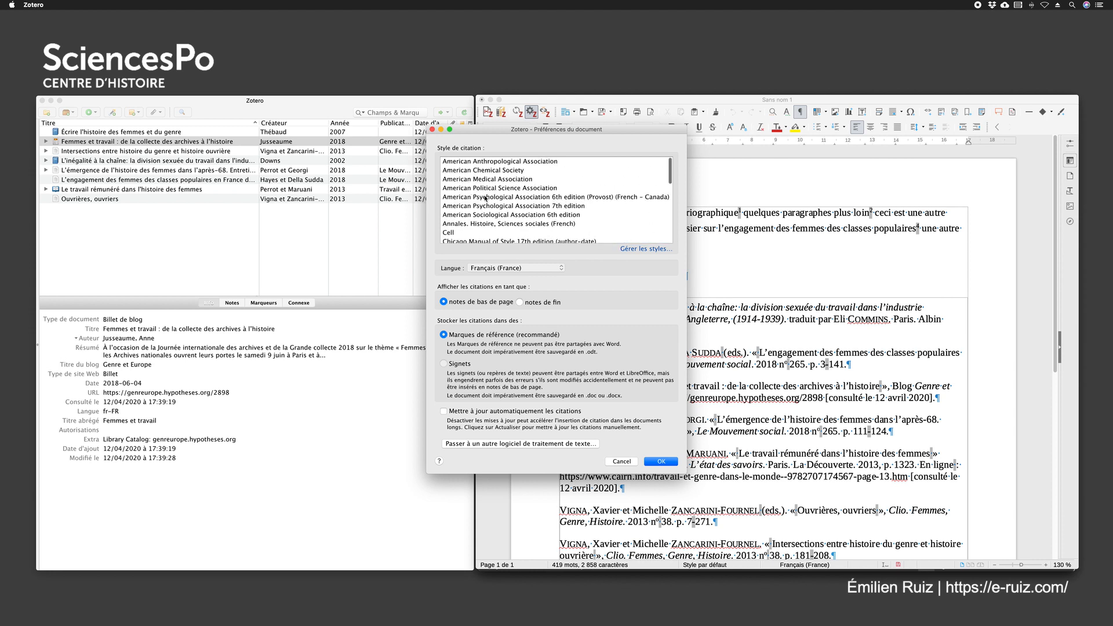
{"action": "left_click", "coordinate": [522, 197]}
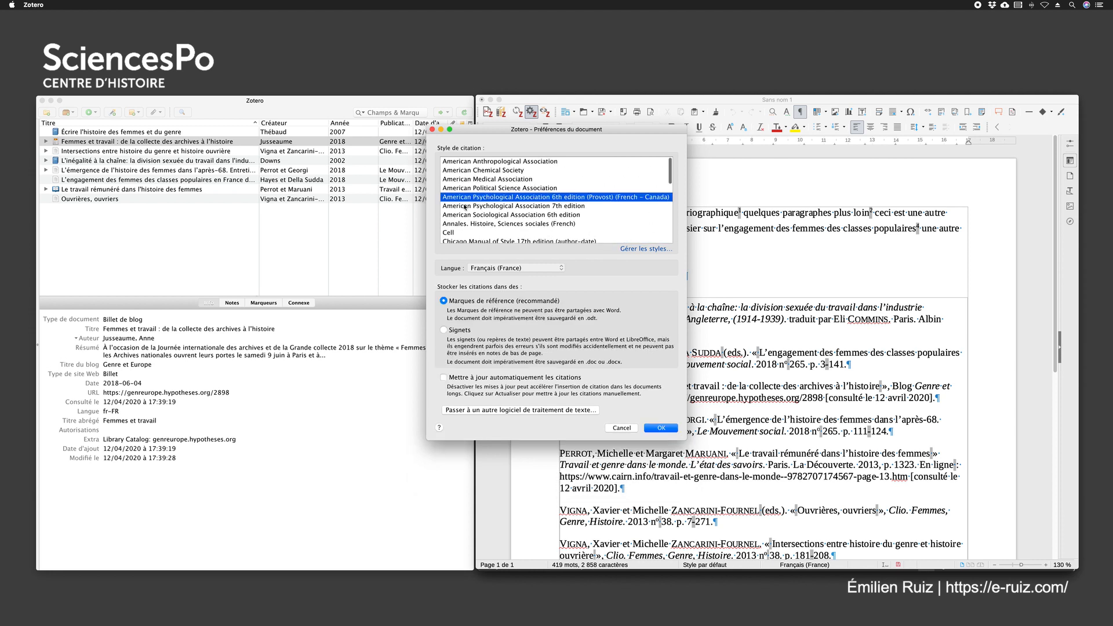
{"action": "left_click", "coordinate": [661, 428]}
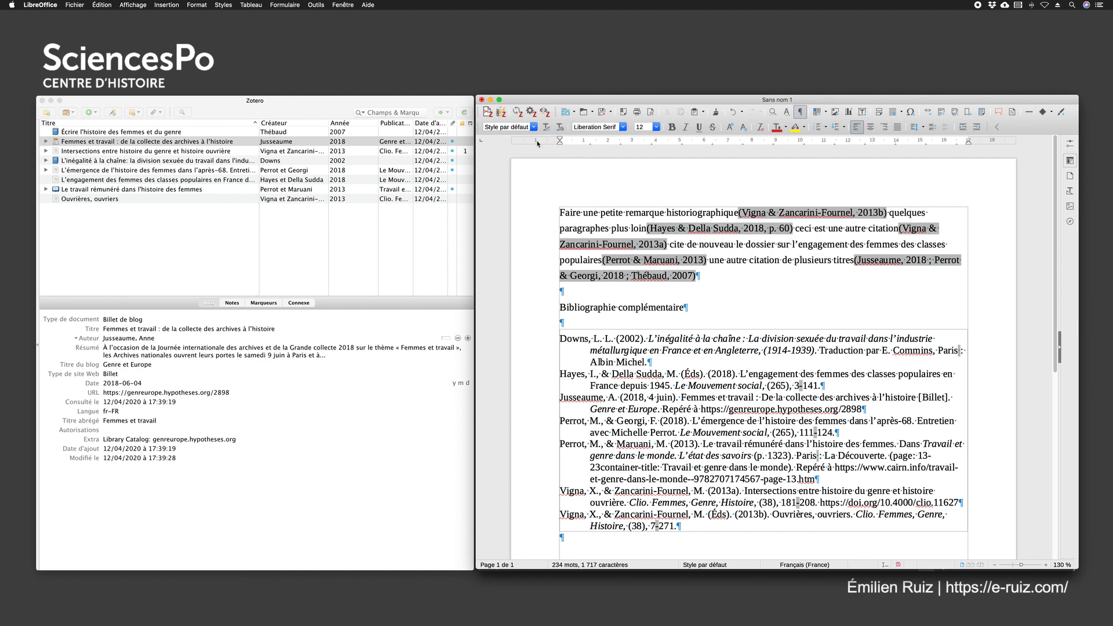
Set the document's citation style to Chicago Manual of Style 17th edition (note), with citations as footnotes
{"action": "left_click", "coordinate": [529, 109]}
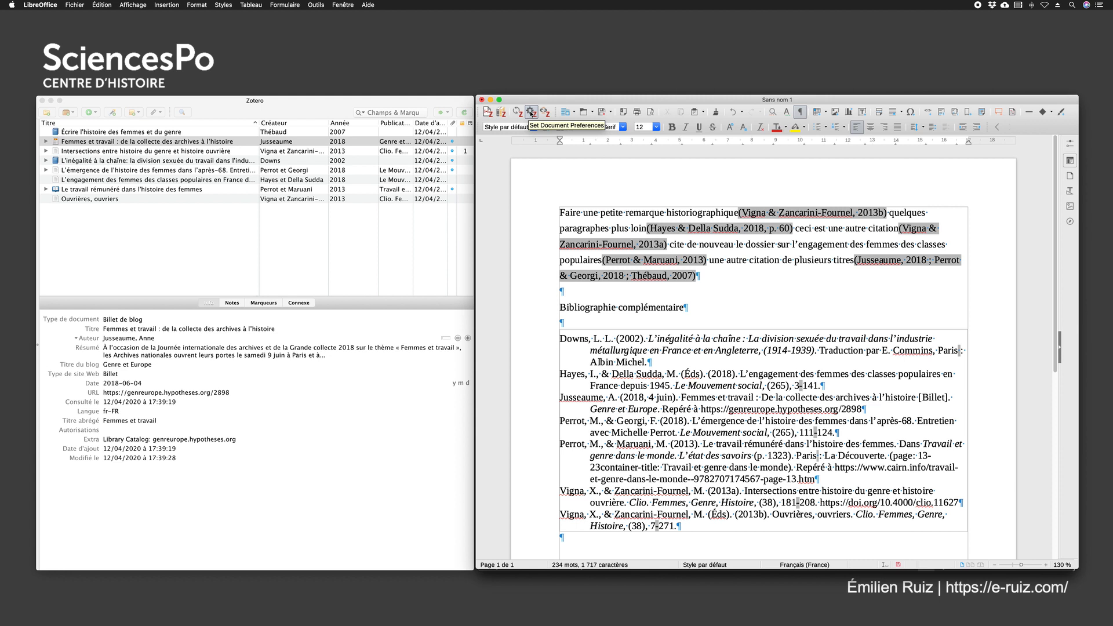
{"action": "left_click", "coordinate": [531, 112]}
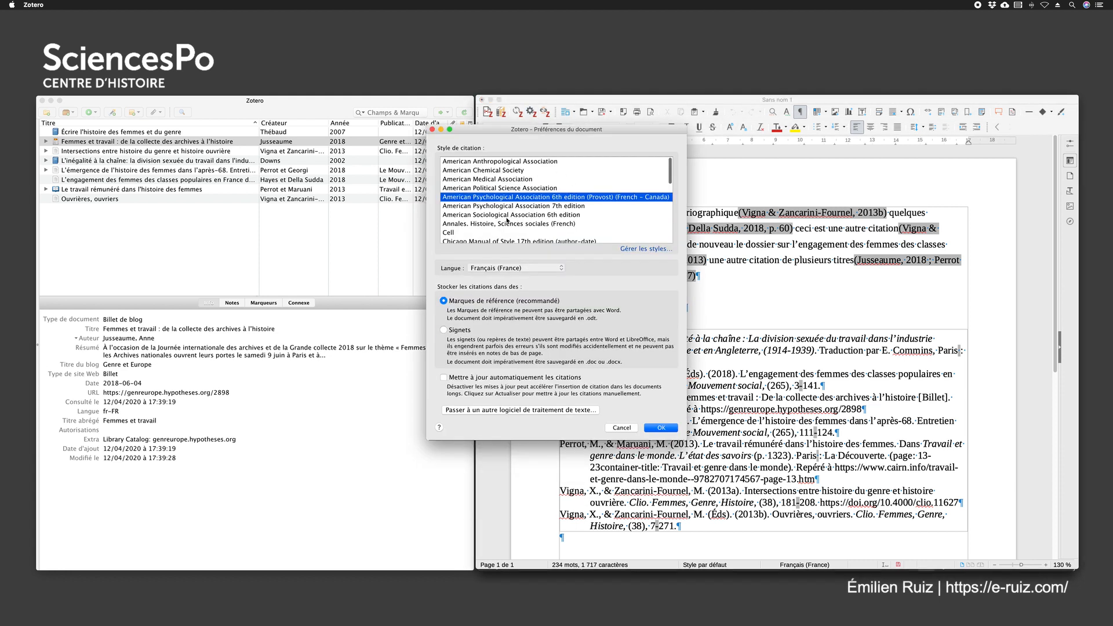
{"action": "scroll", "coordinate": [609, 219], "scroll_direction": "down", "scroll_amount": 5}
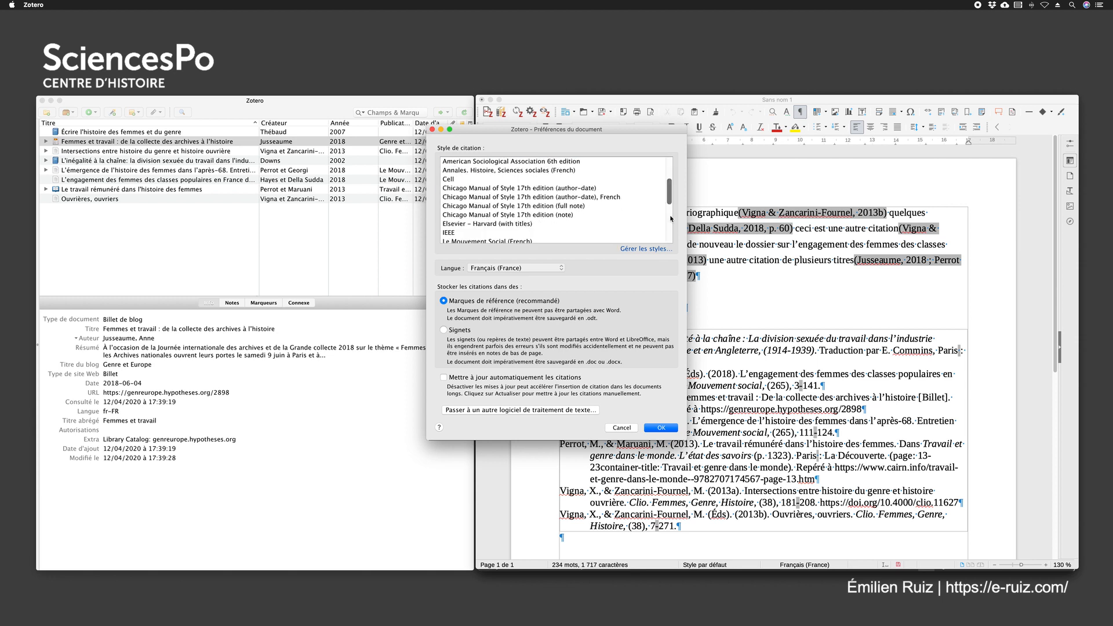
{"action": "left_click", "coordinate": [502, 216]}
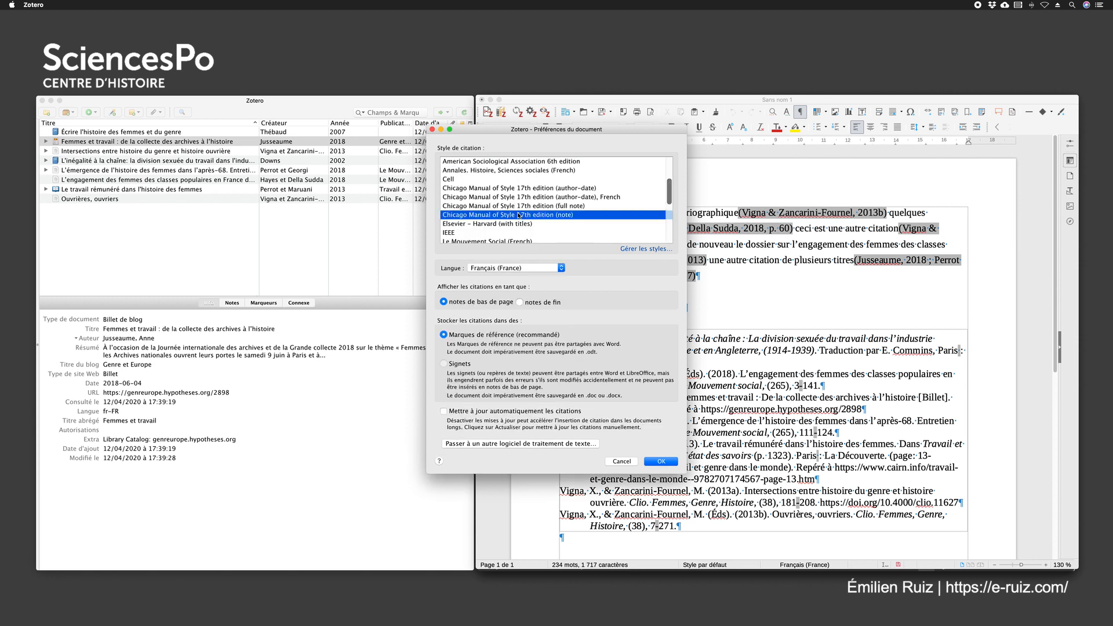
{"action": "left_click", "coordinate": [661, 461]}
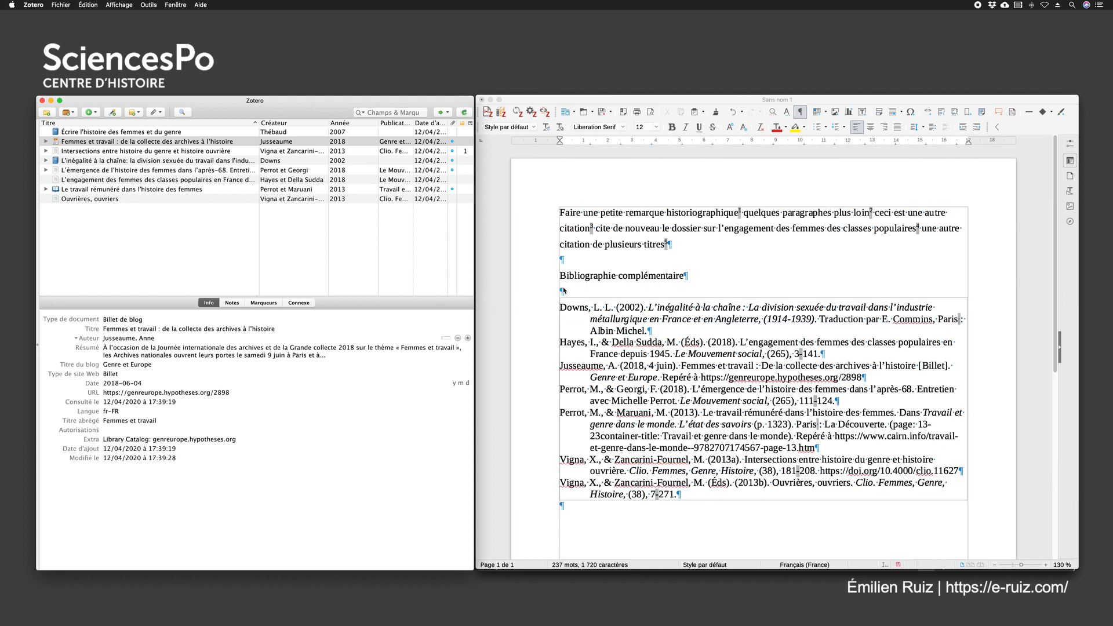
Delete the whole bibliography and its heading "Bibliographie complémentaire" below the body text
{"action": "left_click", "coordinate": [718, 494]}
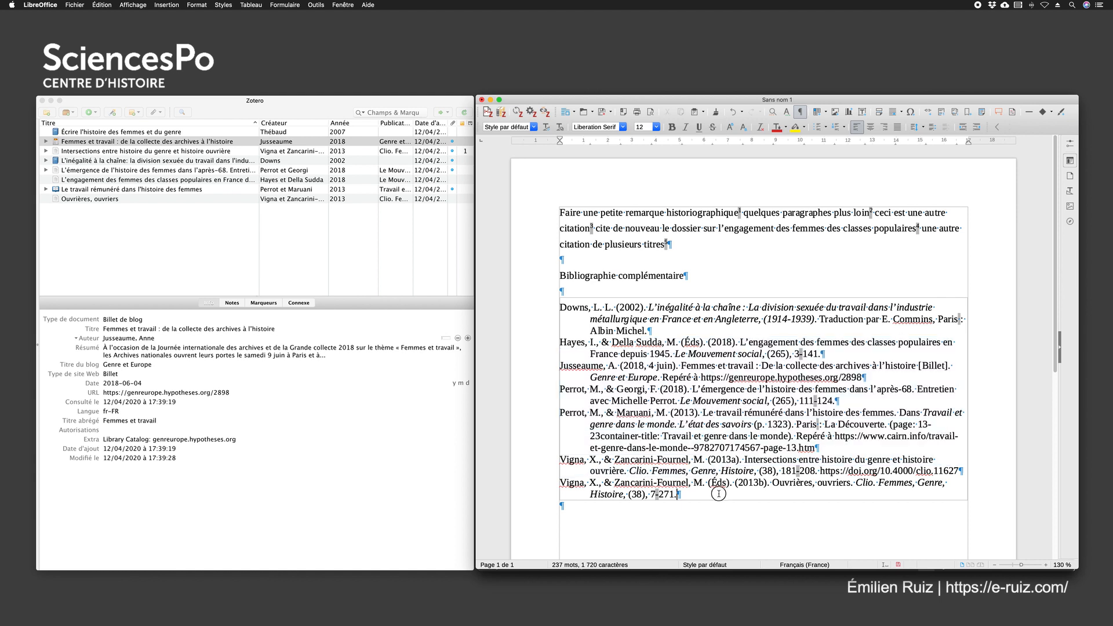
{"action": "left_click", "coordinate": [569, 497]}
{"action": "left_click_drag", "start_coordinate": [569, 498], "coordinate": [560, 296]}
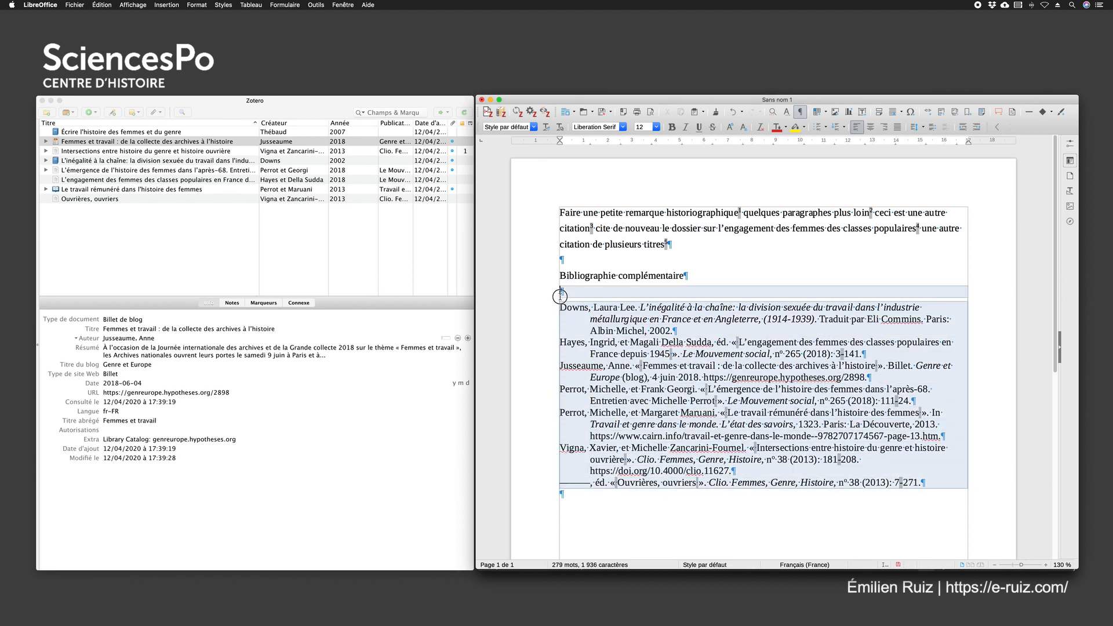
{"action": "key", "text": "BackSpace"}
{"action": "key", "text": "BackSpace"}
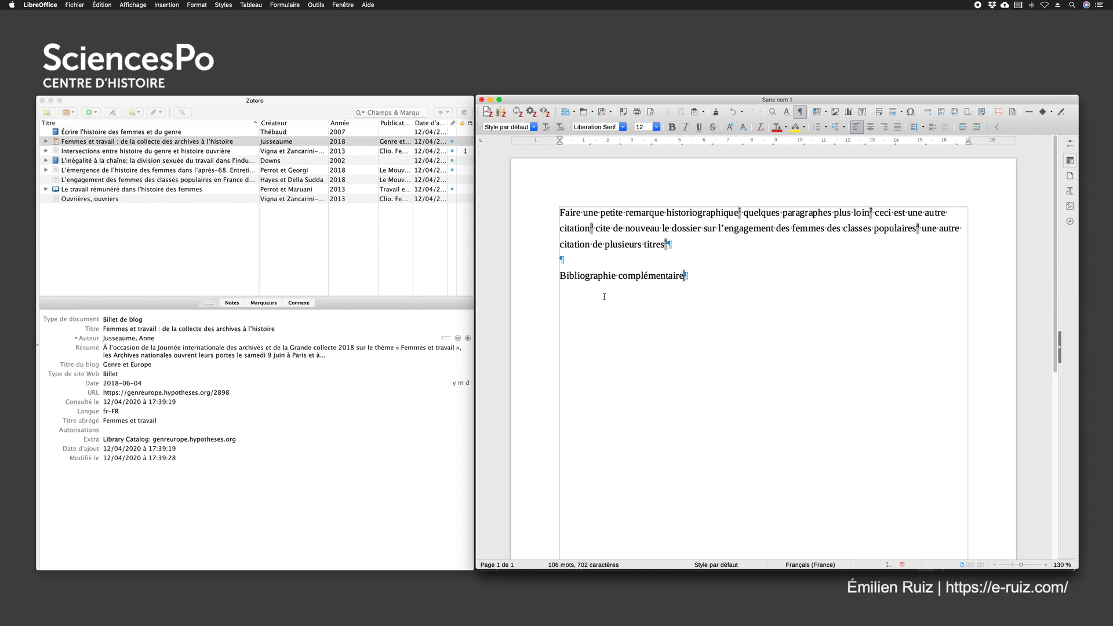
{"action": "left_click_drag", "start_coordinate": [710, 282], "coordinate": [543, 257]}
{"action": "key", "text": "BackSpace"}
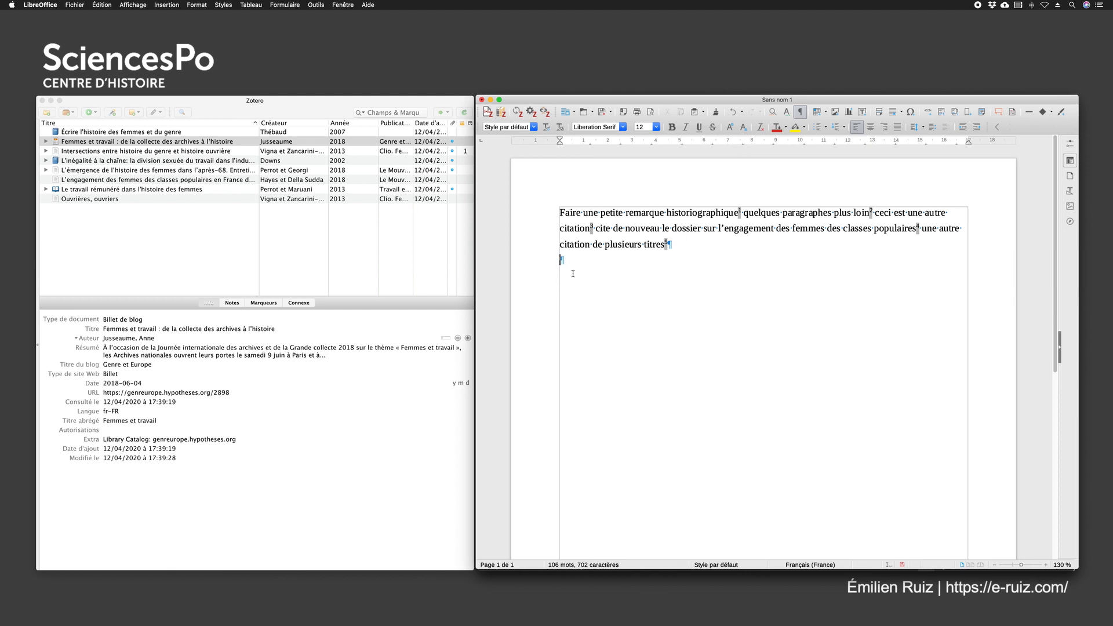
Review the footnotes' Zotero reference fields and unlink all citations in the document, accepting the removal of the field codes
{"action": "scroll", "coordinate": [631, 339], "scroll_direction": "down", "scroll_amount": 5}
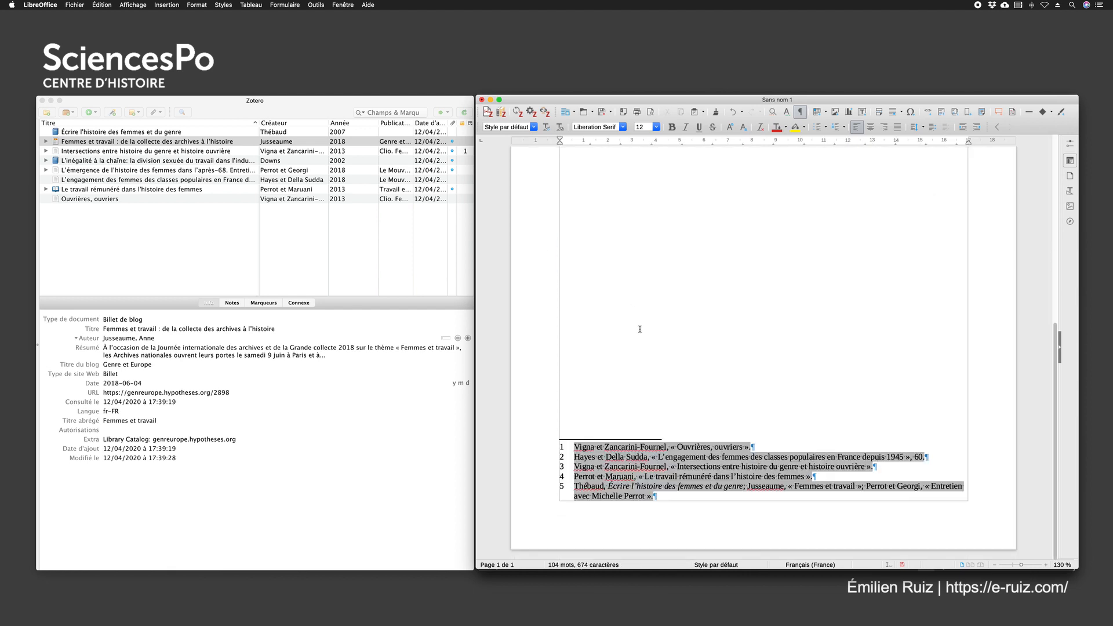
{"action": "left_click", "coordinate": [684, 466]}
{"action": "scroll", "coordinate": [689, 285], "scroll_direction": "up", "scroll_amount": 5}
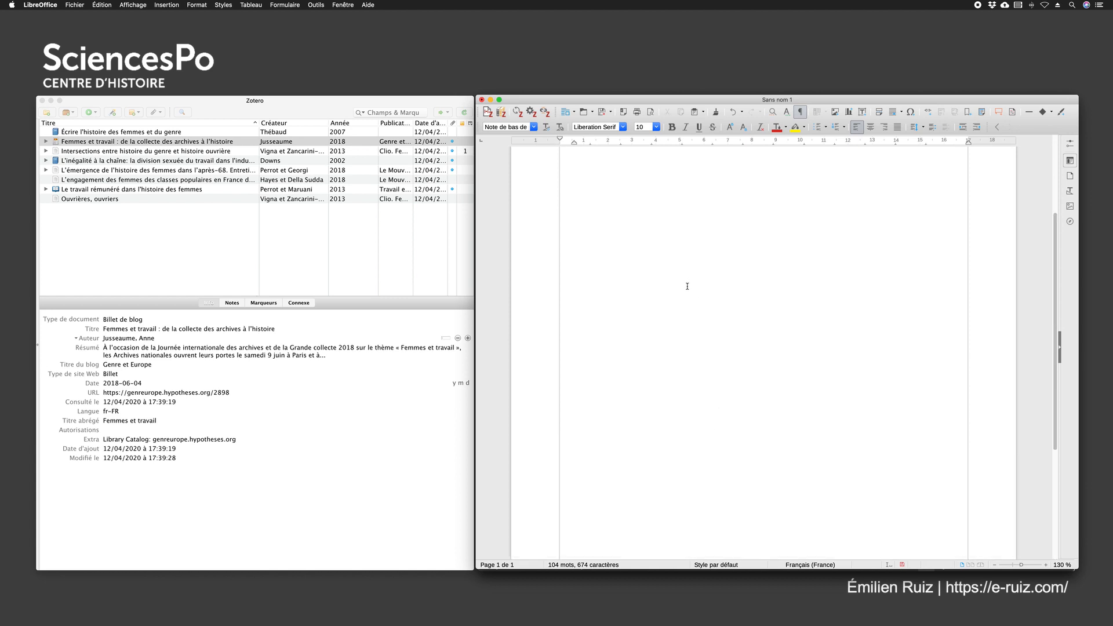
{"action": "left_click", "coordinate": [571, 265]}
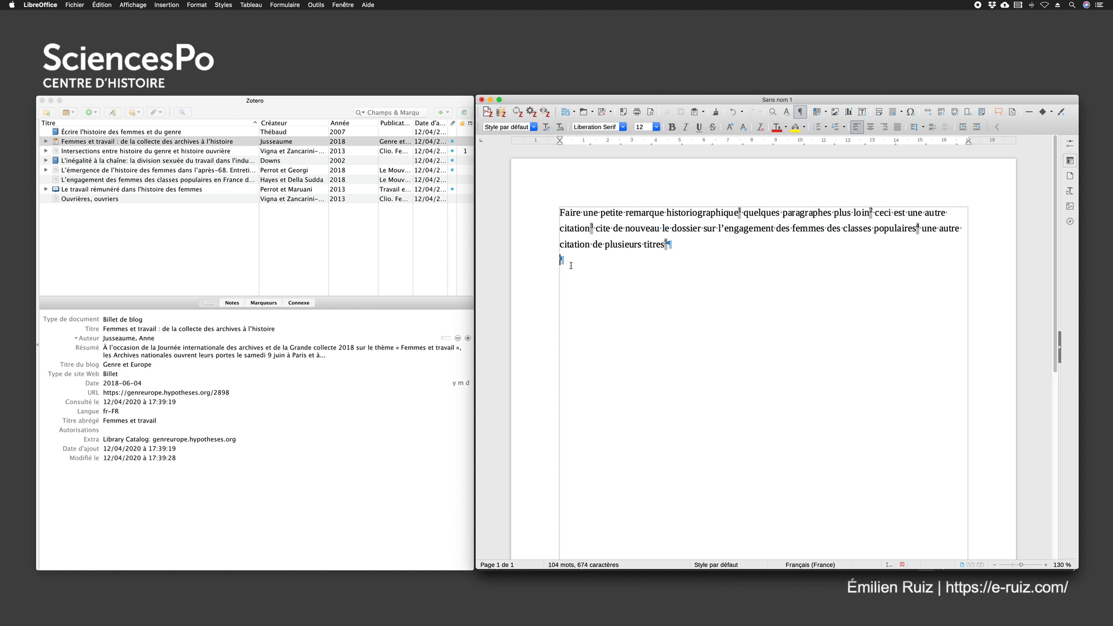
{"action": "scroll", "coordinate": [735, 293], "scroll_direction": "down", "scroll_amount": 5}
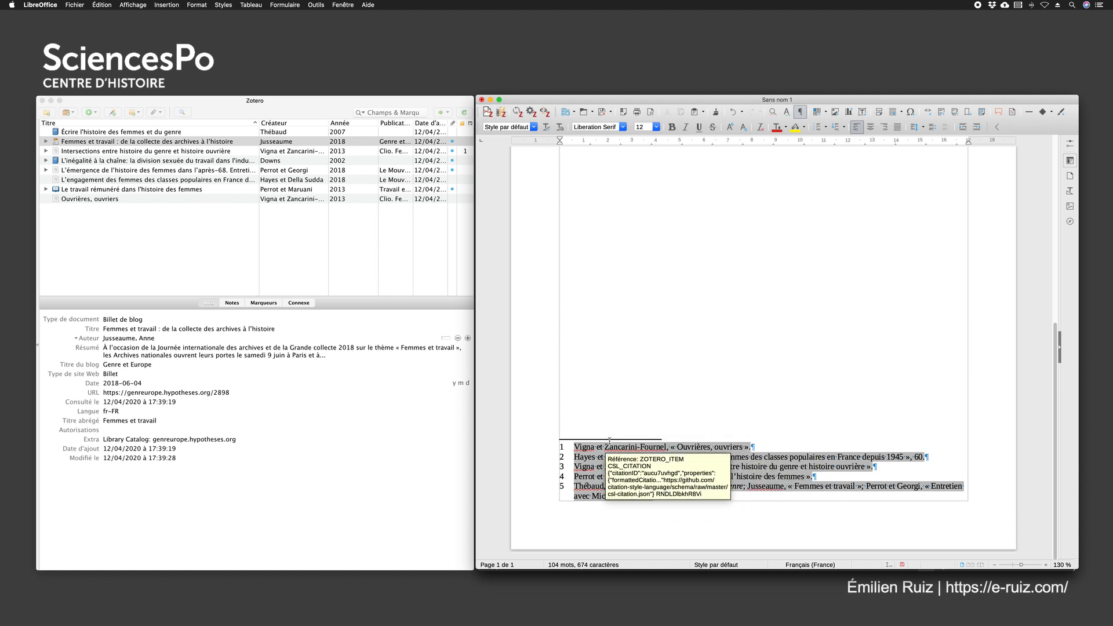
{"action": "left_click", "coordinate": [694, 298]}
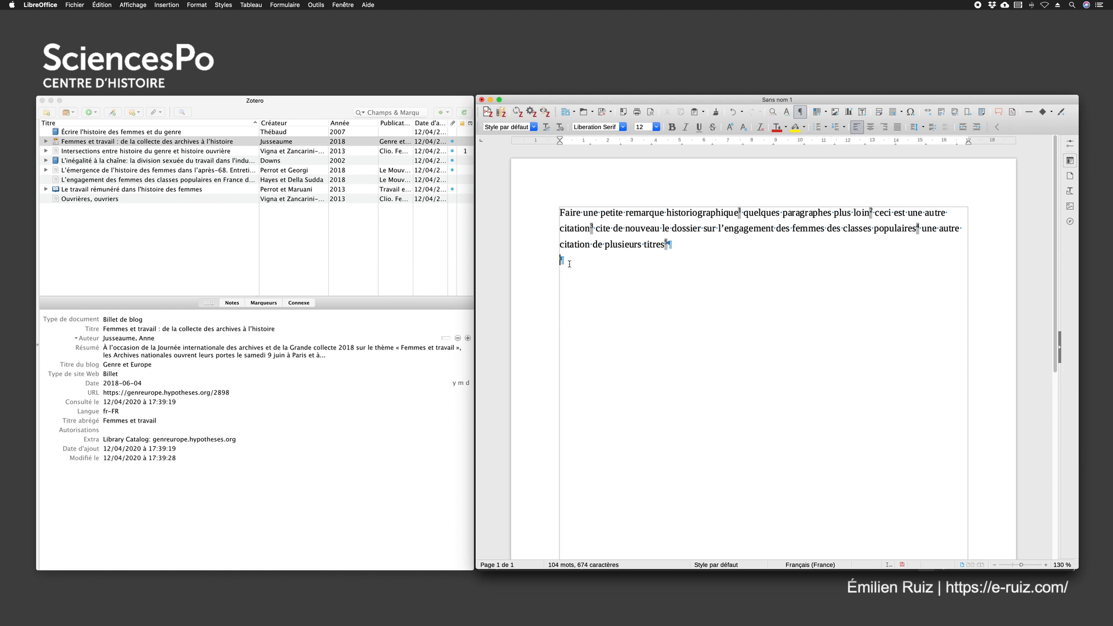
{"action": "left_click", "coordinate": [546, 113]}
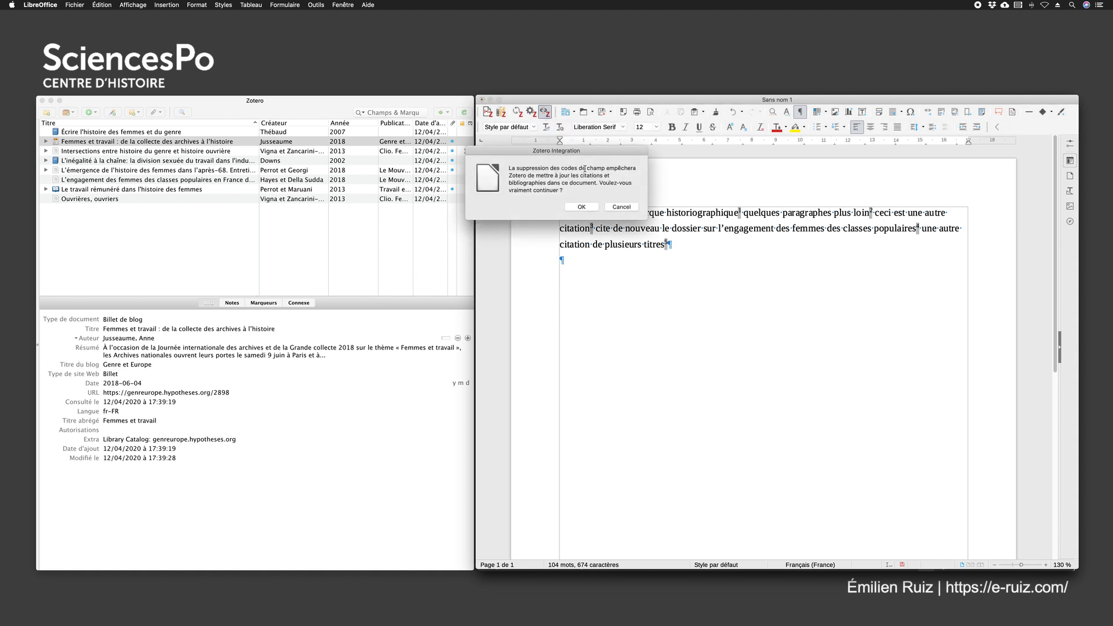
{"action": "left_click", "coordinate": [582, 207]}
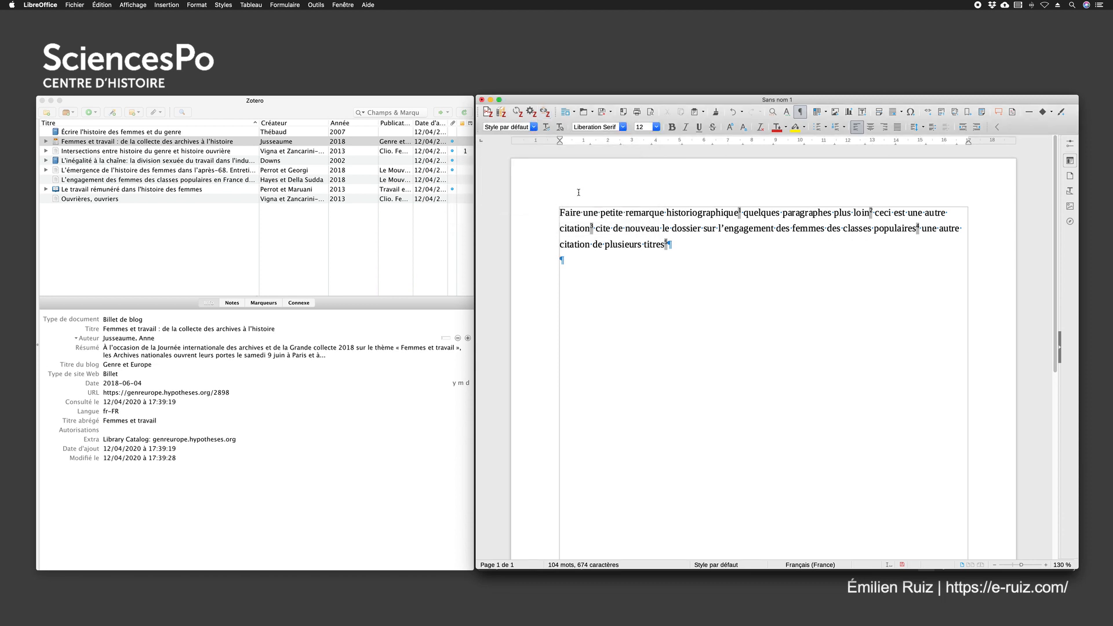
Check the unlinked footnotes at the page end by placing the cursor in them and selecting their text
{"action": "scroll", "coordinate": [666, 332], "scroll_direction": "down", "scroll_amount": 10}
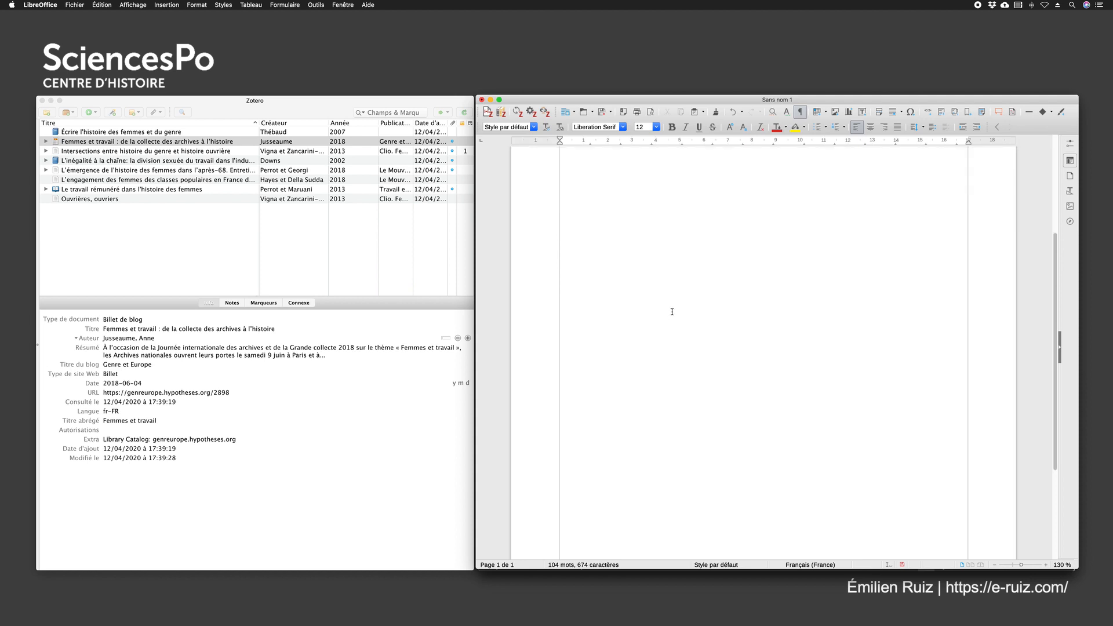
{"action": "left_click", "coordinate": [699, 446]}
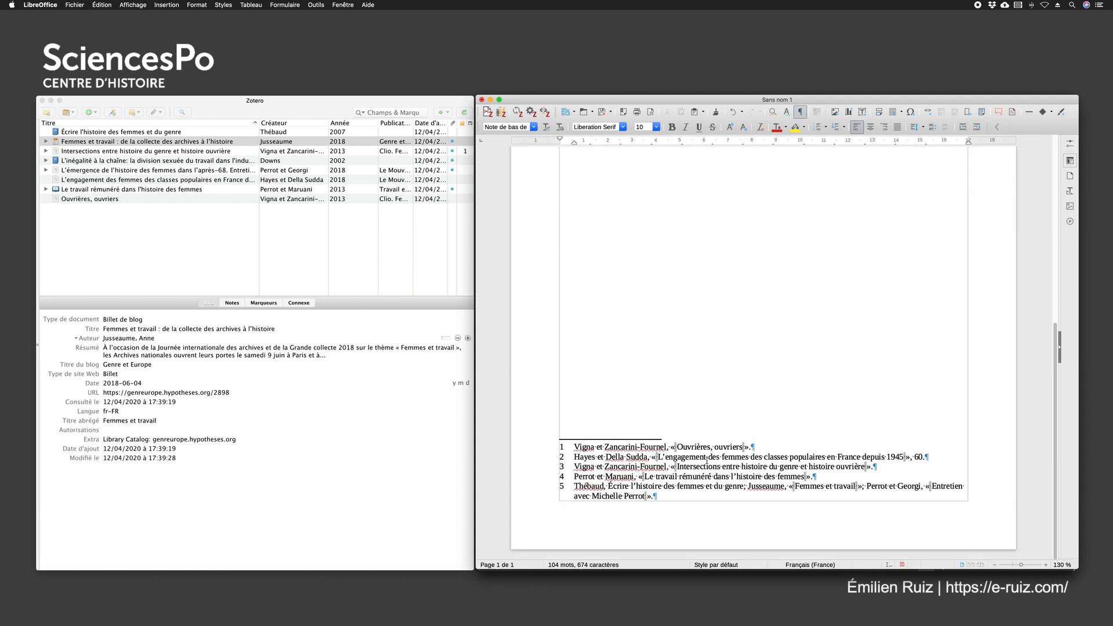
{"action": "left_click", "coordinate": [671, 497]}
{"action": "left_click_drag", "start_coordinate": [670, 497], "coordinate": [561, 446]}
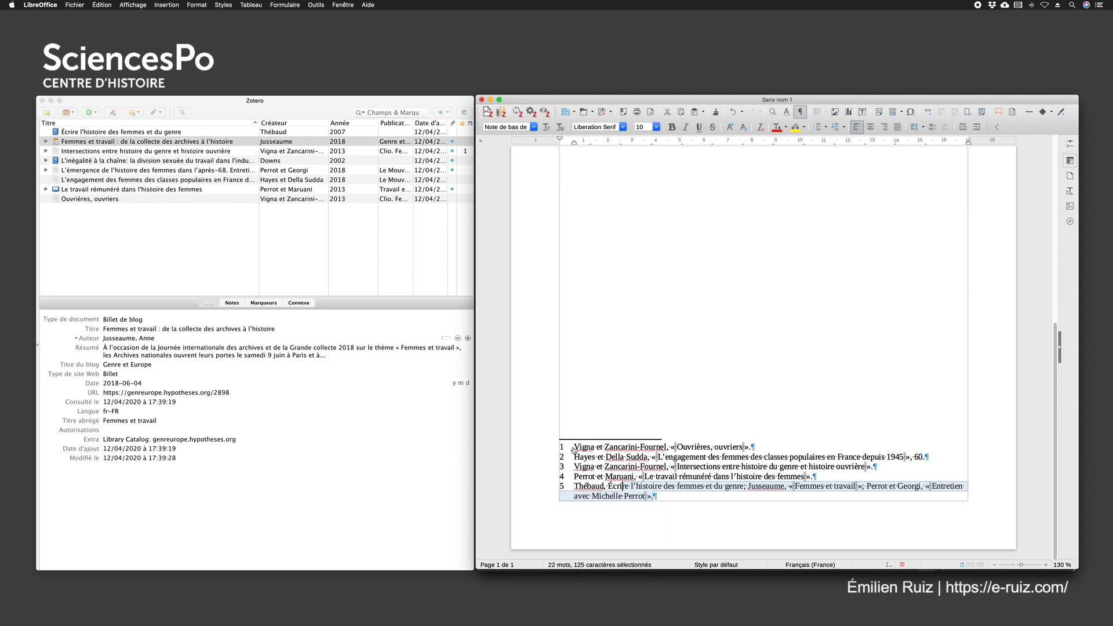
{"action": "left_click", "coordinate": [573, 447]}
{"action": "scroll", "coordinate": [671, 447], "scroll_direction": "down", "scroll_amount": 10}
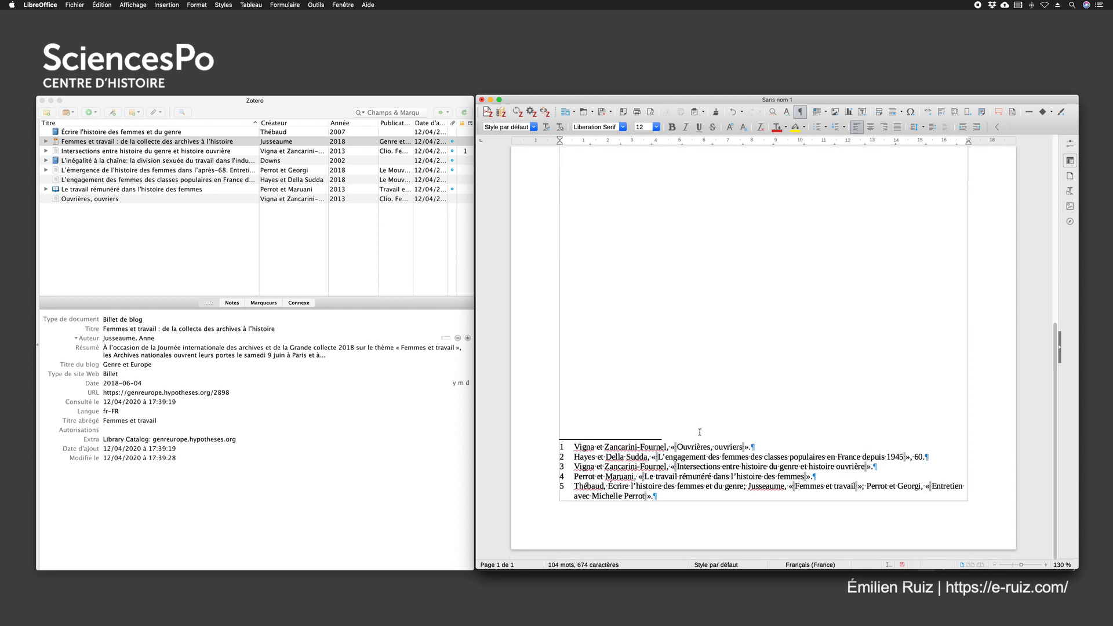
Examine the first, fourth and fifth footnotes and the body text's note calls after unlinking, selecting footnote text to inspect it
{"action": "left_click", "coordinate": [705, 446]}
{"action": "left_click_drag", "start_coordinate": [756, 445], "coordinate": [575, 447]}
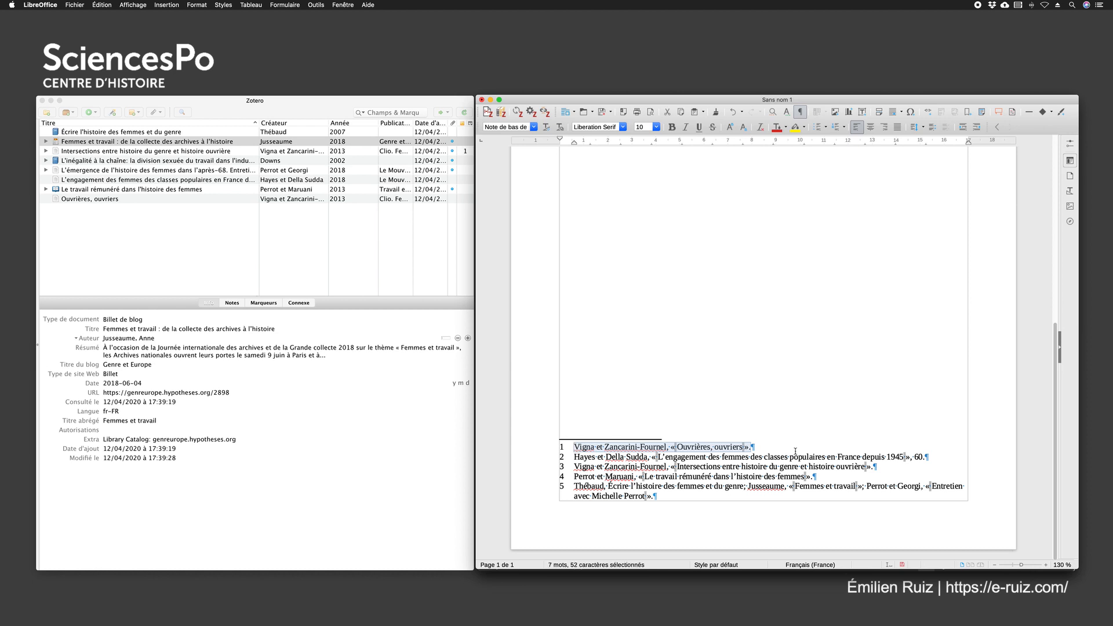
{"action": "left_click", "coordinate": [820, 477]}
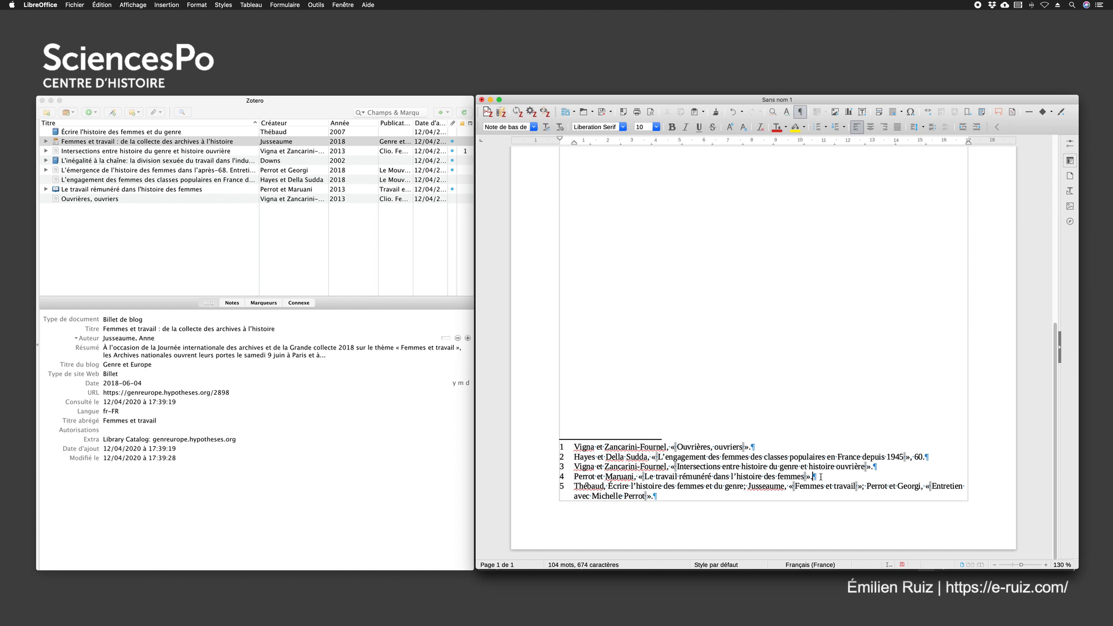
{"action": "scroll", "coordinate": [745, 352], "scroll_direction": "up", "scroll_amount": 10}
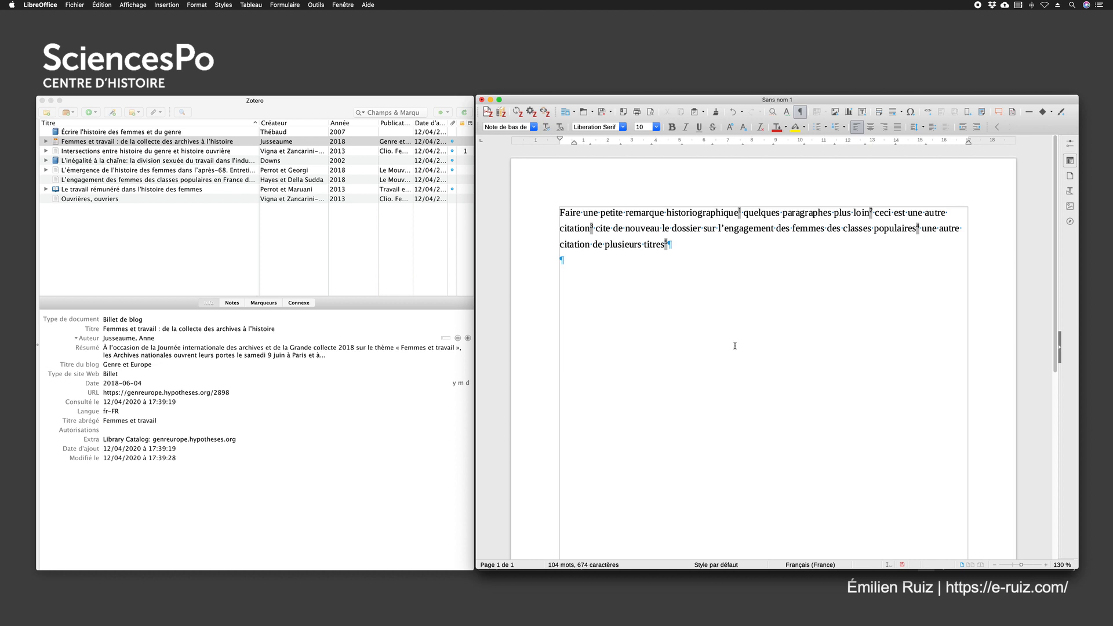
{"action": "scroll", "coordinate": [734, 356], "scroll_direction": "down", "scroll_amount": 5}
{"action": "scroll", "coordinate": [734, 356], "scroll_direction": "down", "scroll_amount": 3}
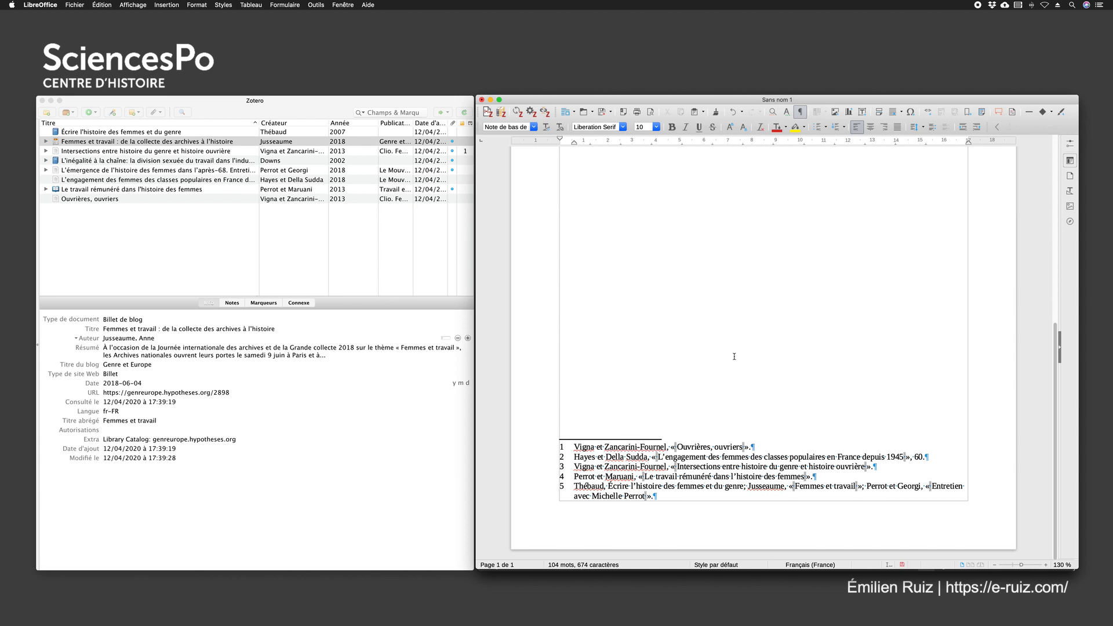
{"action": "left_click", "coordinate": [767, 447]}
{"action": "triple_click", "coordinate": [654, 497]}
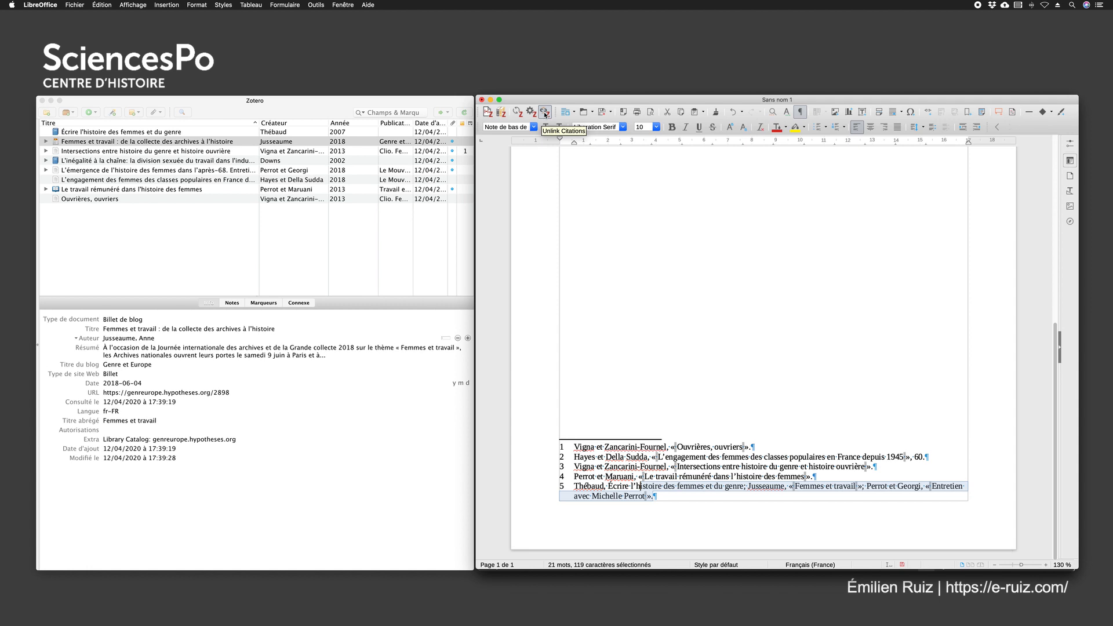
{"action": "left_click", "coordinate": [545, 114]}
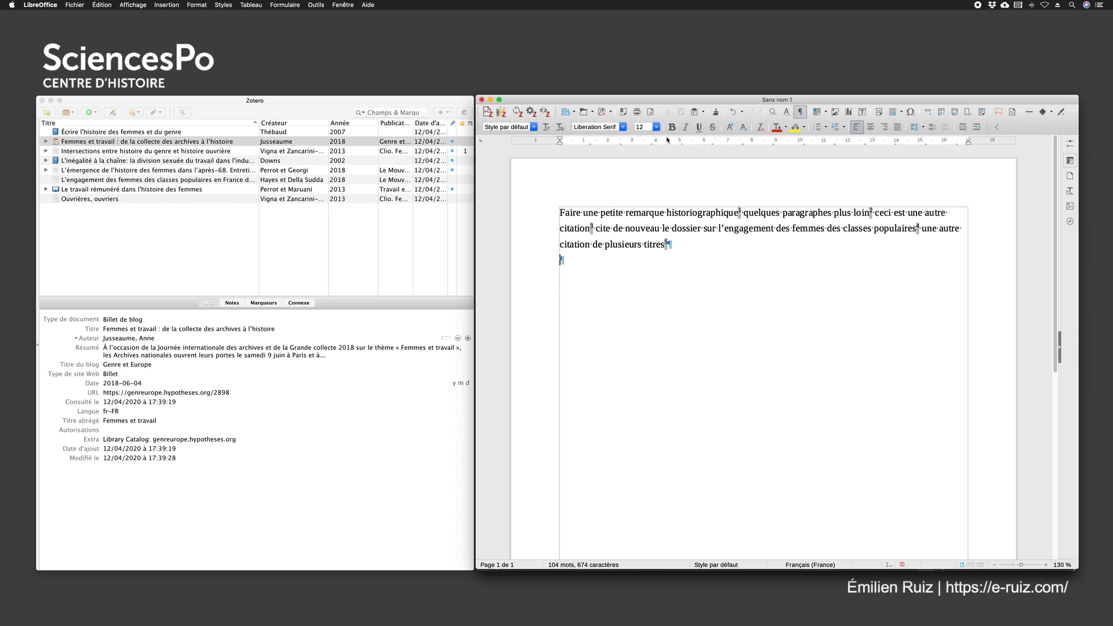
Switch to the blank Word document and start a Zotero citation with the style Sciences Po - École doctorale (note, French)
{"action": "left_click", "coordinate": [491, 100]}
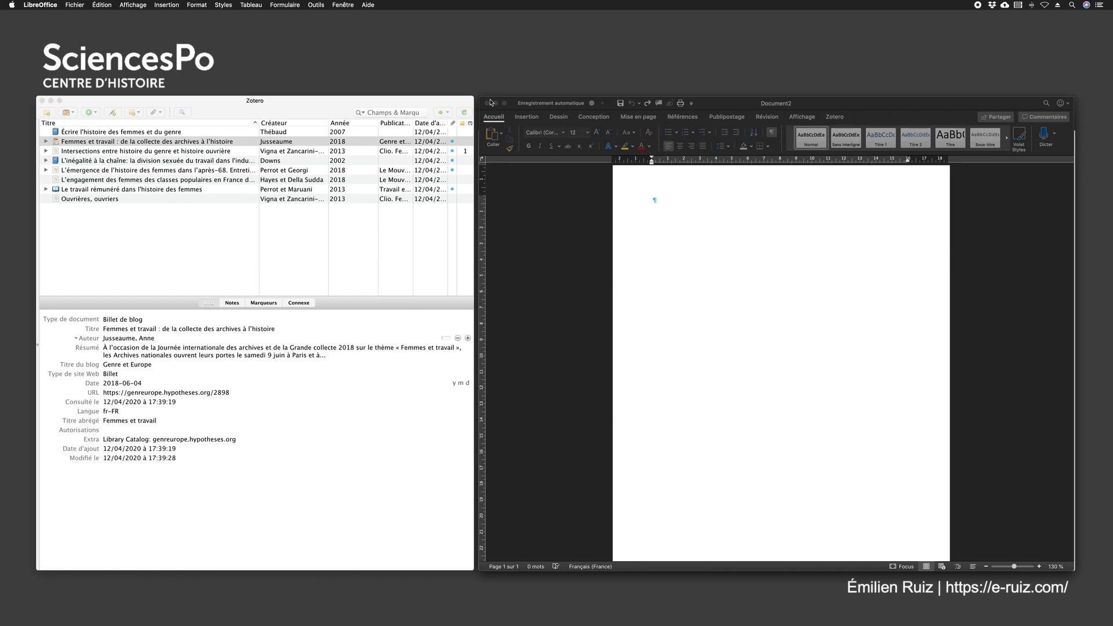
{"action": "left_click", "coordinate": [830, 106]}
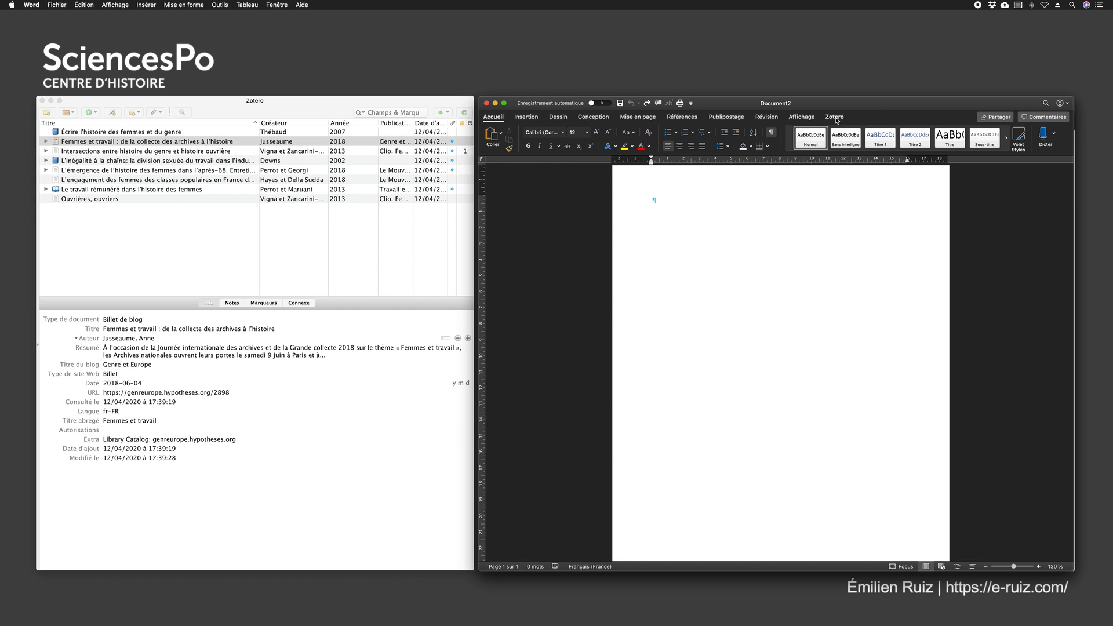
{"action": "left_click", "coordinate": [836, 119]}
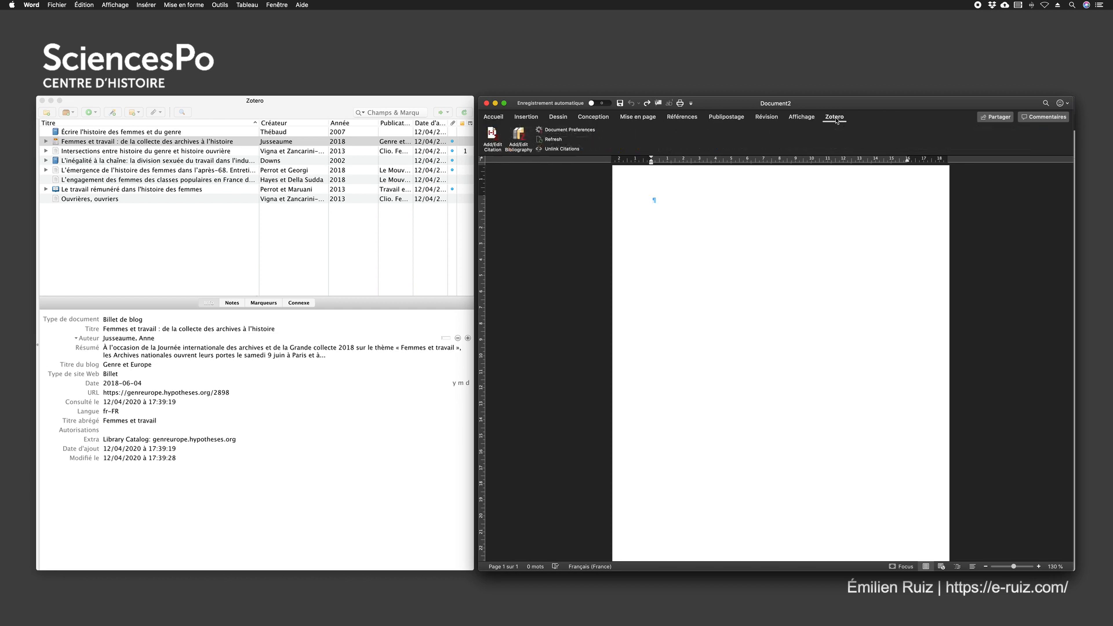
{"action": "left_click", "coordinate": [493, 135]}
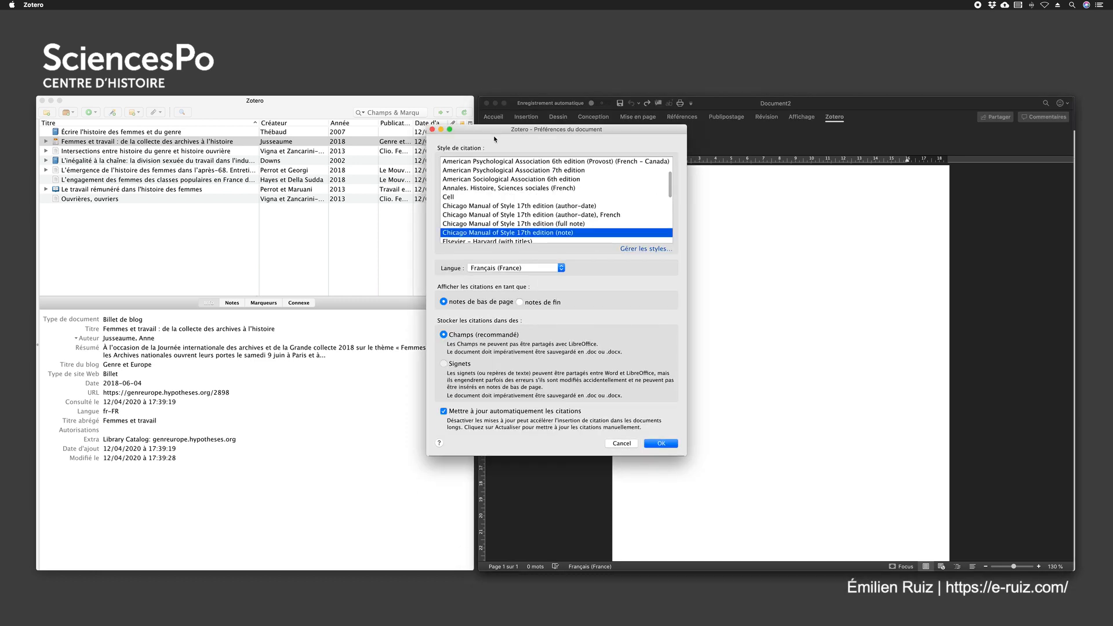
{"action": "scroll", "coordinate": [528, 169], "scroll_direction": "down", "scroll_amount": 5}
{"action": "scroll", "coordinate": [510, 182], "scroll_direction": "up", "scroll_amount": 7}
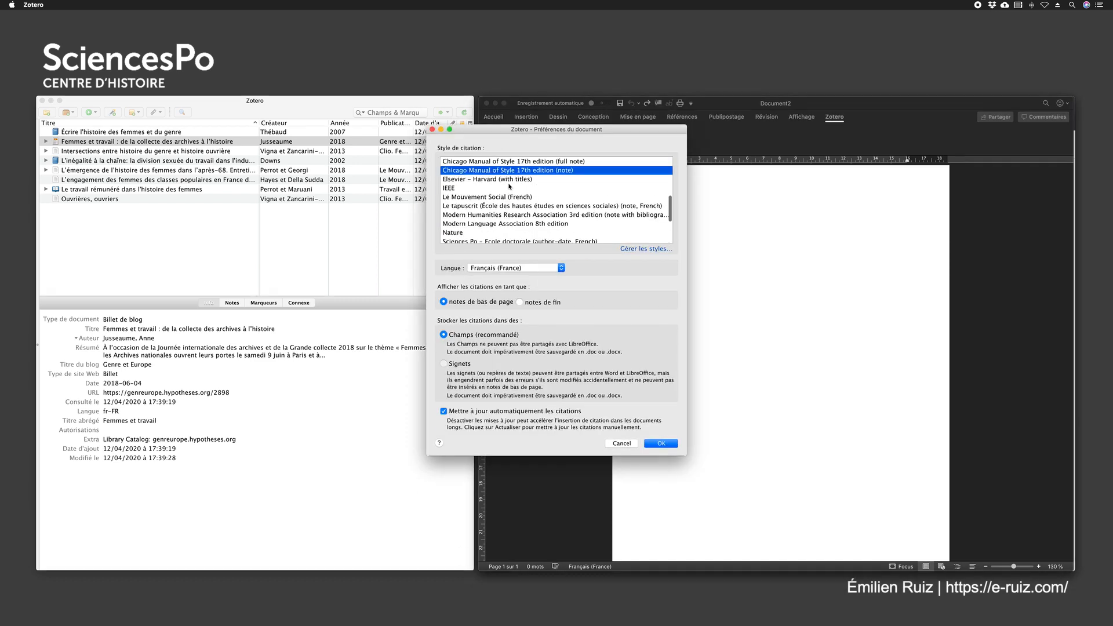
{"action": "scroll", "coordinate": [486, 199], "scroll_direction": "down", "scroll_amount": 2}
{"action": "scroll", "coordinate": [490, 206], "scroll_direction": "down", "scroll_amount": 2}
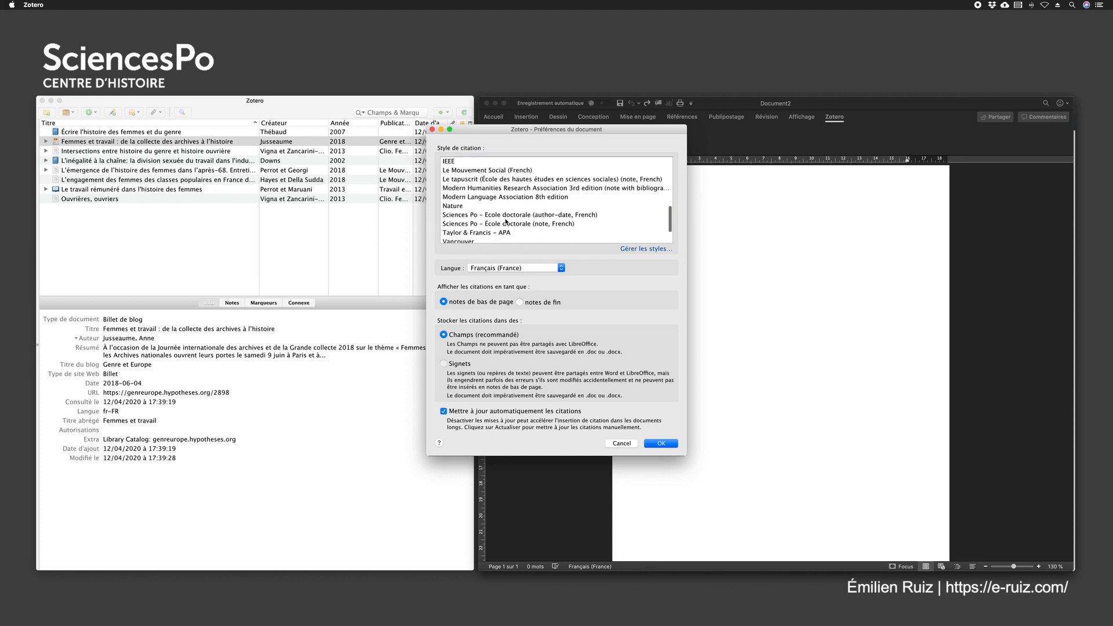
{"action": "left_click", "coordinate": [511, 225]}
{"action": "left_click", "coordinate": [660, 444]}
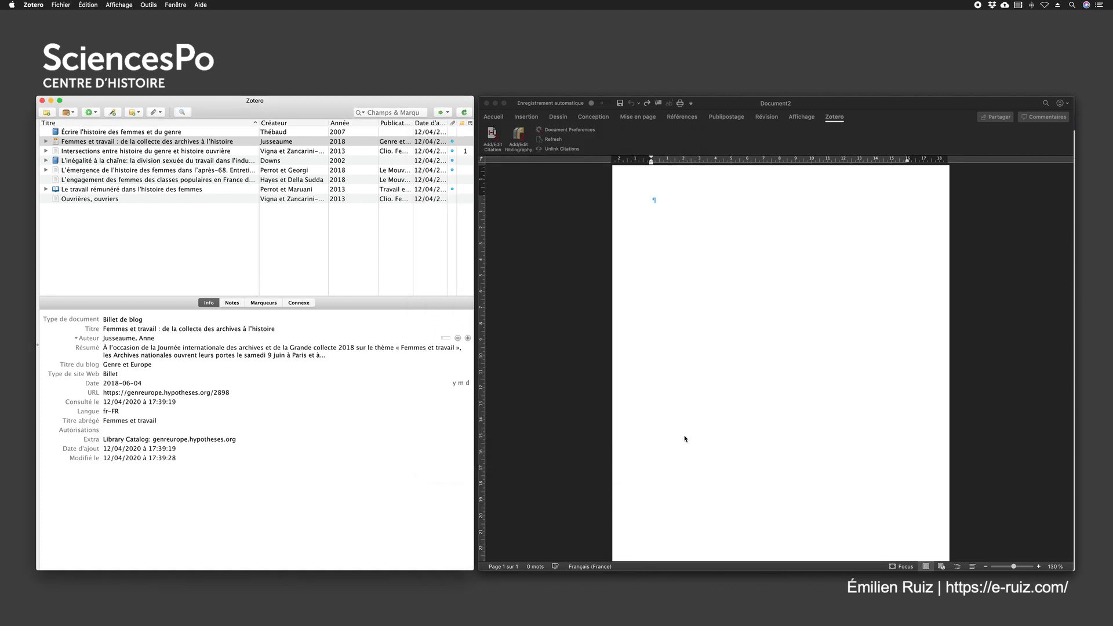
Search for "femmes et travail" and cite the 2018 blog post "Femmes et travail : de la collecte des archives à l'histoire" in a footnote
{"action": "type", "text": "femmes et t"}
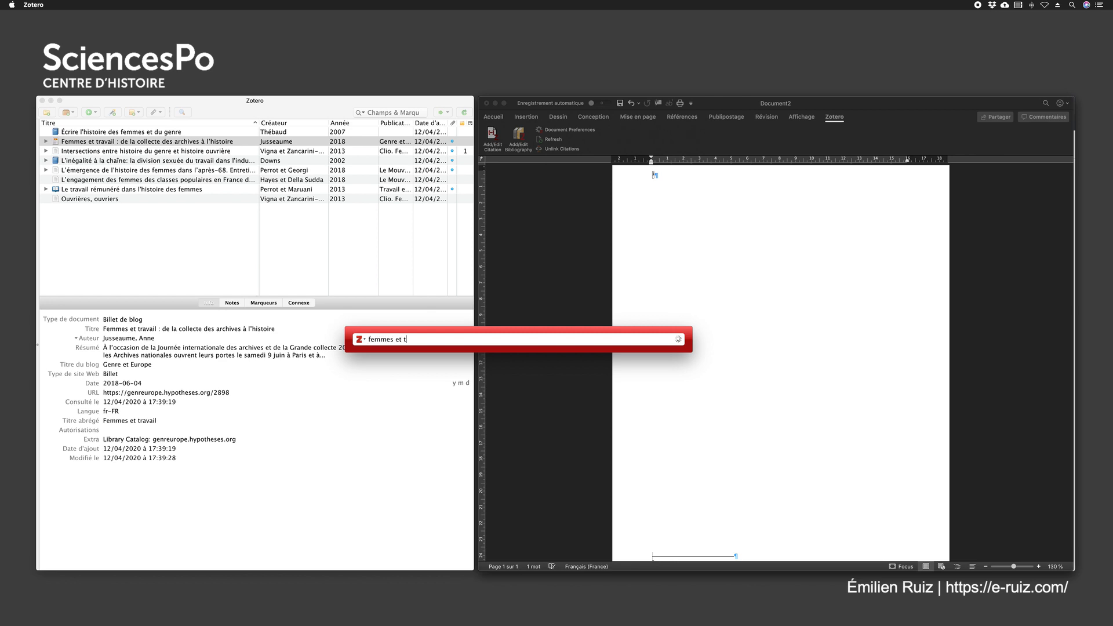
{"action": "type", "text": "ravail"}
{"action": "key", "text": "Return"}
{"action": "key", "text": "BackSpace"}
{"action": "type", "text": "femmes et travail jku"}
{"action": "key", "text": "BackSpace"}
{"action": "key", "text": "BackSpace"}
{"action": "type", "text": "uss"}
{"action": "left_click", "coordinate": [468, 371]}
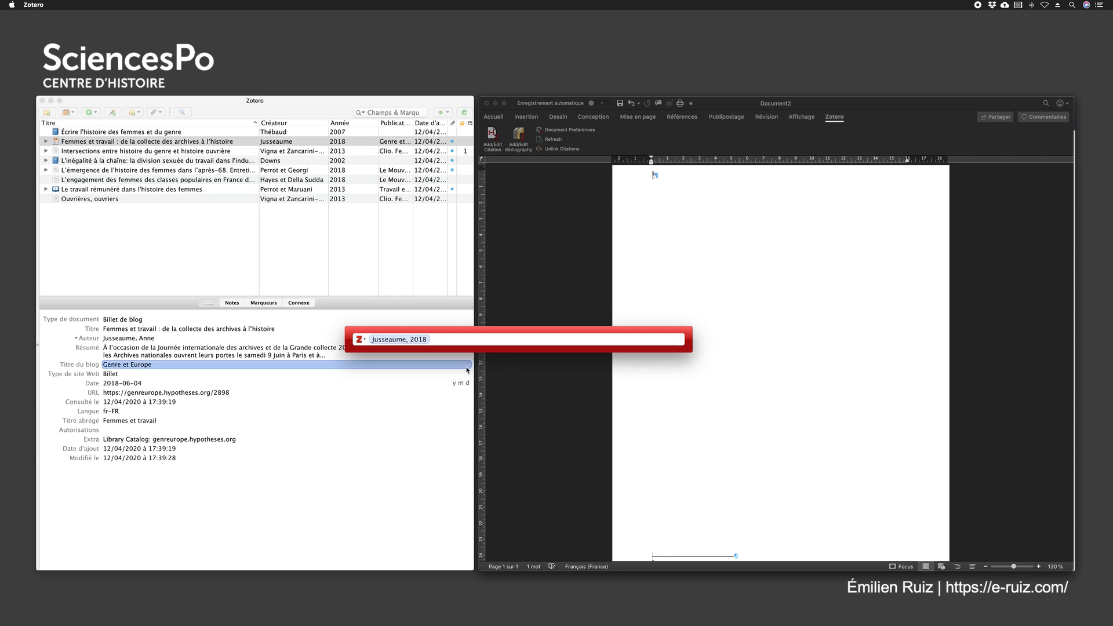
{"action": "key", "text": "Return"}
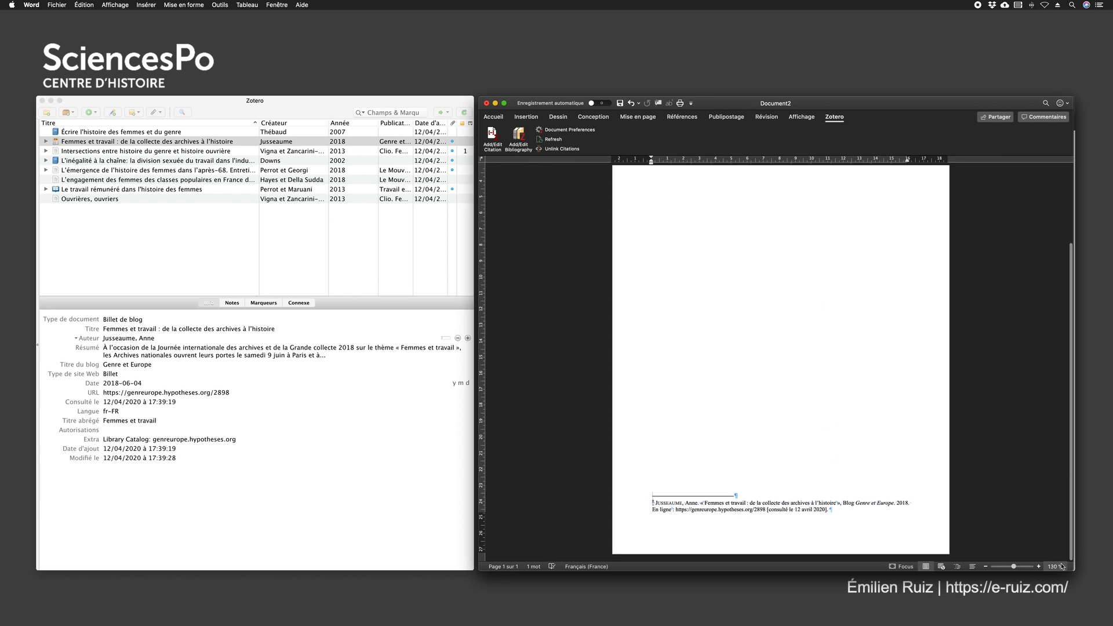
Enlarge the document view to 190 % and look over the new footnote and its note call
{"action": "left_click", "coordinate": [1041, 566]}
{"action": "left_click", "coordinate": [1041, 567]}
{"action": "left_click", "coordinate": [1041, 566]}
{"action": "left_click", "coordinate": [1040, 566]}
{"action": "left_click", "coordinate": [1040, 567]}
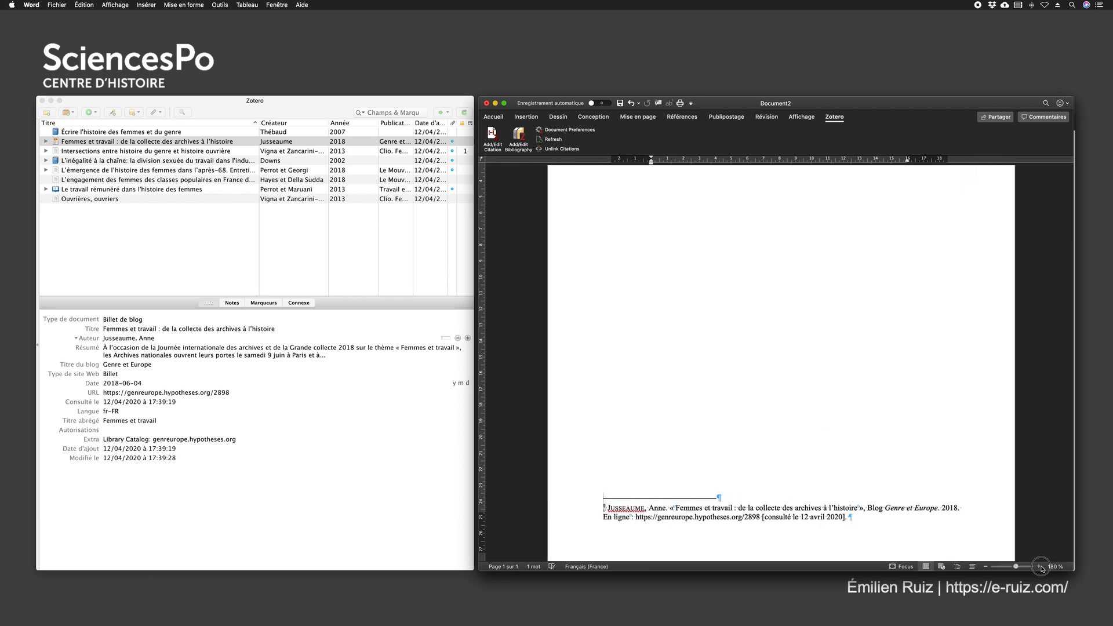
{"action": "left_click", "coordinate": [1041, 566]}
{"action": "scroll", "coordinate": [689, 348], "scroll_direction": "down", "scroll_amount": 2}
{"action": "scroll", "coordinate": [688, 348], "scroll_direction": "up", "scroll_amount": 15}
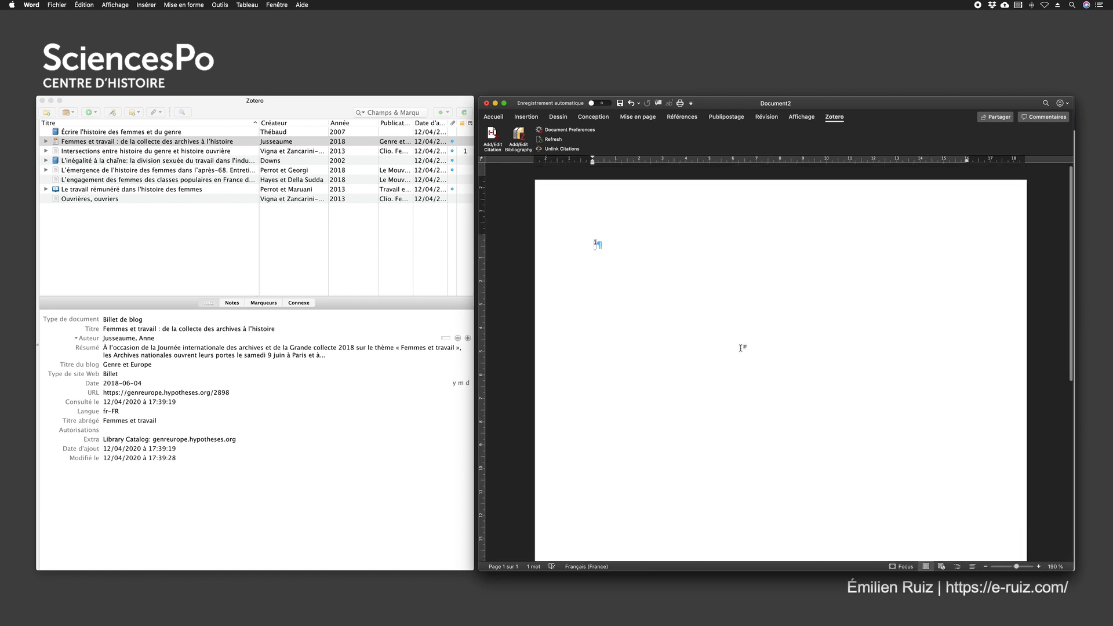
Edit the footnote's citation to add the prefix "Voir cet excellent billet :" before the reference
{"action": "left_click", "coordinate": [492, 137]}
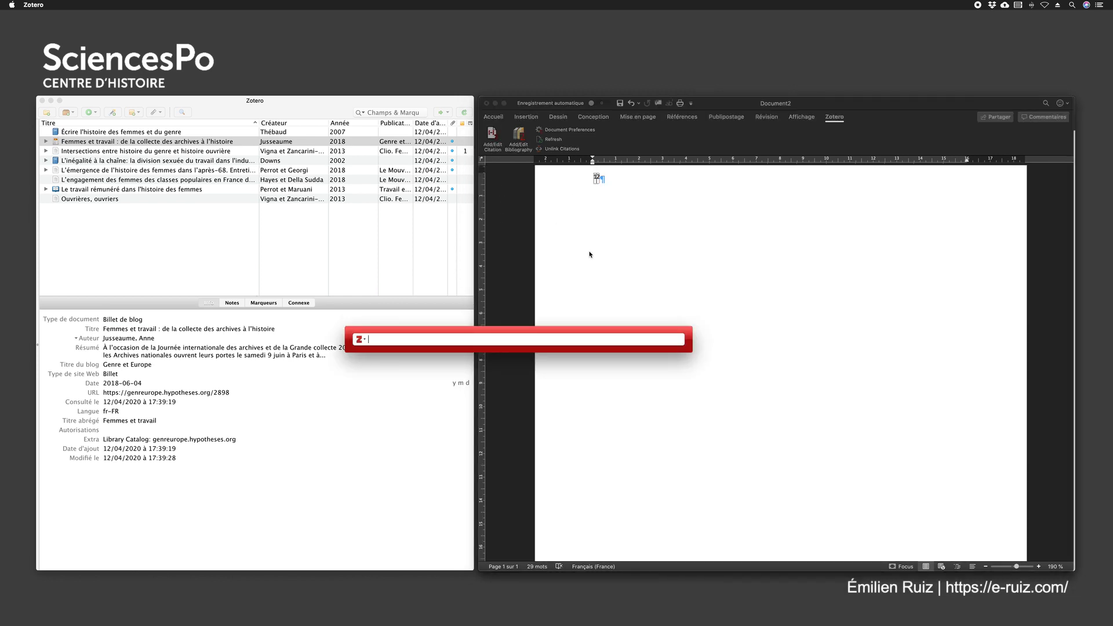
{"action": "key", "text": "Escape"}
{"action": "scroll", "coordinate": [681, 256], "scroll_direction": "down", "scroll_amount": 10}
{"action": "left_click", "coordinate": [668, 482]}
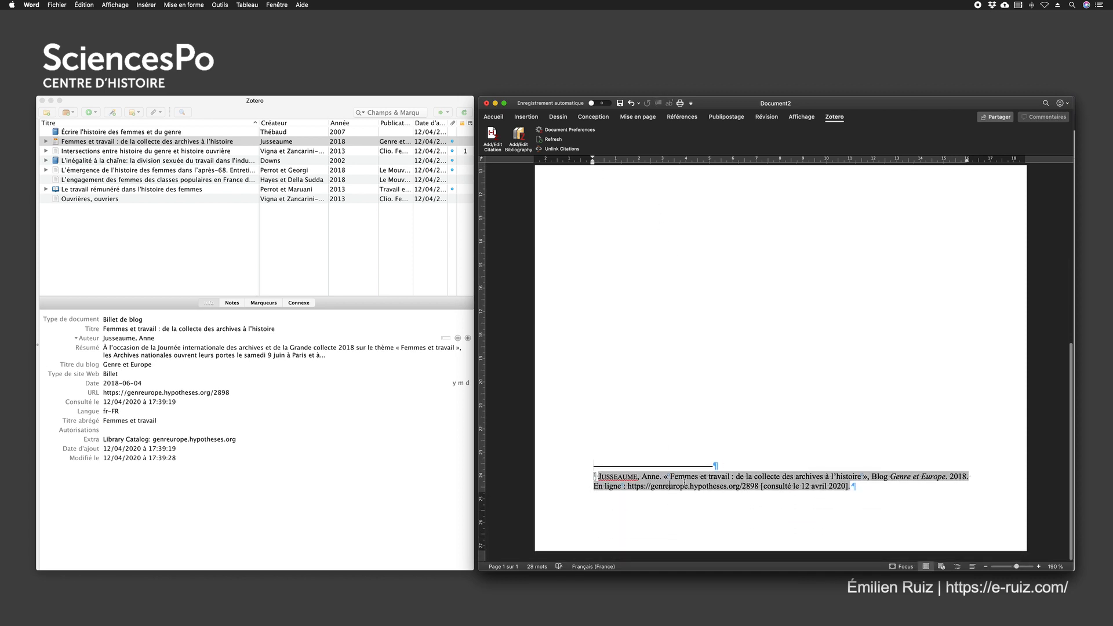
{"action": "left_click", "coordinate": [492, 138]}
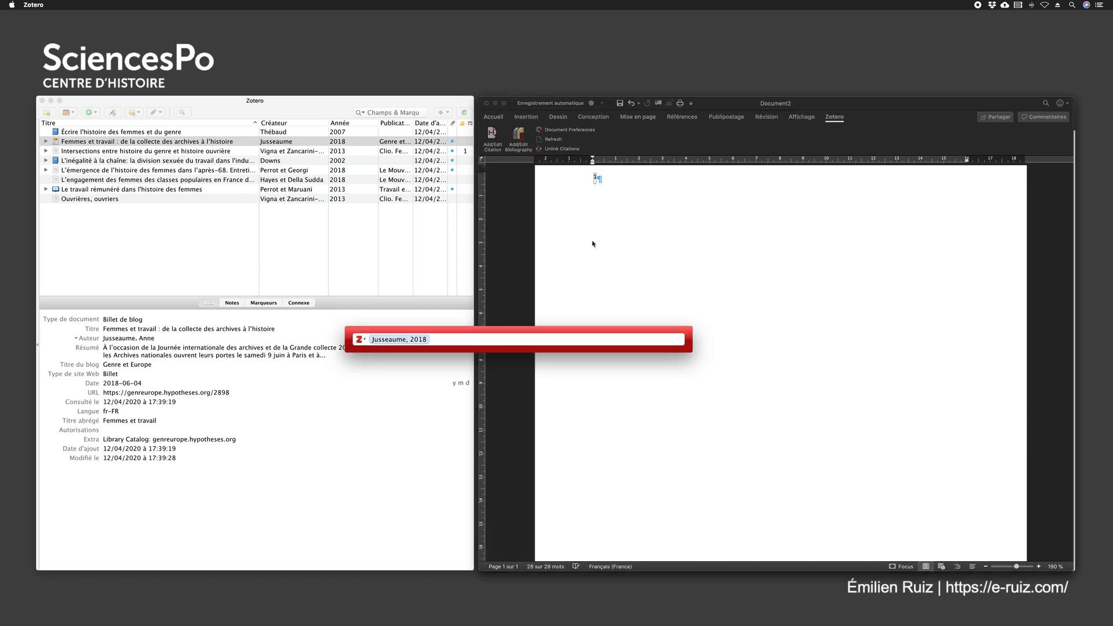
{"action": "left_click", "coordinate": [413, 337]}
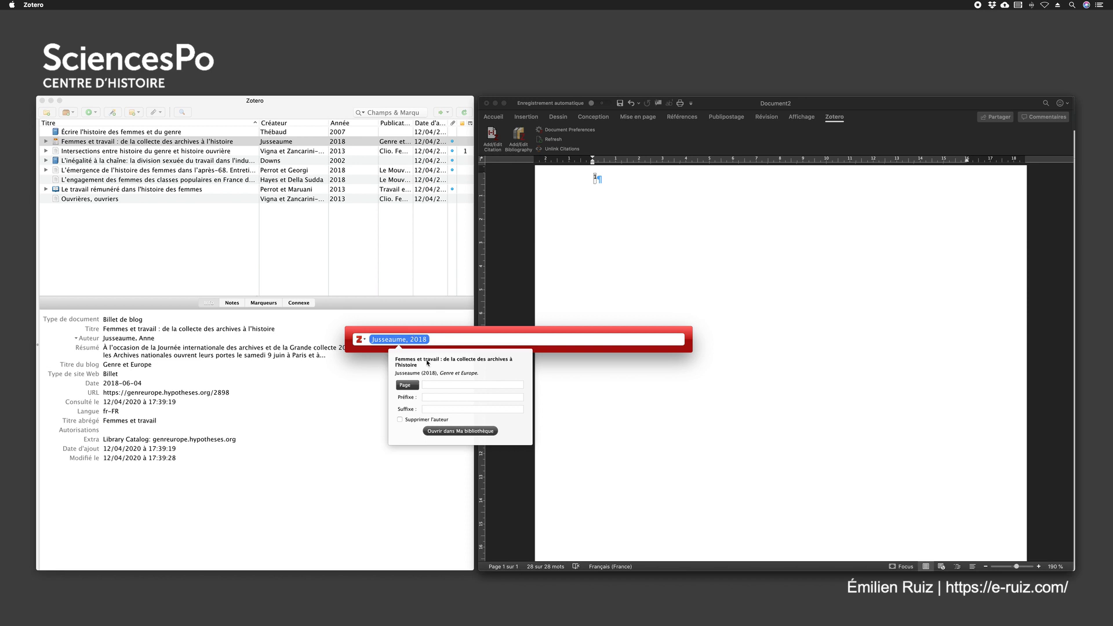
{"action": "left_click", "coordinate": [433, 397]}
{"action": "type", "text": "Vo"}
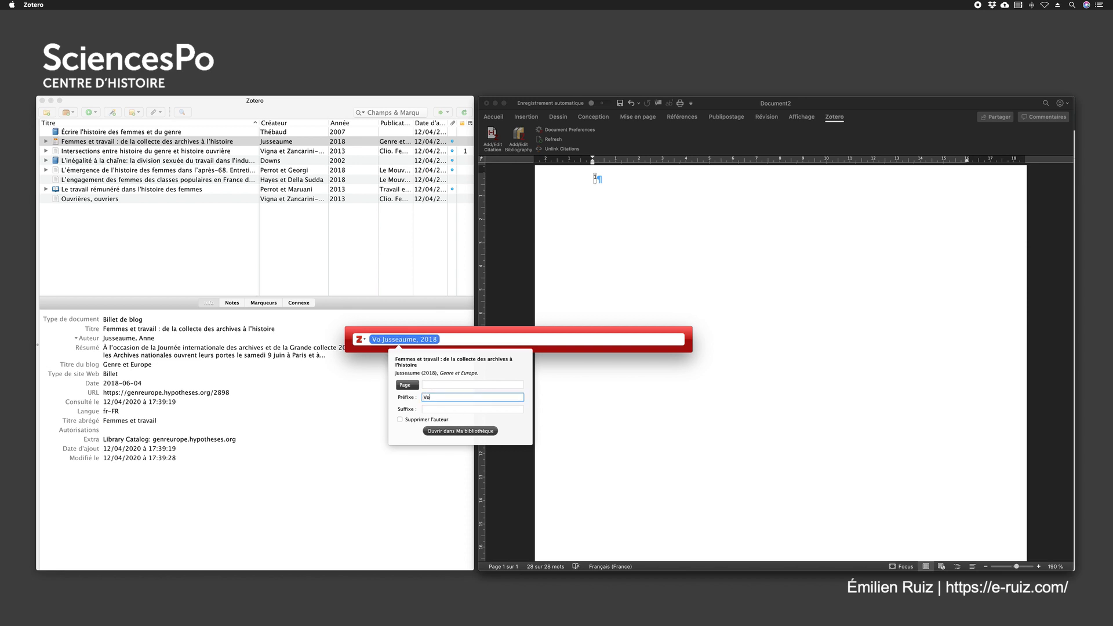
{"action": "type", "text": "ir cet excell"}
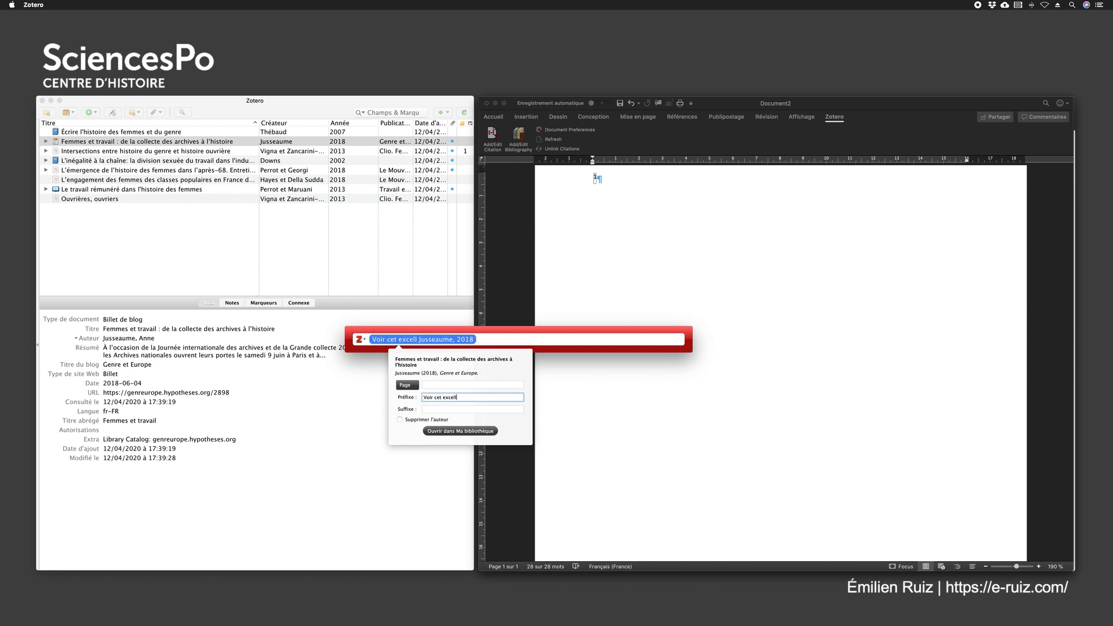
{"action": "type", "text": "ent biller"}
{"action": "key", "text": "Return"}
{"action": "key", "text": "Return"}
{"action": "scroll", "coordinate": [713, 349], "scroll_direction": "down", "scroll_amount": 6}
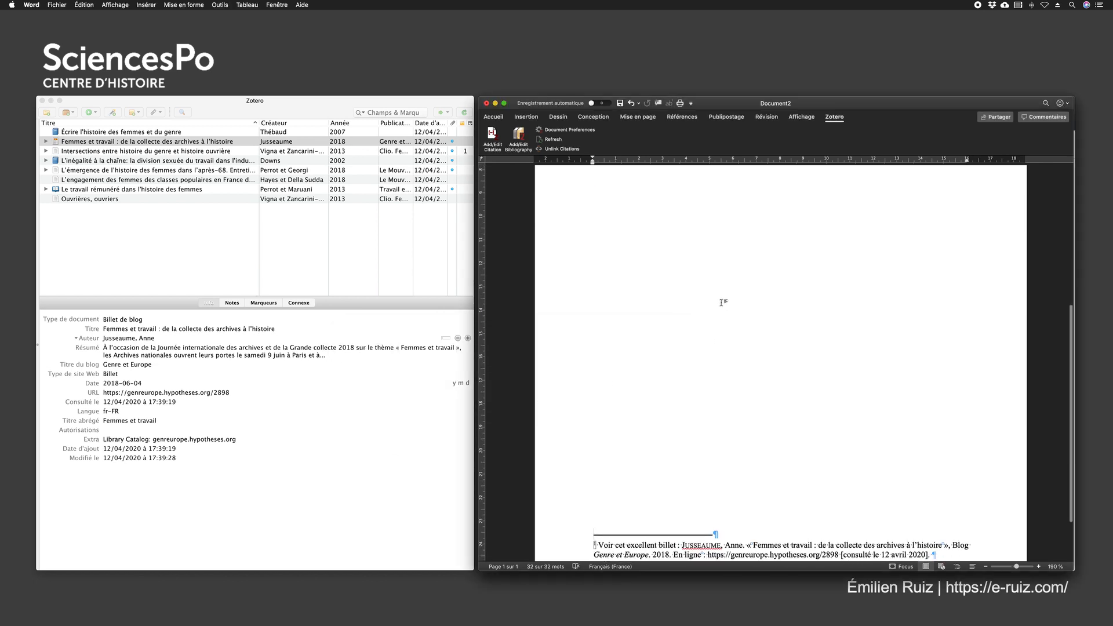
Add two new paragraphs after the note call in the body and insert a Zotero bibliography there
{"action": "scroll", "coordinate": [720, 286], "scroll_direction": "up", "scroll_amount": 4}
{"action": "scroll", "coordinate": [609, 199], "scroll_direction": "up", "scroll_amount": 4}
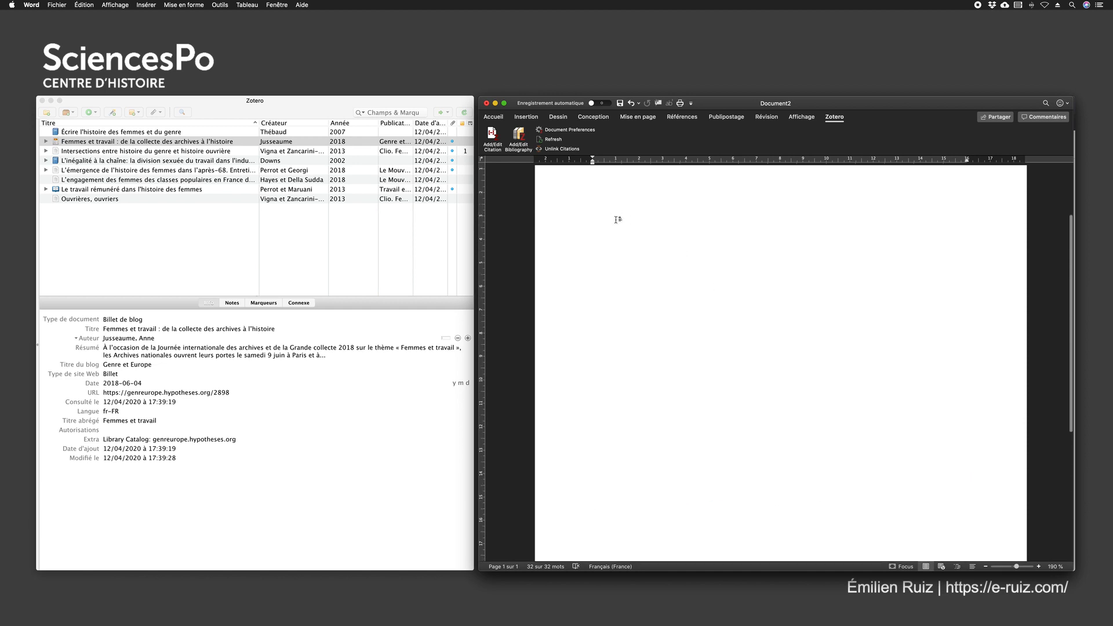
{"action": "left_click", "coordinate": [613, 241]}
{"action": "key", "text": "Return"}
{"action": "key", "text": "Return"}
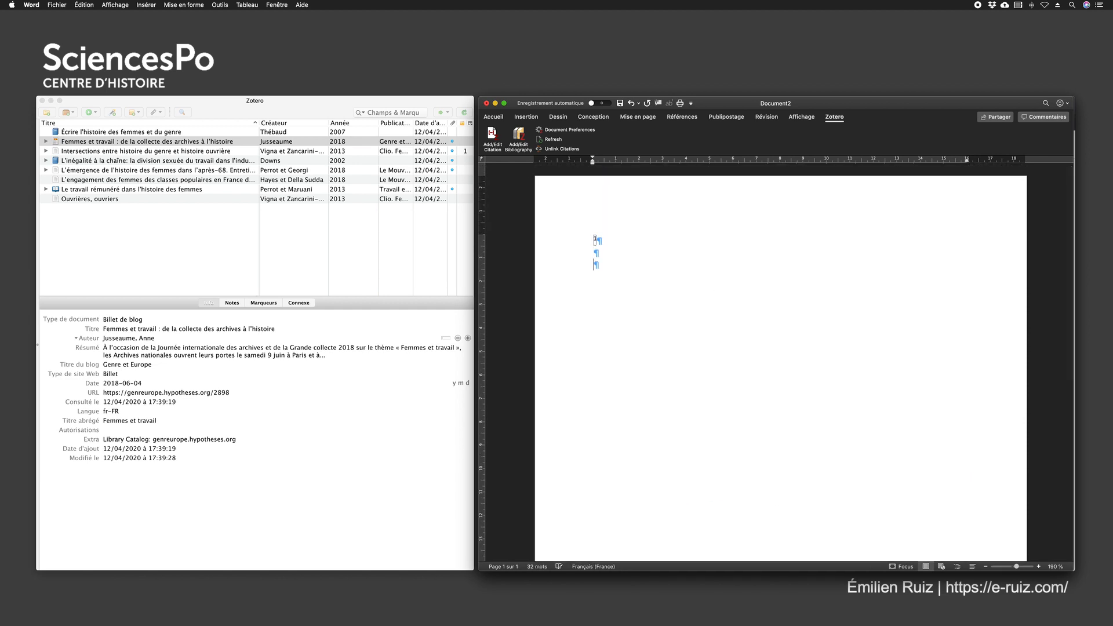
{"action": "left_click", "coordinate": [519, 136]}
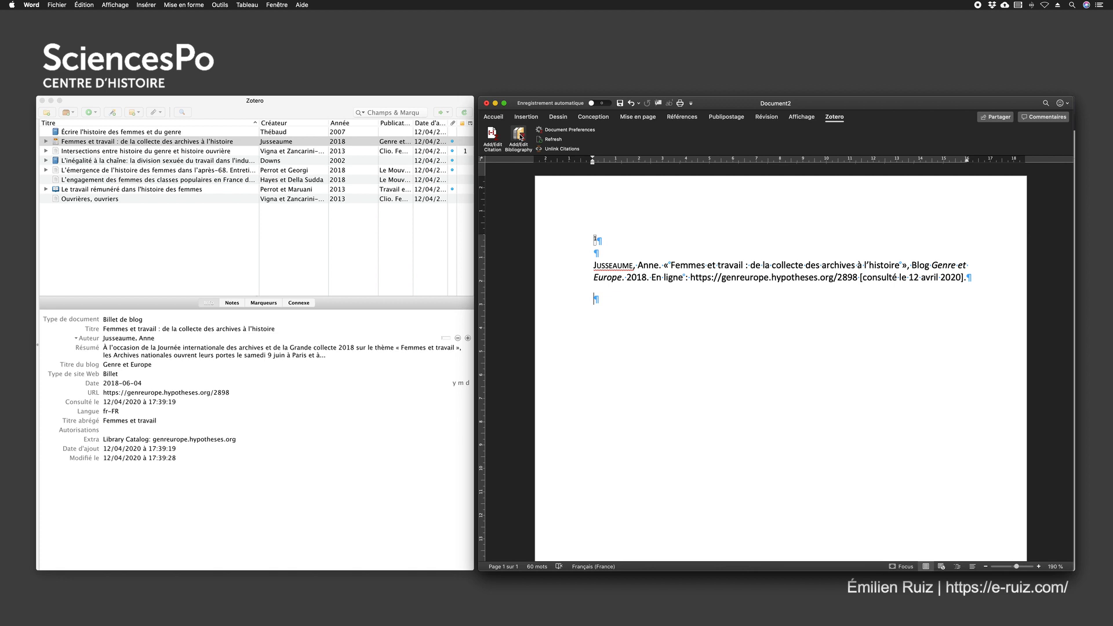
Change the document's citation style to Sciences Po - École doctorale (author-date, French) and inspect the in-text citation and bibliography fields
{"action": "left_click", "coordinate": [566, 130]}
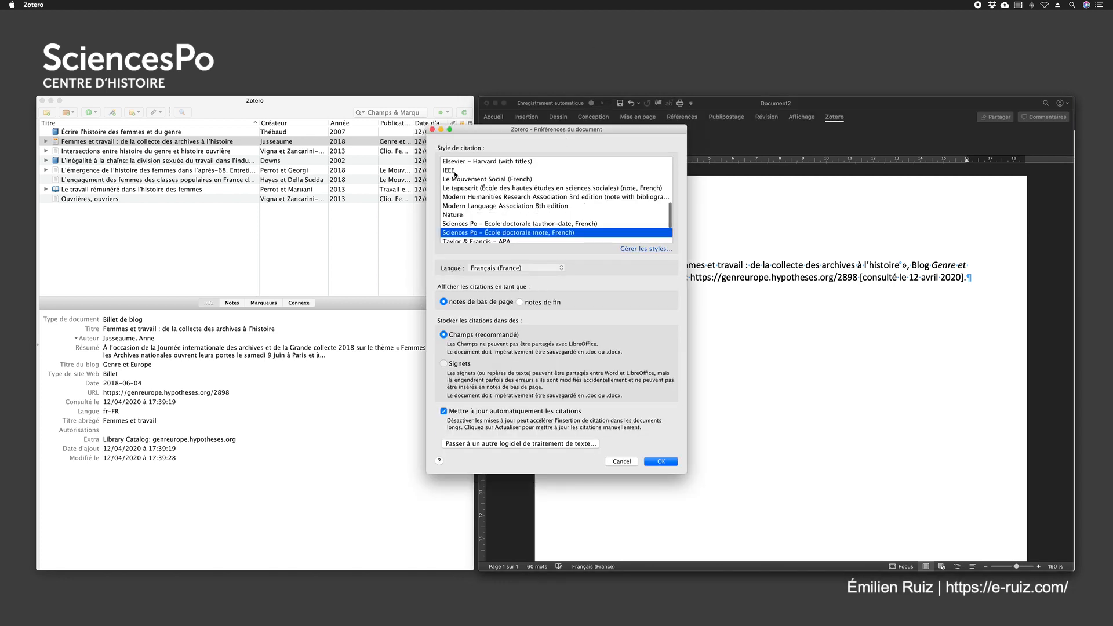
{"action": "left_click", "coordinate": [467, 224]}
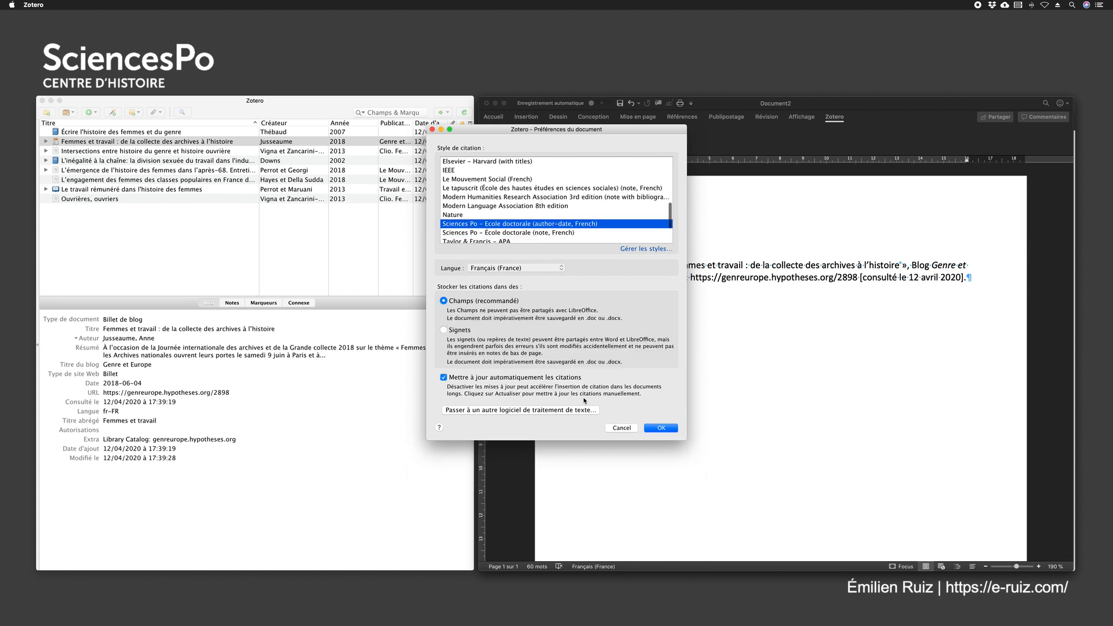
{"action": "left_click", "coordinate": [661, 427]}
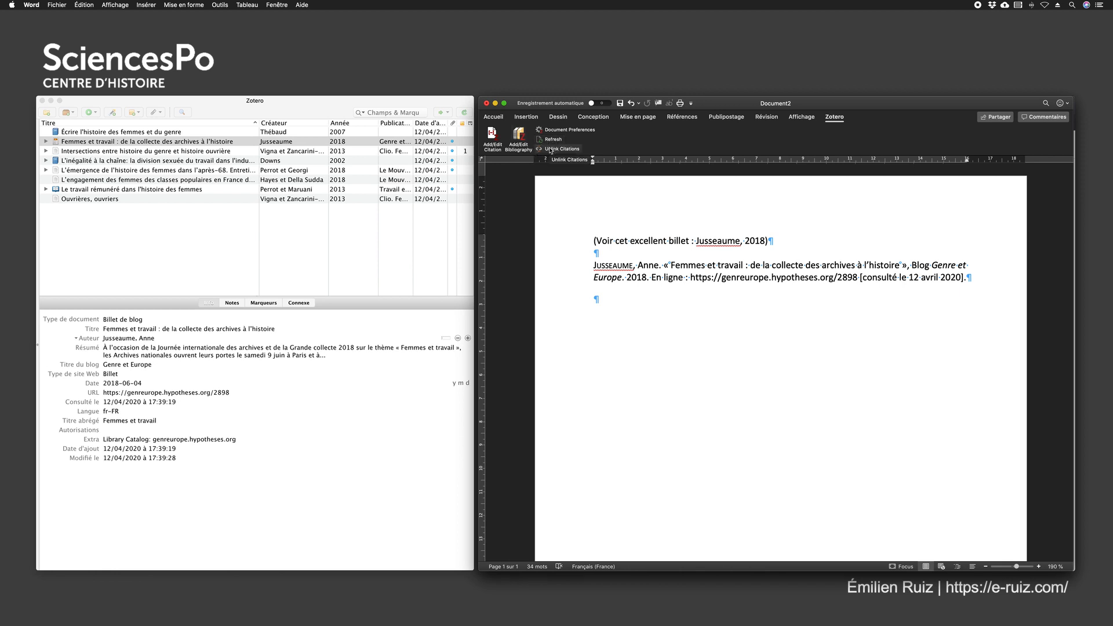
{"action": "left_click", "coordinate": [622, 276]}
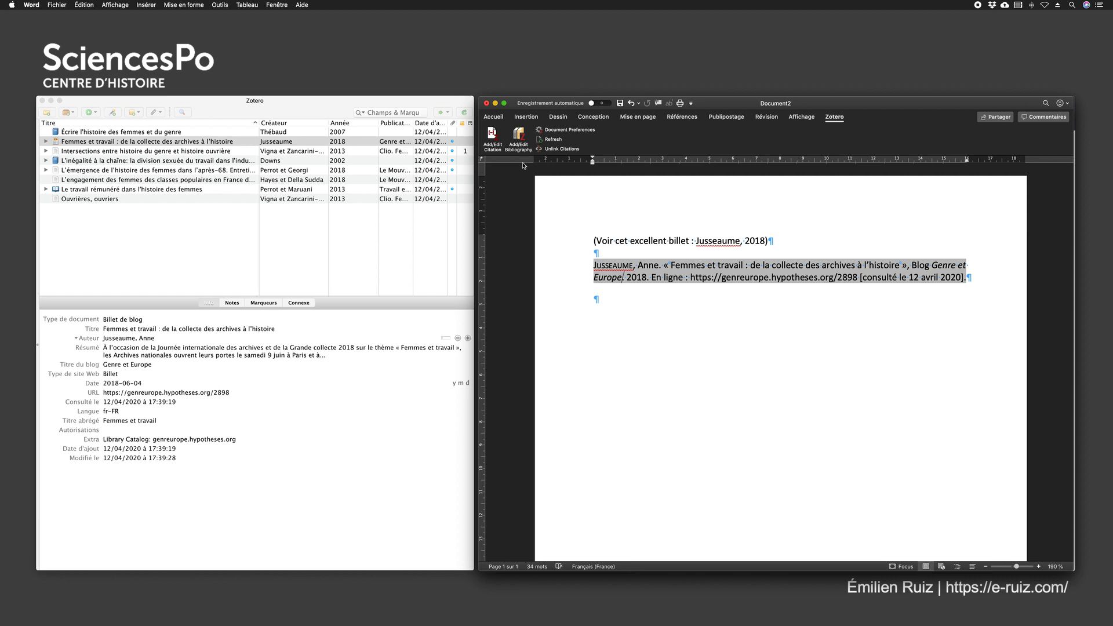
{"action": "left_click", "coordinate": [643, 245]}
{"action": "left_click", "coordinate": [673, 277]}
Close the Word document without saving it and switch to the untitled Google Docs document in Chrome
{"action": "left_click", "coordinate": [487, 105]}
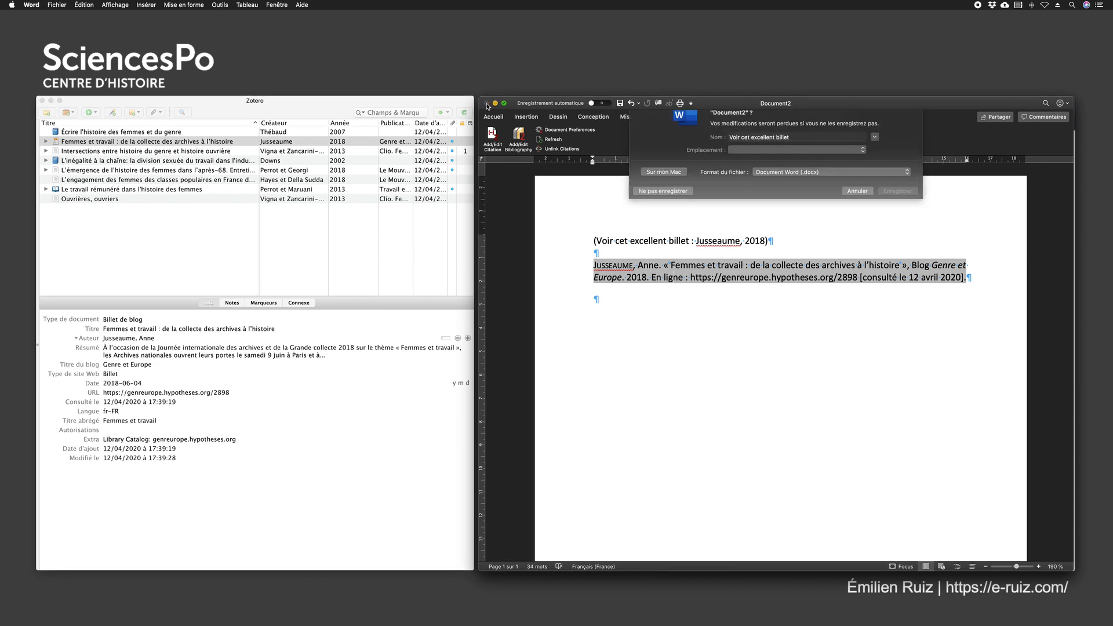
{"action": "left_click", "coordinate": [644, 212]}
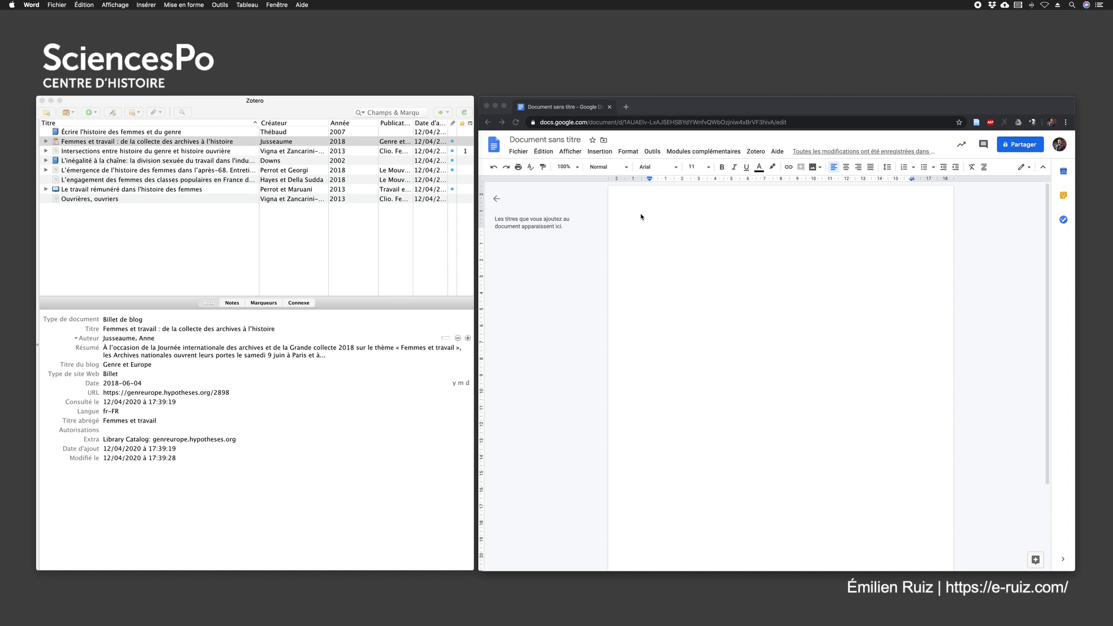
{"action": "left_click", "coordinate": [681, 110]}
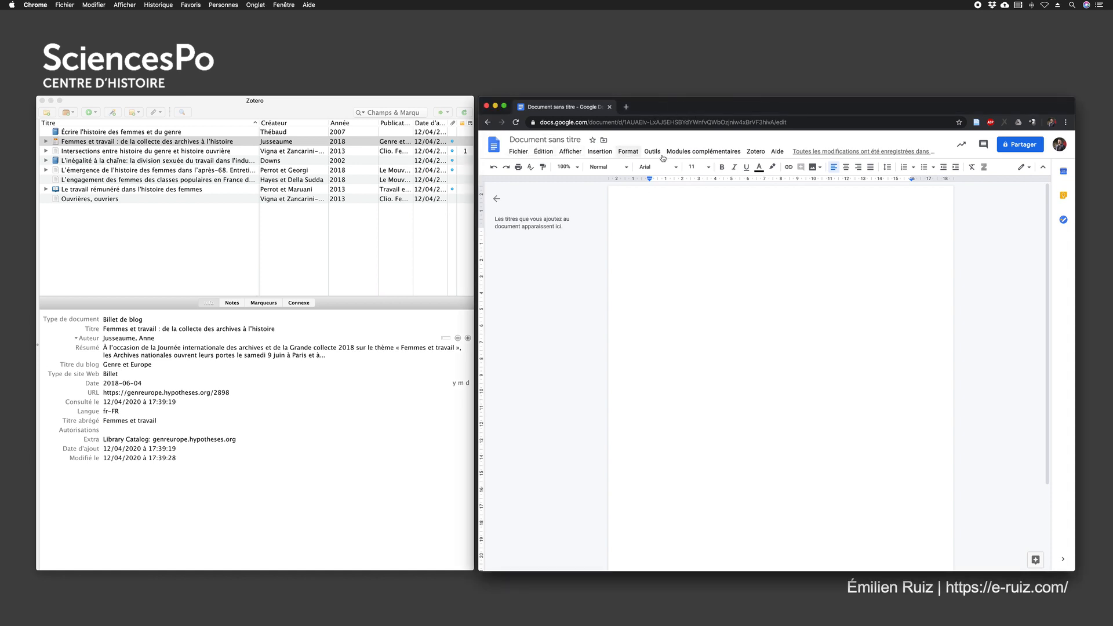
Start a Zotero citation in the document and authorize Zotero Google Docs Integration with the Sciences Po Google account
{"action": "left_click", "coordinate": [756, 152]}
{"action": "left_click", "coordinate": [771, 167]}
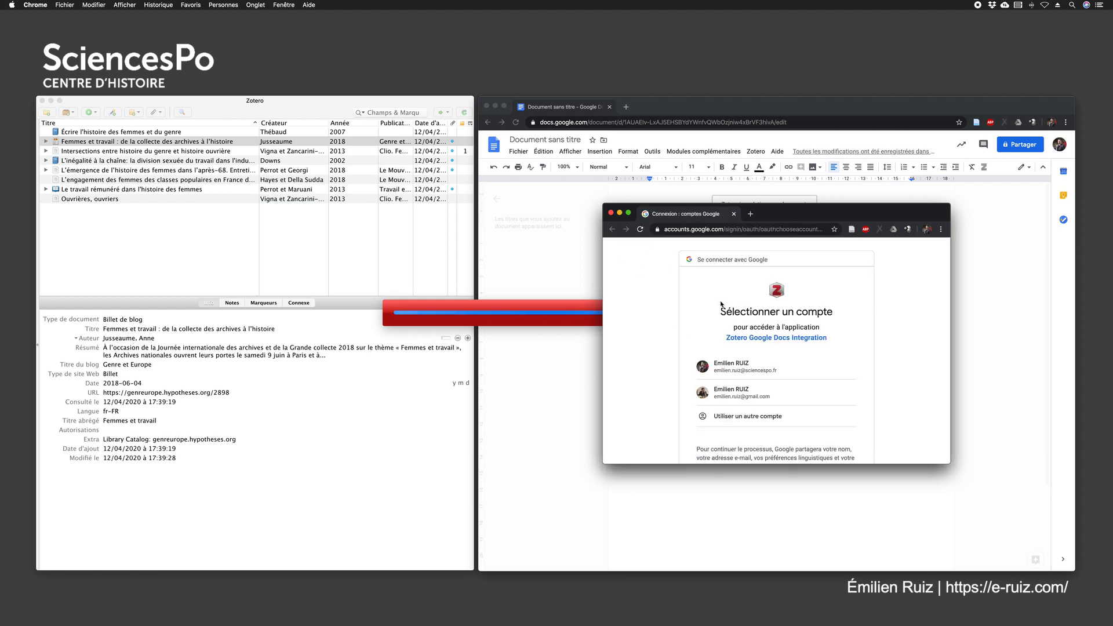
{"action": "scroll", "coordinate": [672, 293], "scroll_direction": "down", "scroll_amount": 2}
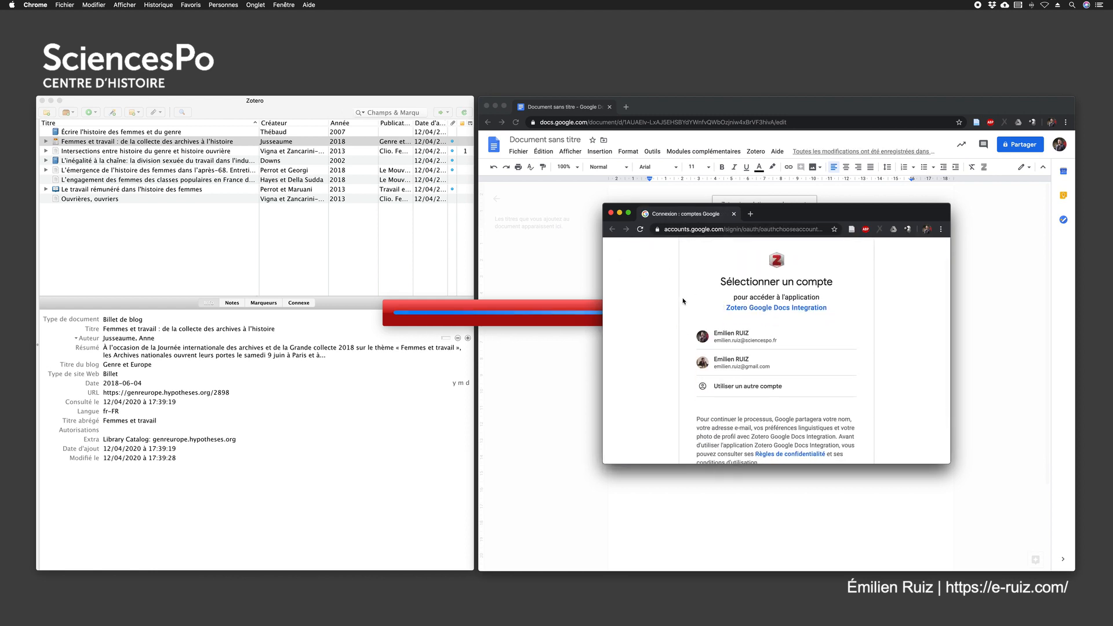
{"action": "left_click", "coordinate": [742, 345]}
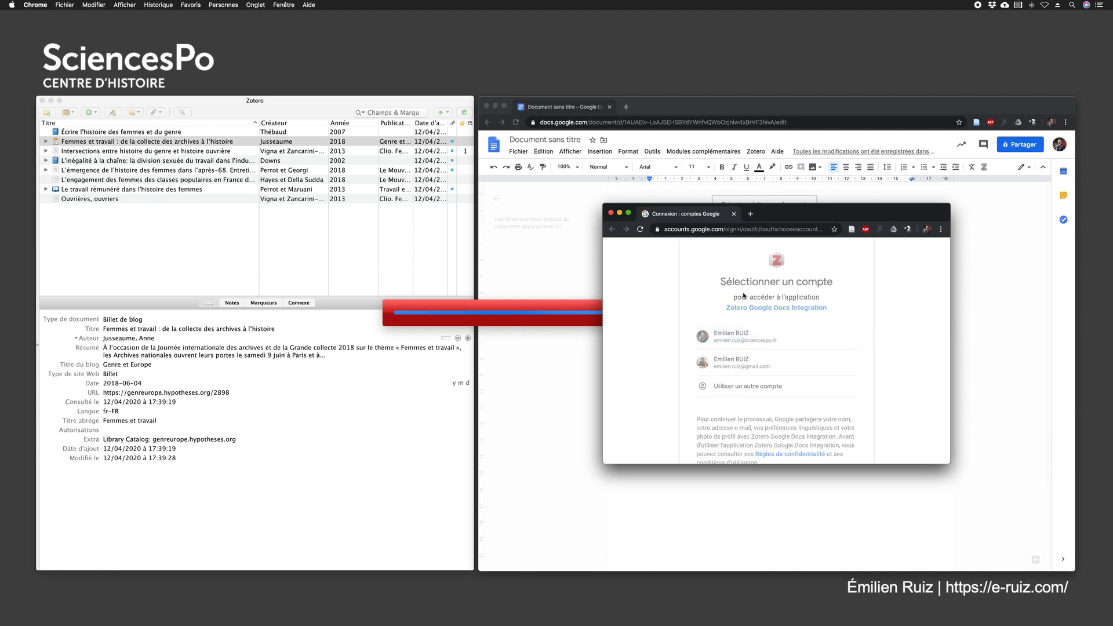
{"action": "scroll", "coordinate": [684, 269], "scroll_direction": "down", "scroll_amount": 5}
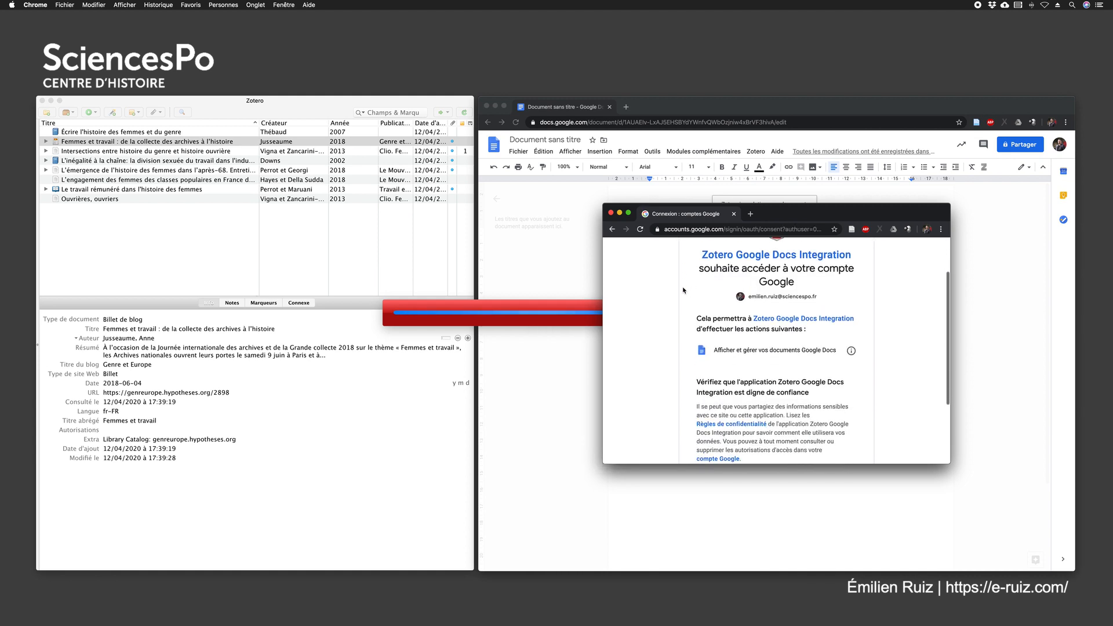
{"action": "left_click", "coordinate": [833, 397]}
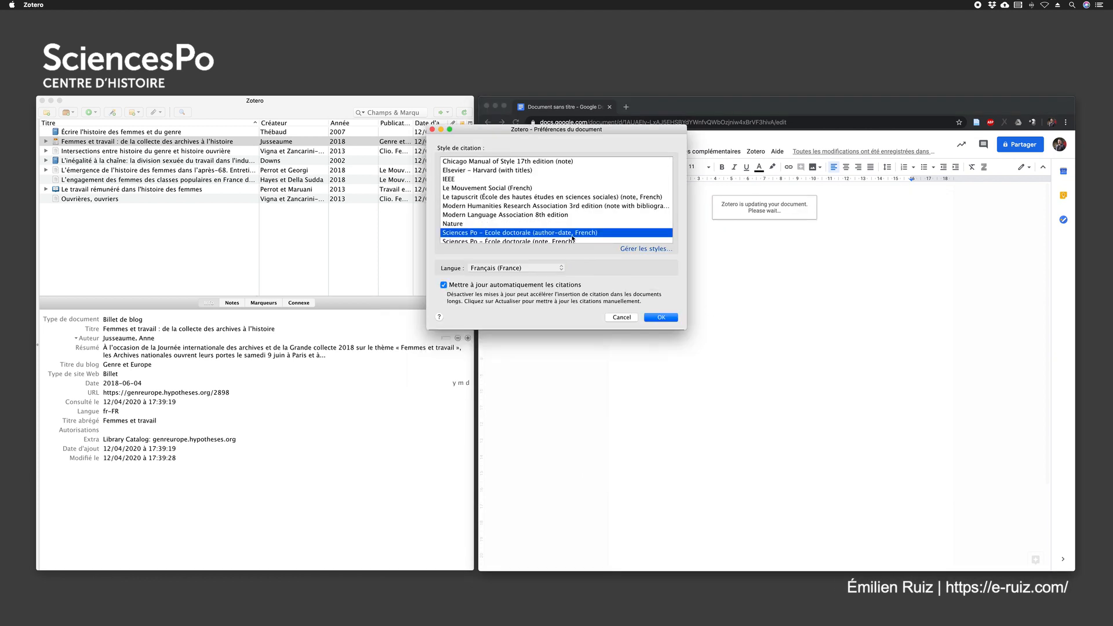
Accept the Sciences Po - École doctorale (author-date, French) style and cite "Femmes et travail : de la collecte des archives à l'histoire"
{"action": "left_click", "coordinate": [661, 317]}
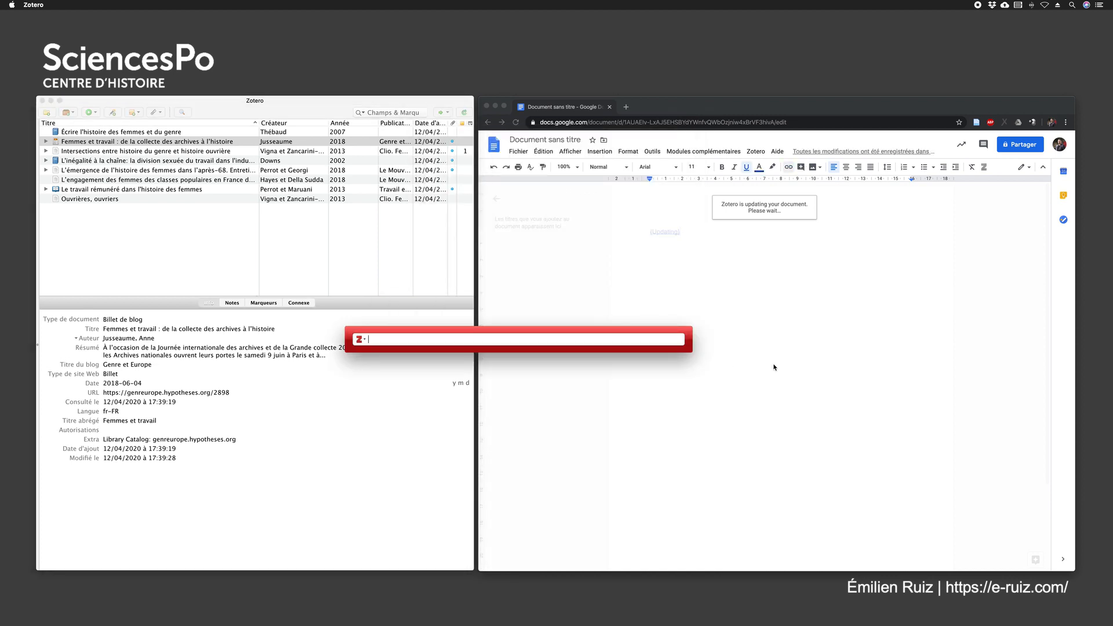
{"action": "type", "text": "jusseau"}
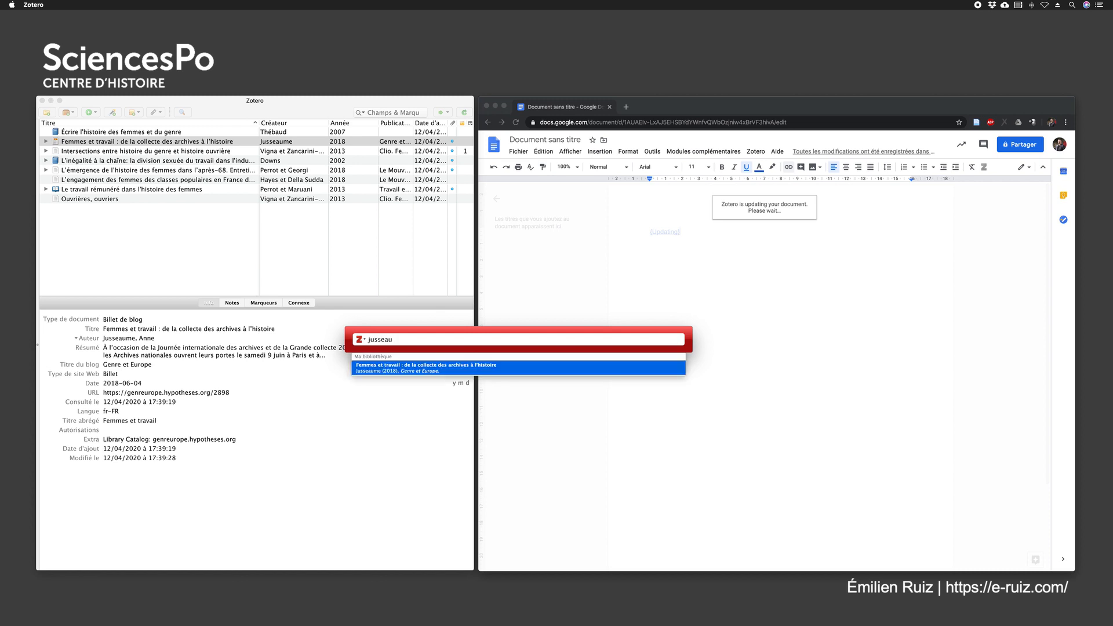
{"action": "left_click", "coordinate": [422, 366]}
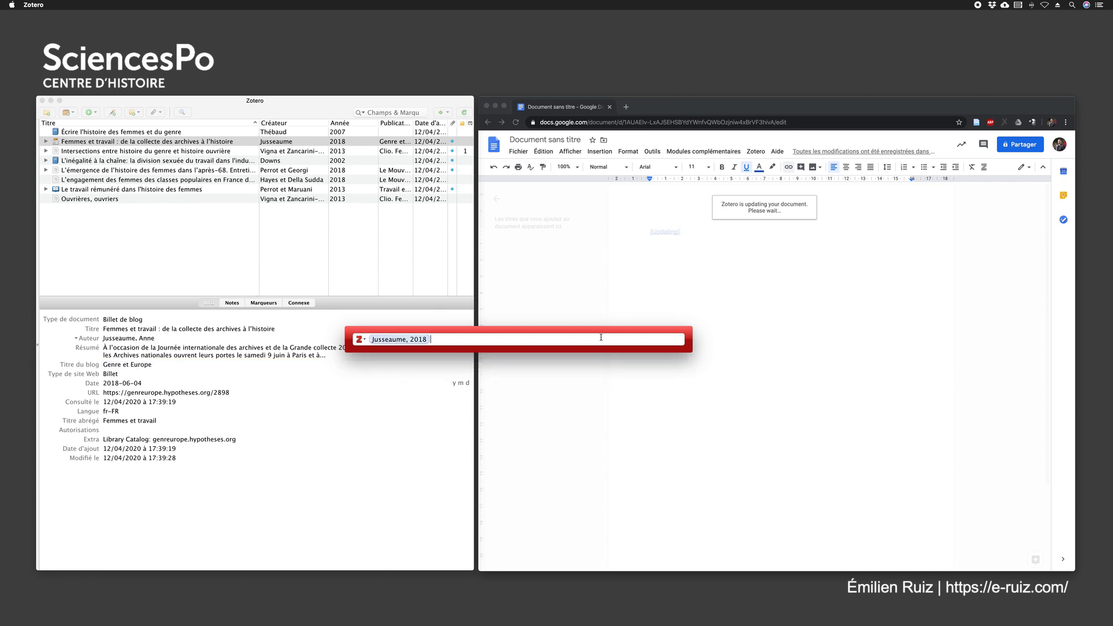
{"action": "key", "text": "Return"}
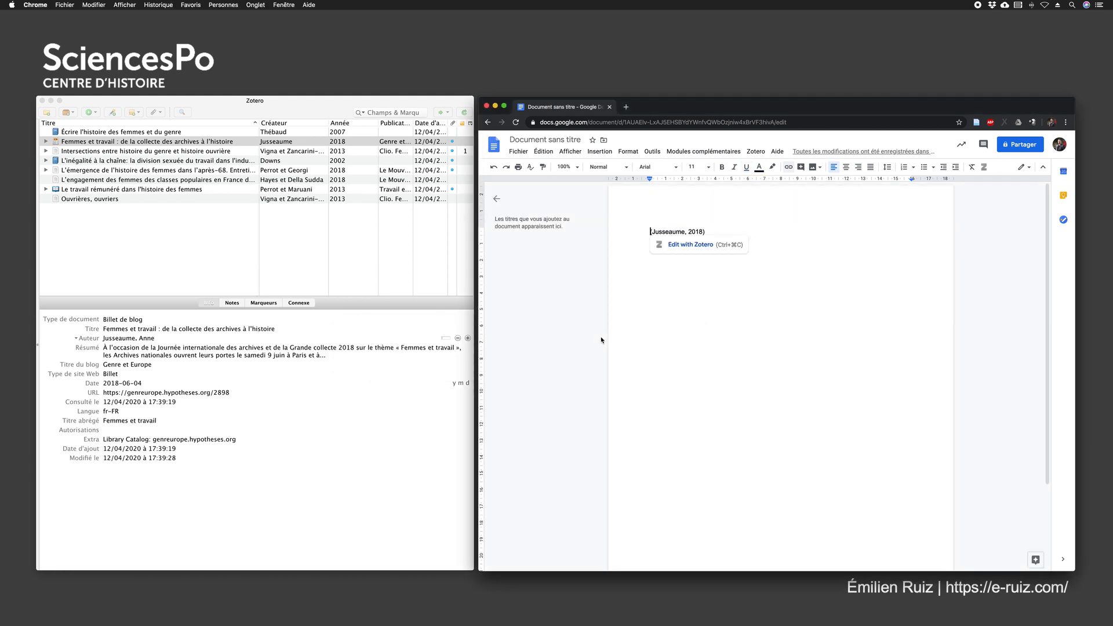
Insert a Zotero bibliography on a new line below the citation
{"action": "left_click", "coordinate": [712, 230]}
{"action": "key", "text": "Return"}
{"action": "left_click", "coordinate": [754, 152]}
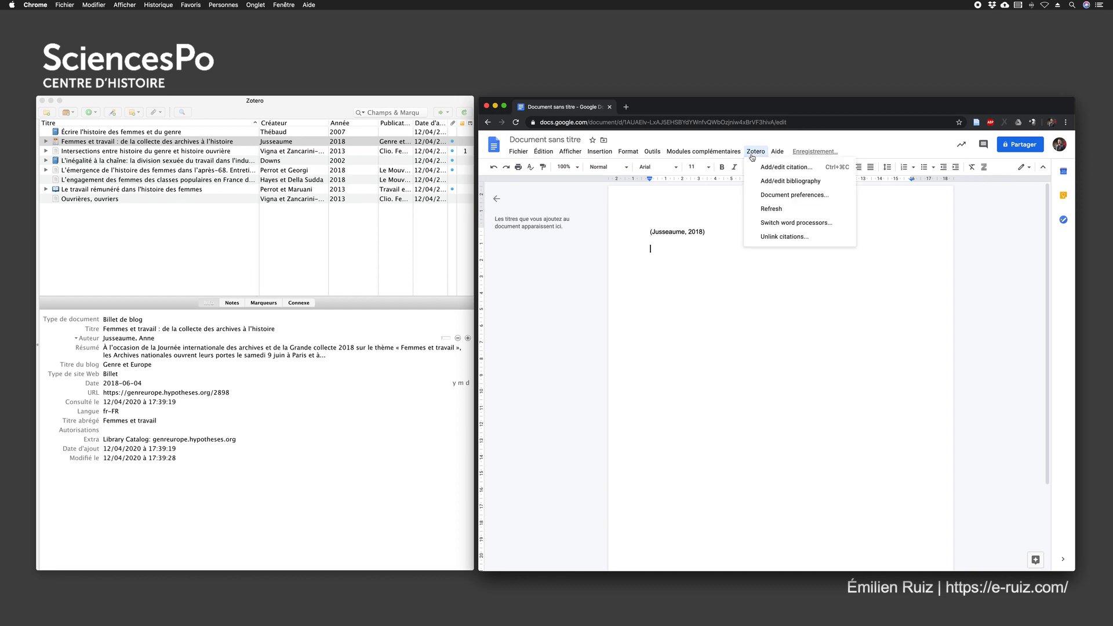
{"action": "left_click", "coordinate": [774, 183]}
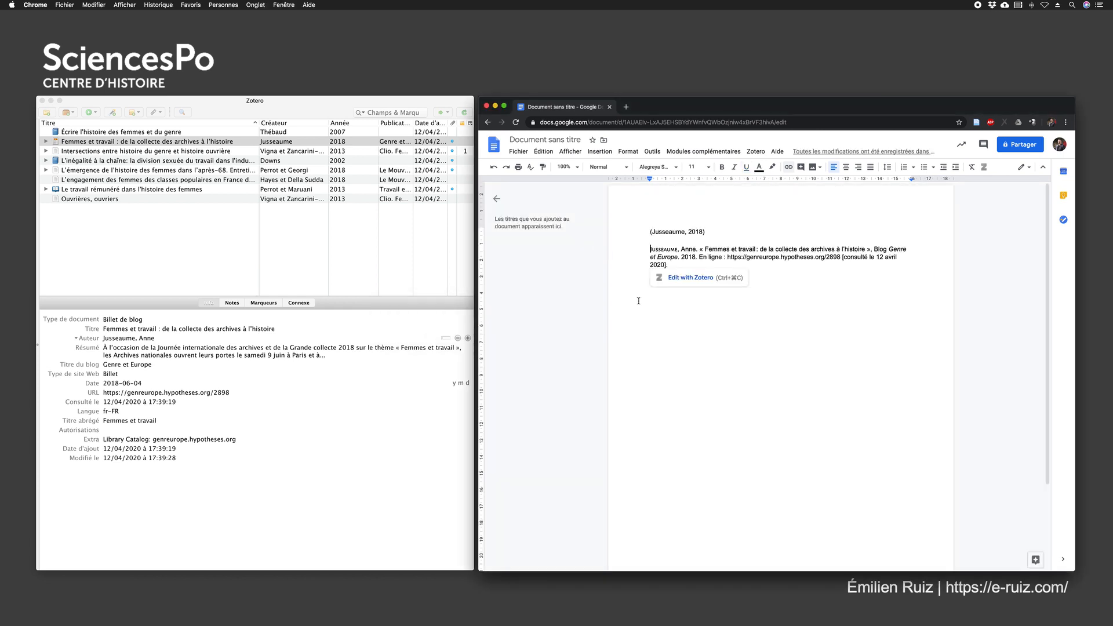
{"action": "left_click", "coordinate": [754, 377]}
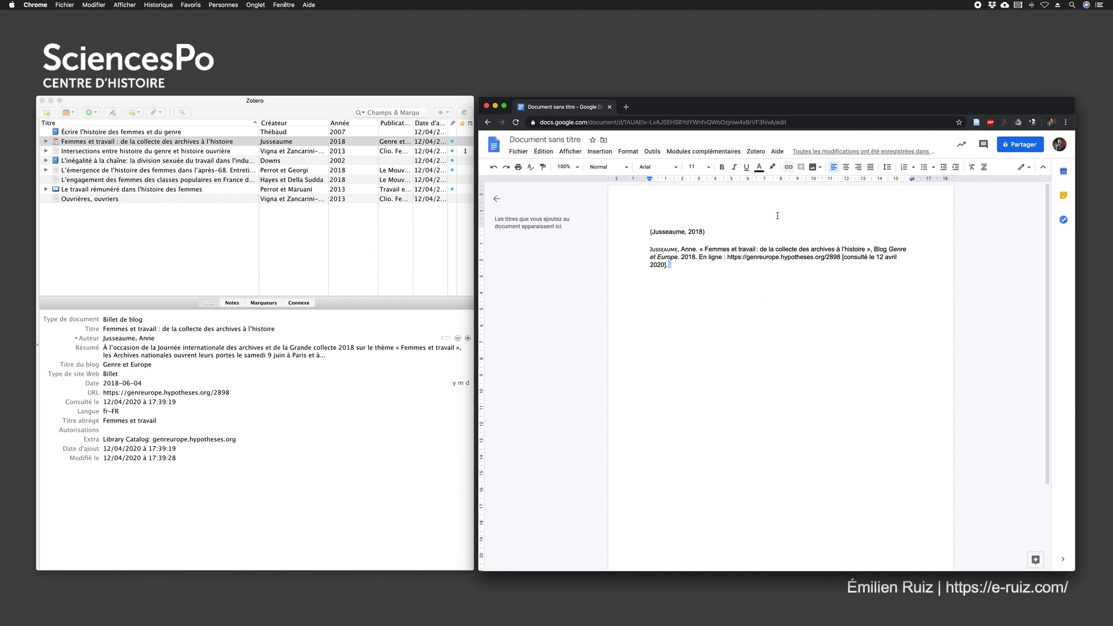
Download the document in OpenDocument format with its Zotero links kept, saving it to the desktop as "Document sans titre"
{"action": "left_click", "coordinate": [734, 276]}
{"action": "left_click", "coordinate": [518, 152]}
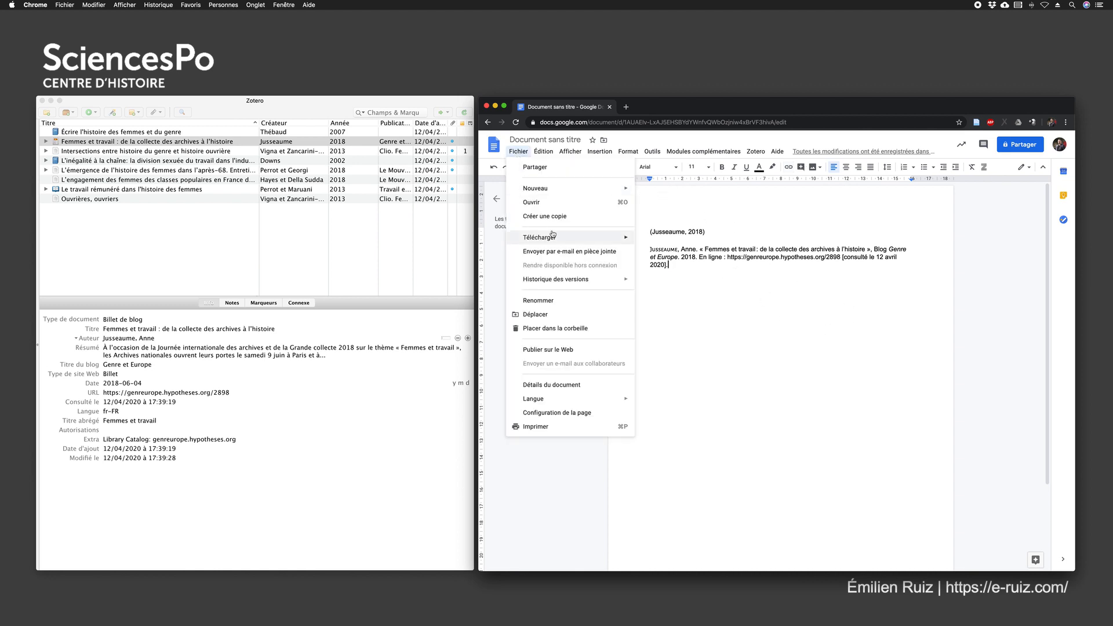
{"action": "mouse_move", "coordinate": [552, 235]}
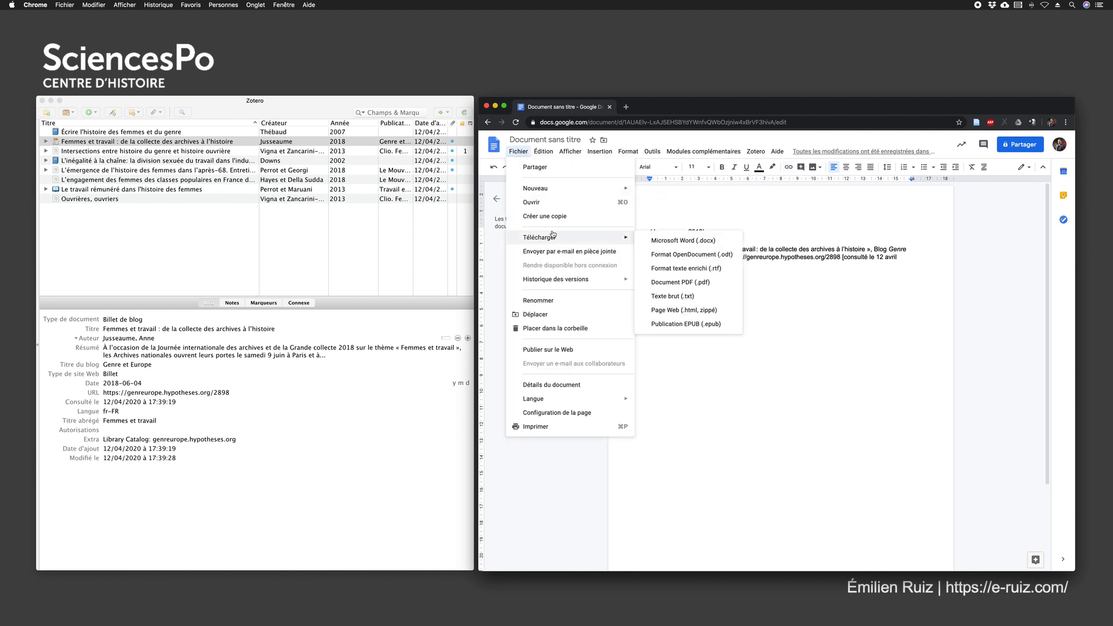
{"action": "left_click", "coordinate": [690, 255]}
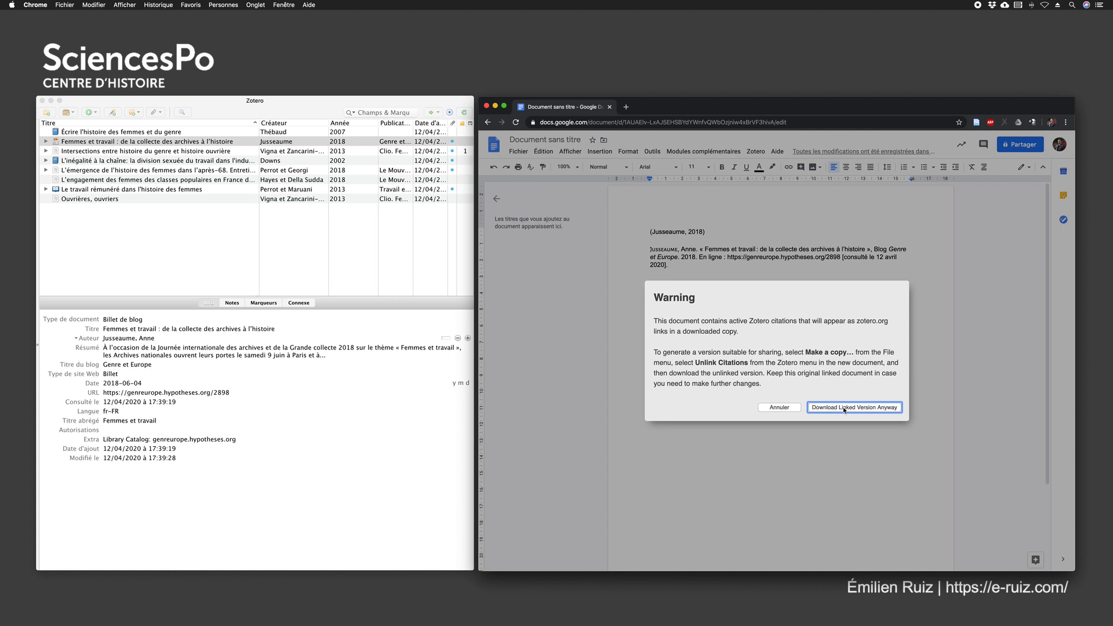
{"action": "left_click", "coordinate": [844, 408]}
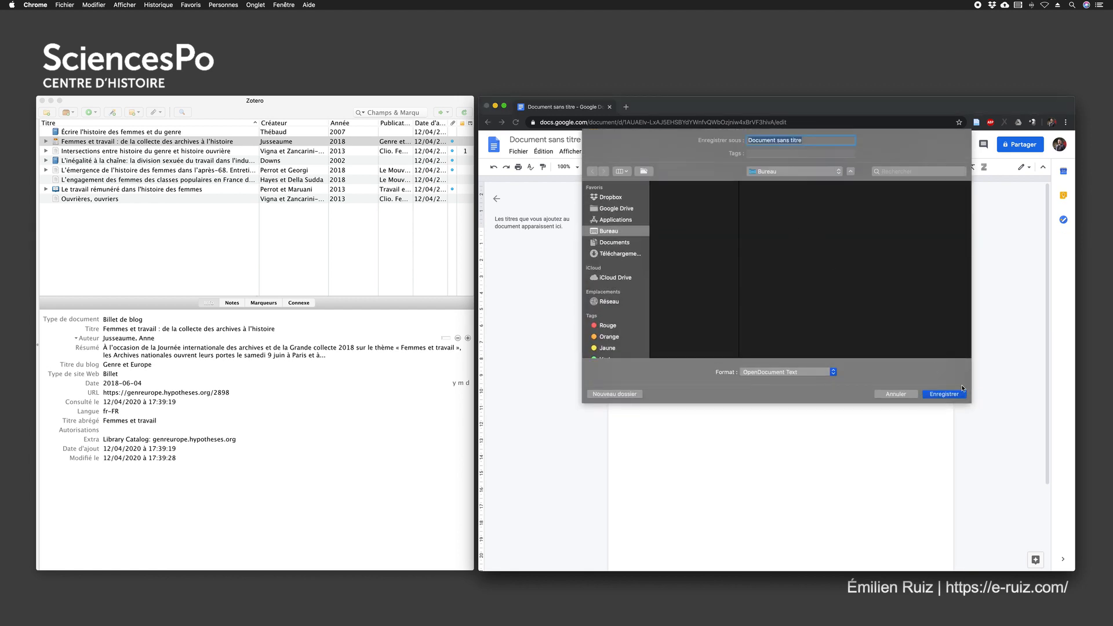
{"action": "left_click", "coordinate": [945, 395]}
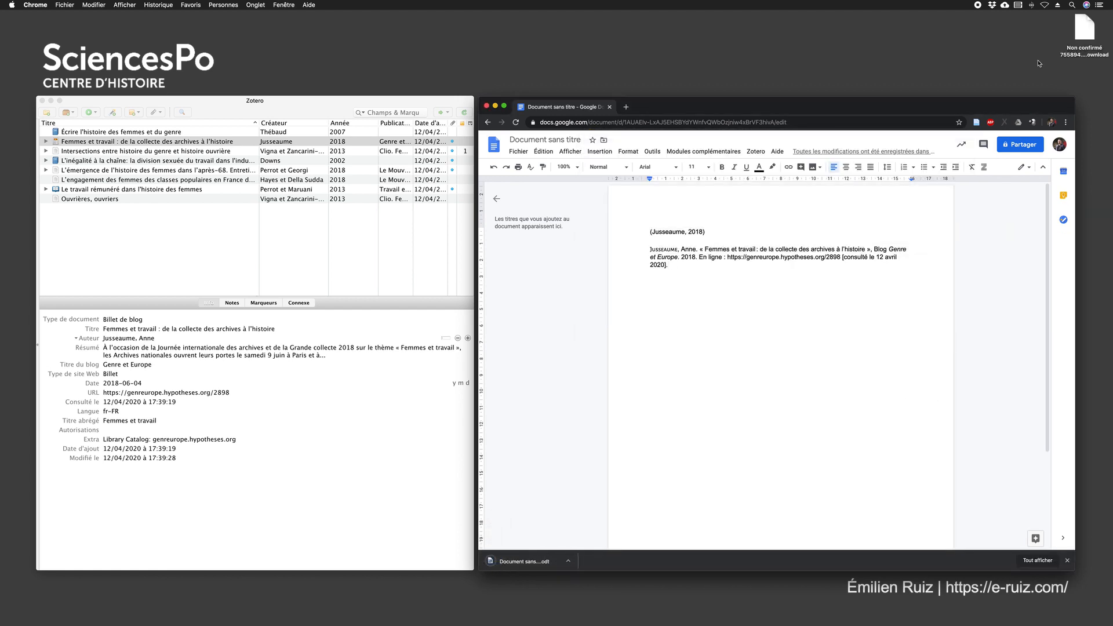
Open the downloaded ODT file from the desktop in LibreOffice and allow LibreOffice to access the desktop folder
{"action": "right_click", "coordinate": [1081, 30]}
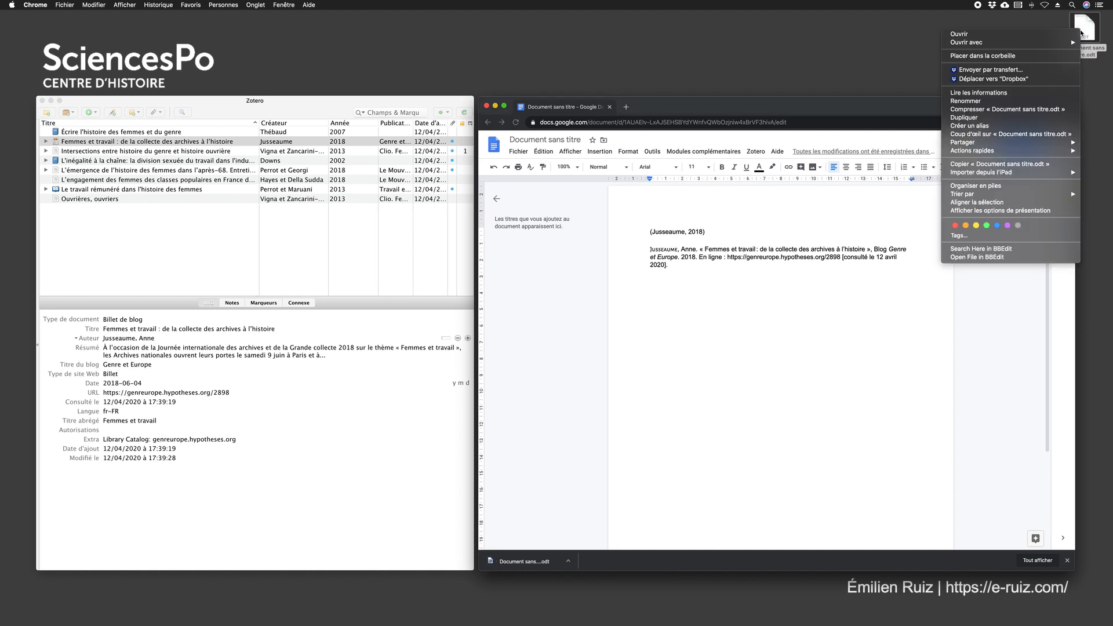
{"action": "mouse_move", "coordinate": [1006, 43]}
{"action": "left_click", "coordinate": [887, 43]}
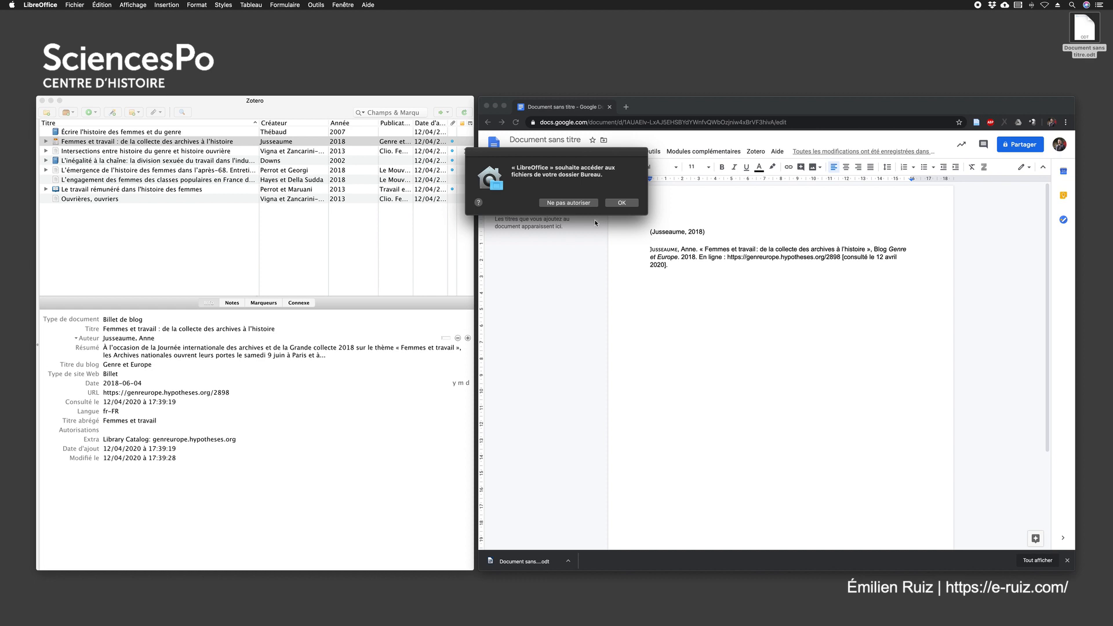
{"action": "left_click", "coordinate": [614, 202]}
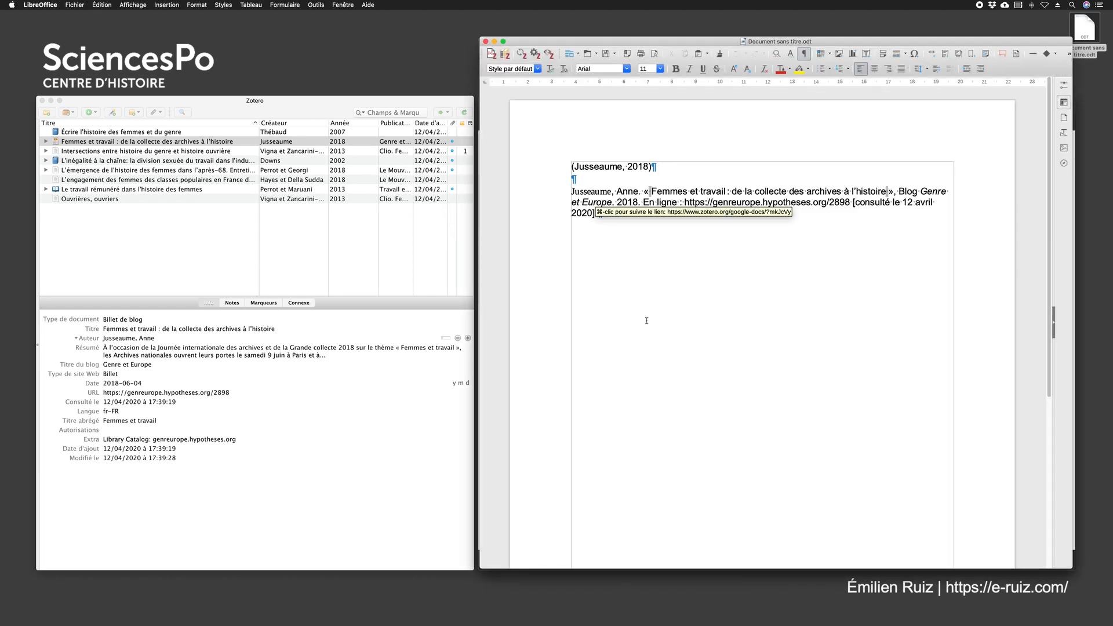
Examine the citation and bibliography links in the ODT file, follow the citation's link to its web page, and close that page
{"action": "left_click", "coordinate": [580, 178]}
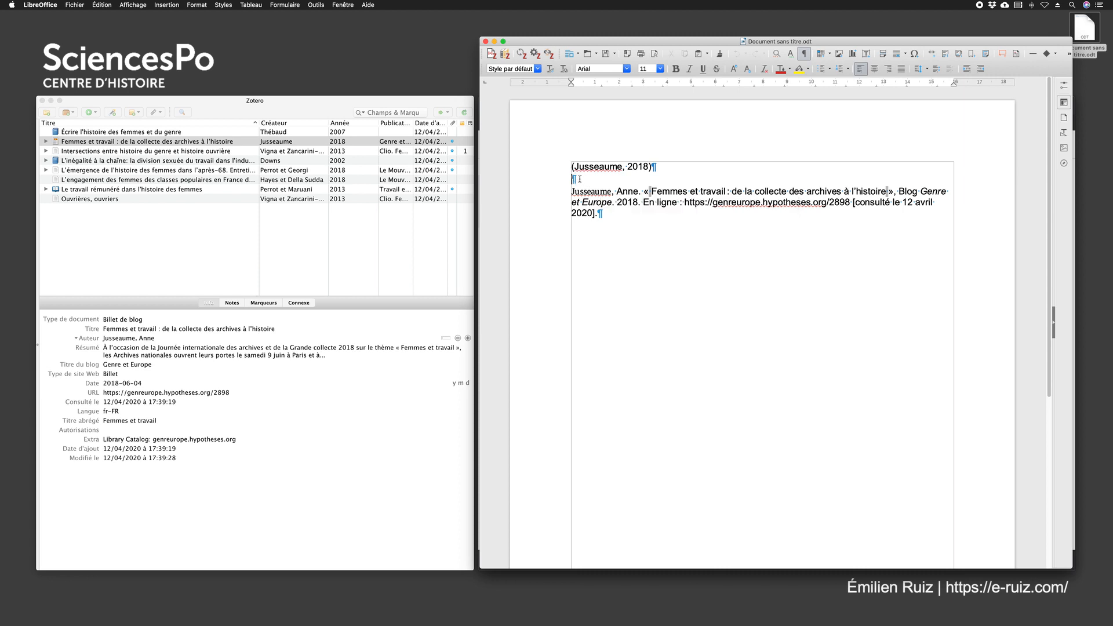
{"action": "left_click_drag", "start_coordinate": [666, 167], "coordinate": [573, 167]}
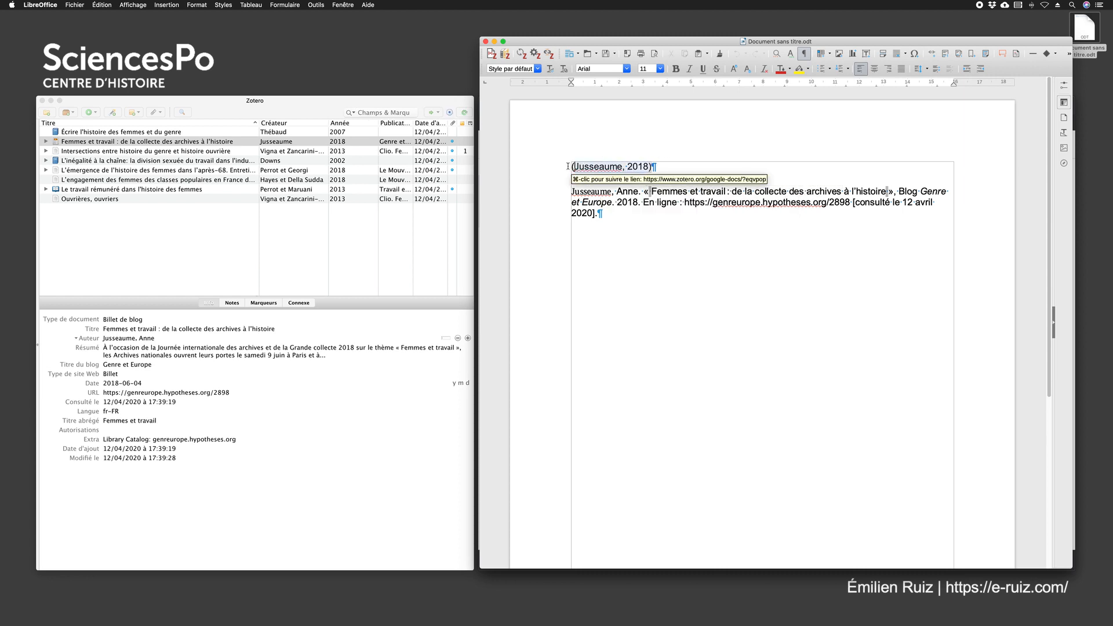
{"action": "left_click", "coordinate": [600, 191]}
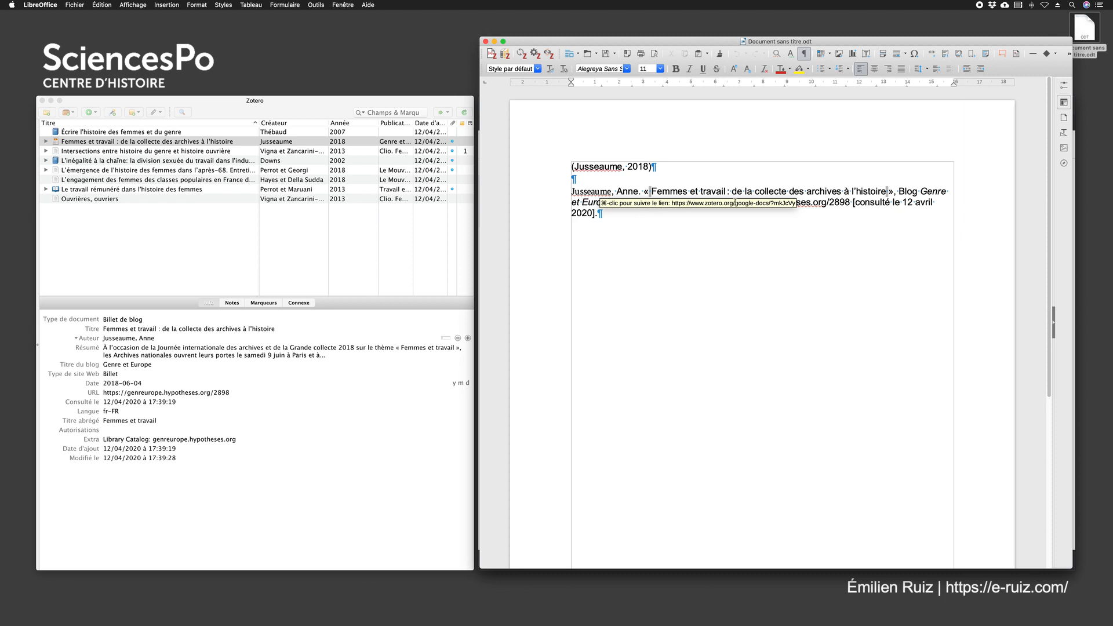
{"action": "left_click", "coordinate": [602, 167]}
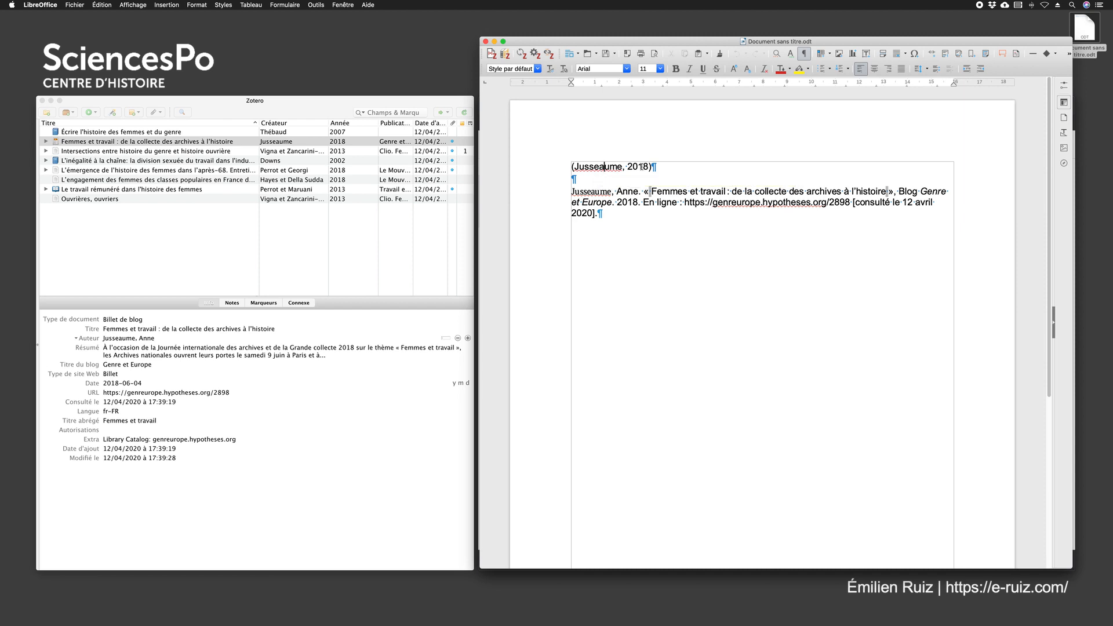
{"action": "left_click", "coordinate": [609, 166], "text": "ctrl"}
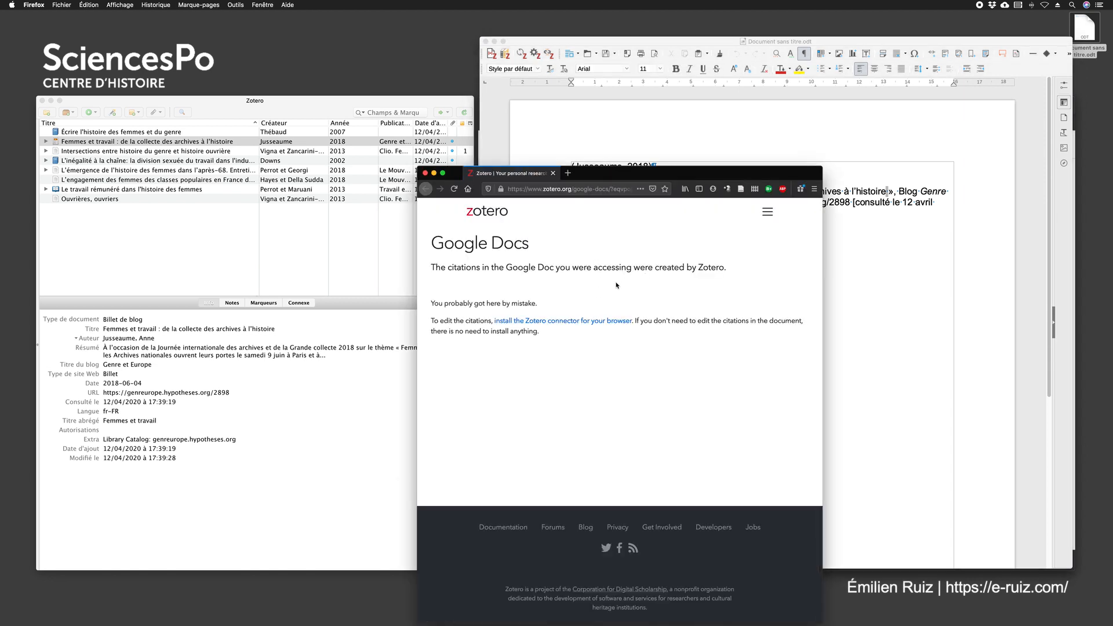
{"action": "left_click", "coordinate": [426, 173]}
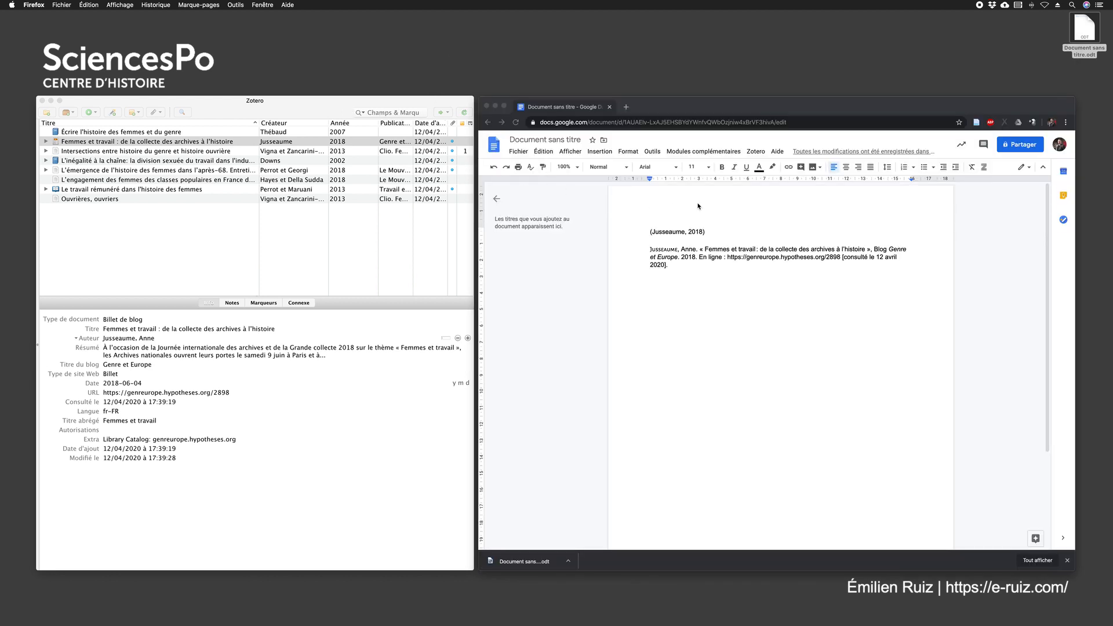
Return to the Google Docs document and unlink its Zotero citations, confirming the removal of the field codes
{"action": "left_click", "coordinate": [676, 196]}
{"action": "left_click", "coordinate": [755, 152]}
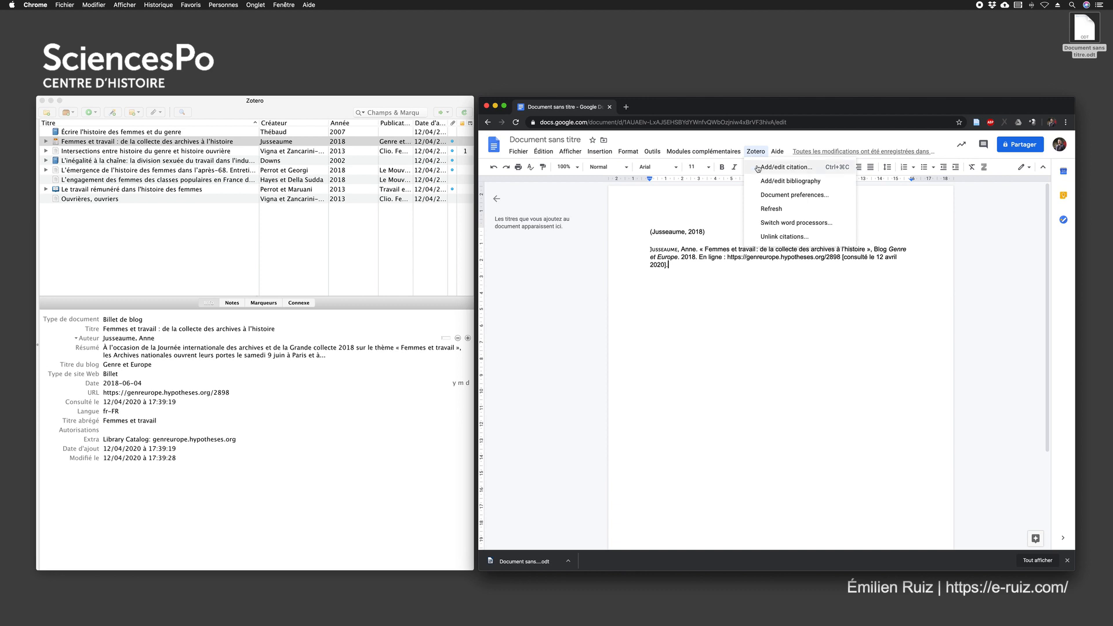
{"action": "left_click", "coordinate": [778, 238]}
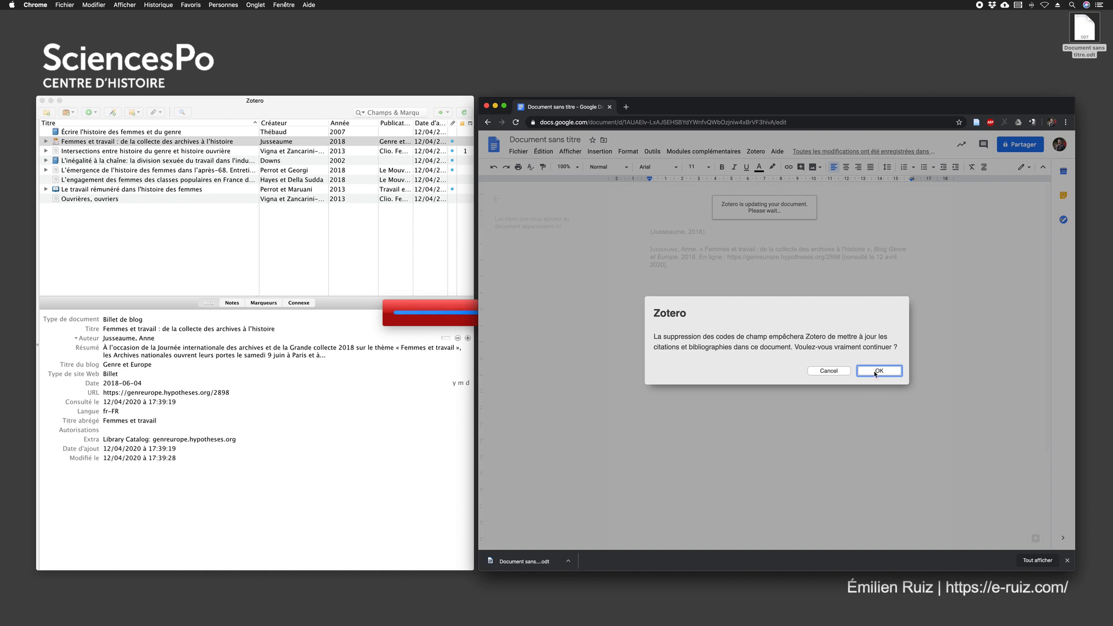
{"action": "left_click", "coordinate": [876, 374]}
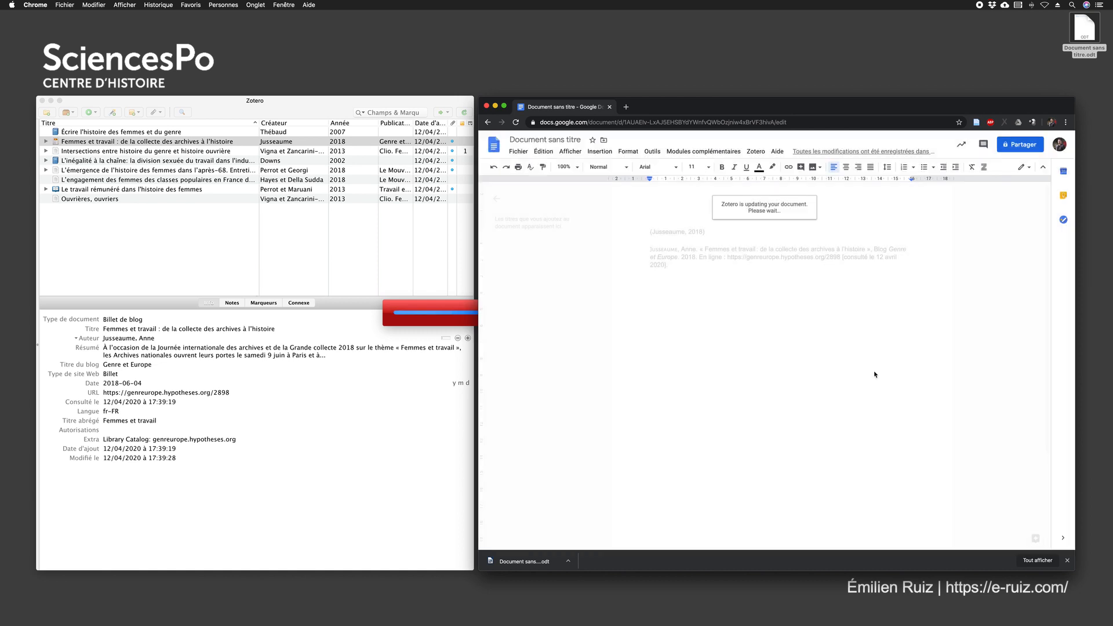
Download the unlinked document in OpenDocument format to the desktop as "Document sans titre", replacing the existing file
{"action": "left_click", "coordinate": [516, 154]}
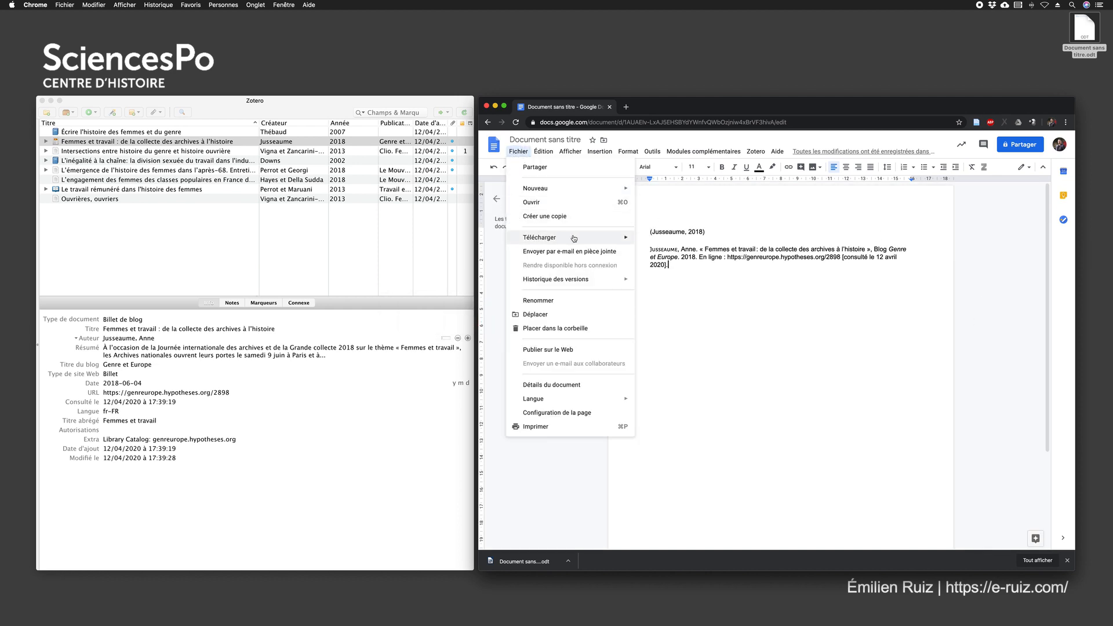
{"action": "mouse_move", "coordinate": [618, 240]}
{"action": "left_click", "coordinate": [678, 260]}
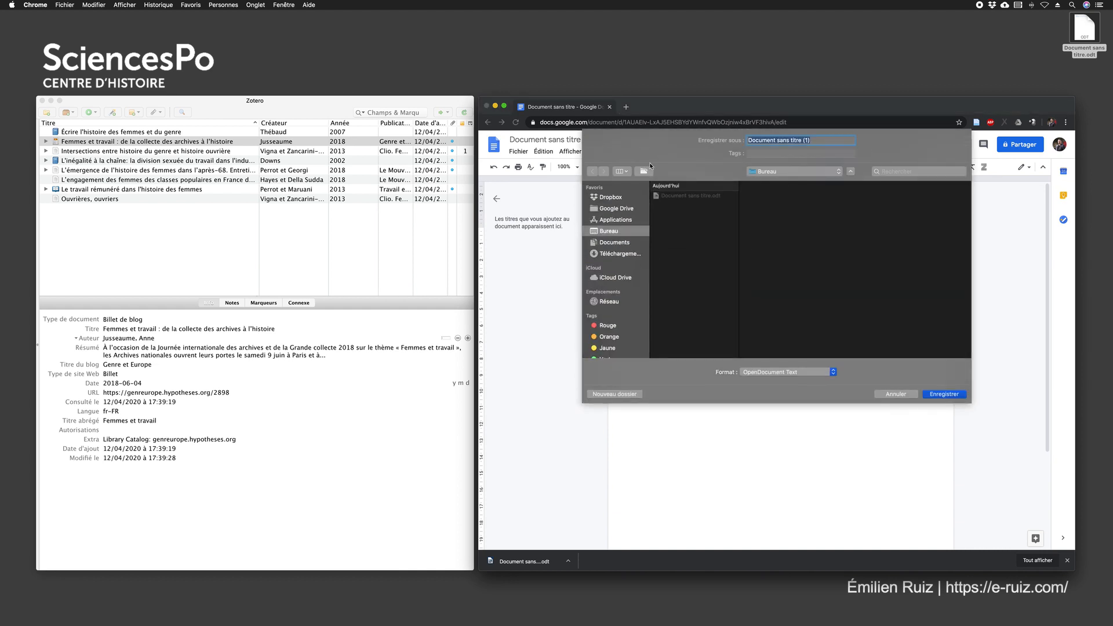
{"action": "left_click", "coordinate": [927, 395]}
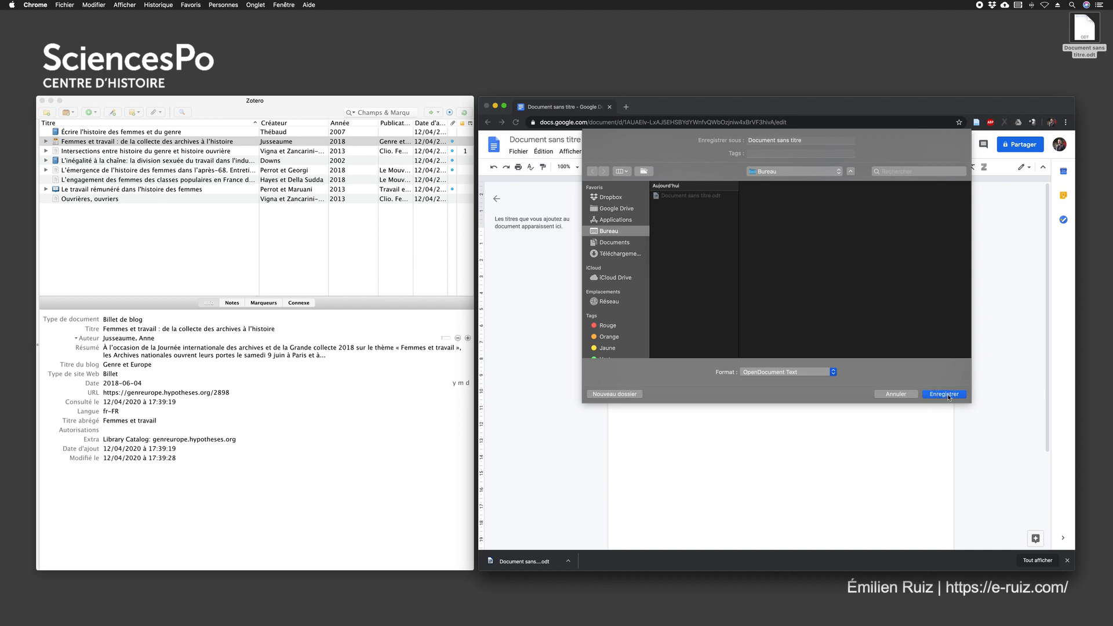
{"action": "left_click", "coordinate": [790, 181]}
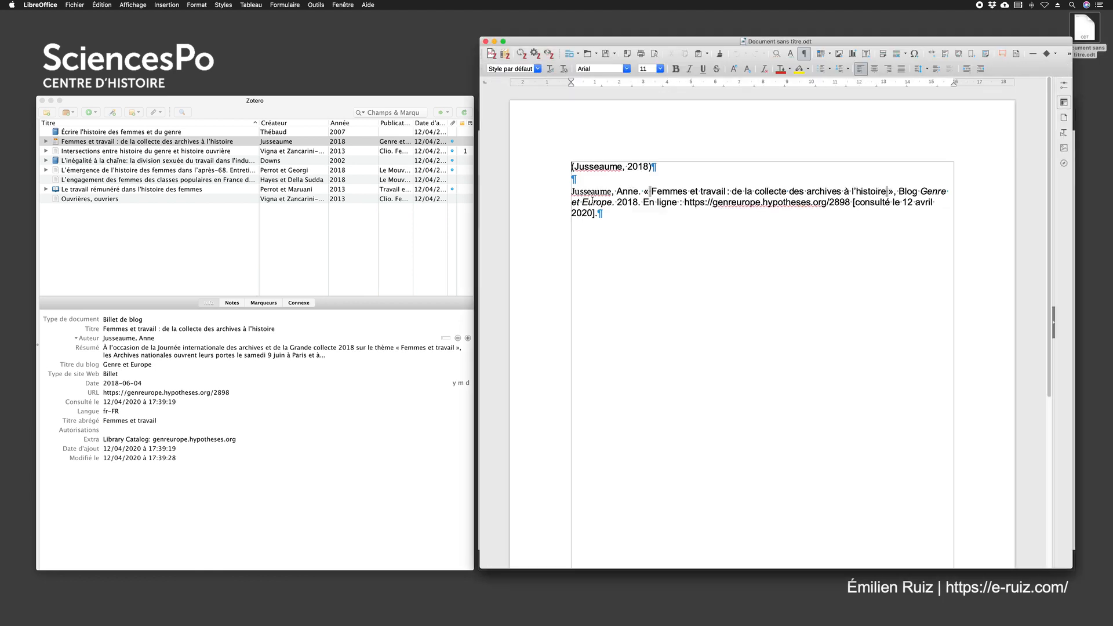
Examine the citation and bibliography text of the unlinked ODT file in LibreOffice for remaining Zotero links
{"action": "left_click_drag", "start_coordinate": [599, 213], "coordinate": [573, 190]}
{"action": "left_click", "coordinate": [607, 196]}
{"action": "left_click", "coordinate": [584, 194]}
{"action": "left_click_drag", "start_coordinate": [654, 226], "coordinate": [558, 165]}
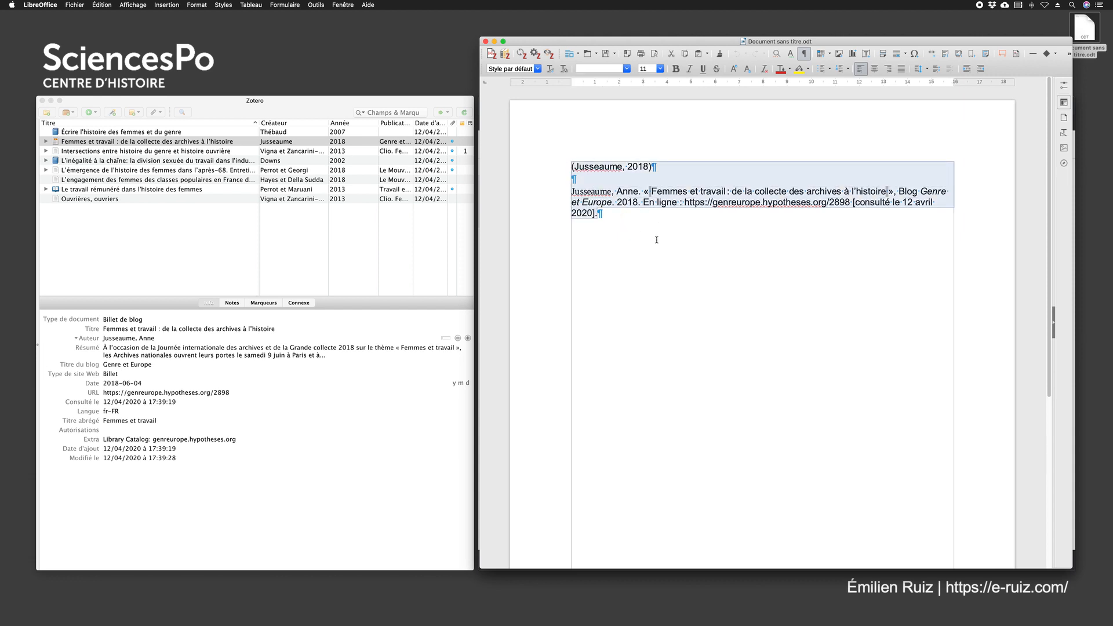
{"action": "left_click", "coordinate": [657, 239]}
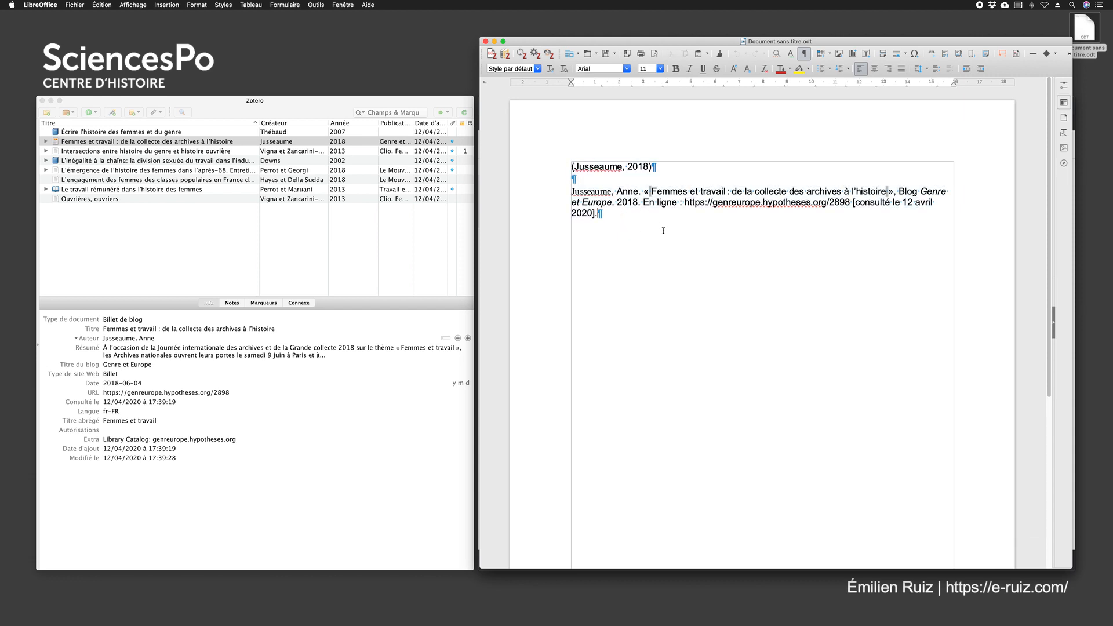